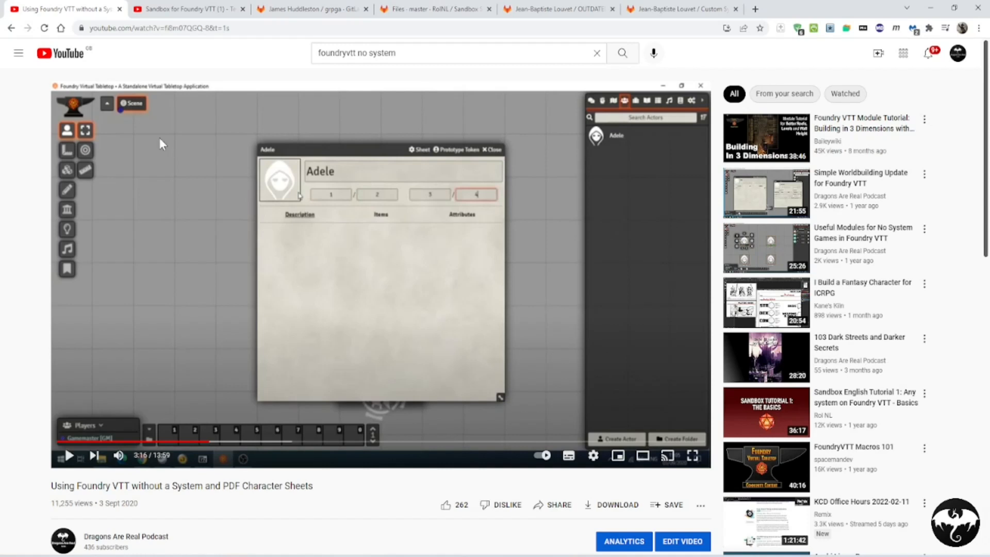
# - Close the no-system video page, skim the Sandbox System Builder README on GitLab, and close that repository page
pyautogui.click(119, 9)
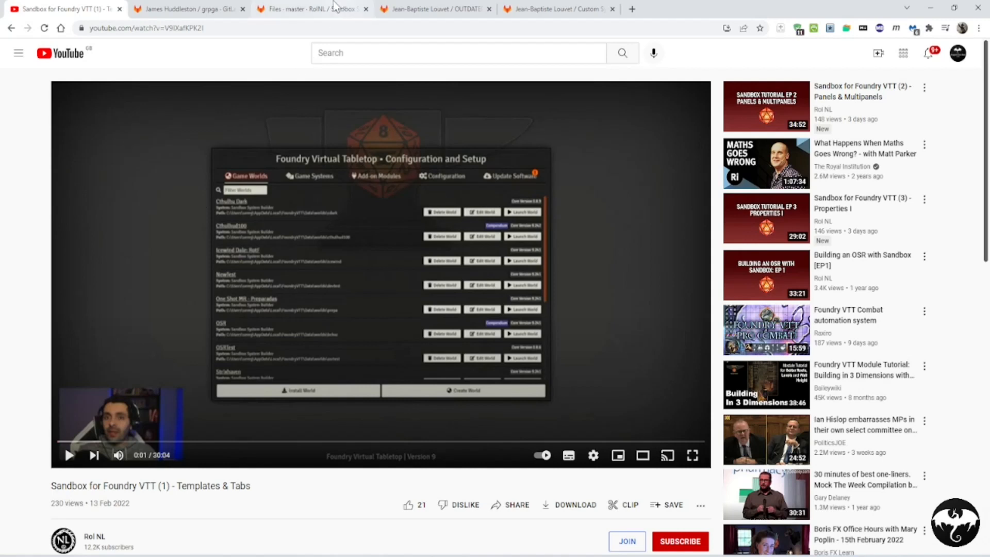
pyautogui.click(326, 9)
pyautogui.scroll(-7, 492, 288)
pyautogui.scroll(18, 493, 288)
pyautogui.scroll(-15, 493, 288)
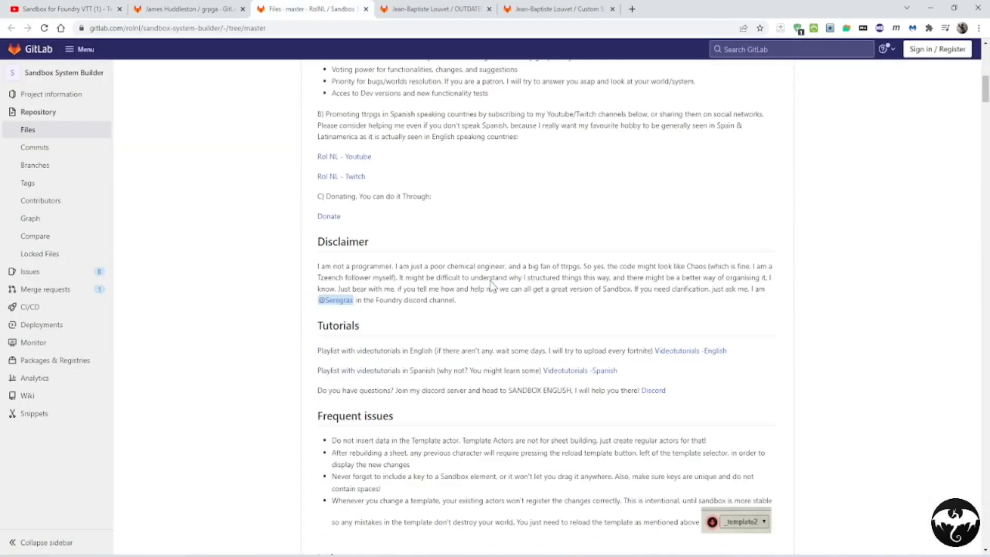
pyautogui.scroll(-18, 492, 285)
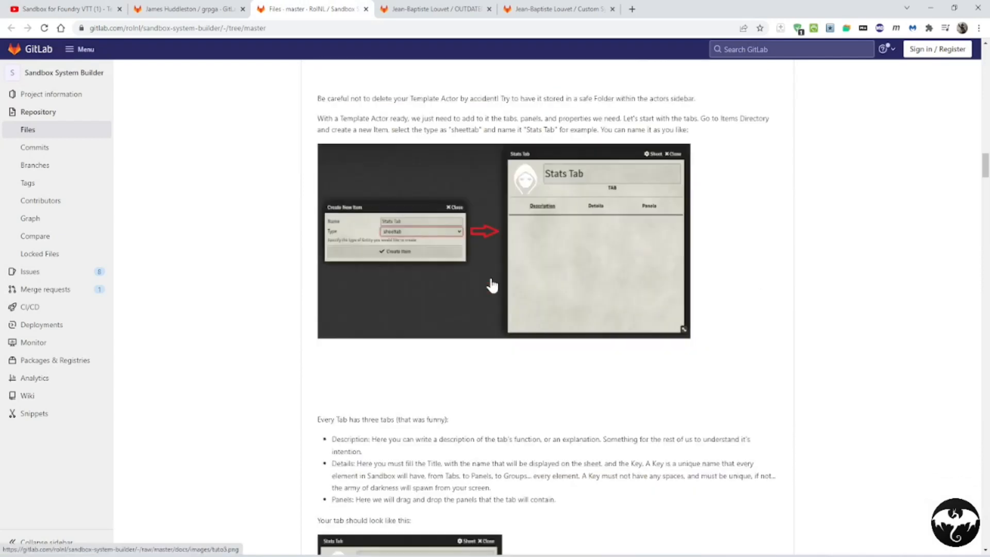
pyautogui.click(366, 9)
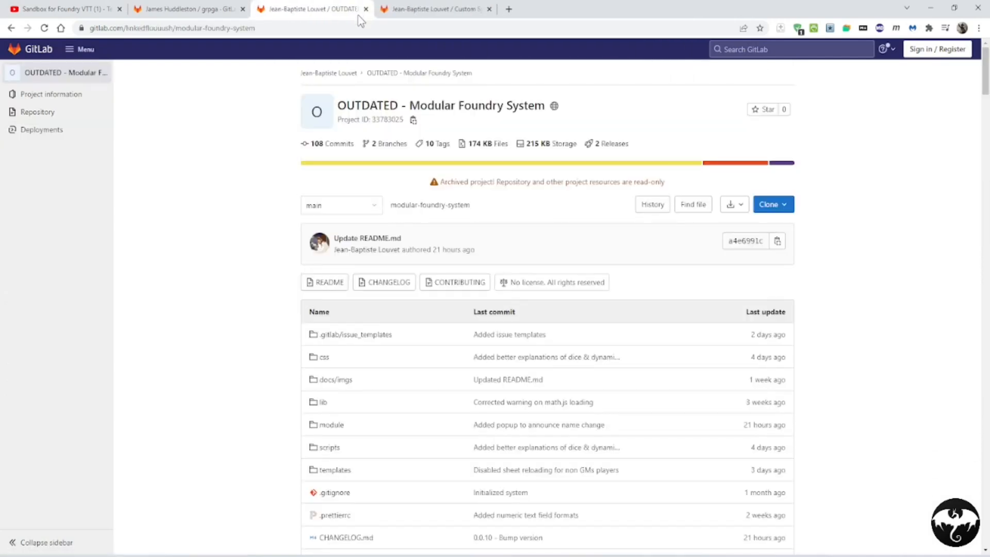
# - Close the Sandbox video, review the grpga project's README and file list, and close the grpga page
pyautogui.click(119, 10)
pyautogui.click(119, 10)
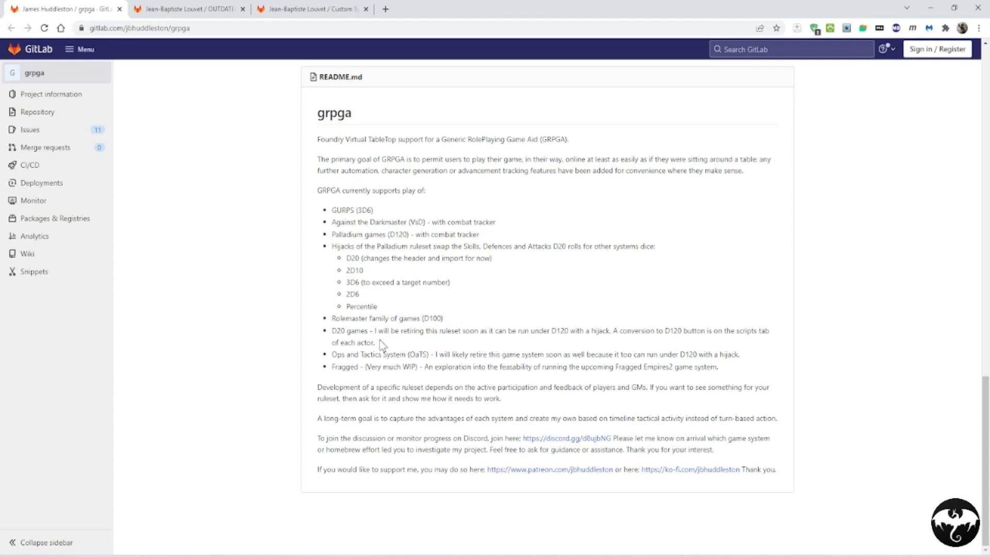
pyautogui.scroll(2, 461, 323)
pyautogui.scroll(-2, 460, 322)
pyautogui.scroll(5, 448, 252)
pyautogui.scroll(-4, 449, 253)
pyautogui.scroll(10, 448, 253)
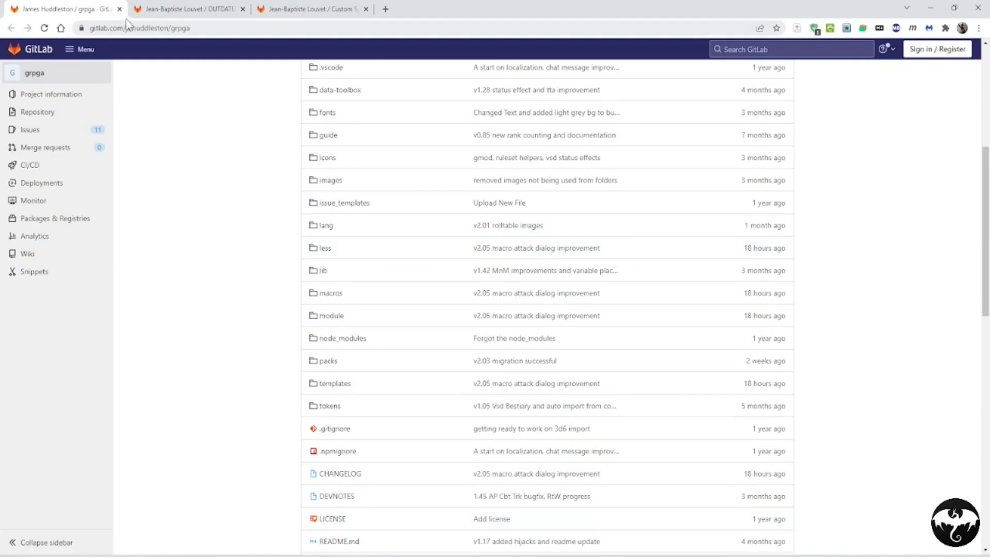
pyautogui.click(119, 9)
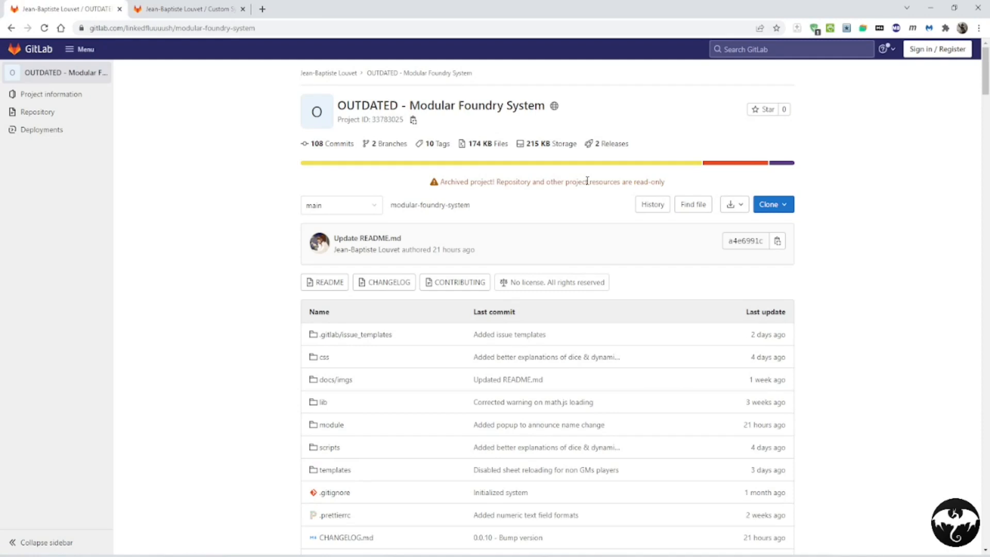
# - Examine the Custom System Builder repository and its README introduction and index, and return to the outdated Modular Foundry System project
pyautogui.click(155, 11)
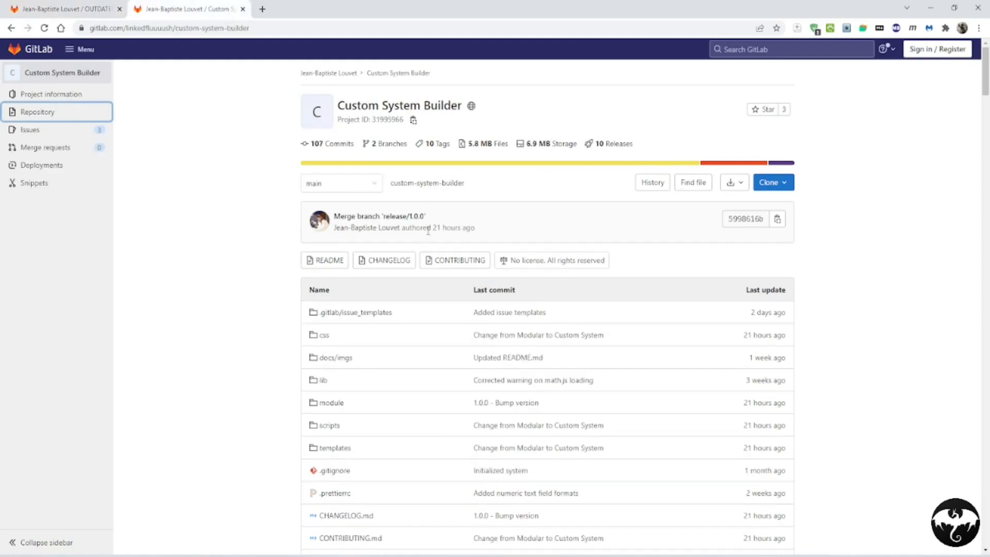
pyautogui.scroll(-7, 467, 245)
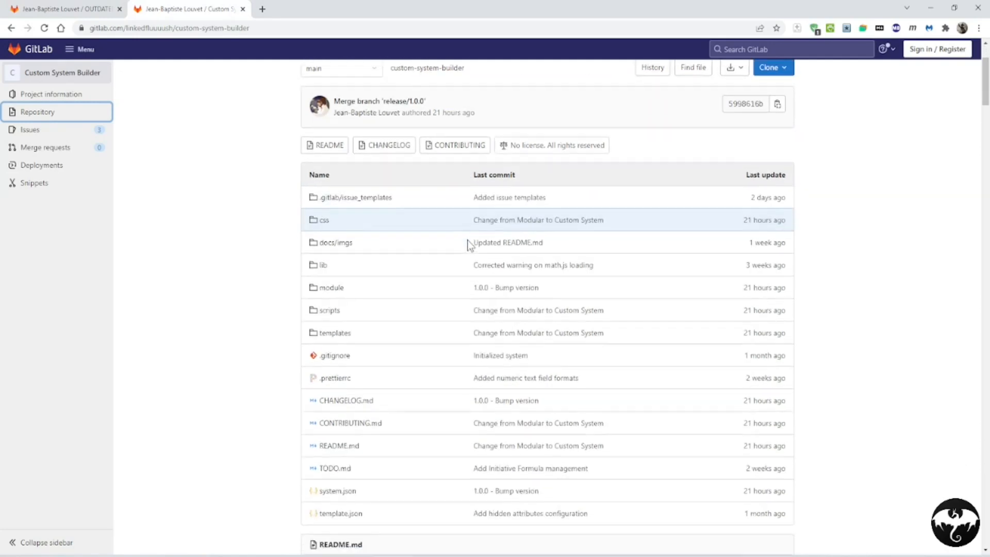
pyautogui.scroll(-5, 467, 244)
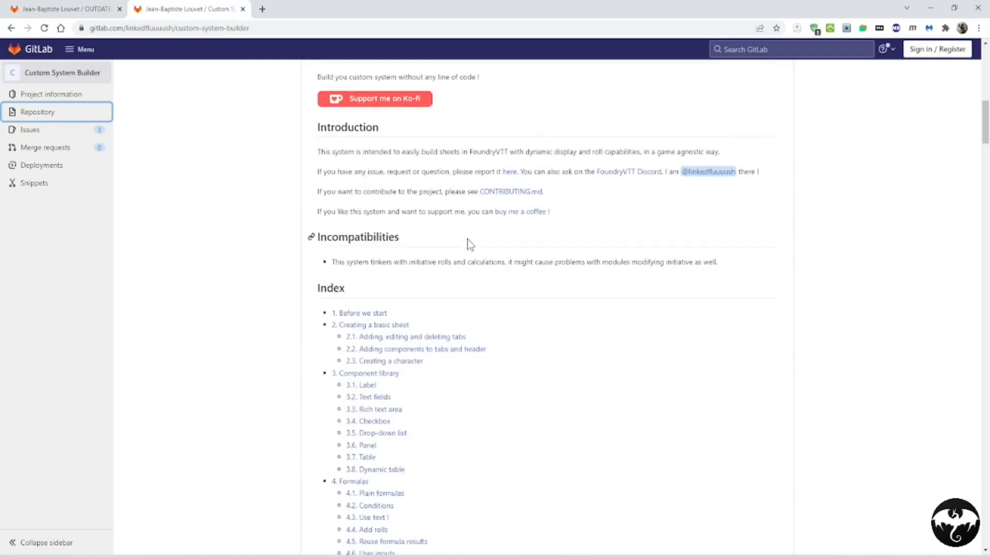
pyautogui.scroll(4, 469, 244)
pyautogui.scroll(8, 469, 245)
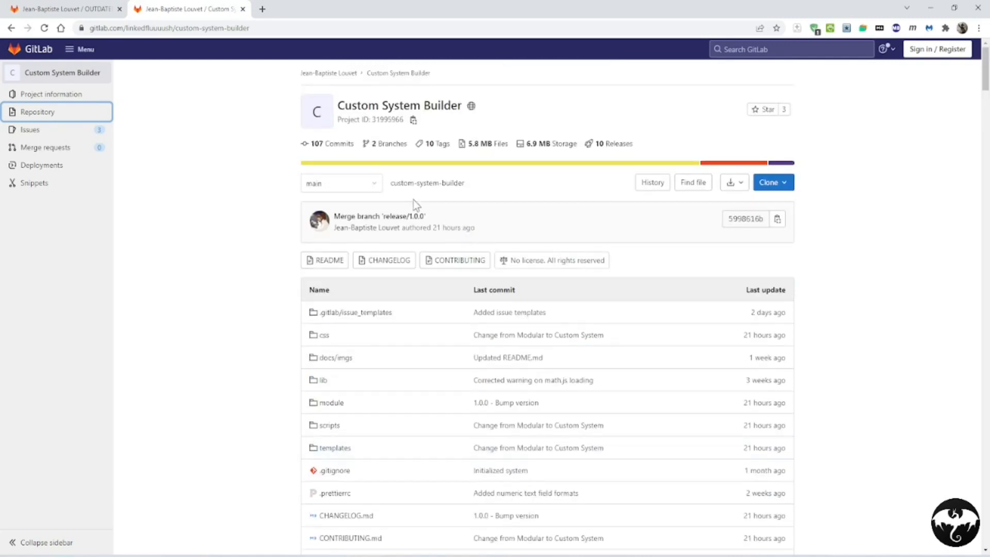
pyautogui.click(83, 13)
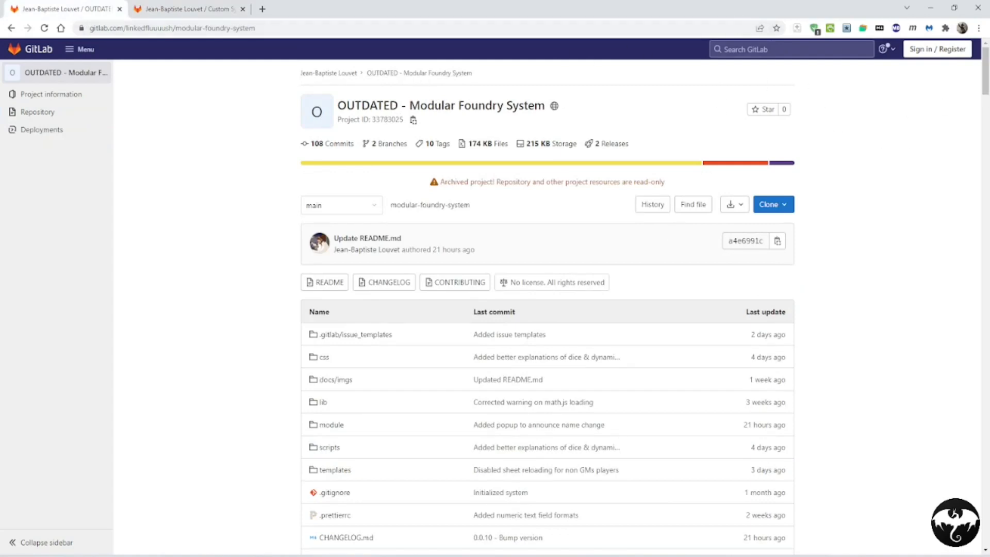
# - Leave the browser for Foundry Virtual Tabletop and check the game system and version in the world's general information
pyautogui.click(978, 8)
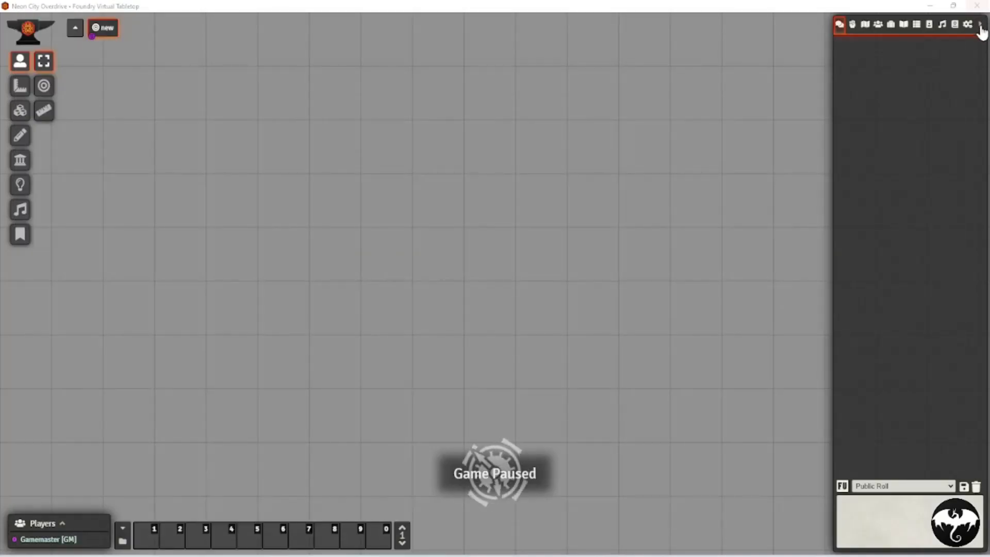
pyautogui.click(969, 24)
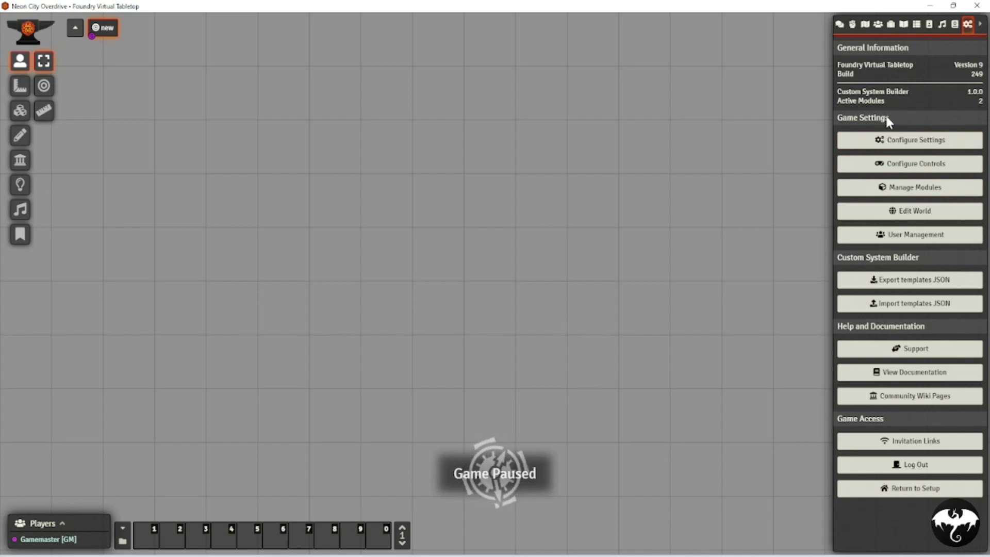
# - Create a new actor named Test of type _template and move its sheet clear in the scene
pyautogui.click(878, 24)
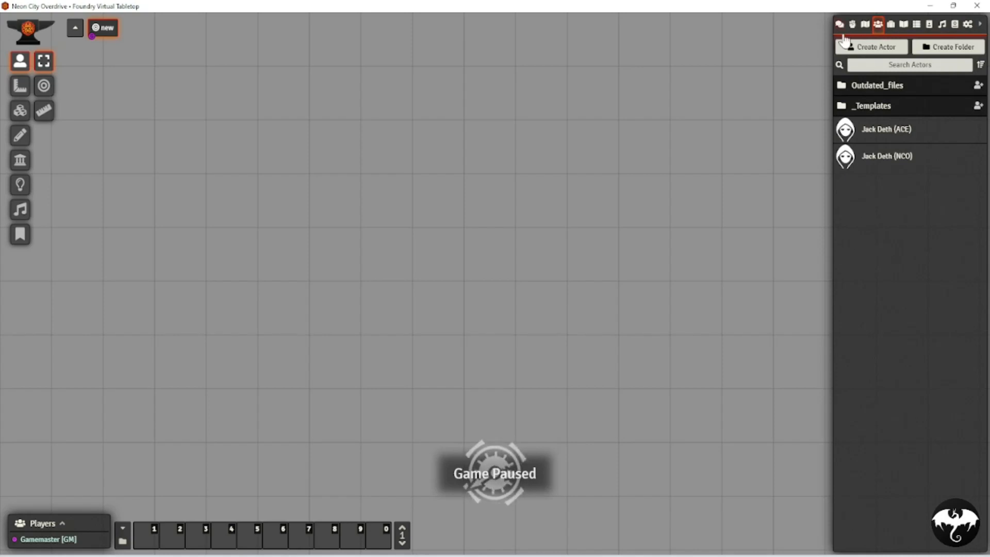
pyautogui.click(875, 47)
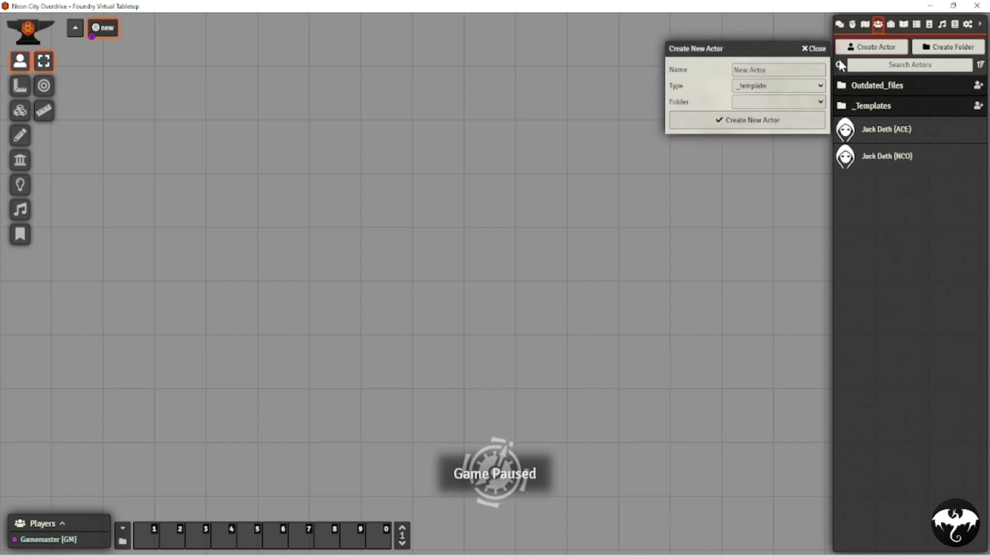
pyautogui.click(756, 89)
pyautogui.click(758, 90)
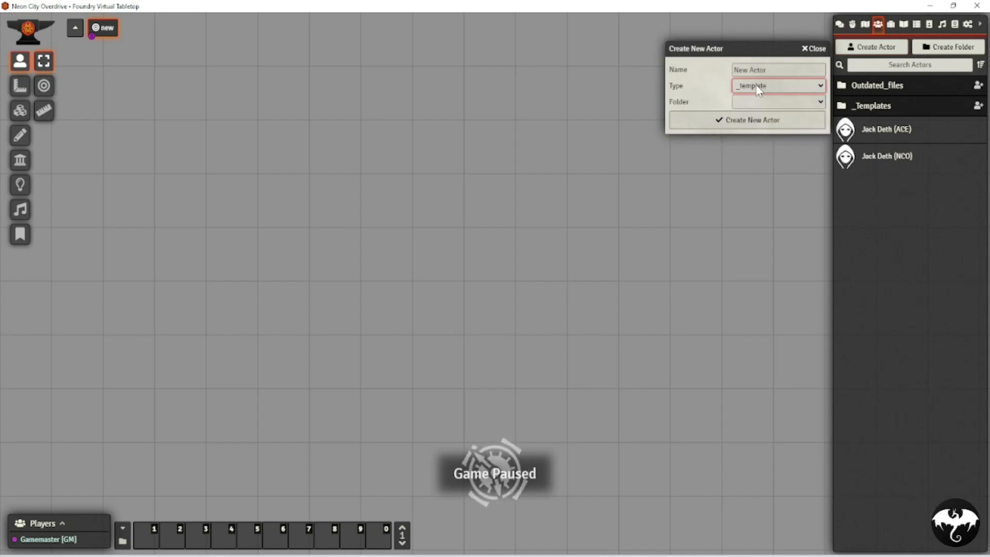
pyautogui.click(763, 69)
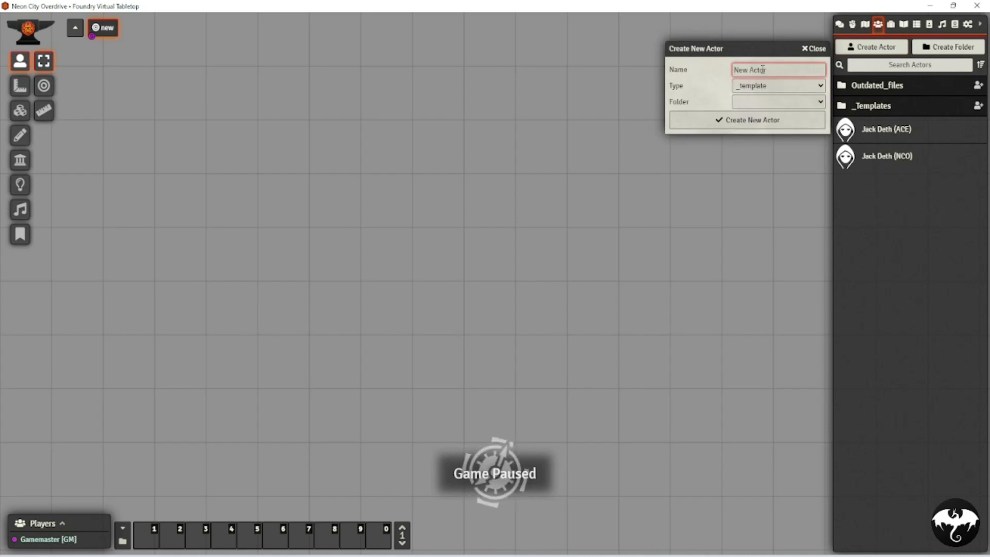
pyautogui.write('Test')
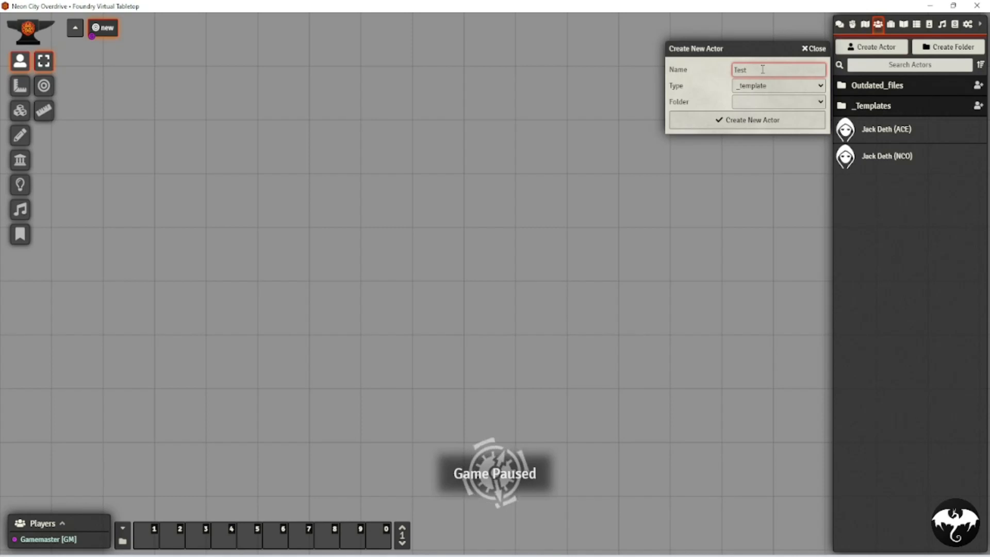
pyautogui.click(748, 121)
pyautogui.moveTo(455, 133); pyautogui.dragTo(365, 109)
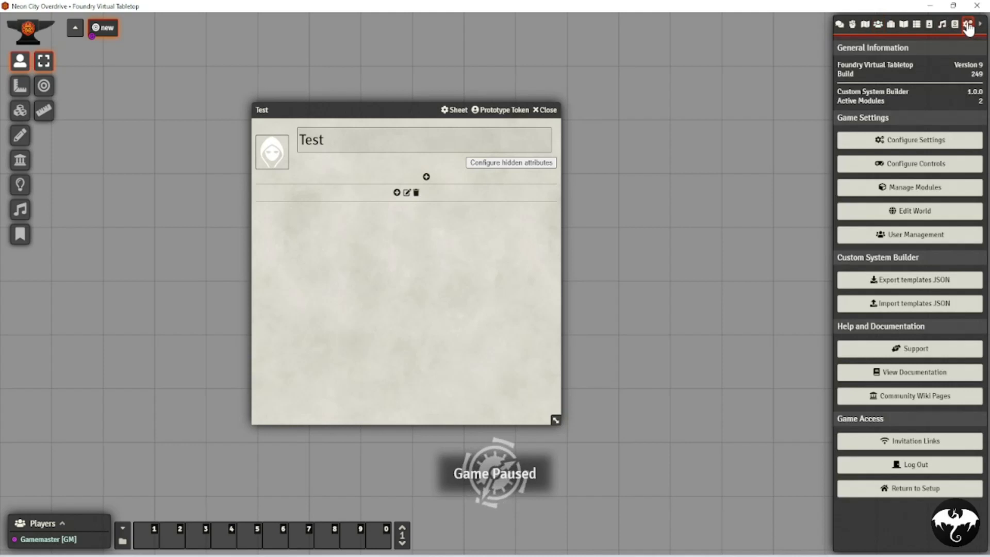
# - Set the Custom System Builder roll icon to dice-d20 in the game's system settings and save the changes
pyautogui.click(895, 148)
pyautogui.click(487, 54)
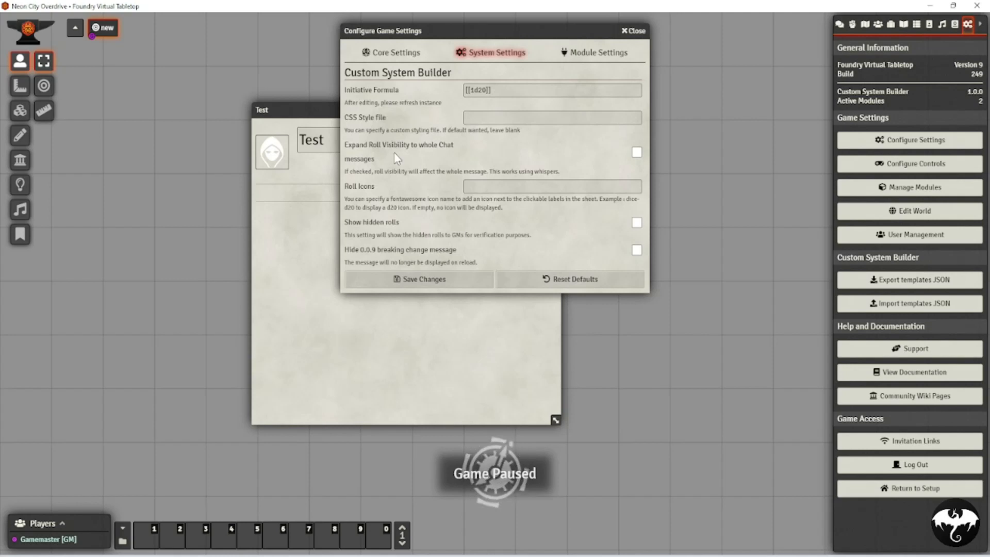
pyautogui.click(491, 189)
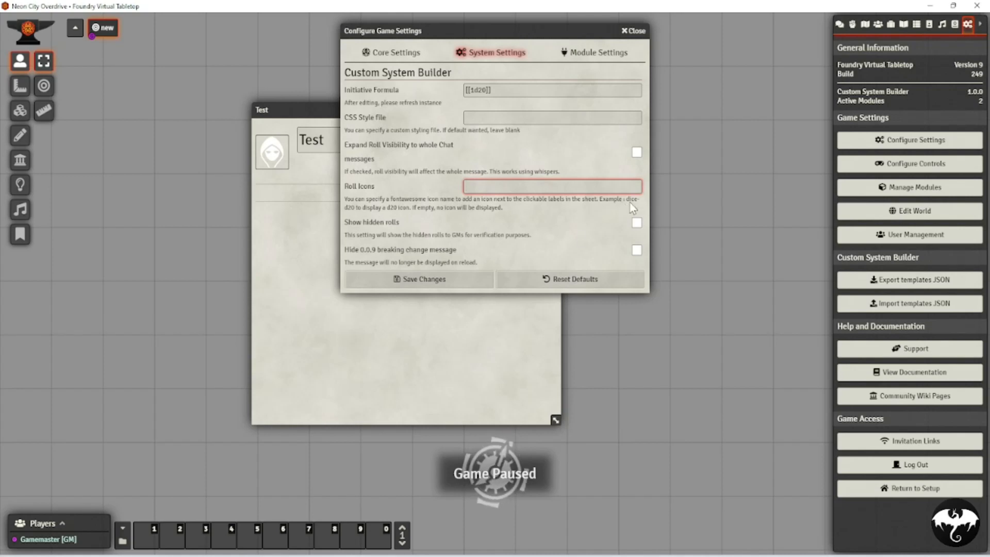
pyautogui.write('dice-d20')
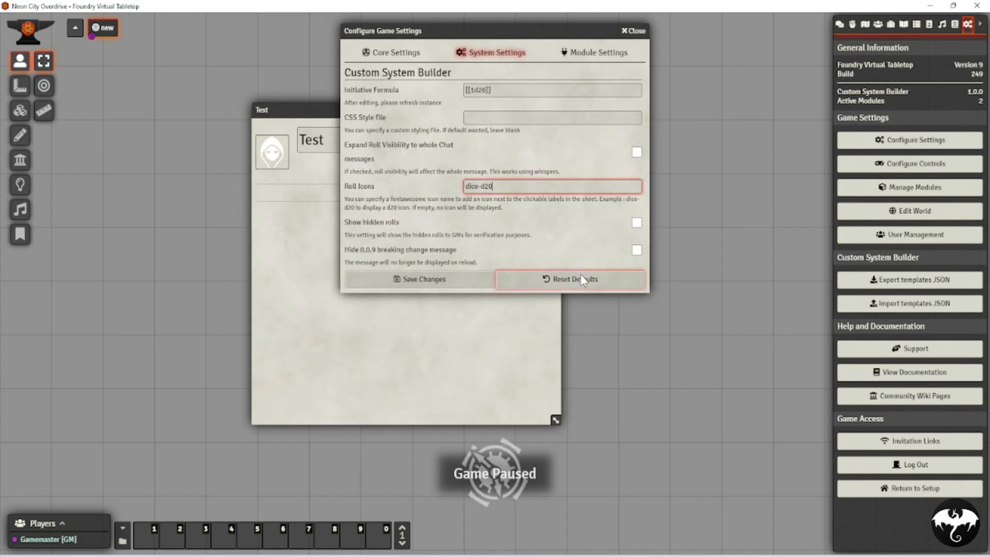
pyautogui.click(425, 281)
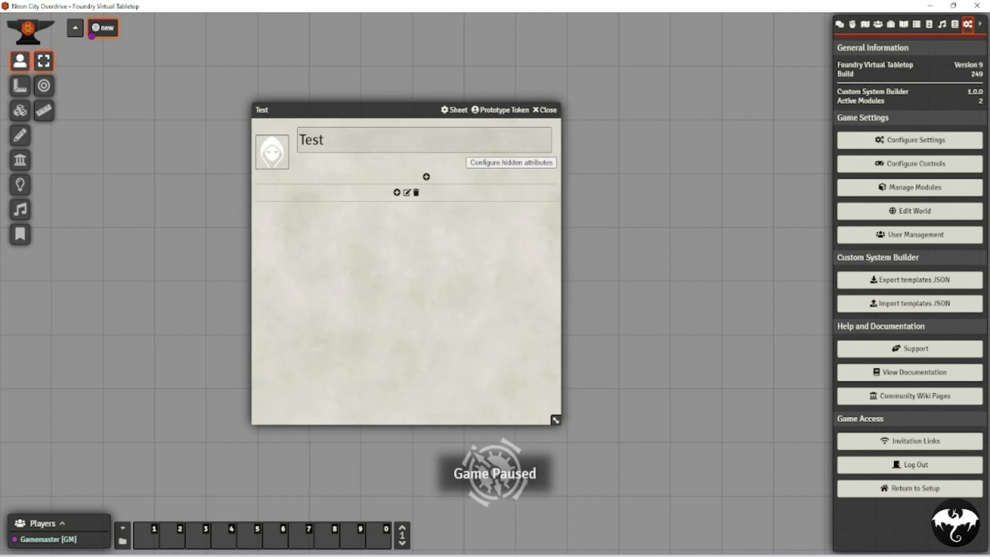
# - Examine the name and formula fields of a blank hidden attribute on the Test template without saving it
pyautogui.click(345, 140)
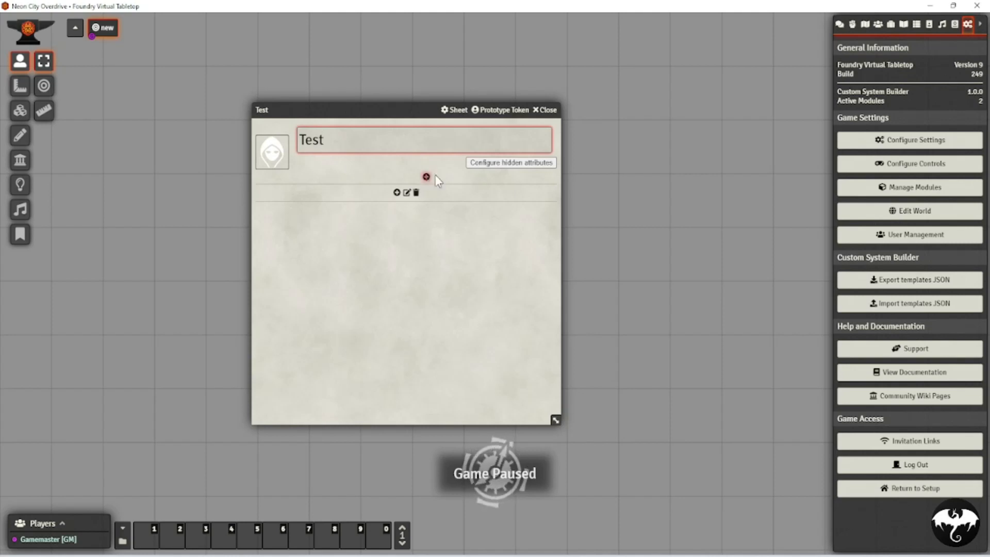
pyautogui.click(496, 163)
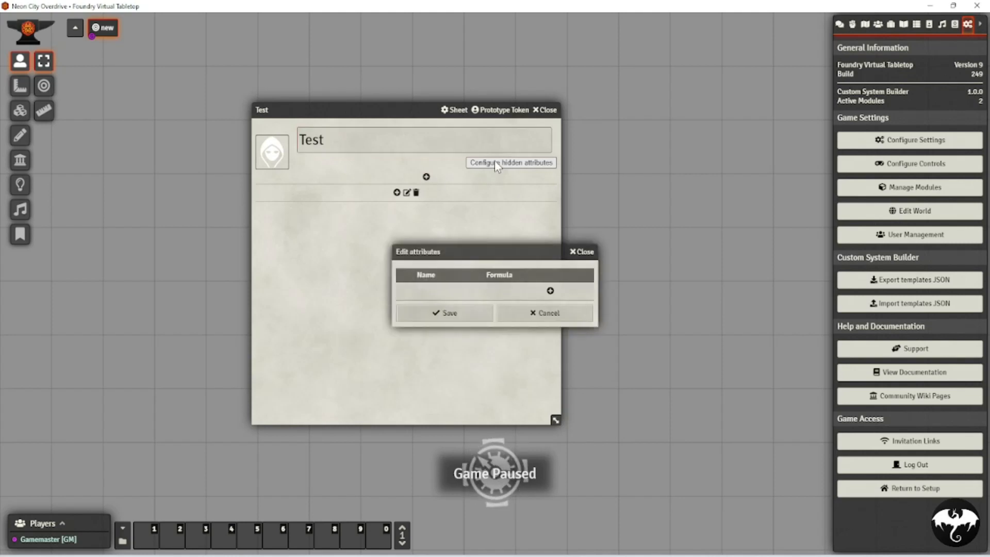
pyautogui.click(551, 290)
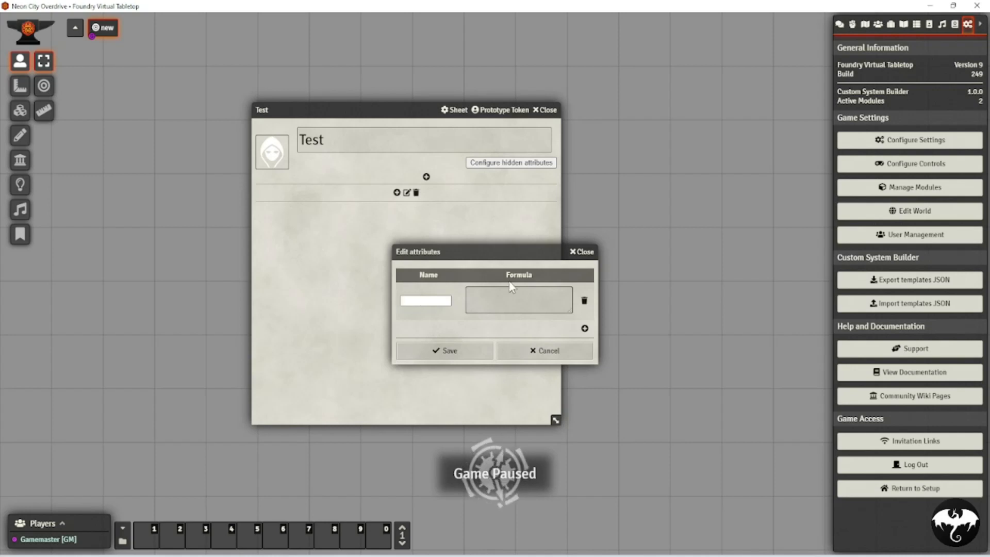
pyautogui.click(578, 251)
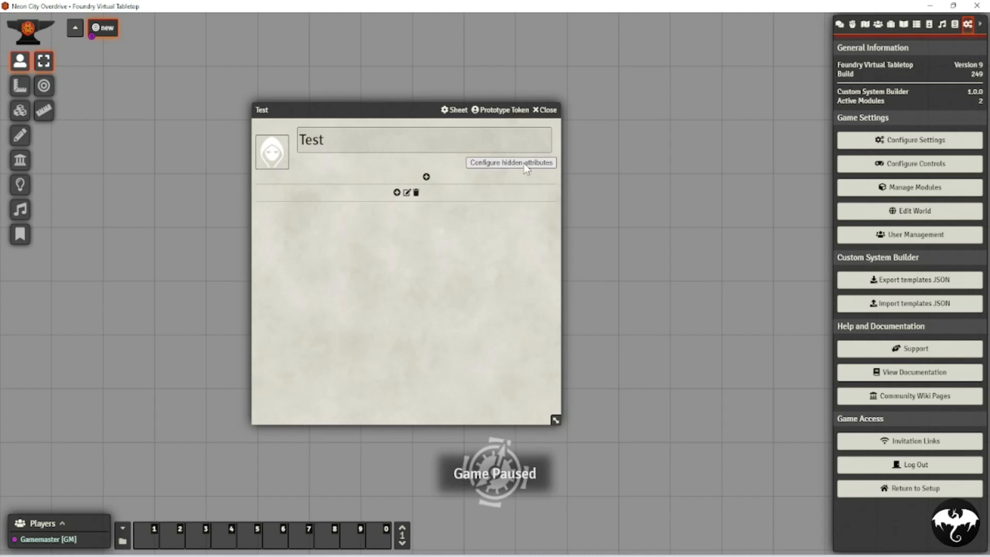
# - Inspect the settings for a new header component and for a new tab on the Test template, dismissing both
pyautogui.click(426, 177)
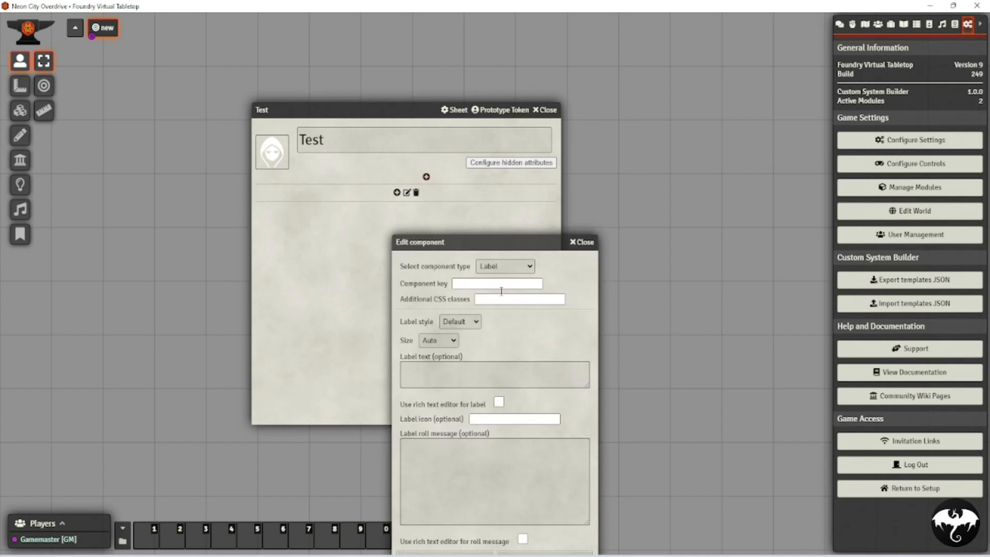
pyautogui.click(582, 242)
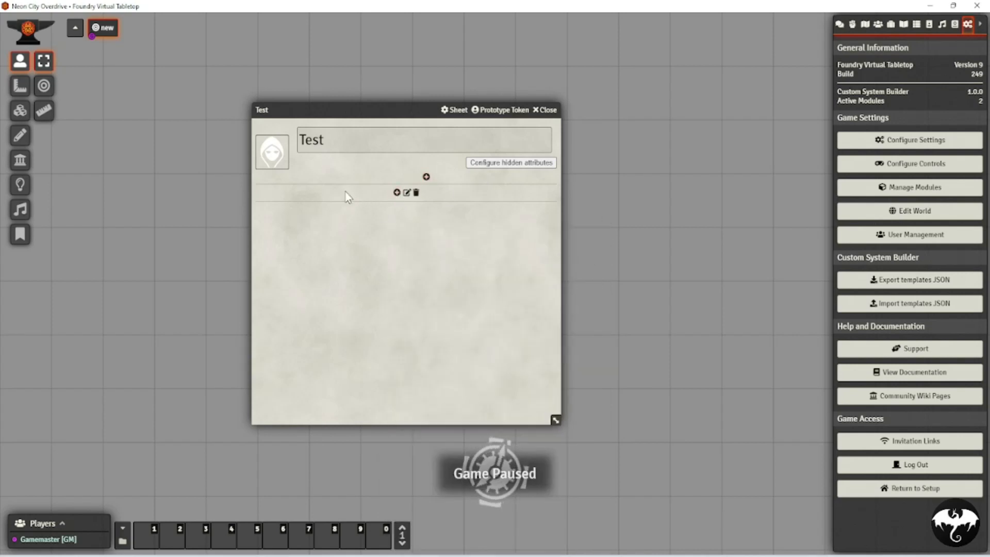
pyautogui.click(396, 193)
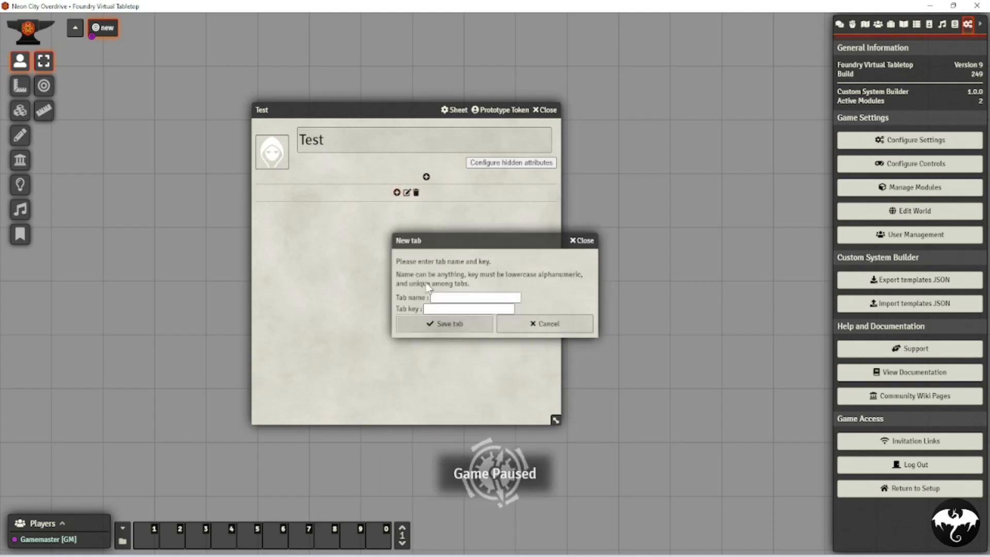
pyautogui.click(519, 323)
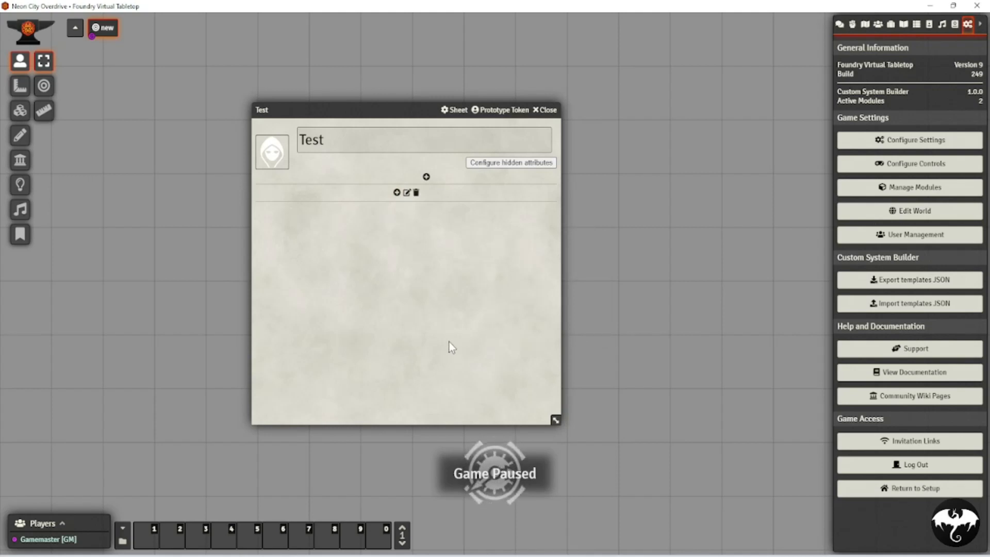
# - Start a new Label component in the header of the Test template with the component key pc-name
pyautogui.click(425, 177)
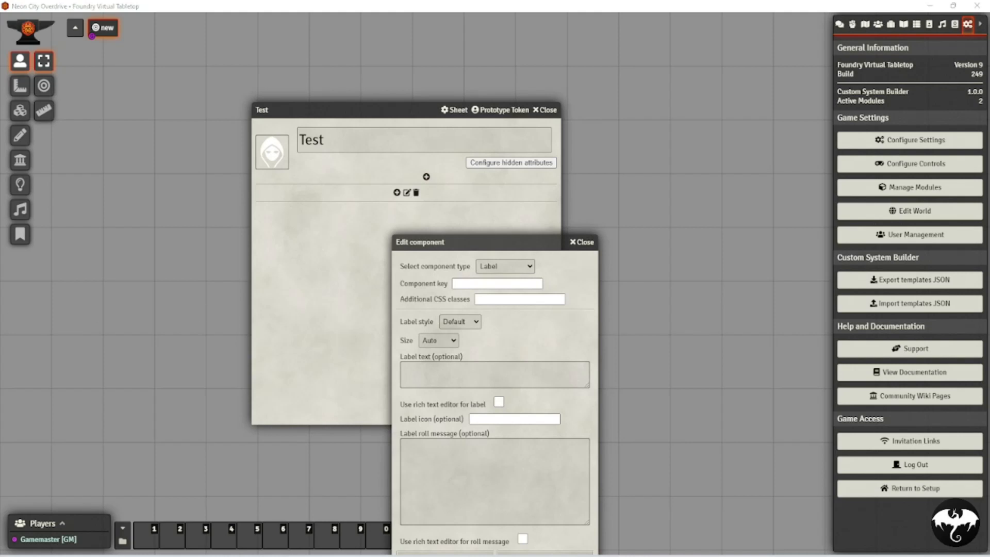
pyautogui.click(509, 269)
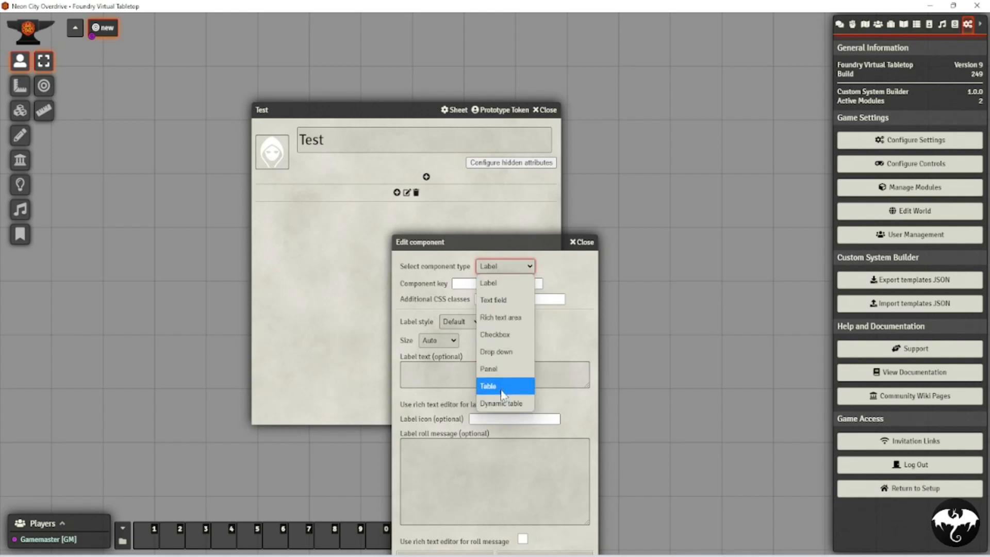
pyautogui.click(499, 268)
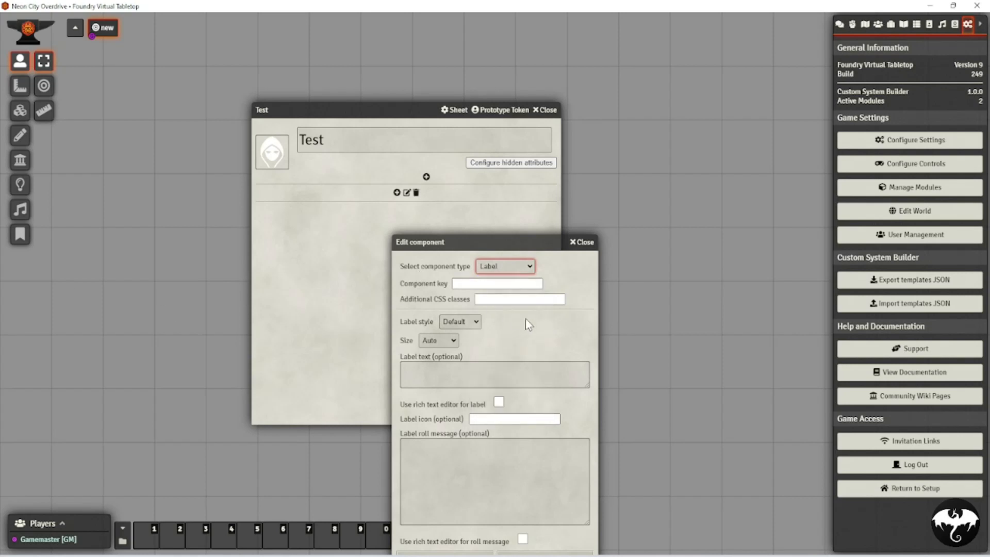
pyautogui.click(453, 283)
pyautogui.click(477, 282)
pyautogui.write('pc_name')
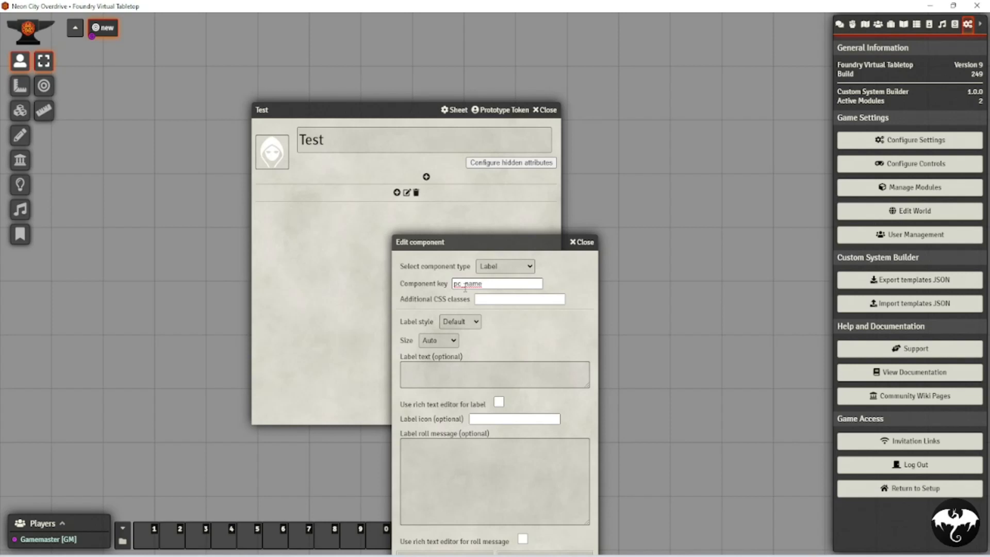
pyautogui.click(465, 284)
pyautogui.press('BackSpace')
pyautogui.write('-')
# - Review the label's style and size options and set its style to Title, leaving the size on Auto
pyautogui.click(441, 322)
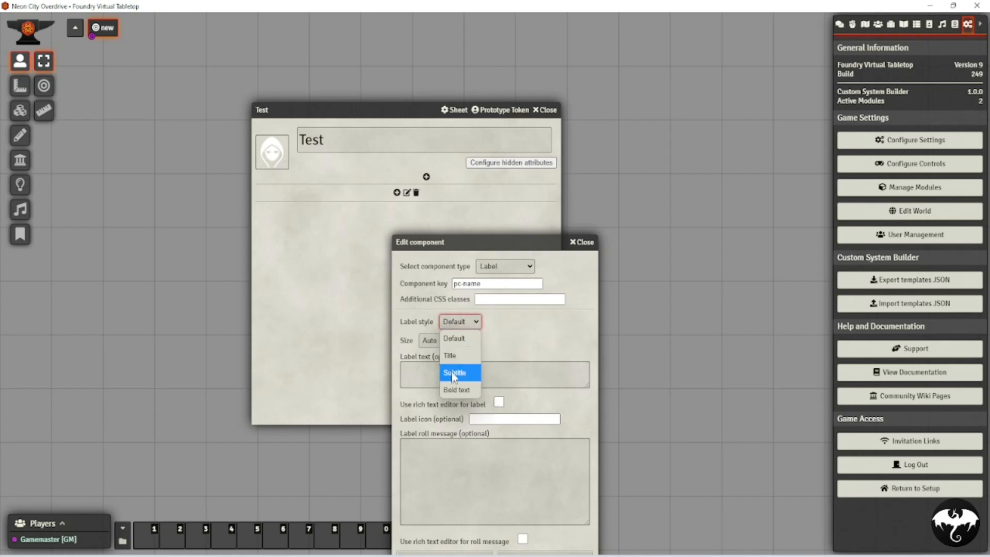
pyautogui.click(460, 323)
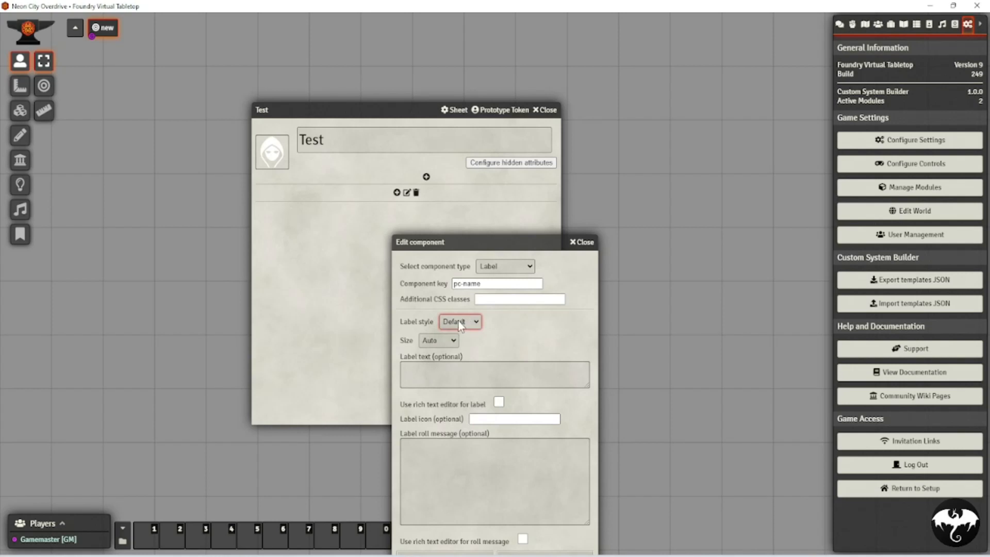
pyautogui.click(438, 341)
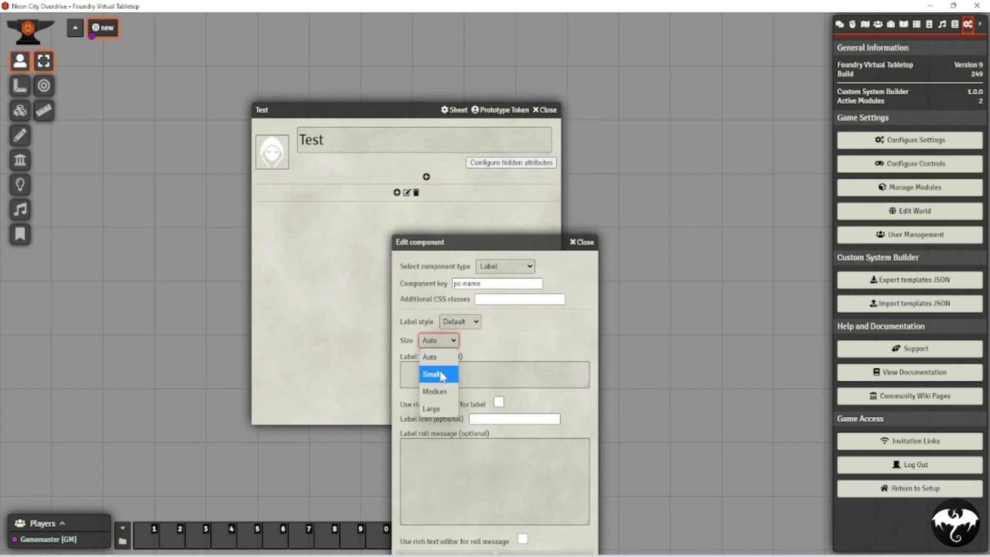
pyautogui.click(443, 342)
pyautogui.click(446, 375)
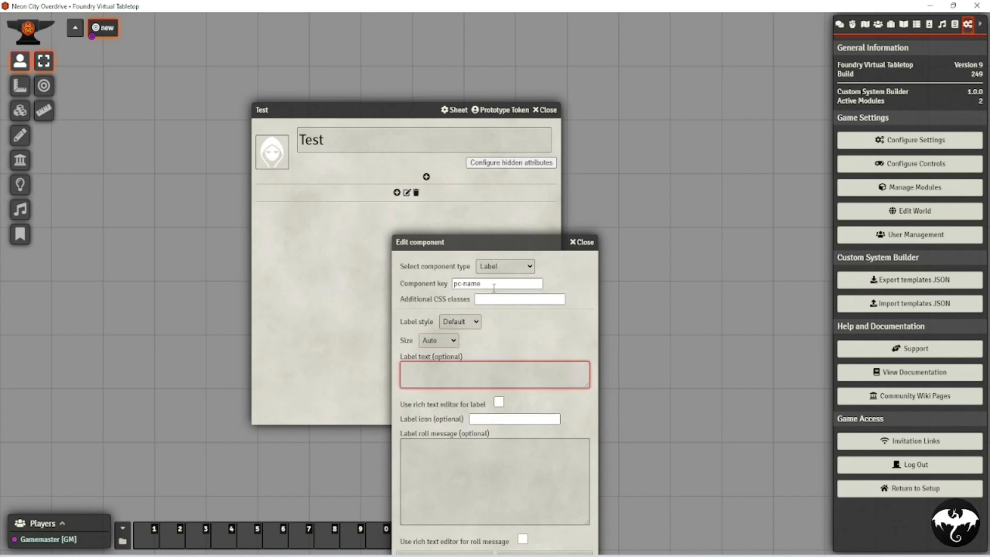
pyautogui.click(466, 321)
pyautogui.click(457, 356)
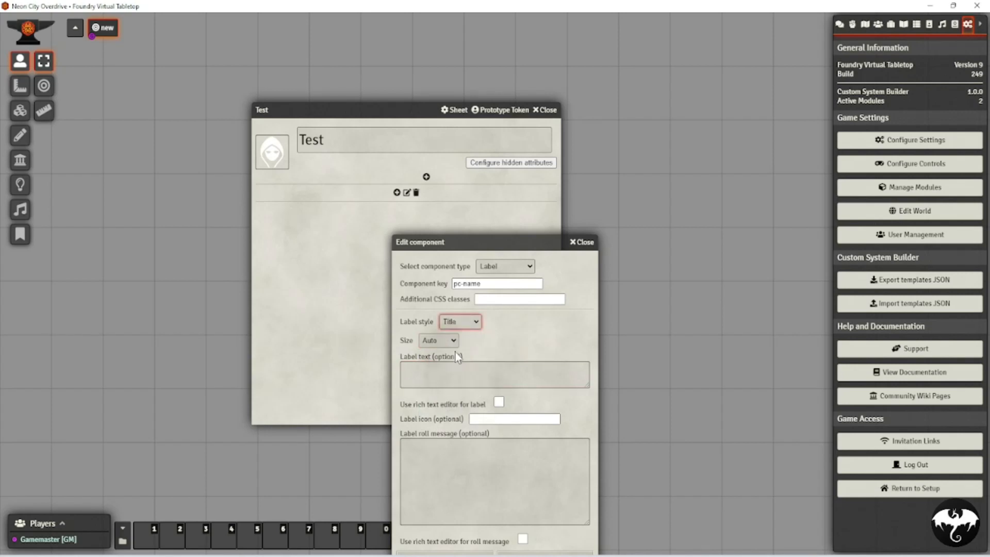
# - Set the label text to "Name:" with size Auto and save the component
pyautogui.click(442, 343)
pyautogui.click(443, 343)
pyautogui.click(431, 374)
pyautogui.write('Name:')
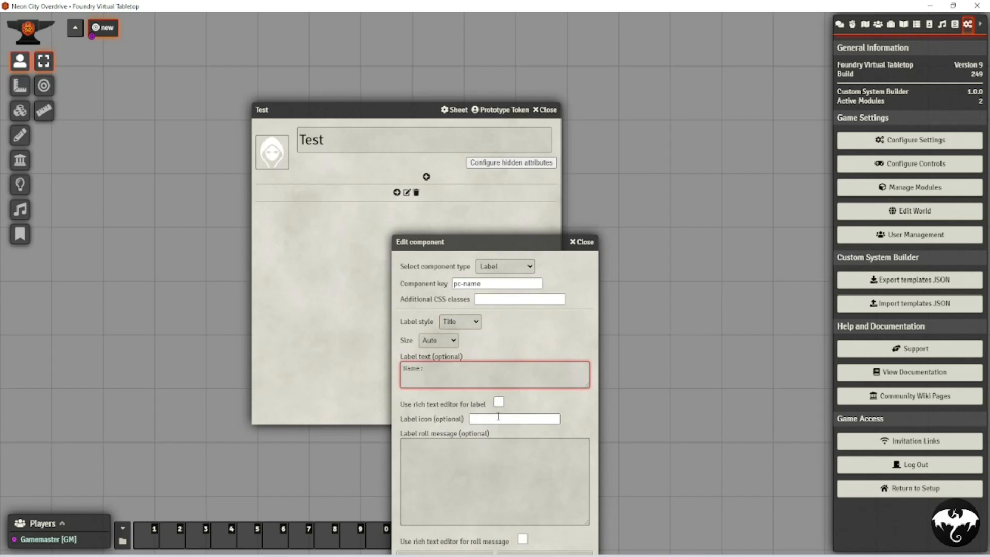
pyautogui.moveTo(464, 242); pyautogui.dragTo(472, 164)
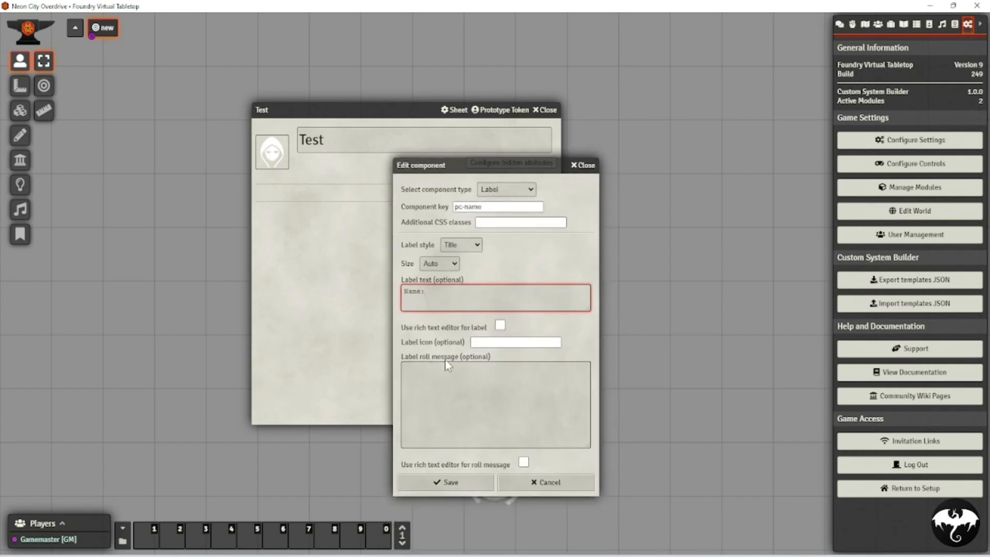
pyautogui.click(443, 482)
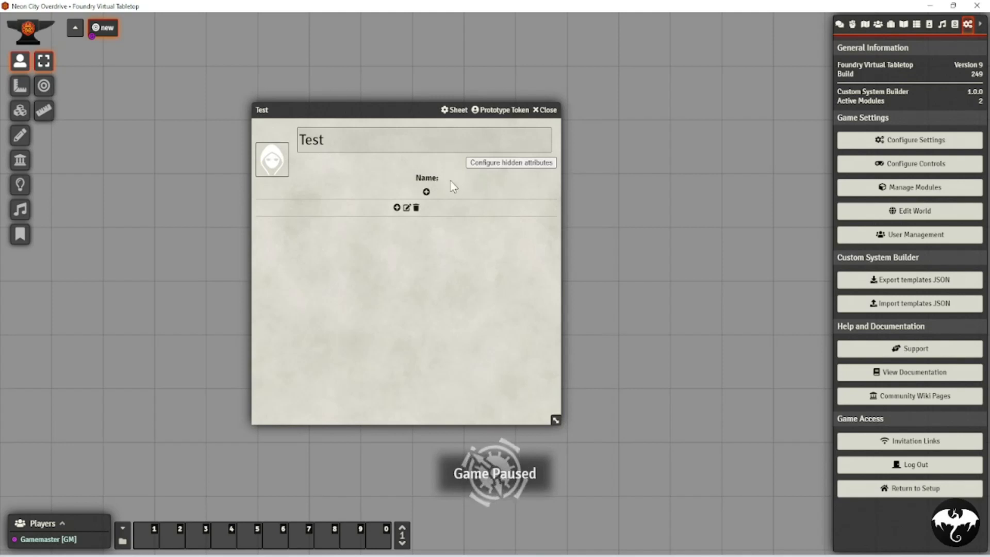
# - Start a Text field component beneath the Name label in the header, leaving its size on Auto
pyautogui.click(426, 194)
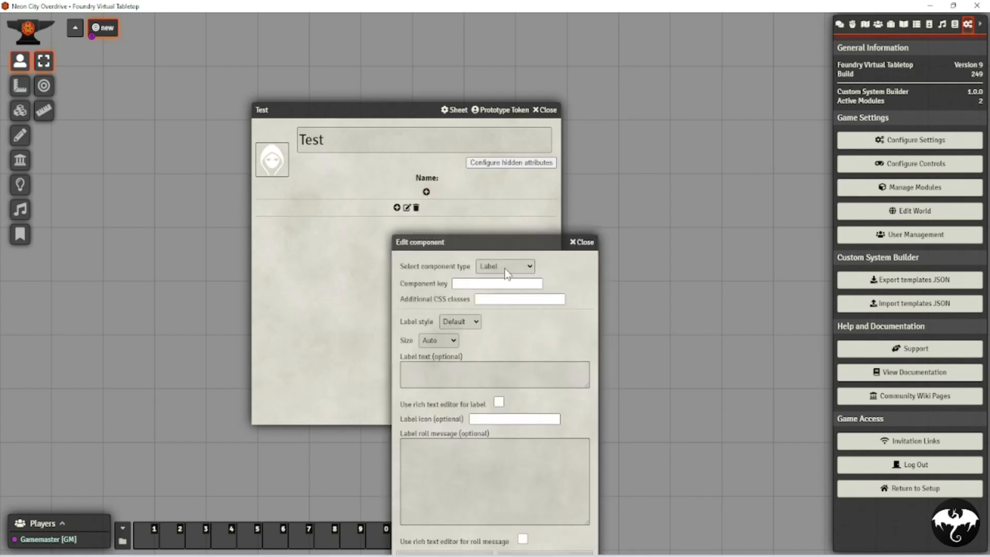
pyautogui.click(506, 267)
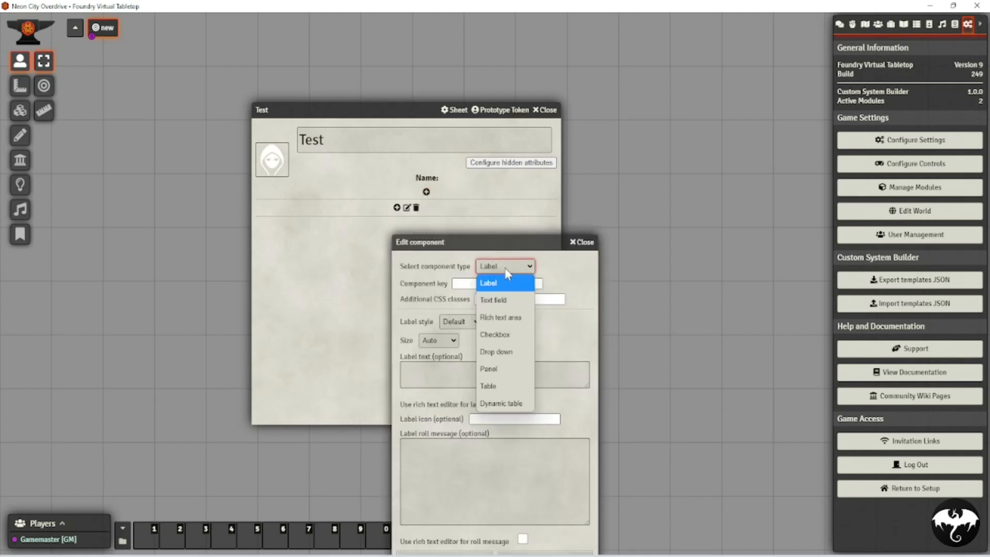
pyautogui.click(499, 300)
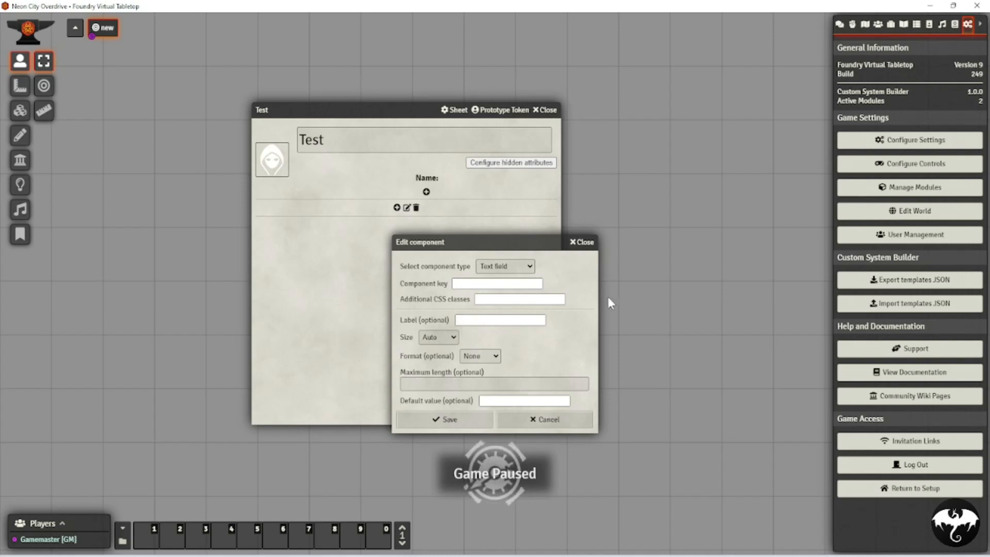
pyautogui.click(440, 337)
pyautogui.click(440, 338)
# - Set the new text field's format to Integer and save it without a maximum length or default value
pyautogui.click(480, 356)
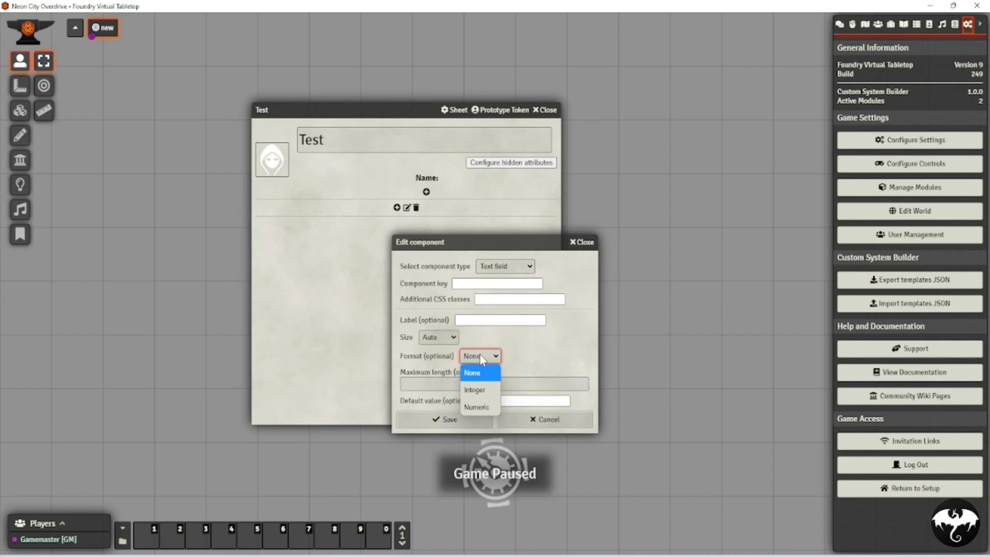
pyautogui.click(479, 355)
pyautogui.click(470, 356)
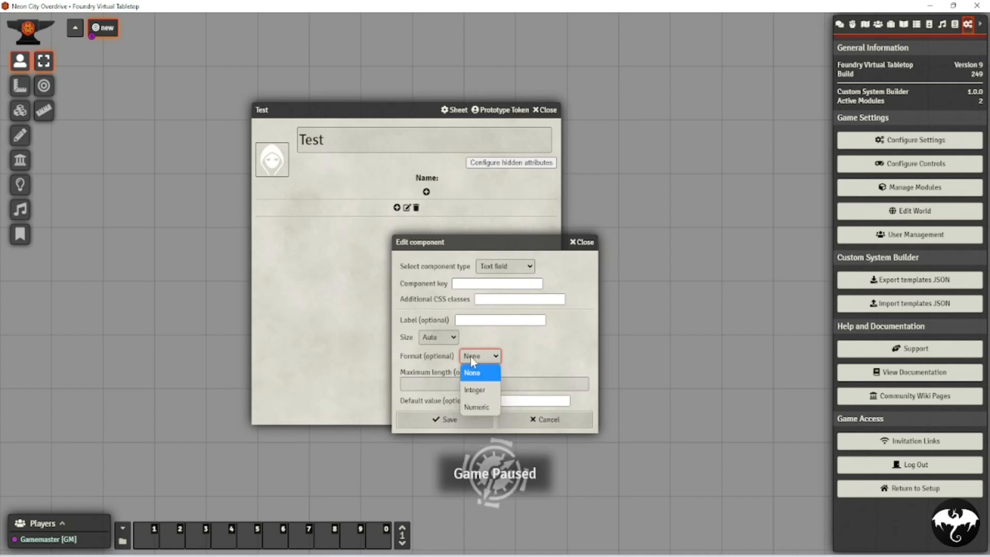
pyautogui.click(478, 391)
pyautogui.click(441, 384)
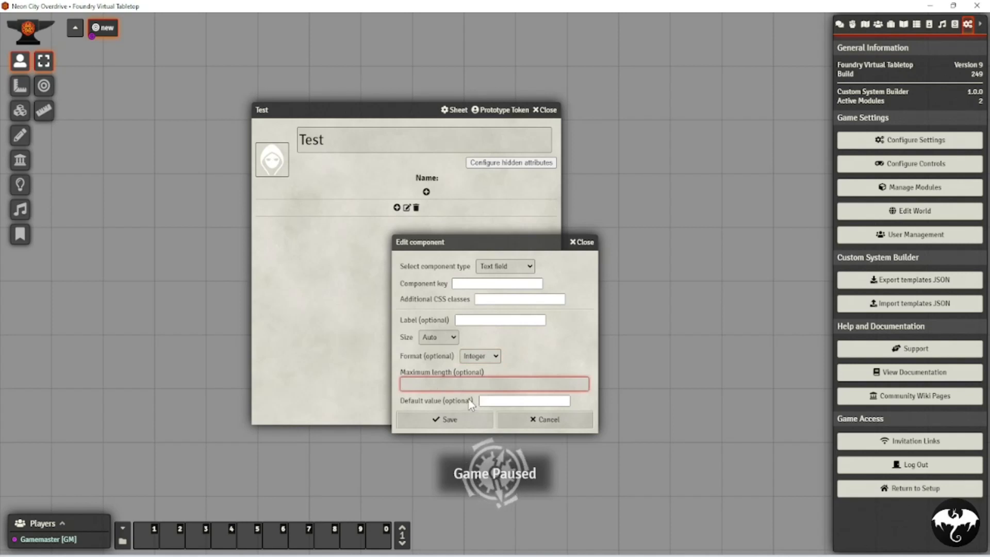
pyautogui.click(449, 421)
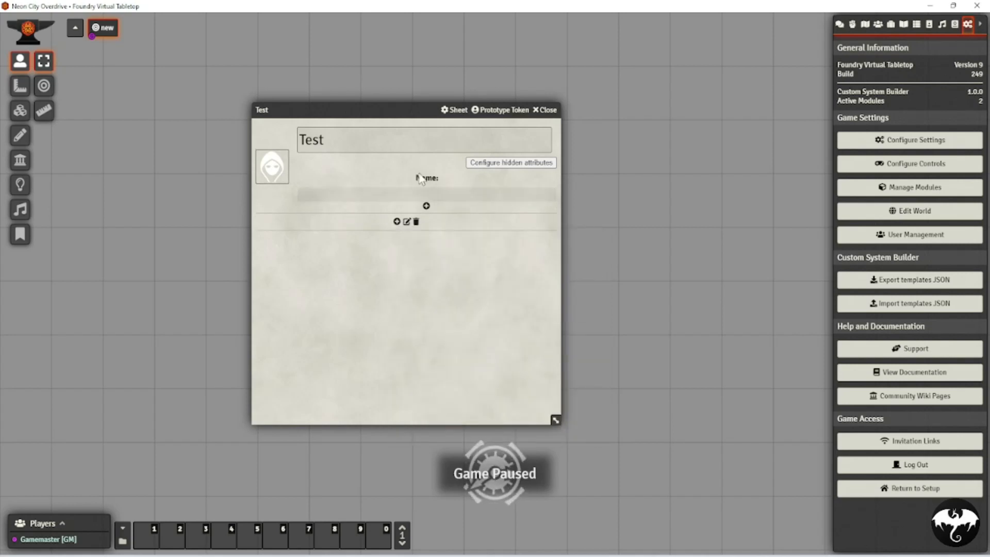
# - Open the settings of the text field beneath the Name label and move the Test sheet aside in the scene
pyautogui.click(388, 196)
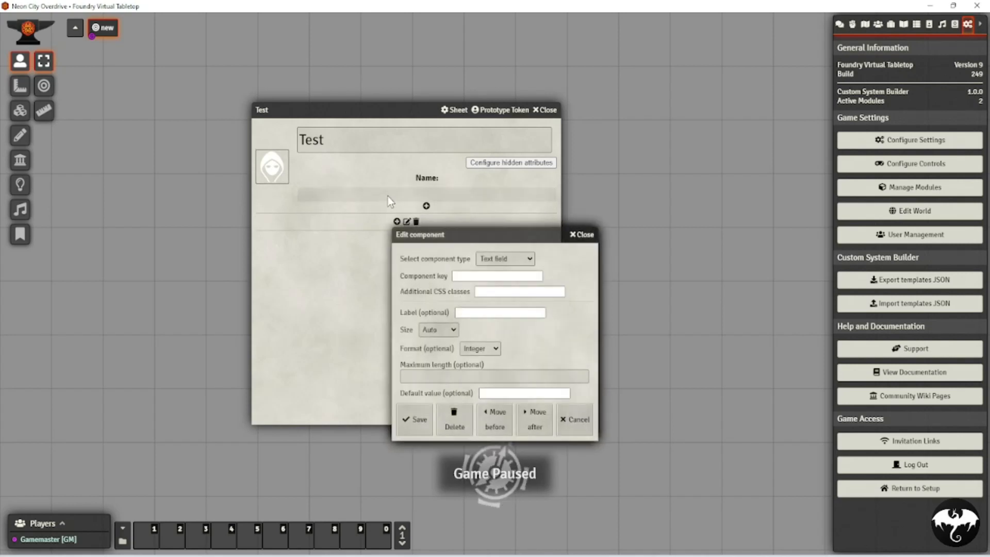
pyautogui.click(582, 238)
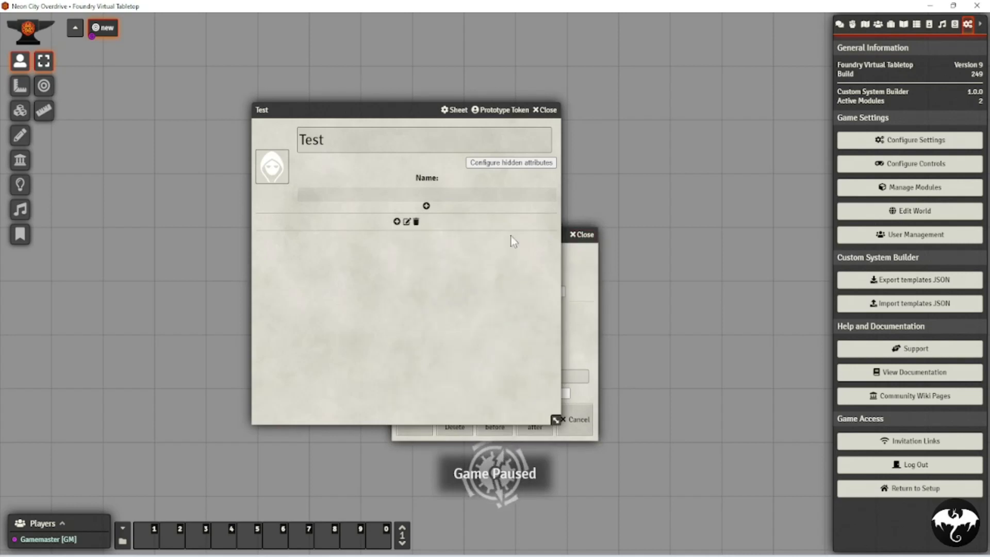
pyautogui.moveTo(323, 109); pyautogui.dragTo(169, 118)
# - Create a new actor named Test_PC of type character
pyautogui.click(878, 26)
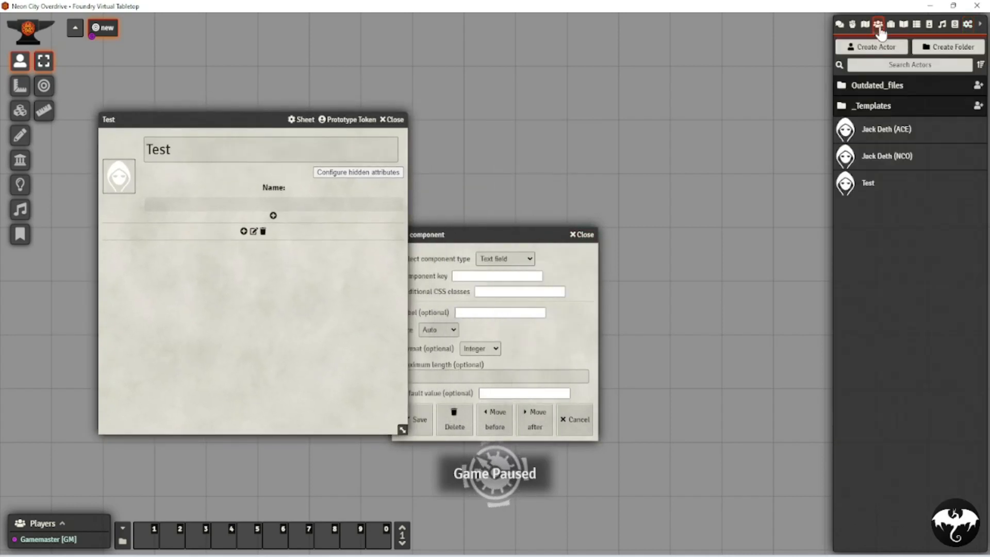
pyautogui.click(879, 53)
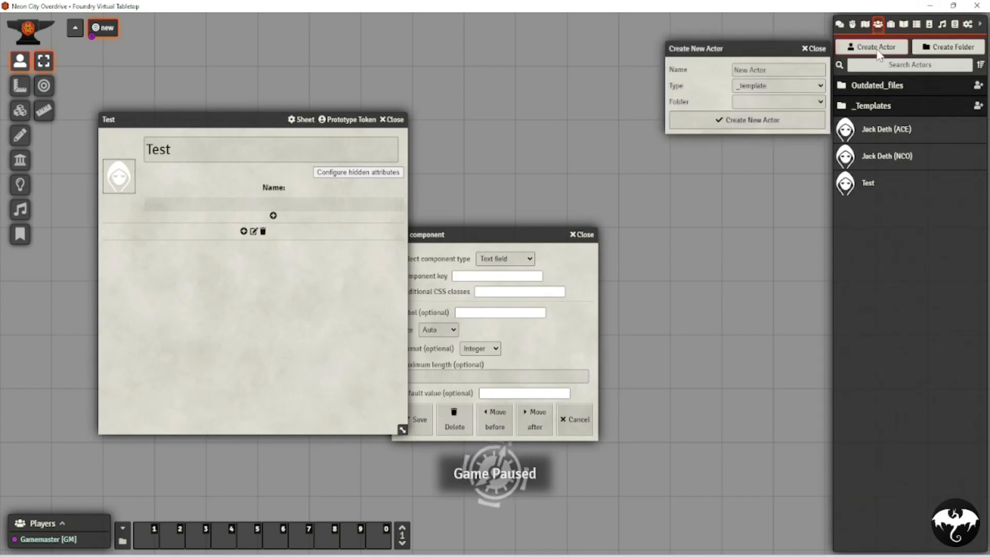
pyautogui.click(772, 88)
pyautogui.click(747, 117)
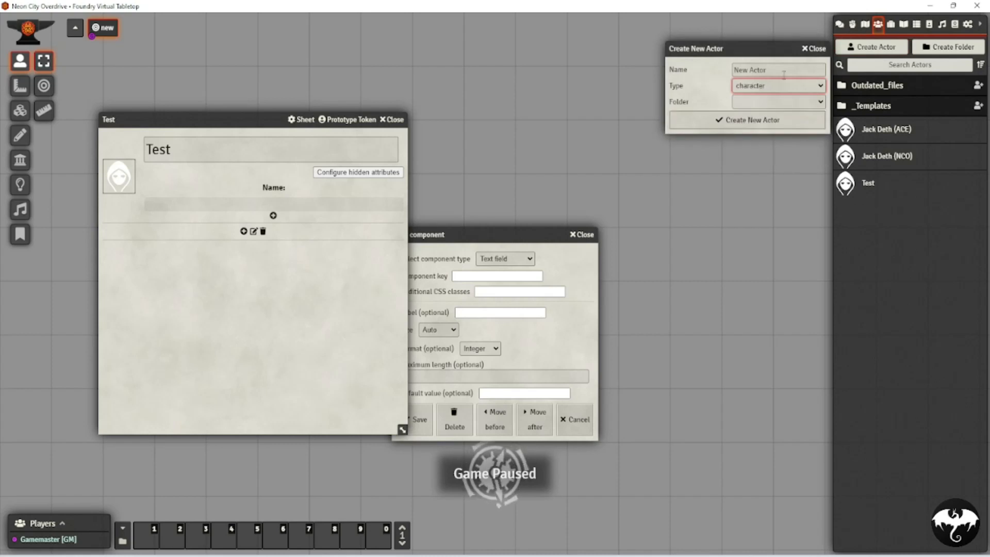
pyautogui.click(755, 72)
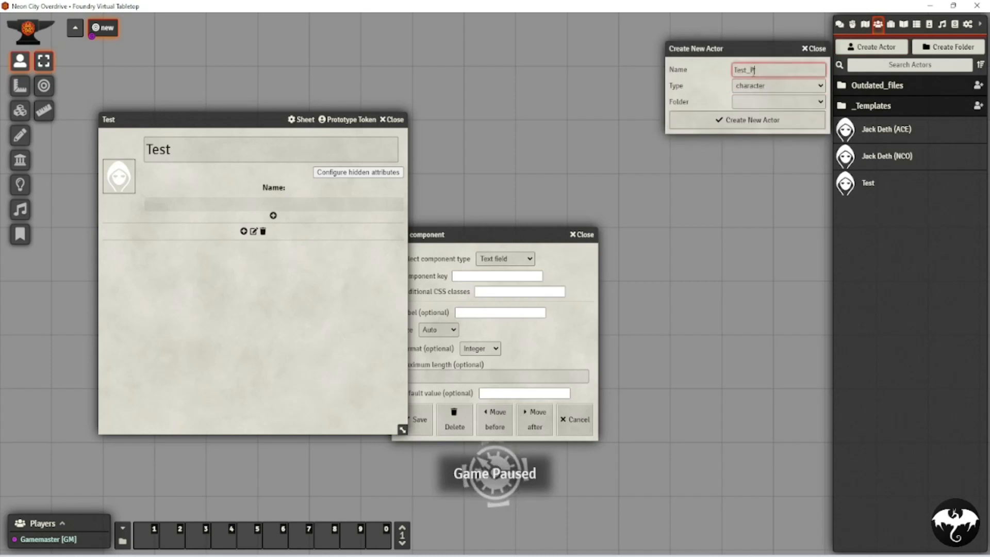
pyautogui.click(750, 119)
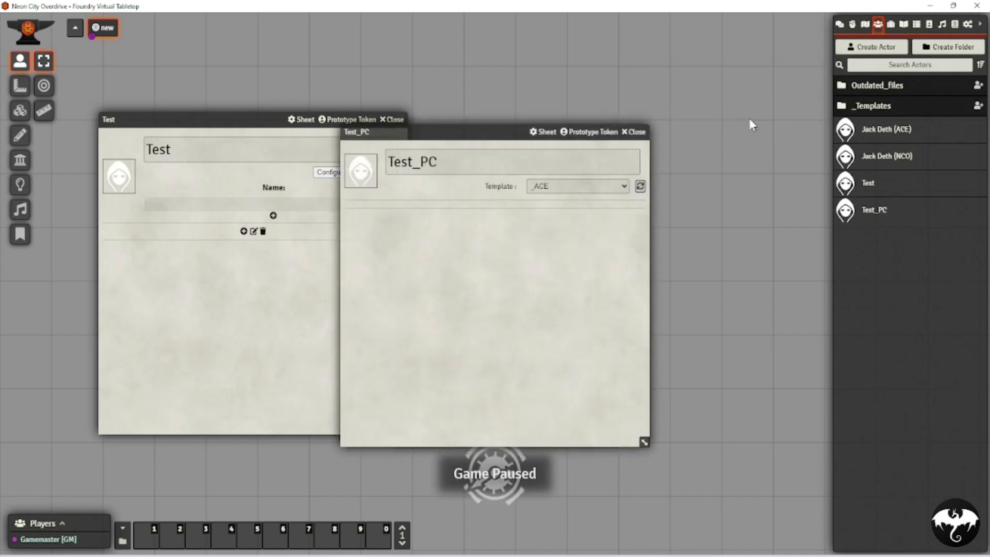
# - Place the Test_PC sheet beside the Test sheet, assign it the Test template and reload the template
pyautogui.moveTo(484, 137); pyautogui.dragTo(585, 140)
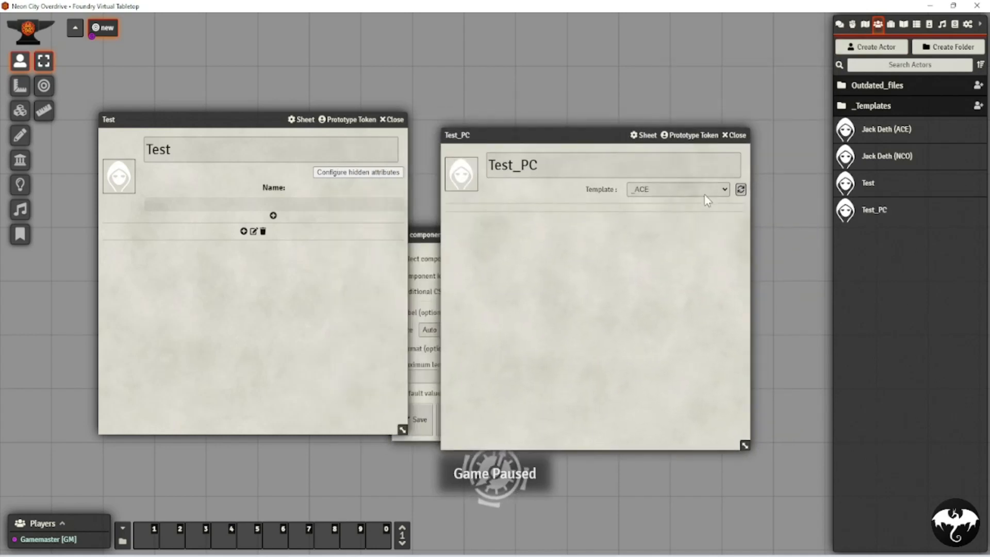
pyautogui.click(659, 193)
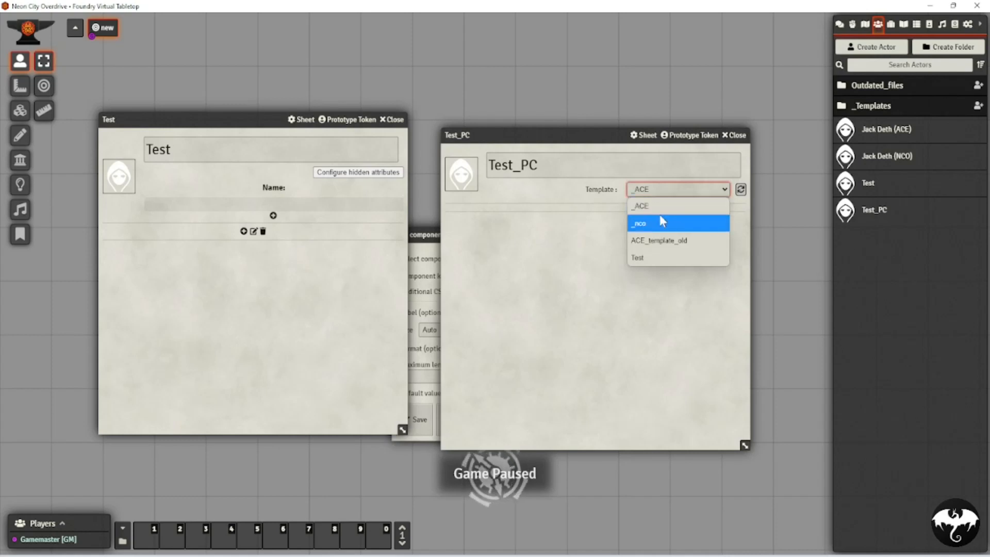
pyautogui.click(642, 257)
pyautogui.click(742, 190)
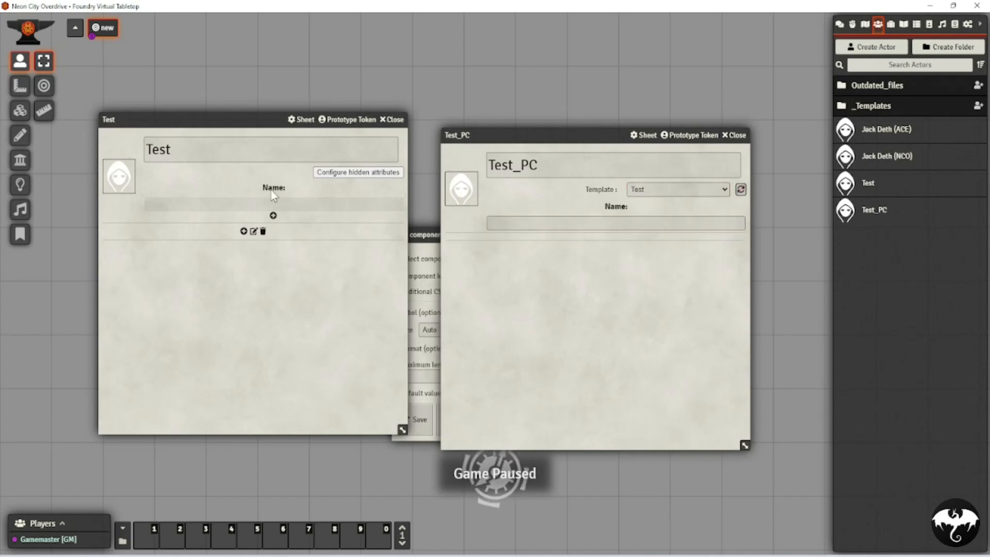
# - Try to enter a first name in the integer-format field under Name on the Test_PC sheet
pyautogui.click(603, 223)
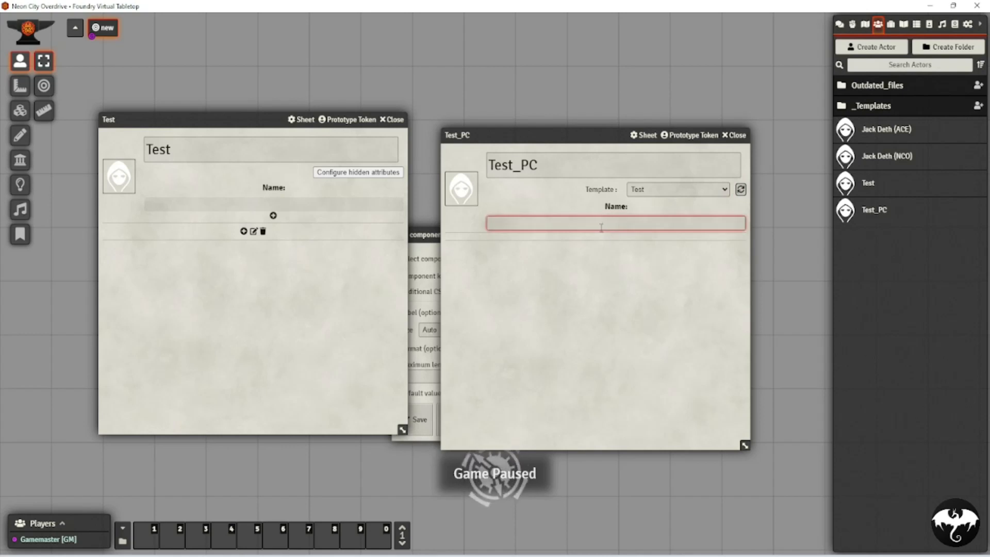
pyautogui.write('Brian')
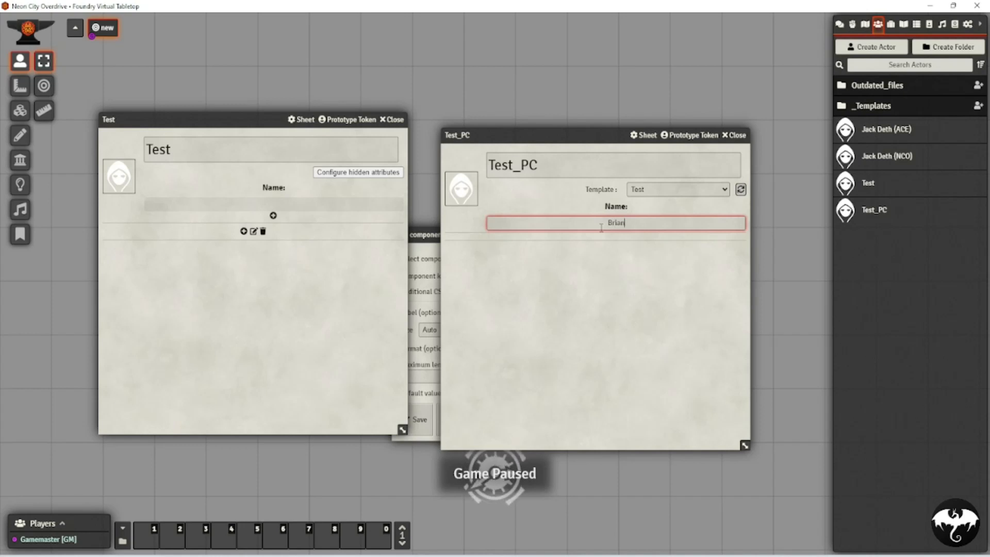
pyautogui.click(296, 212)
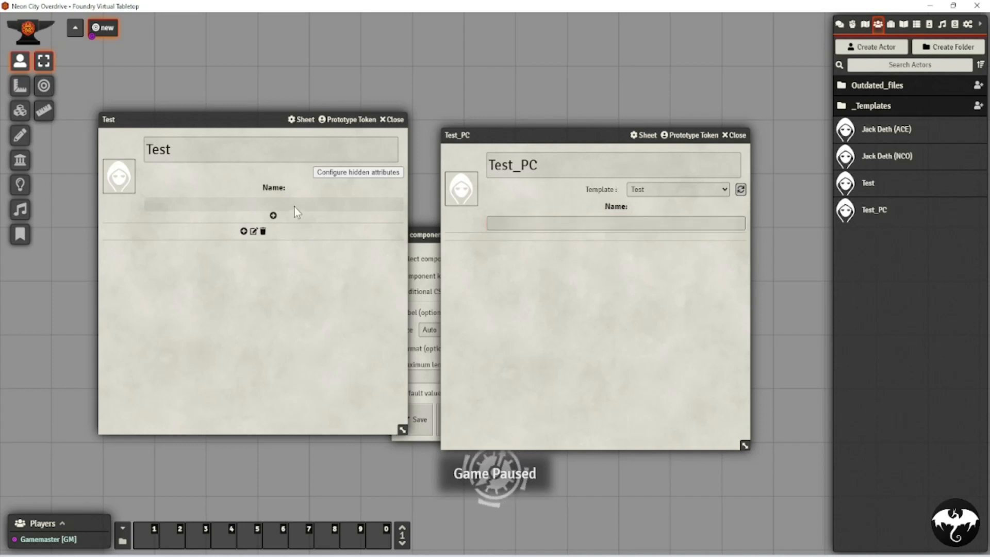
# - Change the Test template's text field under Name to Numeric format with maximum length 5 and default value 1
pyautogui.click(274, 215)
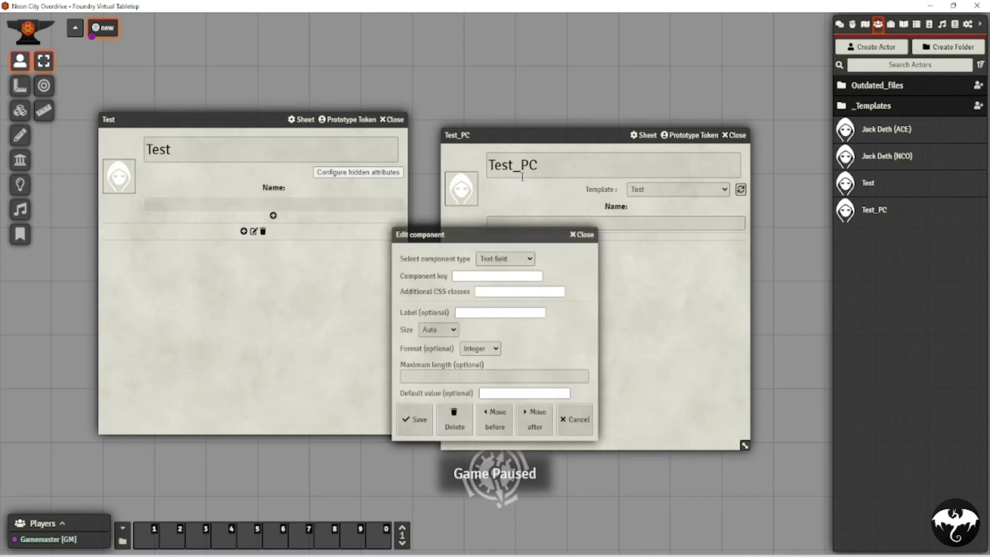
pyautogui.click(475, 351)
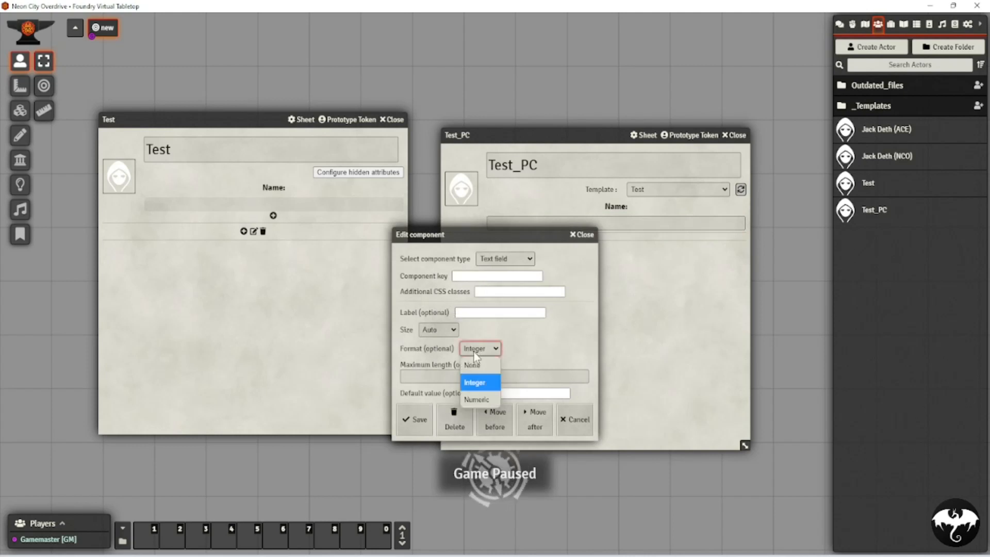
pyautogui.click(468, 400)
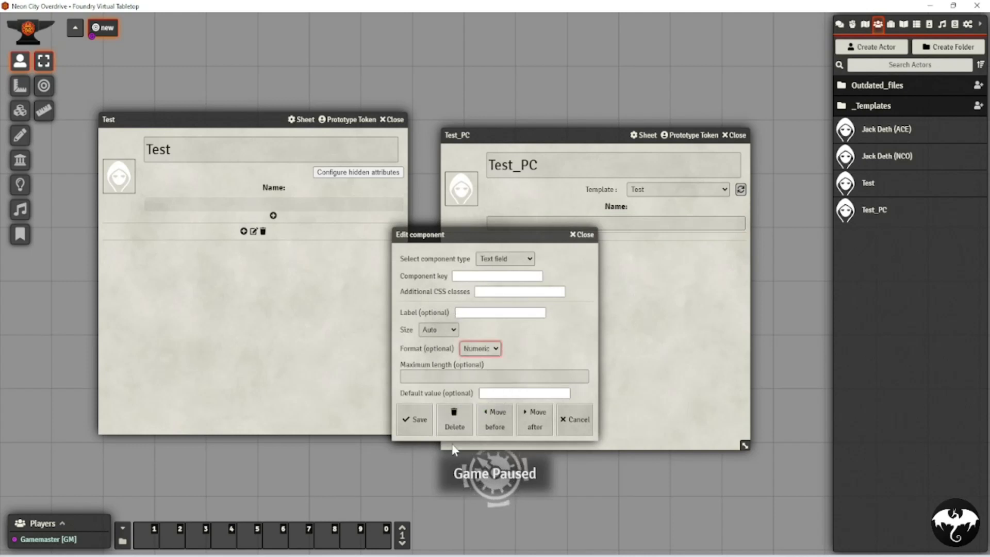
pyautogui.click(477, 377)
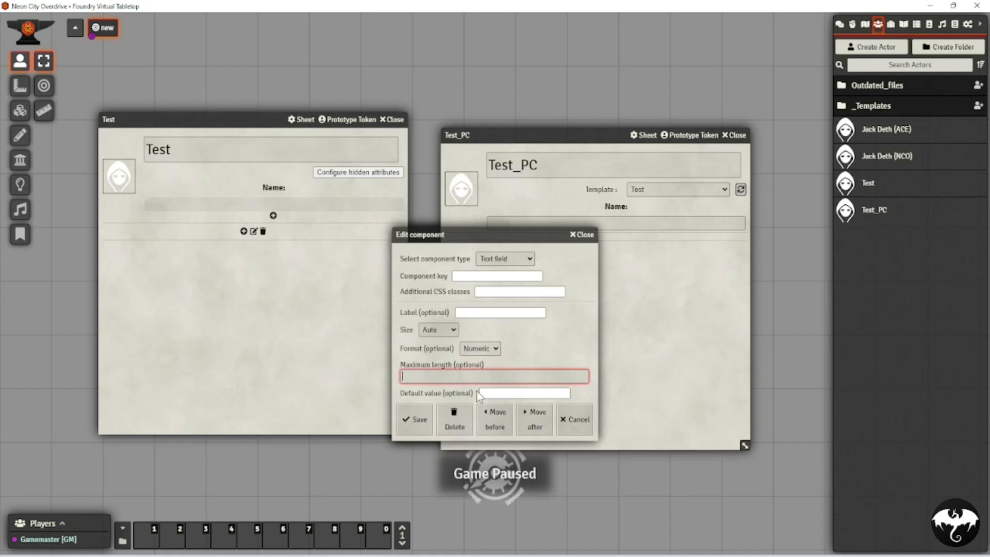
pyautogui.write('5')
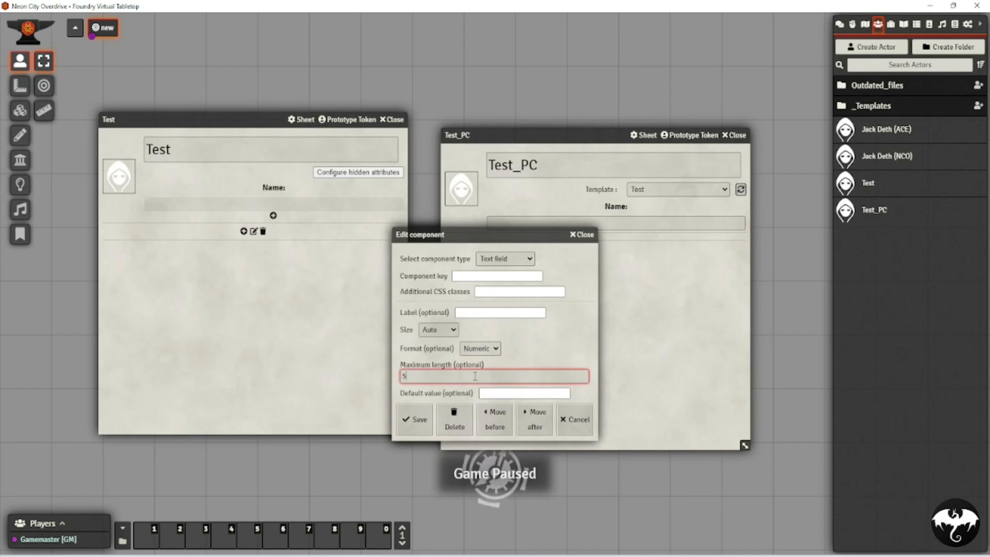
pyautogui.click(500, 394)
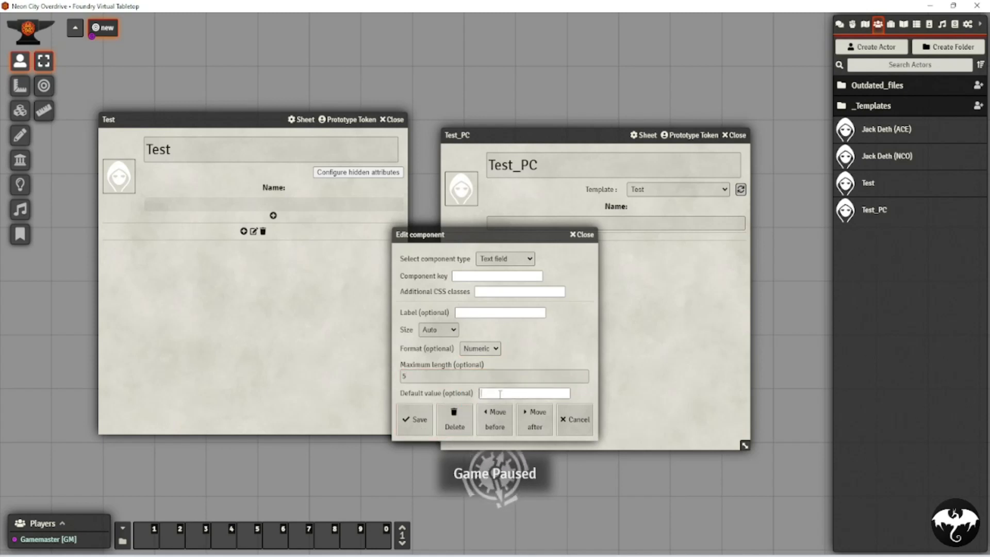
pyautogui.click(407, 420)
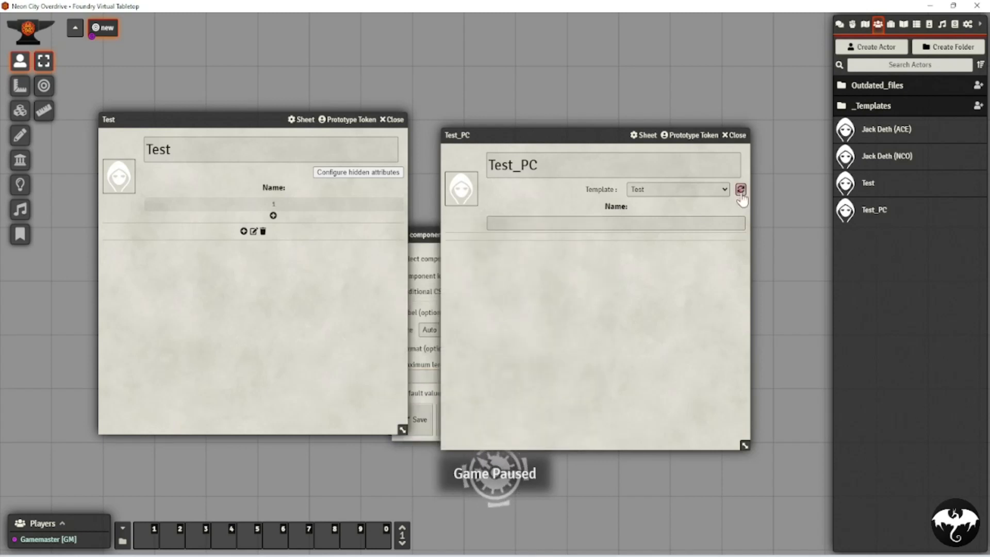
# - Try several numeric entries, including 12345, in the field under Name on the Test_PC sheet
pyautogui.click(652, 225)
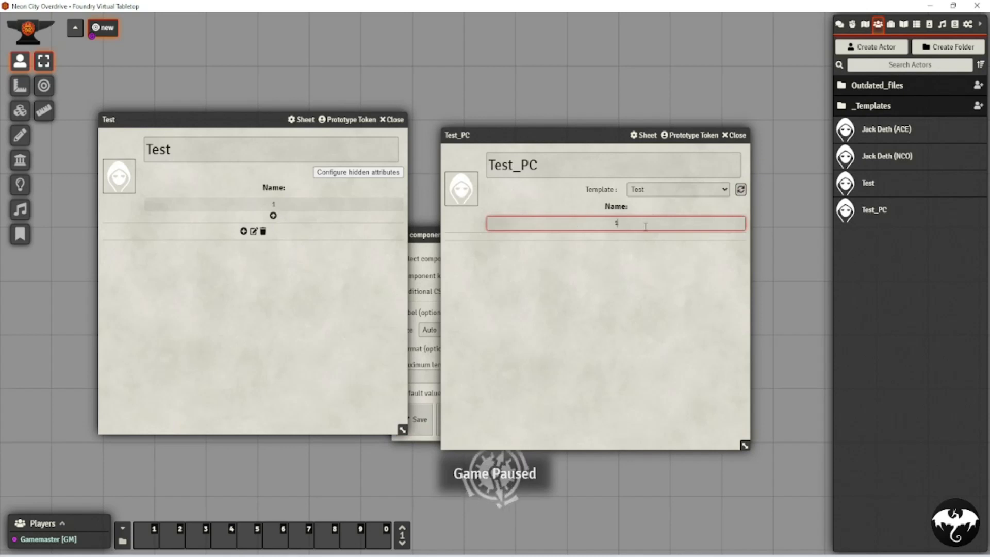
pyautogui.click(636, 284)
pyautogui.click(643, 226)
pyautogui.write('1111')
pyautogui.click(643, 292)
pyautogui.click(642, 225)
pyautogui.write('333')
pyautogui.click(645, 283)
pyautogui.click(649, 227)
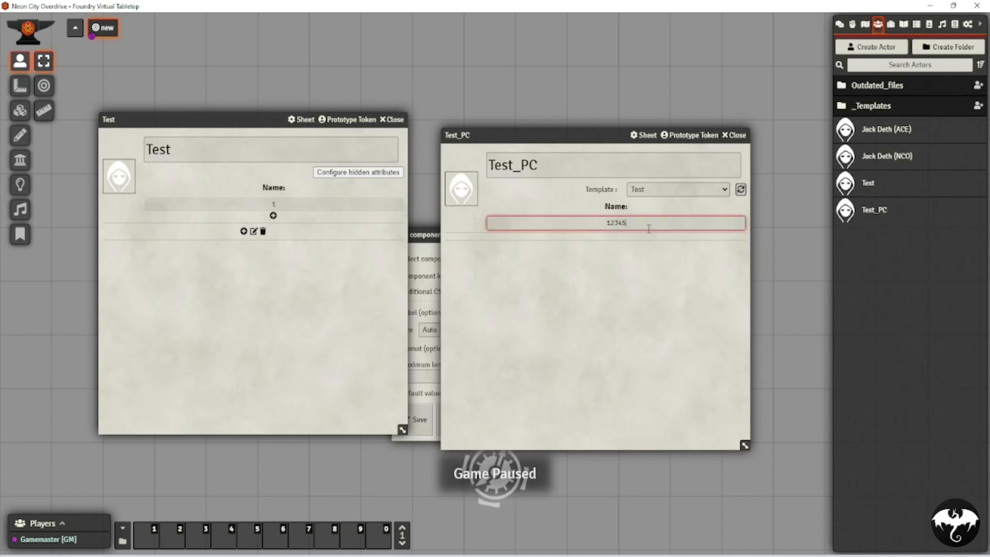
# - Clear the number in the field under Name on the Test_PC sheet to test its default value
pyautogui.click(628, 301)
pyautogui.click(618, 224)
pyautogui.write('1')
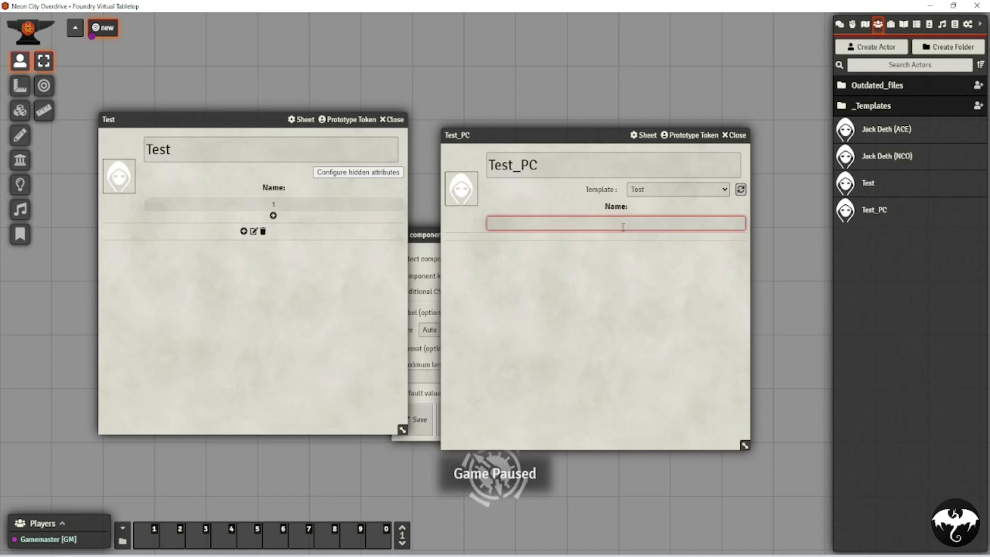
pyautogui.click(621, 289)
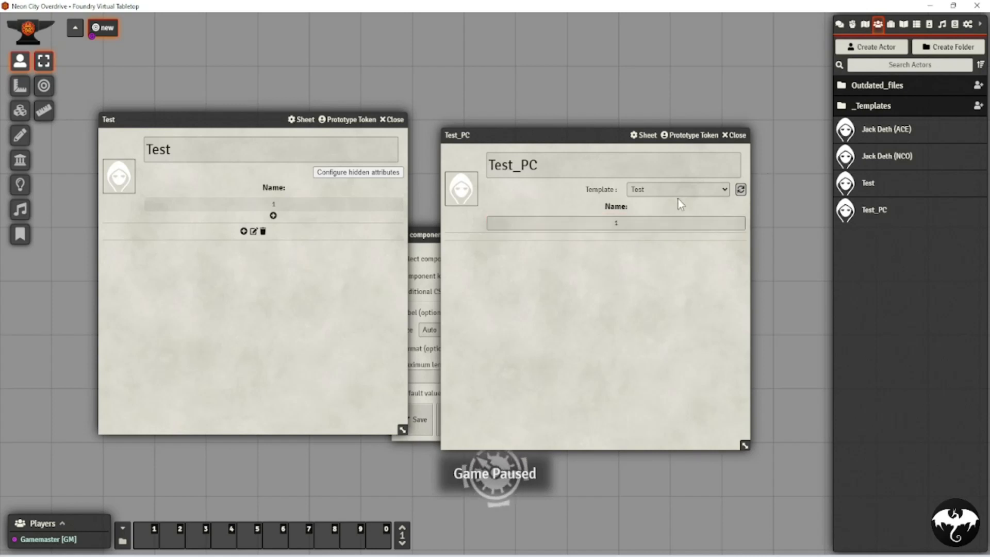
# - Delete the Name label component with key pc-name from the Test template
pyautogui.click(281, 207)
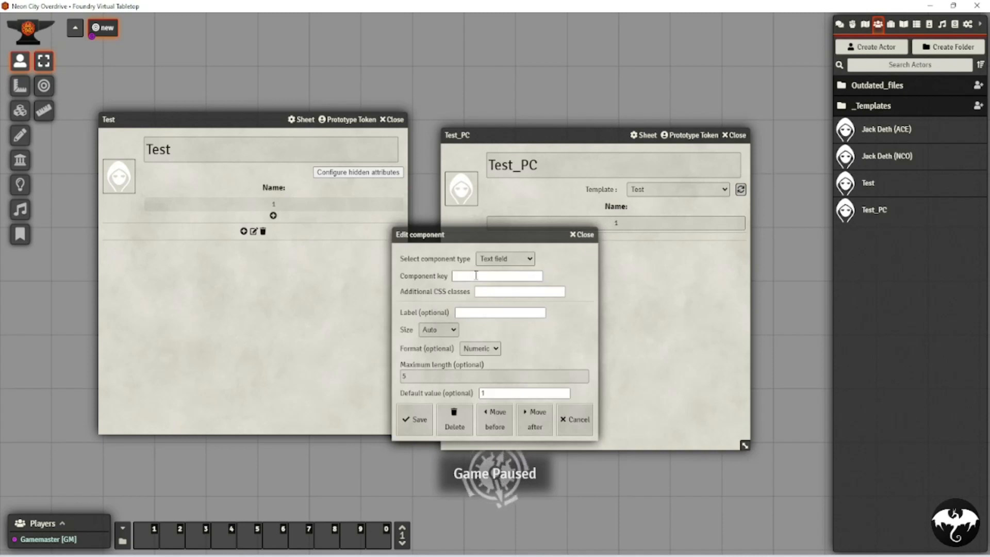
pyautogui.click(582, 235)
pyautogui.click(280, 205)
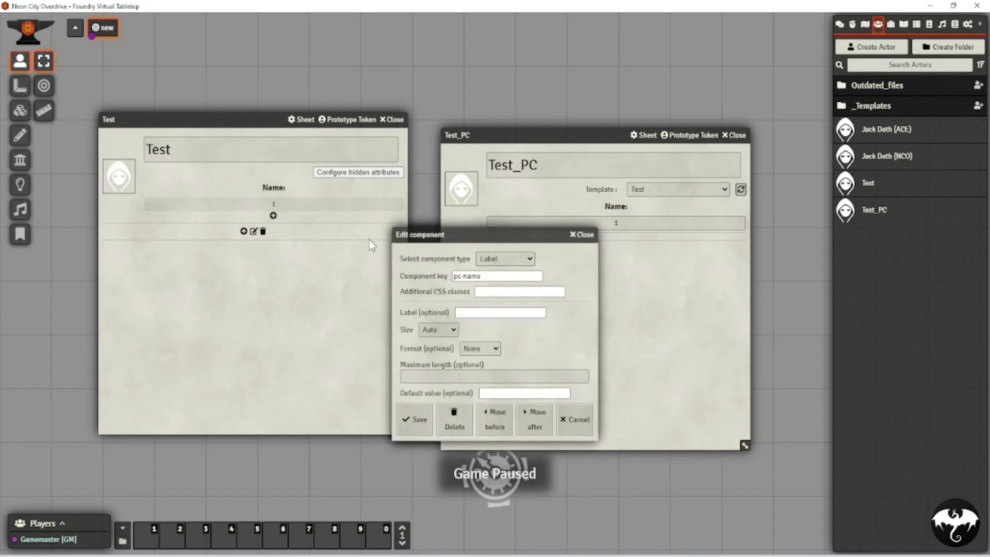
pyautogui.click(451, 425)
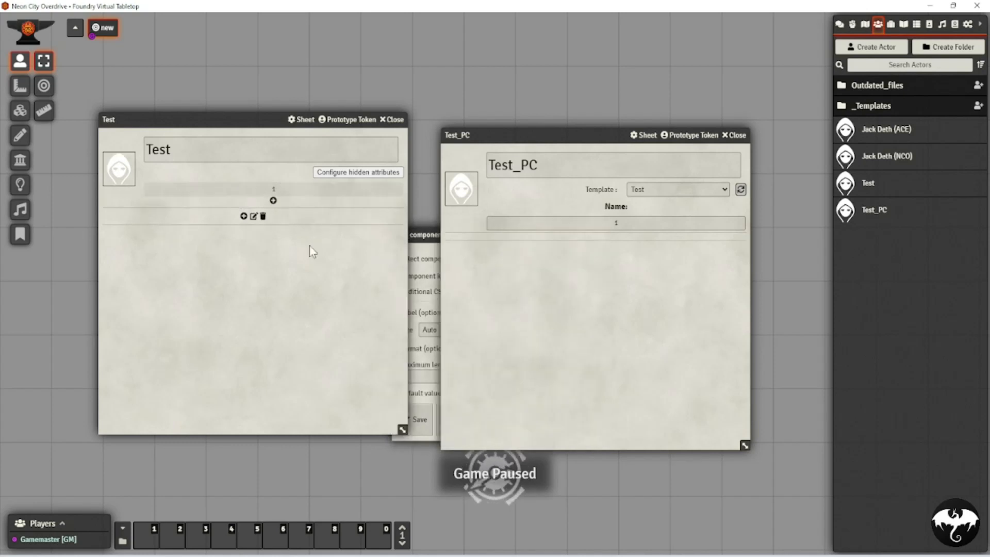
# - Set the Test template's text field label to Name:, its maximum length to 10 and its format to Integer
pyautogui.click(275, 191)
pyautogui.click(462, 314)
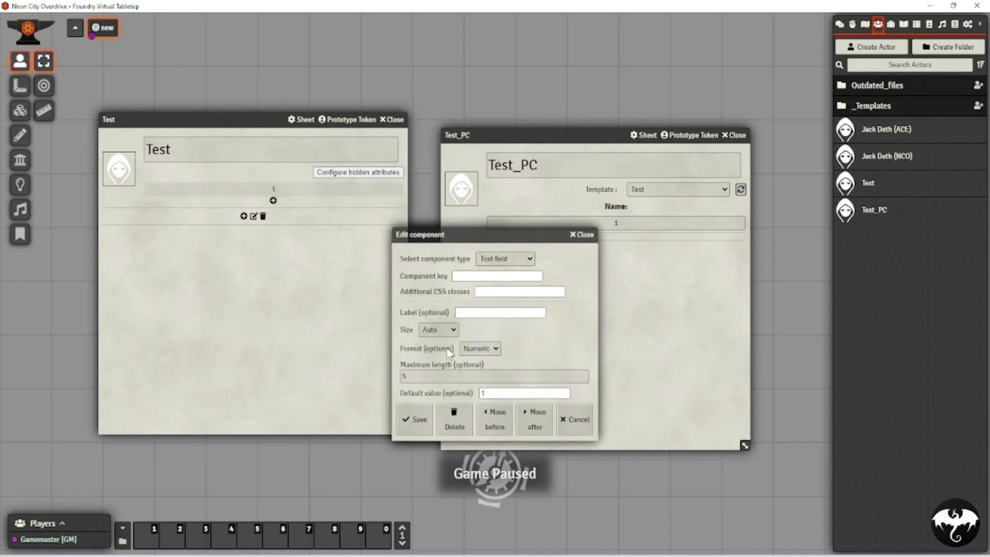
pyautogui.write('Na')
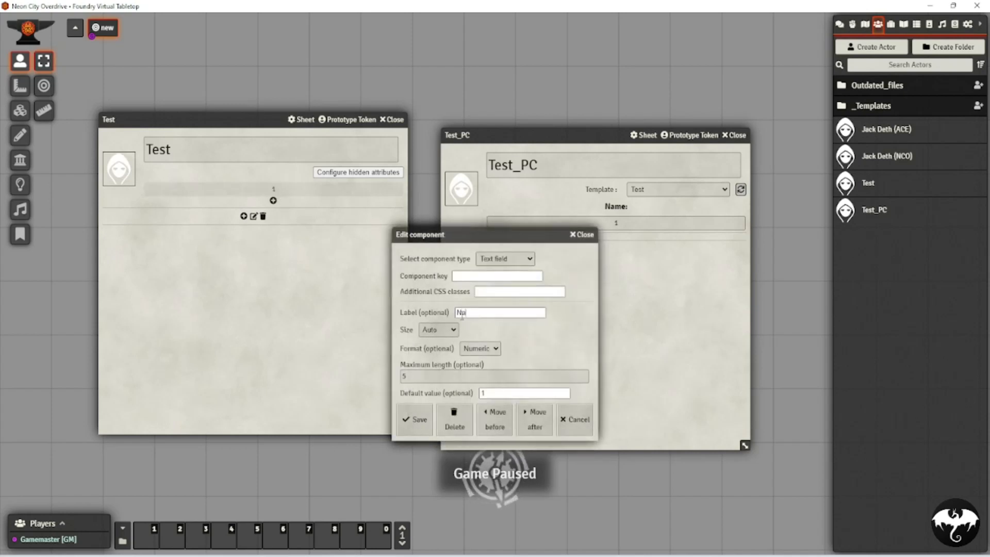
pyautogui.write('me:')
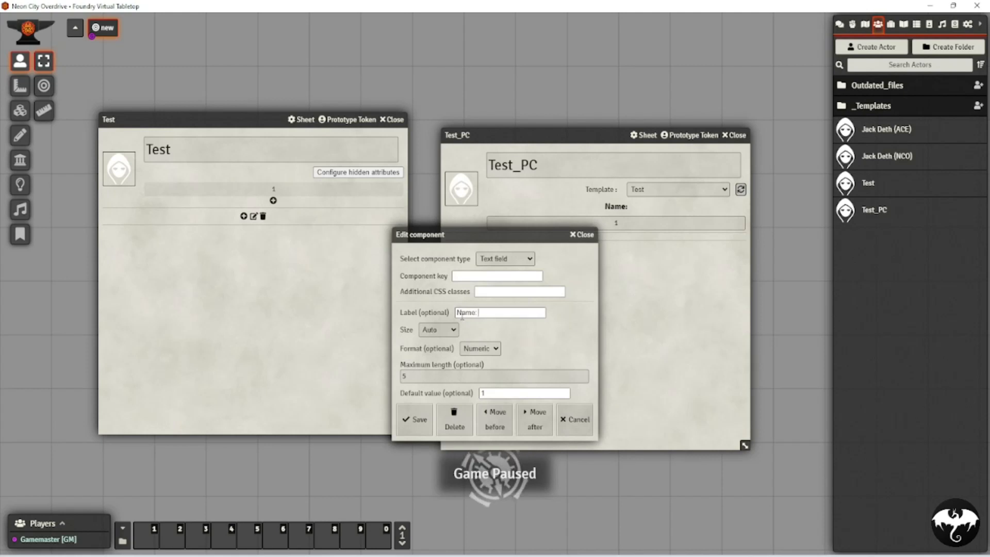
pyautogui.click(415, 378)
pyautogui.press('BackSpace')
pyautogui.write('10')
pyautogui.click(479, 348)
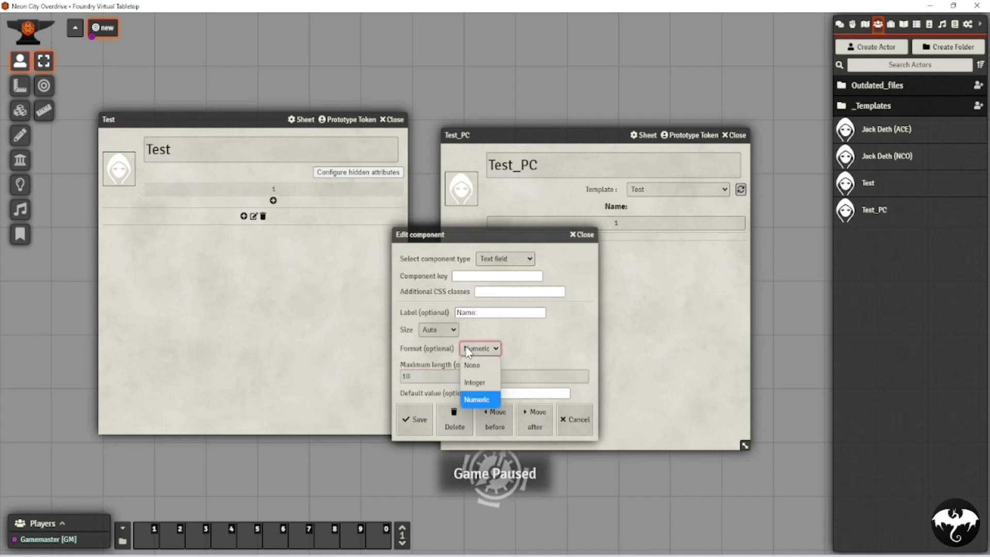
pyautogui.click(482, 381)
pyautogui.click(415, 419)
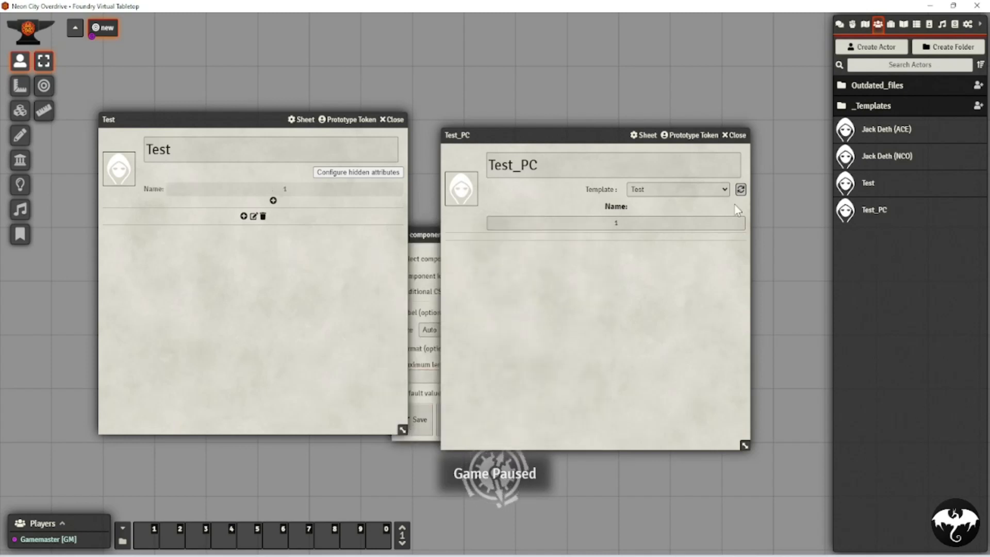
# - Reload the template on the Test_PC sheet and try to enter a first name in its Name field
pyautogui.click(741, 189)
pyautogui.click(542, 207)
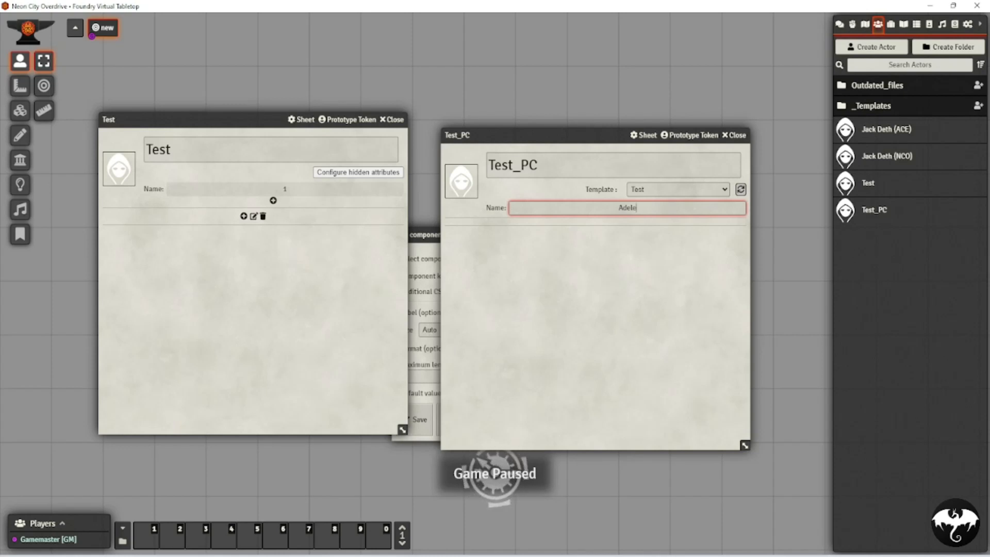
# - Add a Stats tab with key stats_tab and a Gear tab with key gear_tab to the Test template
pyautogui.click(244, 216)
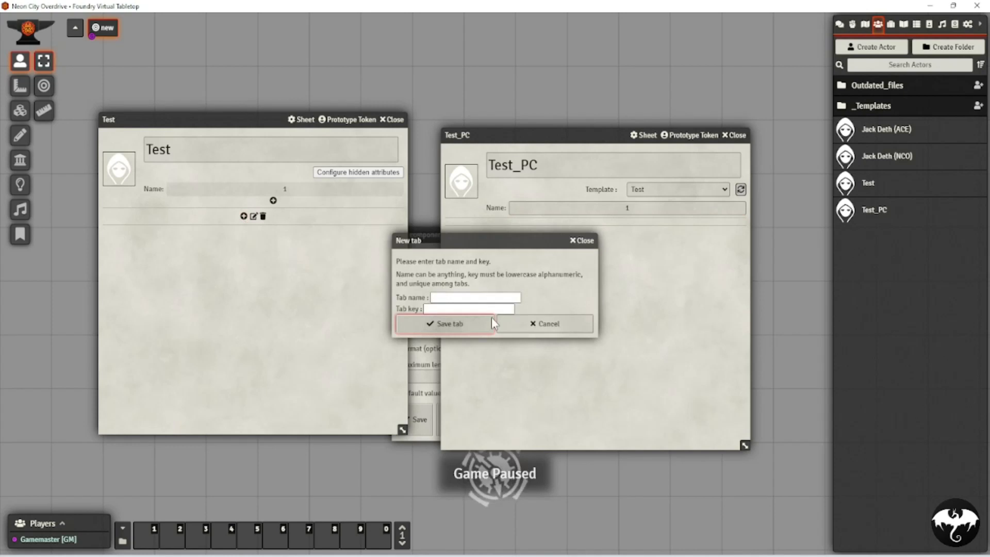
pyautogui.write('Stats')
pyautogui.click(457, 326)
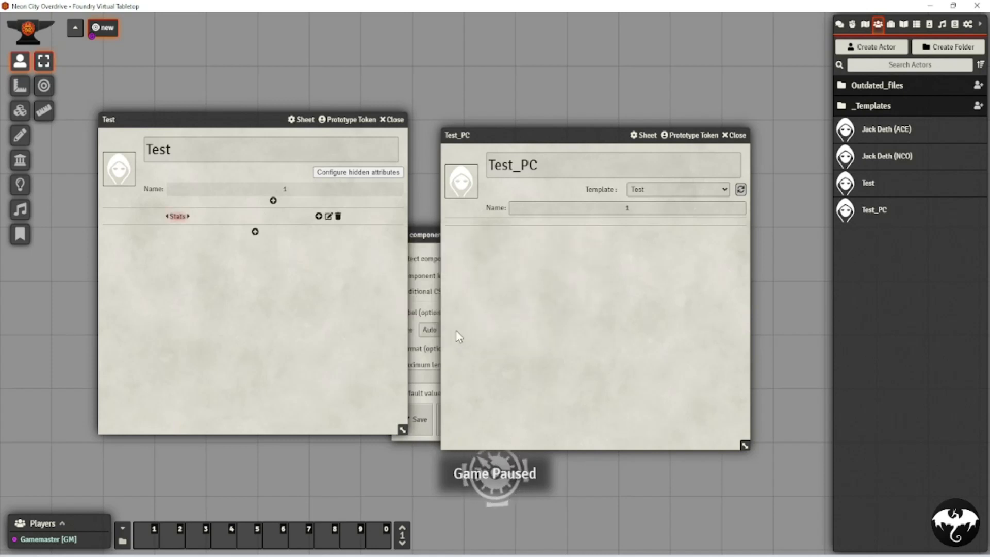
pyautogui.click(318, 217)
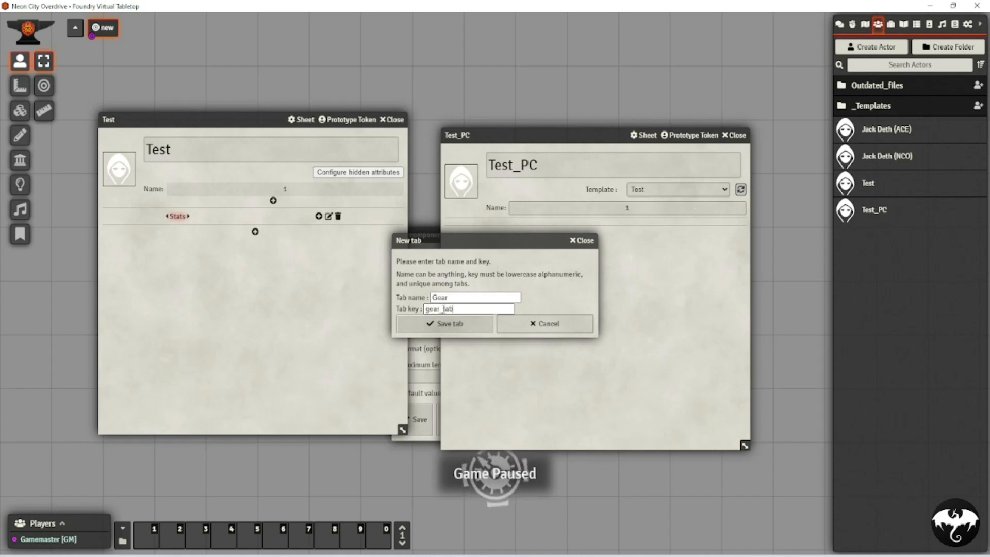
pyautogui.click(458, 330)
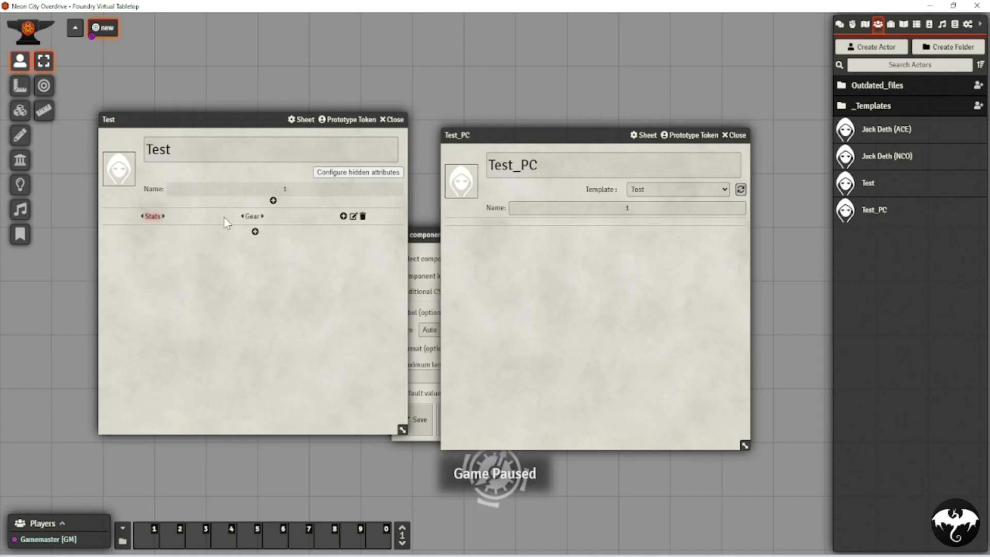
pyautogui.click(353, 217)
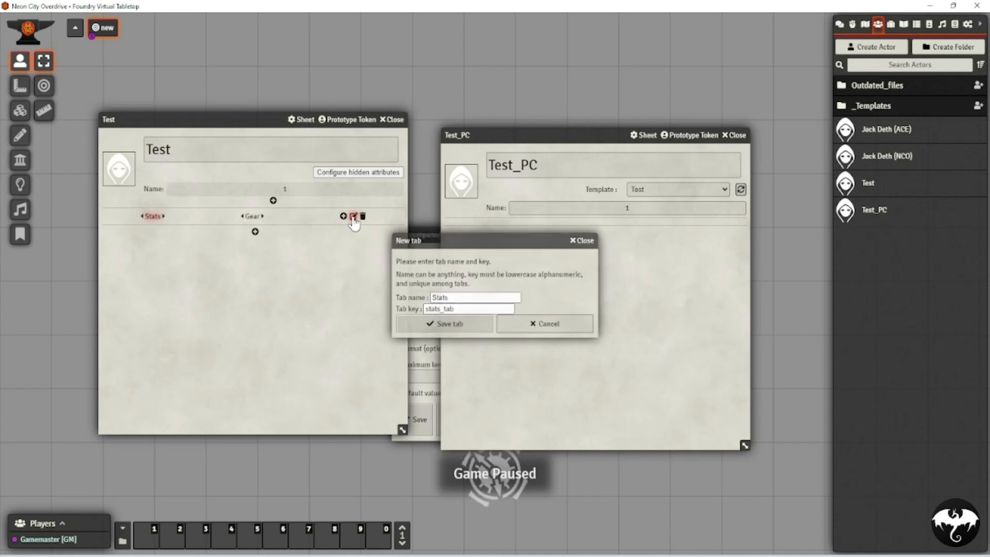
pyautogui.click(582, 240)
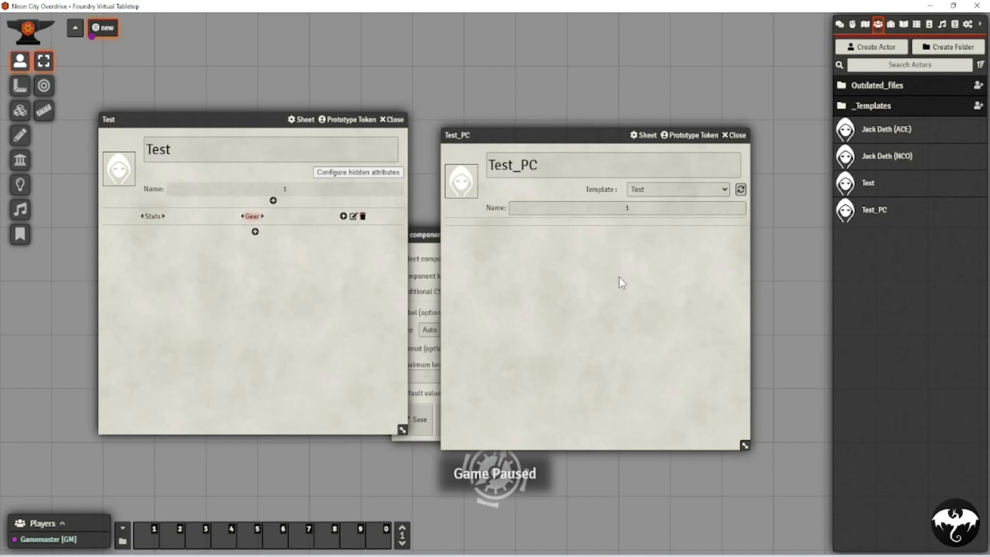
# - Reload the template on the Test_PC sheet and check switching between its Stats and Gear tabs
pyautogui.click(741, 191)
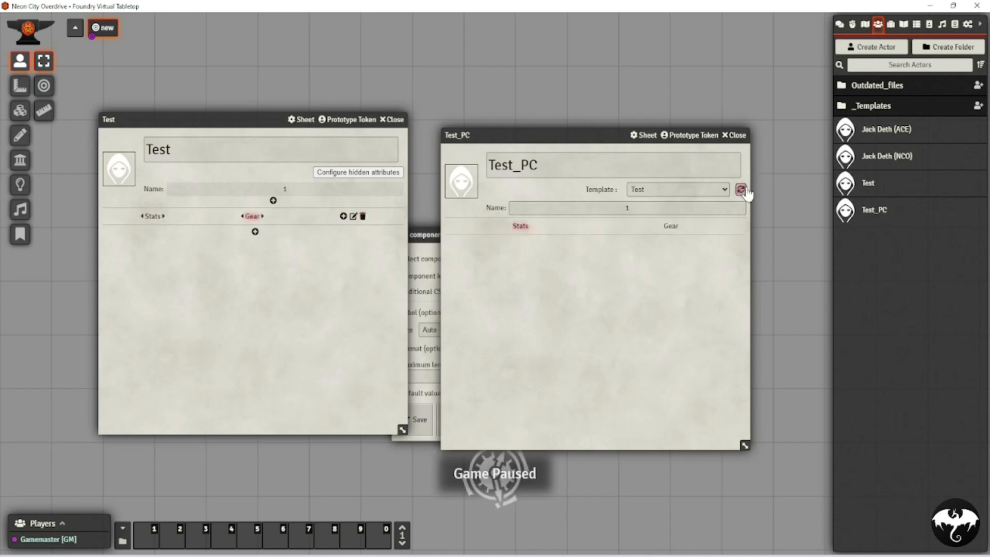
pyautogui.click(673, 231)
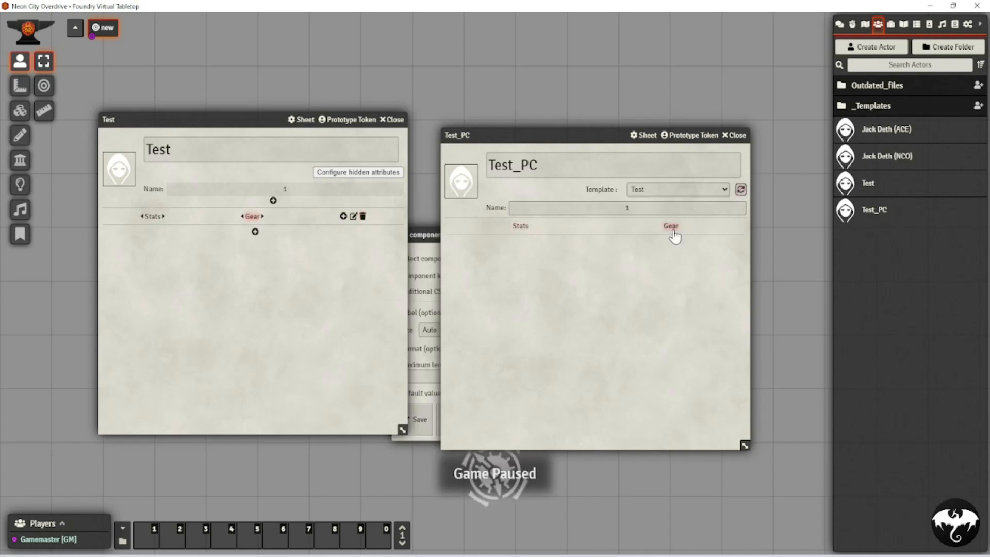
pyautogui.click(521, 235)
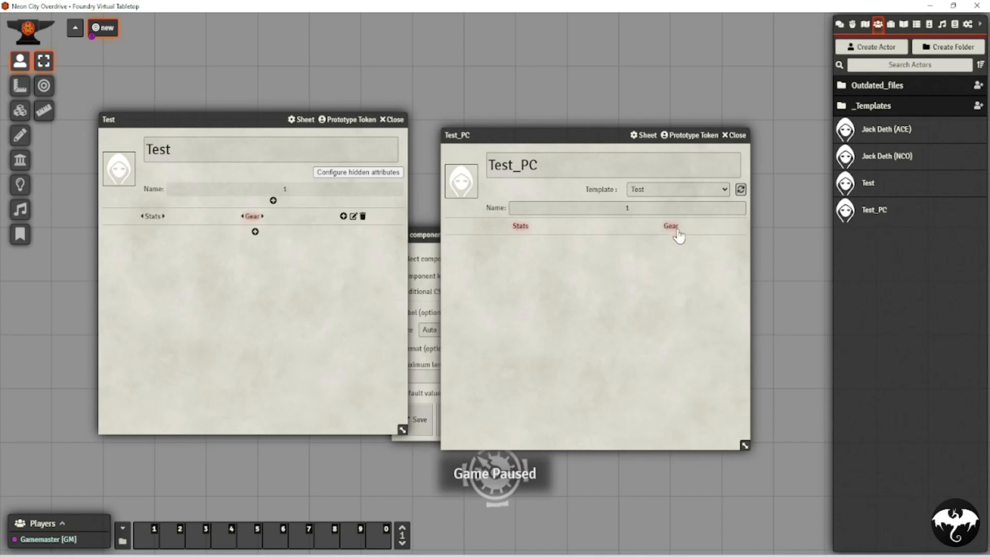
pyautogui.click(521, 229)
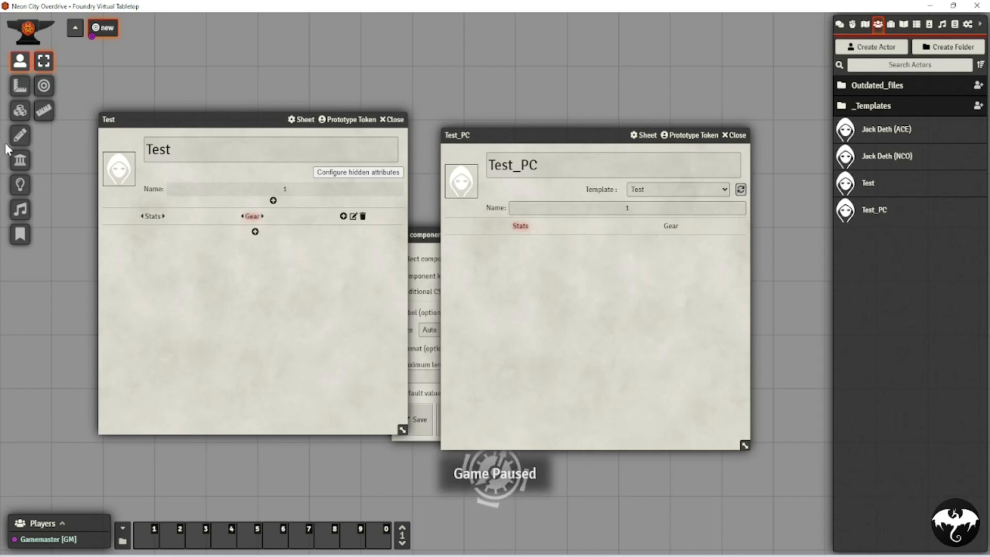
# - Start a rich text area component on the Test template's Gear tab and label it Biography
pyautogui.click(153, 216)
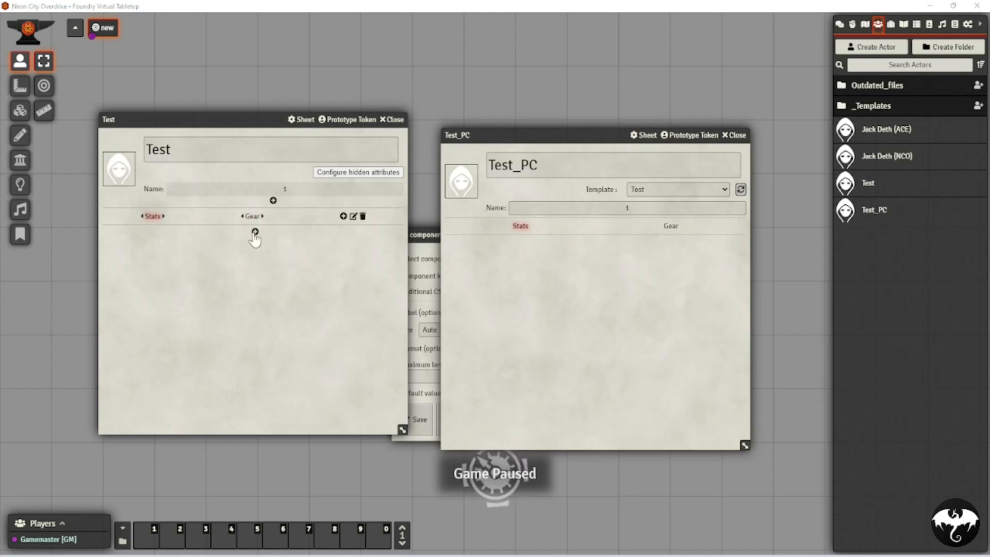
pyautogui.click(253, 217)
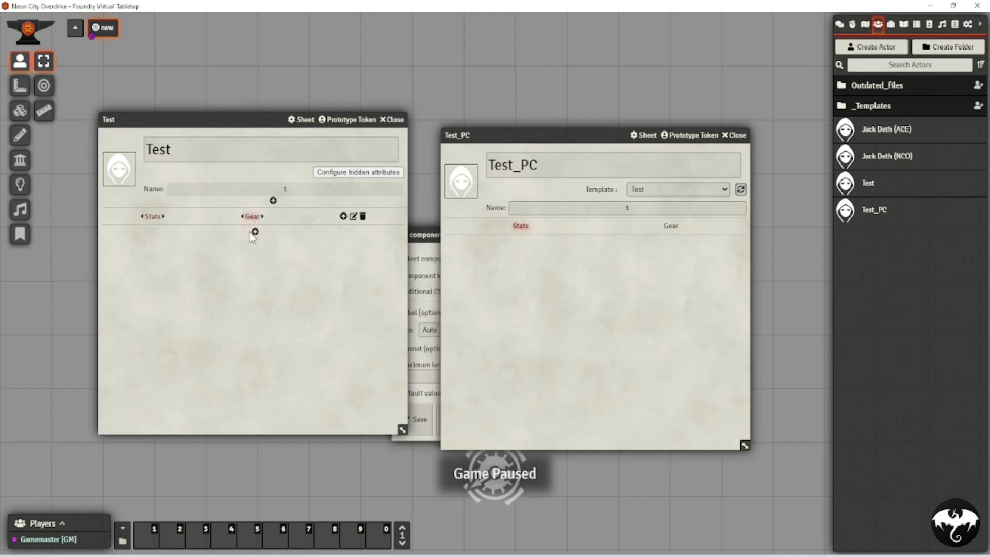
pyautogui.click(255, 231)
pyautogui.click(490, 269)
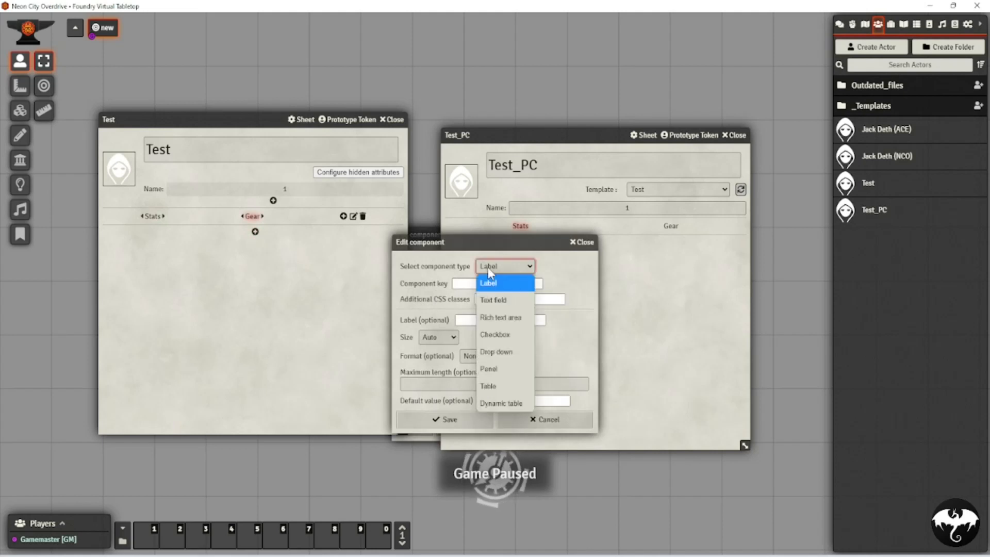
pyautogui.click(492, 319)
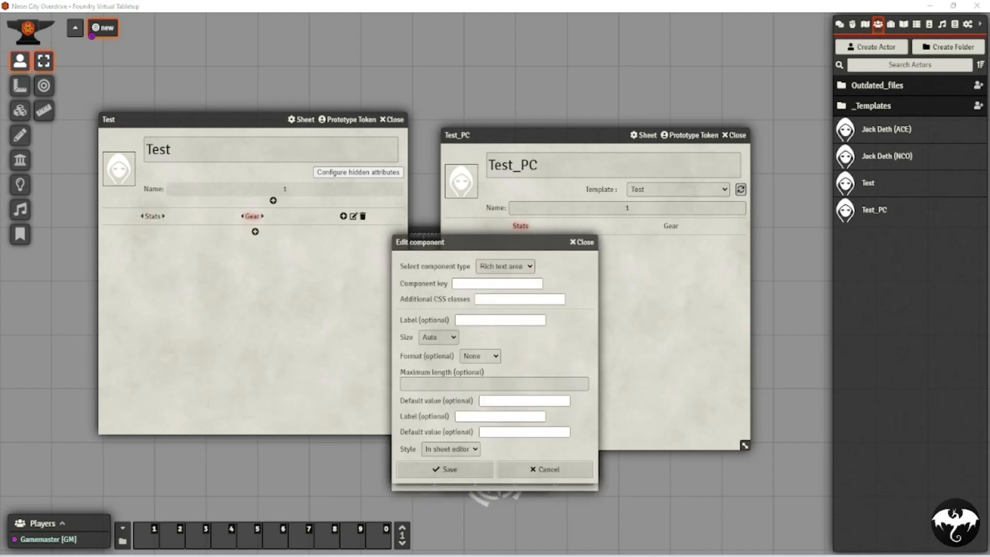
pyautogui.click(478, 282)
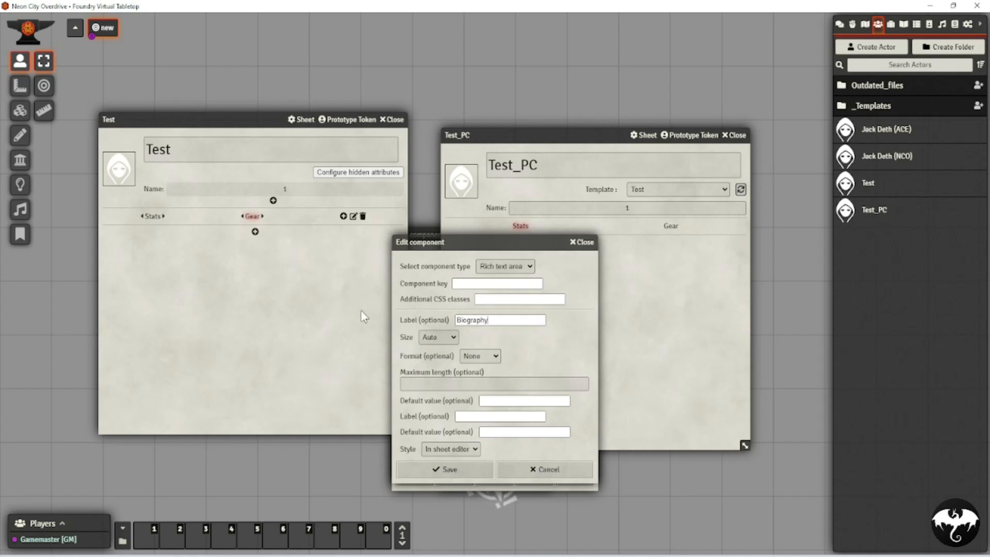
# - Examine the size, format and maximum length options of the Biography component
pyautogui.click(438, 341)
pyautogui.click(440, 338)
pyautogui.click(493, 361)
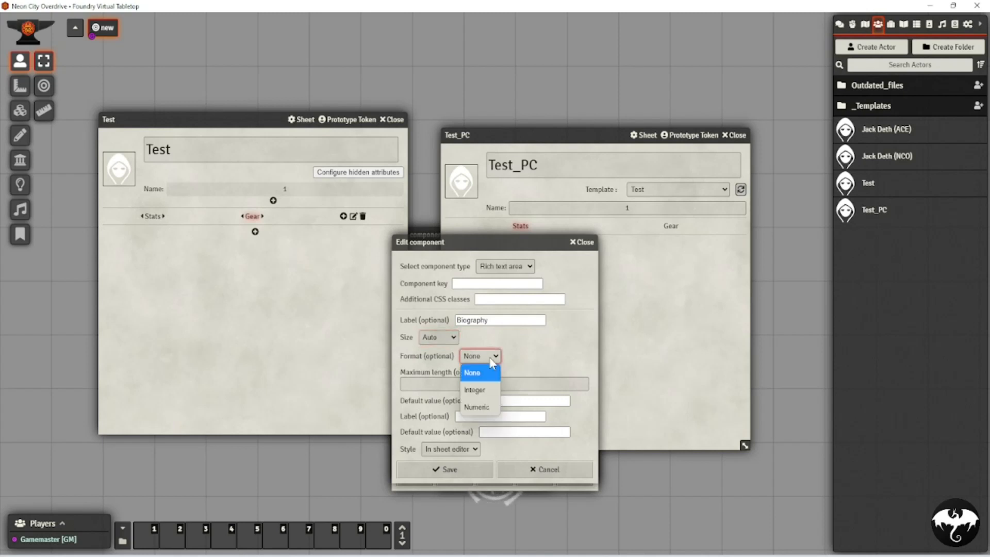
pyautogui.click(490, 360)
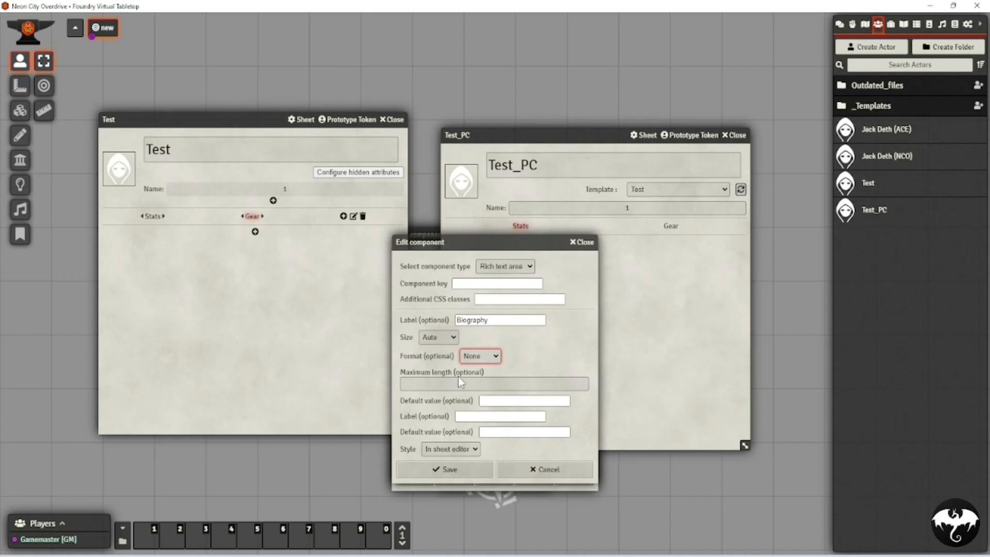
pyautogui.click(478, 360)
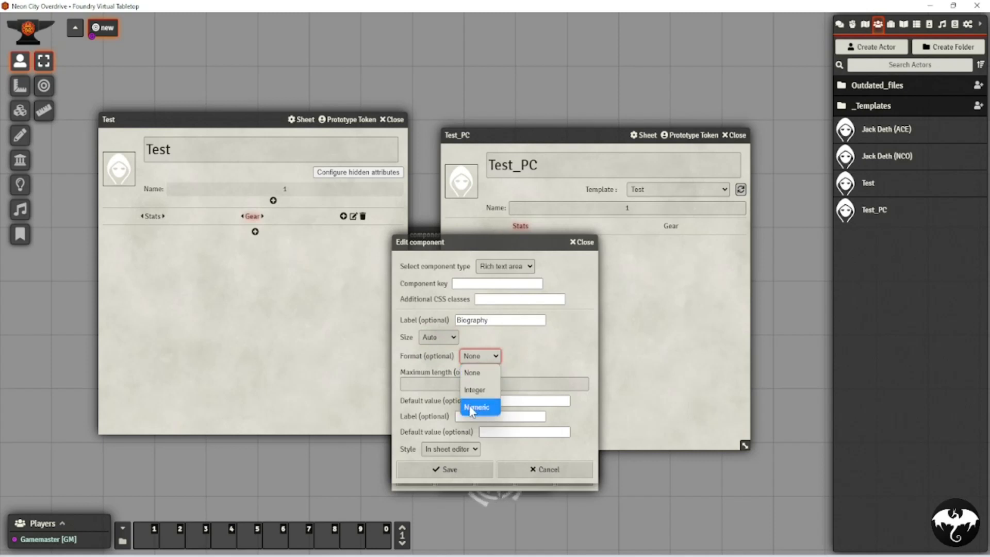
pyautogui.click(467, 357)
pyautogui.click(485, 384)
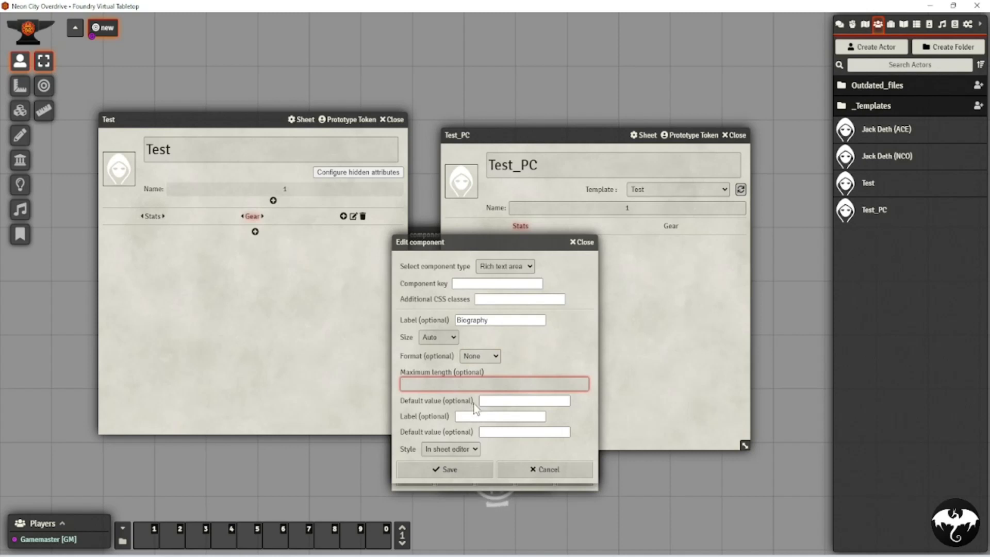
# - Keep the Biography rich text area's style as In sheet editor and save the component
pyautogui.click(452, 449)
pyautogui.click(451, 448)
pyautogui.click(451, 447)
pyautogui.click(452, 448)
pyautogui.click(452, 448)
pyautogui.click(453, 450)
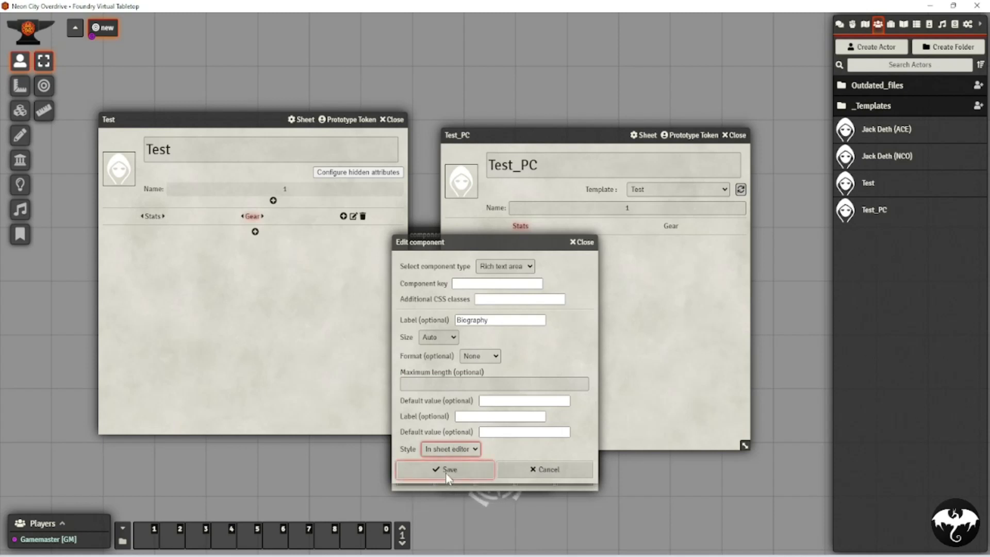
pyautogui.click(446, 473)
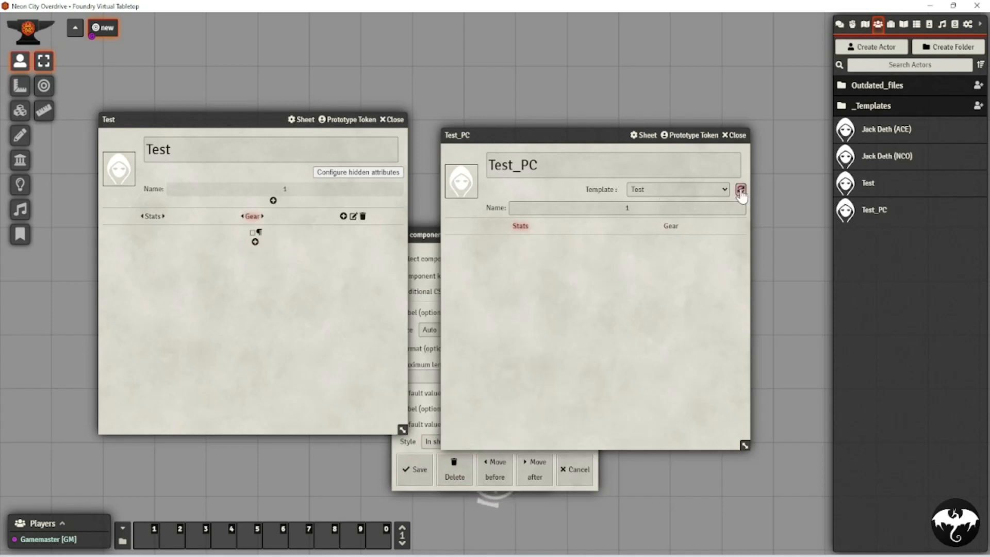
# - Replace the rich text content on Test_PC's Gear tab with "The end of times" and save it
pyautogui.click(671, 226)
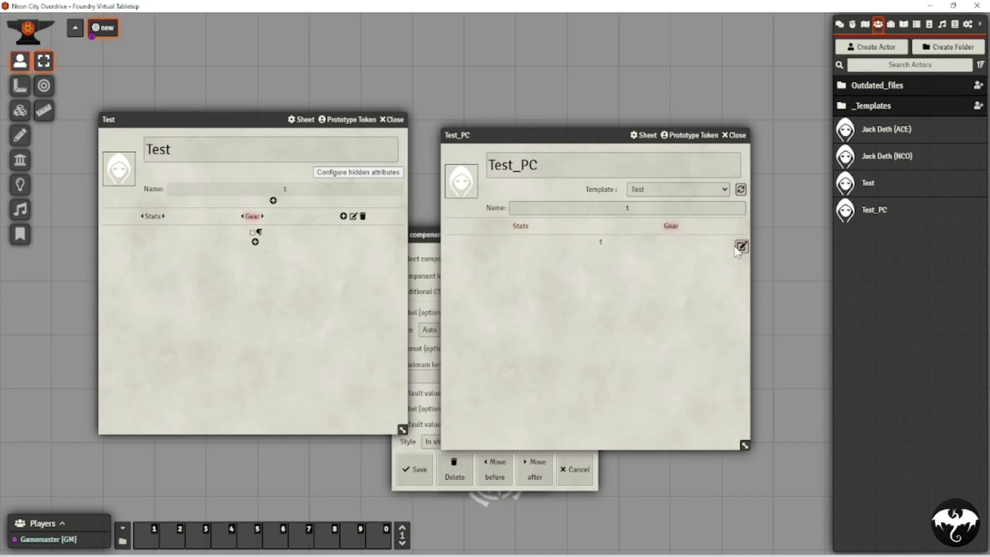
pyautogui.click(740, 247)
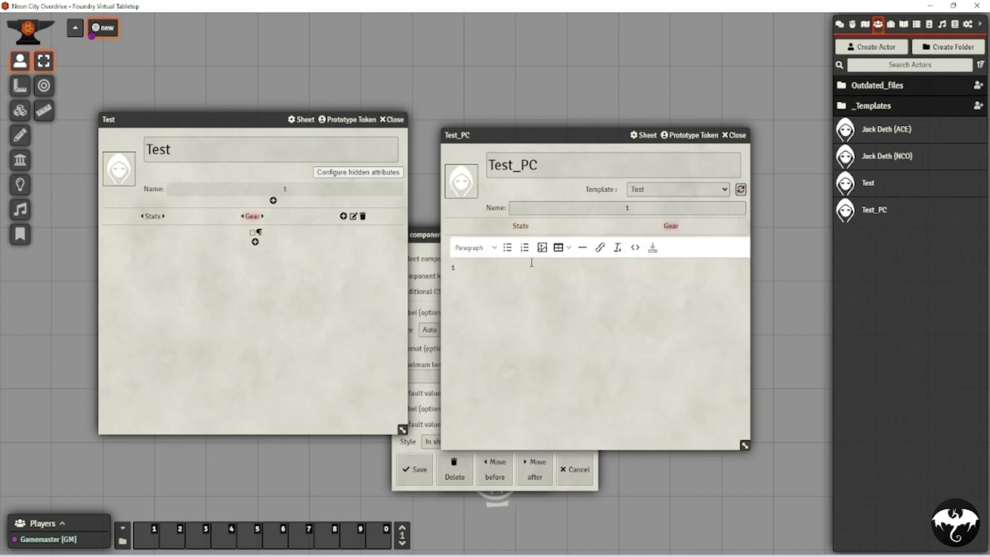
pyautogui.press('BackSpace')
pyautogui.write('The end of times')
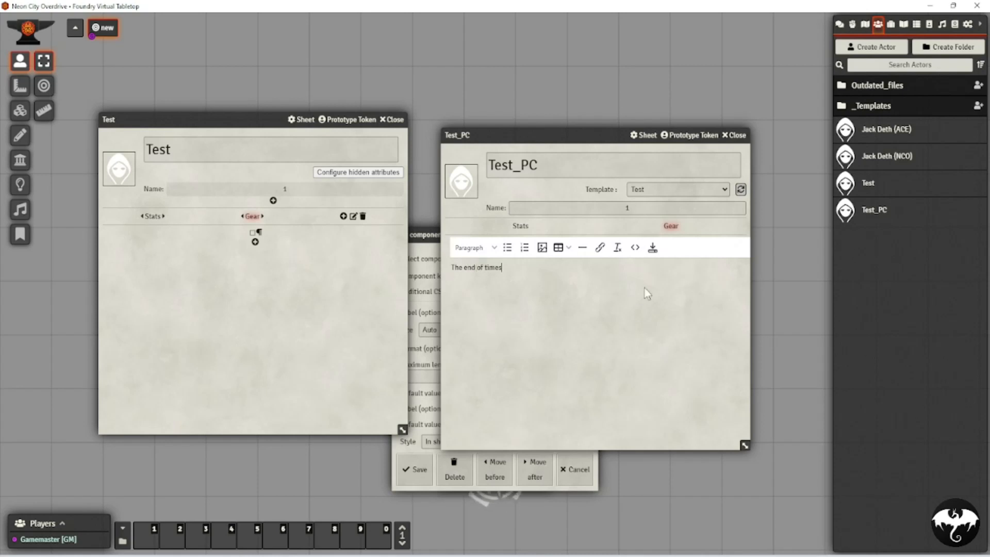
pyautogui.click(653, 248)
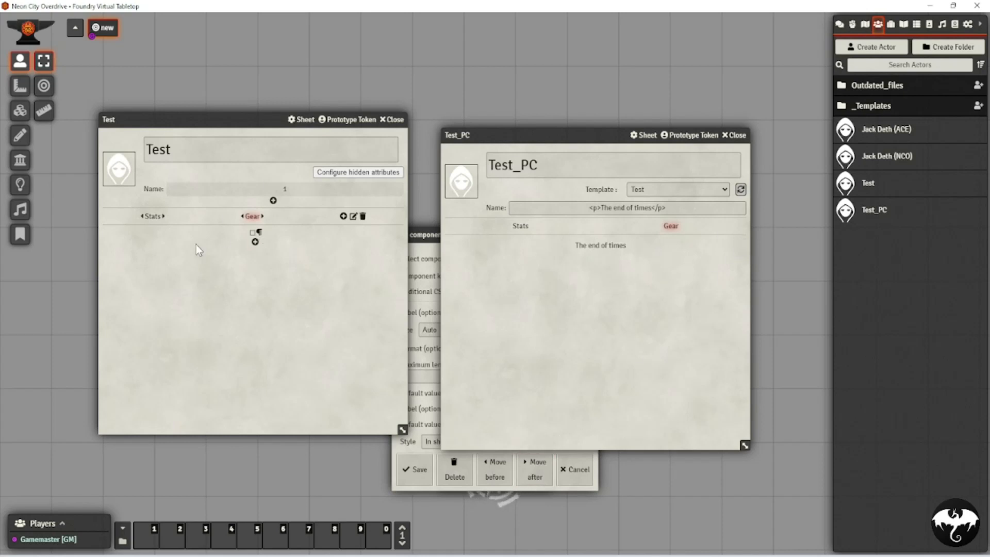
# - Add a second rich text area with the Dialog editor style to the Test template's Gear tab
pyautogui.click(254, 242)
pyautogui.click(497, 269)
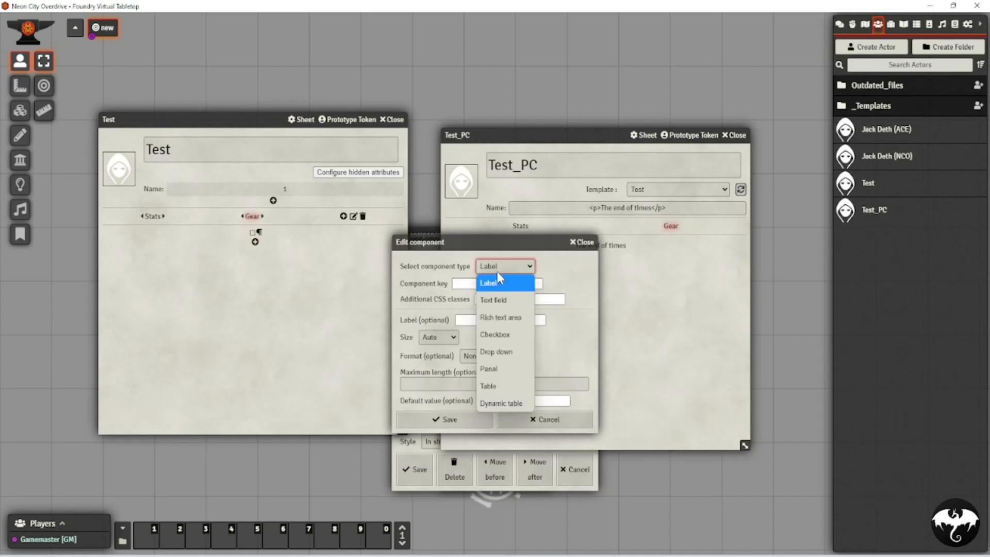
pyautogui.click(494, 317)
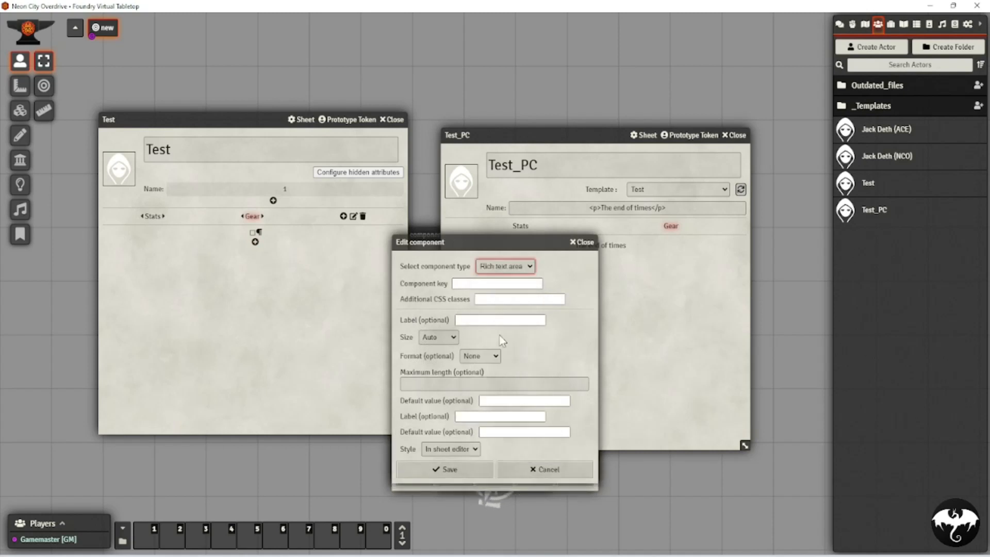
pyautogui.click(456, 450)
pyautogui.click(455, 482)
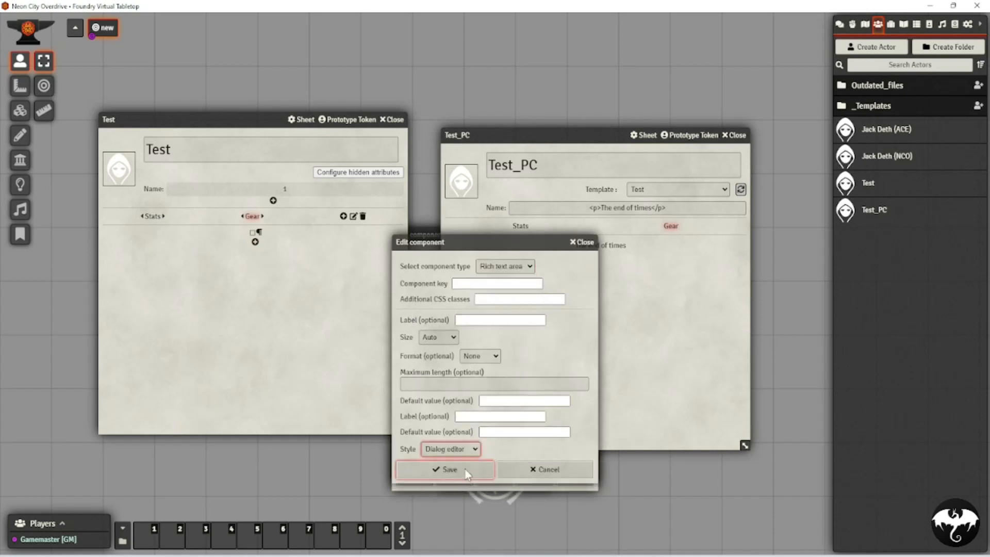
pyautogui.click(465, 469)
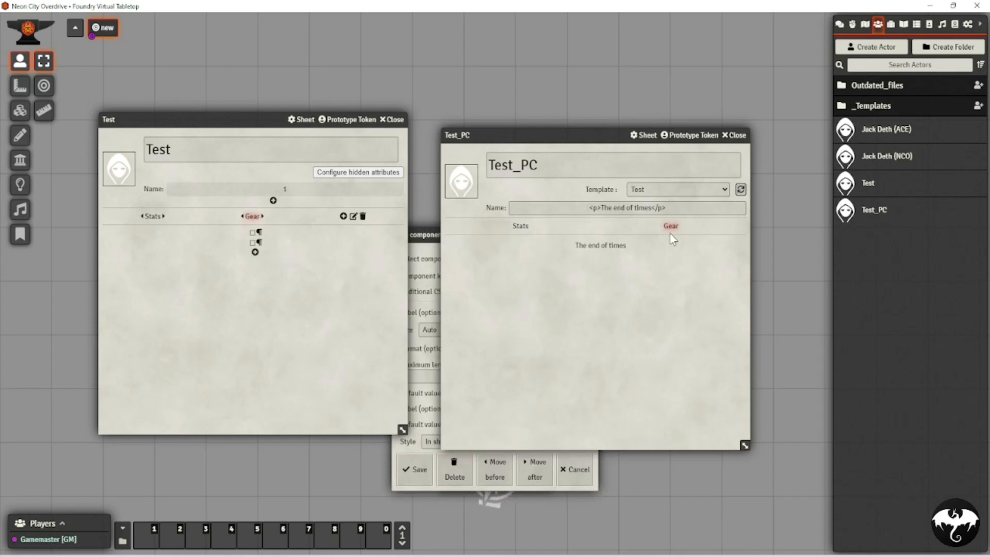
# - Reload the template on the Test_PC sheet and compare the dialog editor with the in-sheet editor
pyautogui.click(741, 190)
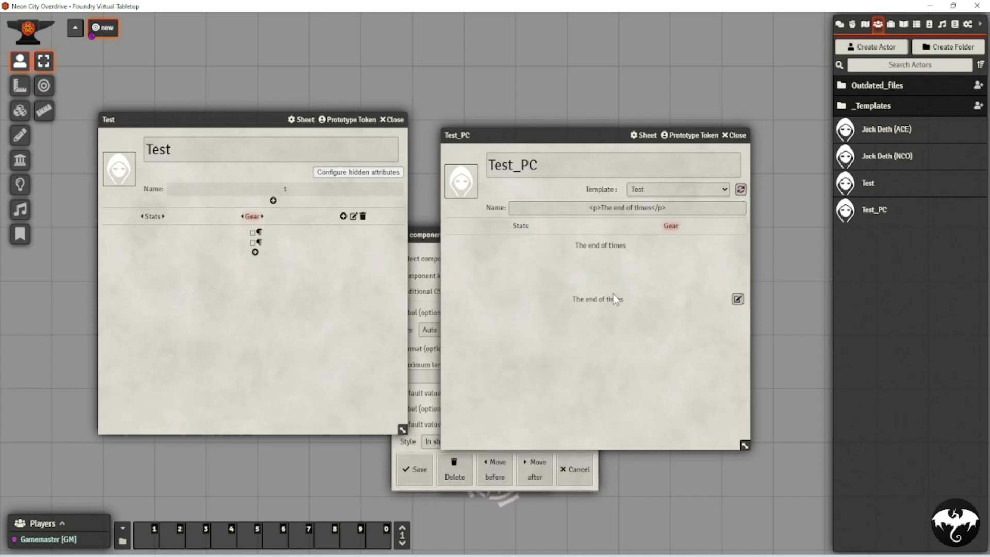
pyautogui.click(738, 299)
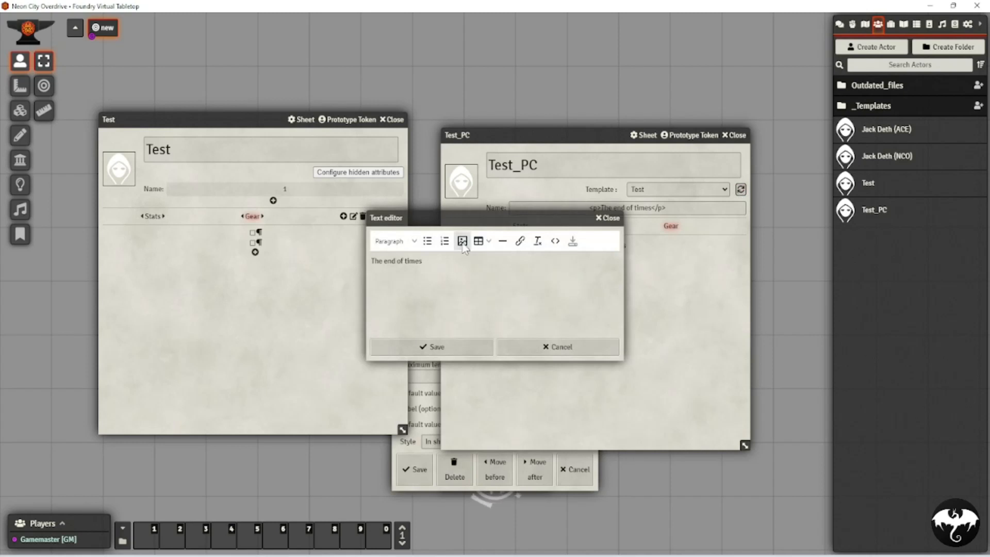
pyautogui.click(607, 218)
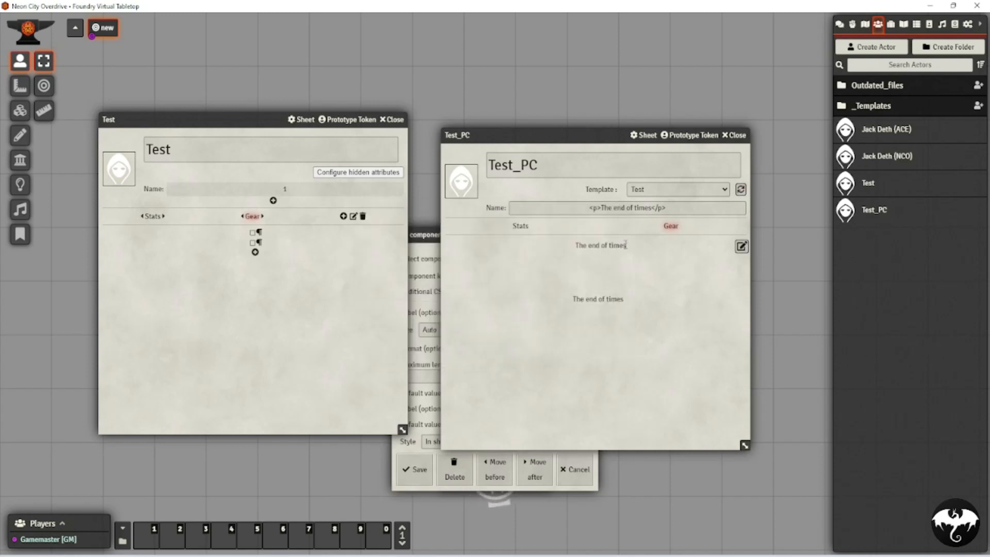
pyautogui.click(742, 247)
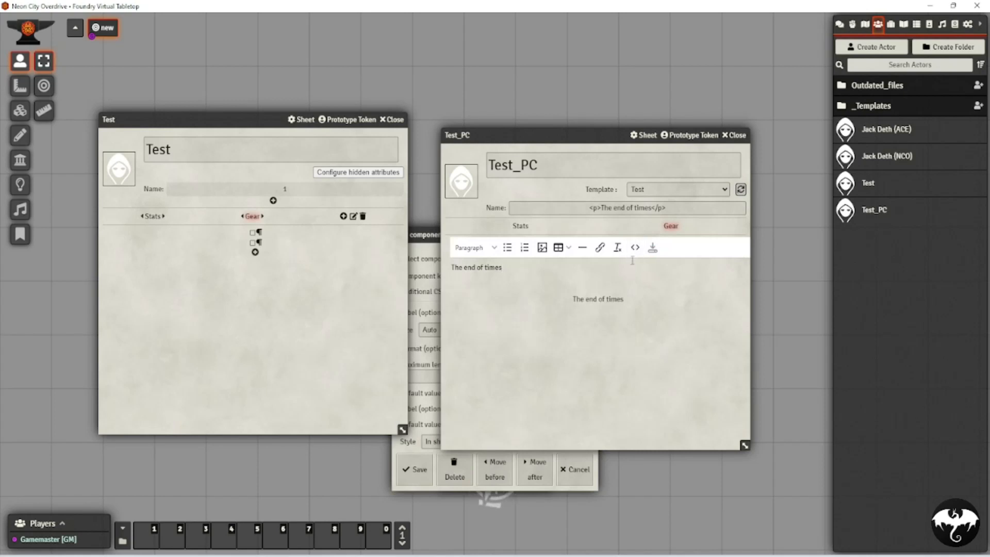
# - Add a third rich text area with the Icon only style to the Test template's Gear tab
pyautogui.click(254, 252)
pyautogui.click(506, 266)
pyautogui.click(508, 320)
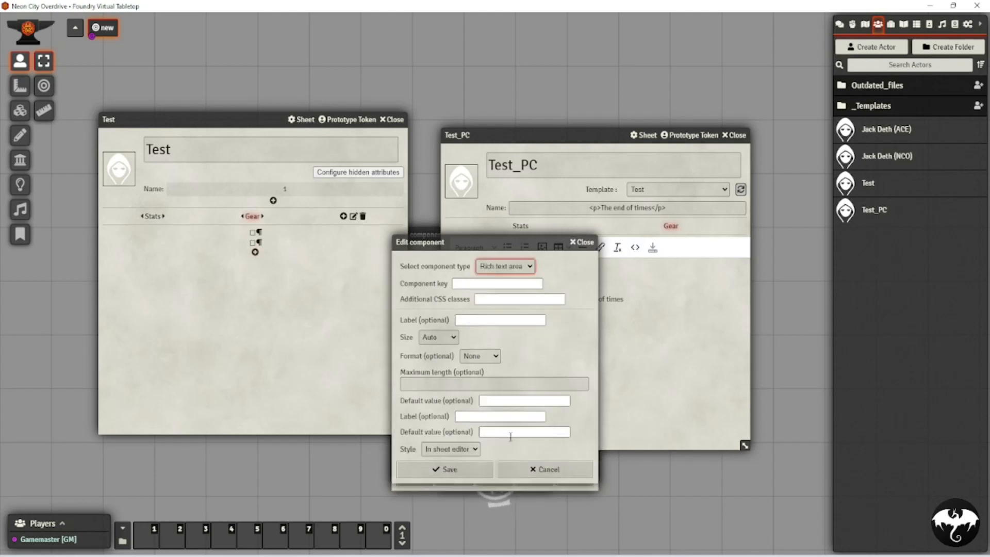
pyautogui.click(457, 450)
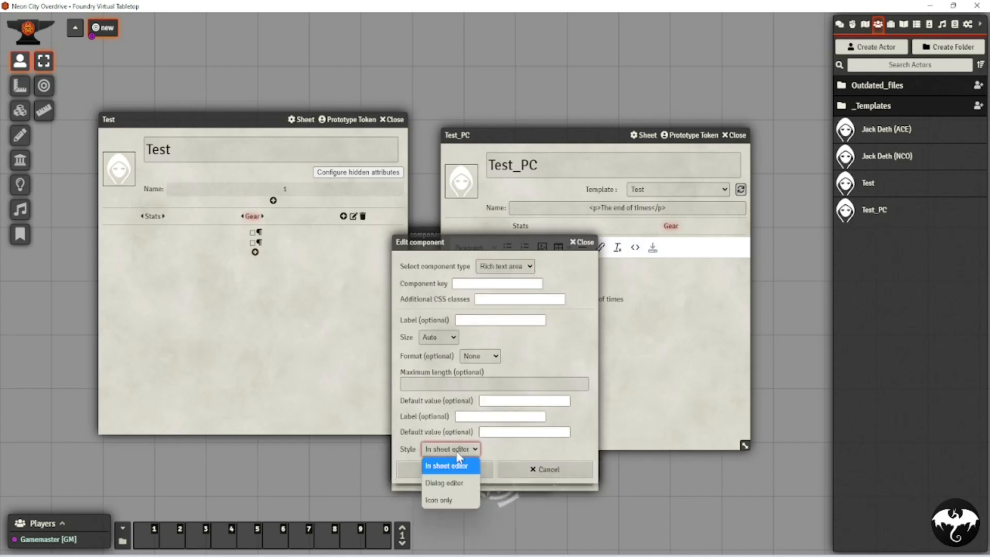
pyautogui.click(446, 500)
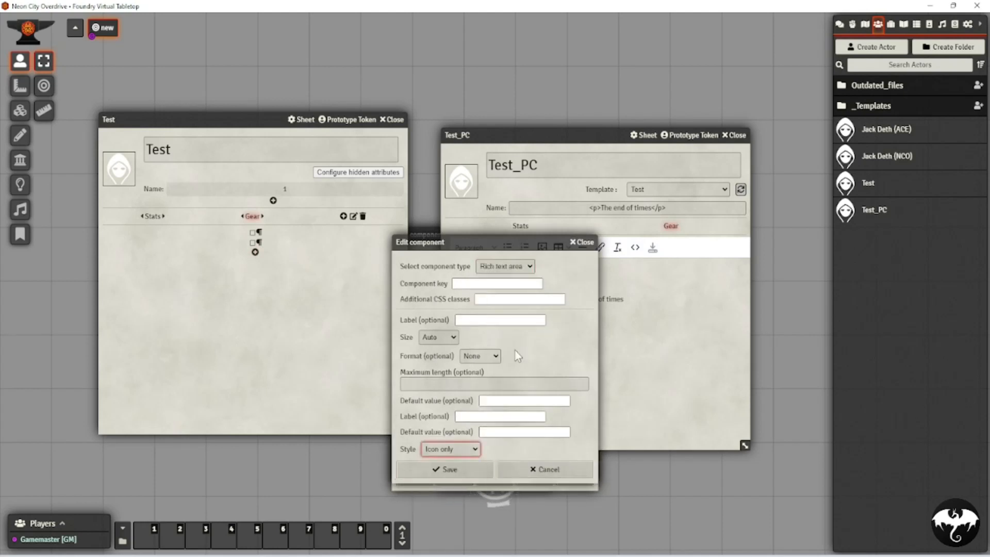
pyautogui.click(437, 466)
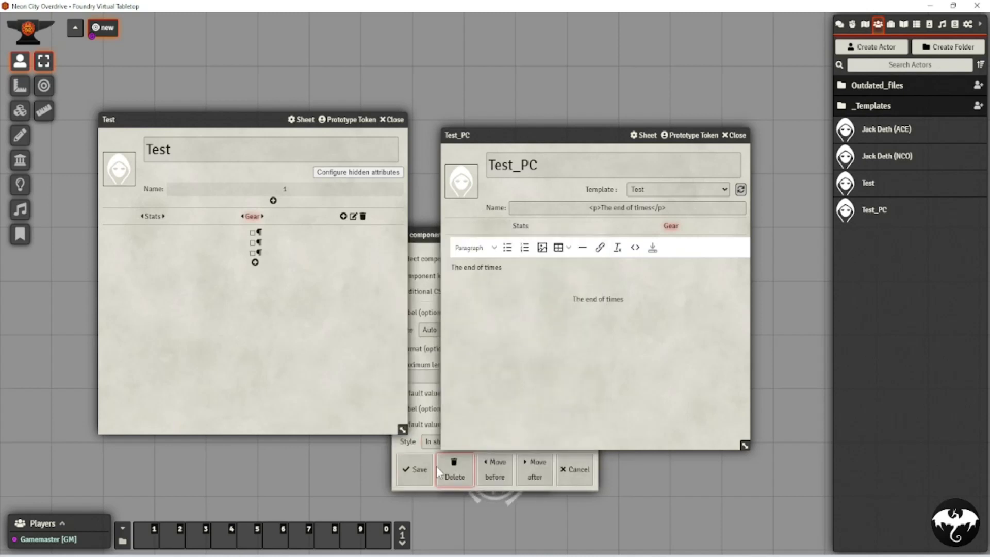
# - Reload the template on the Test_PC sheet and check how the icon-only rich text area opens its editor
pyautogui.click(741, 189)
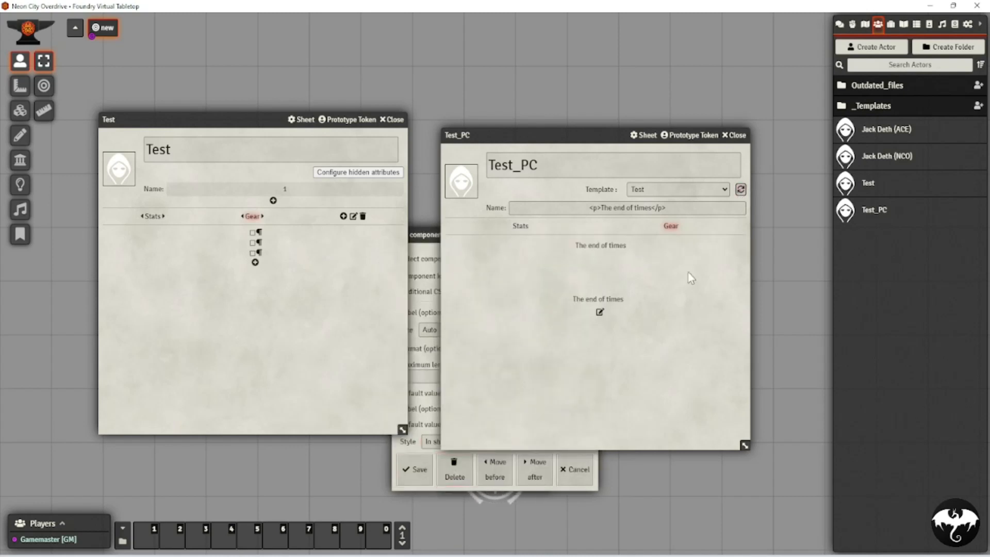
pyautogui.click(600, 313)
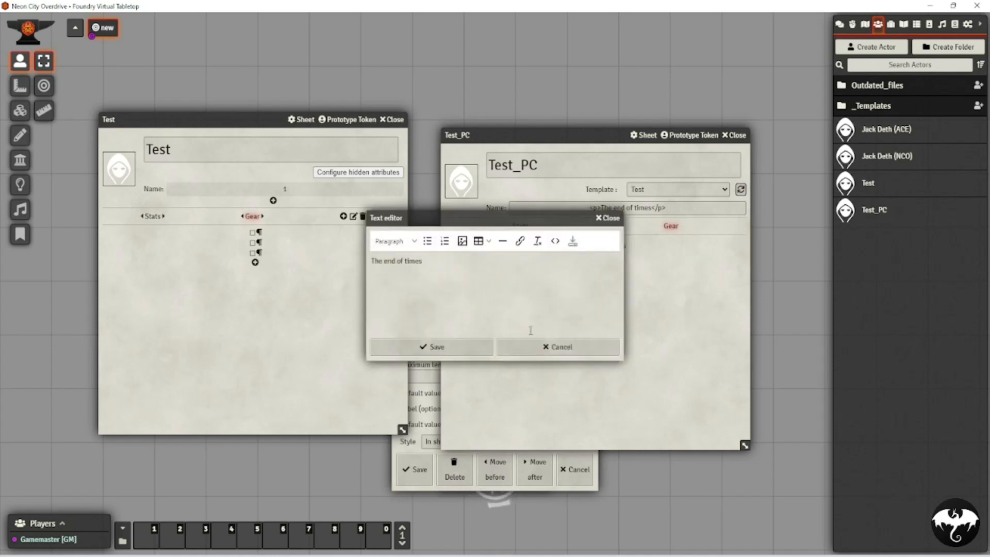
pyautogui.click(612, 219)
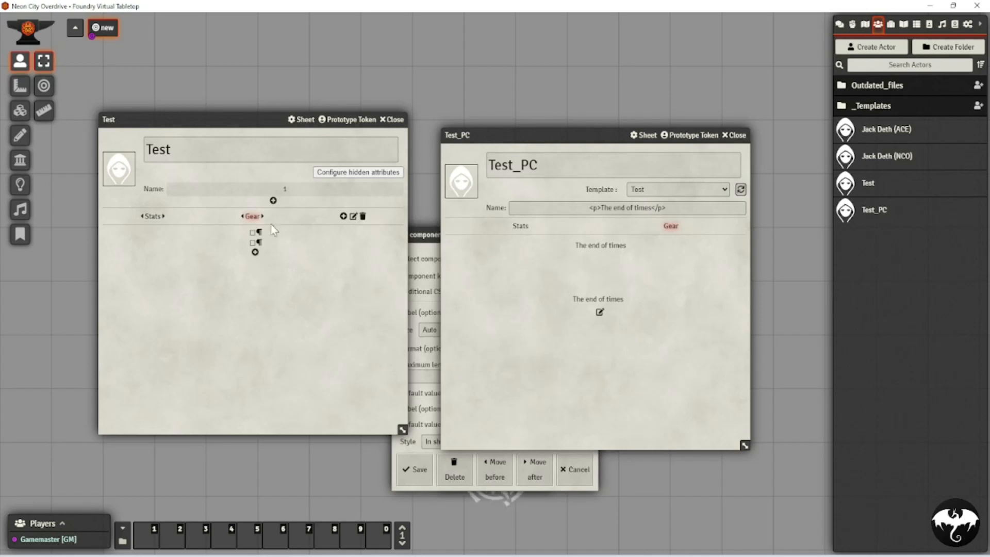
# - Move the first rich text area after the second on the template's Gear tab and reload the template on Test_PC
pyautogui.click(259, 232)
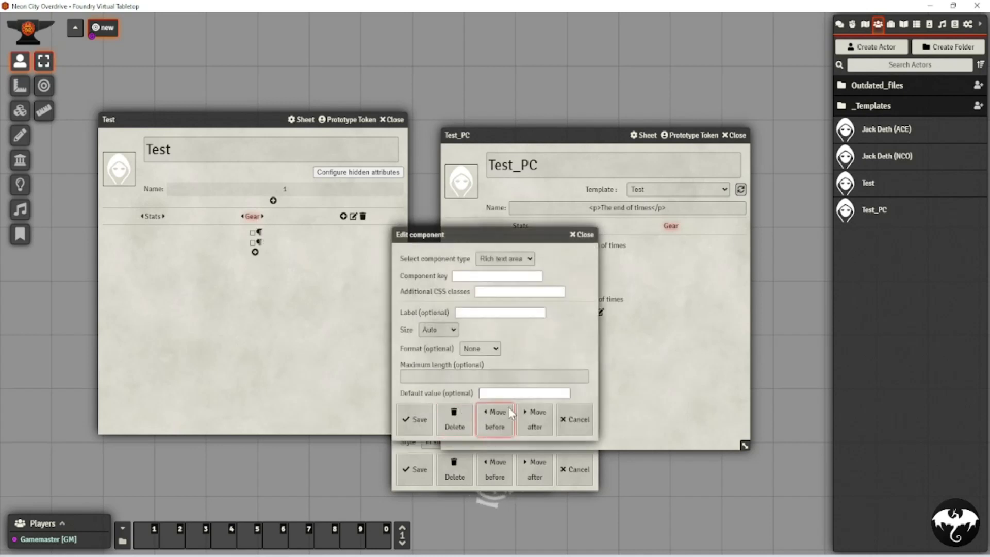
pyautogui.click(538, 423)
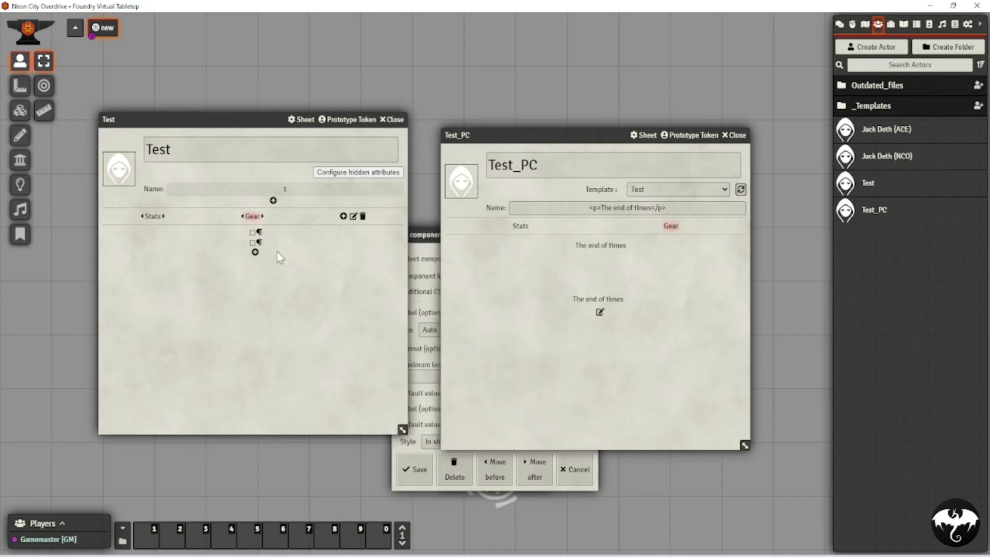
pyautogui.click(741, 189)
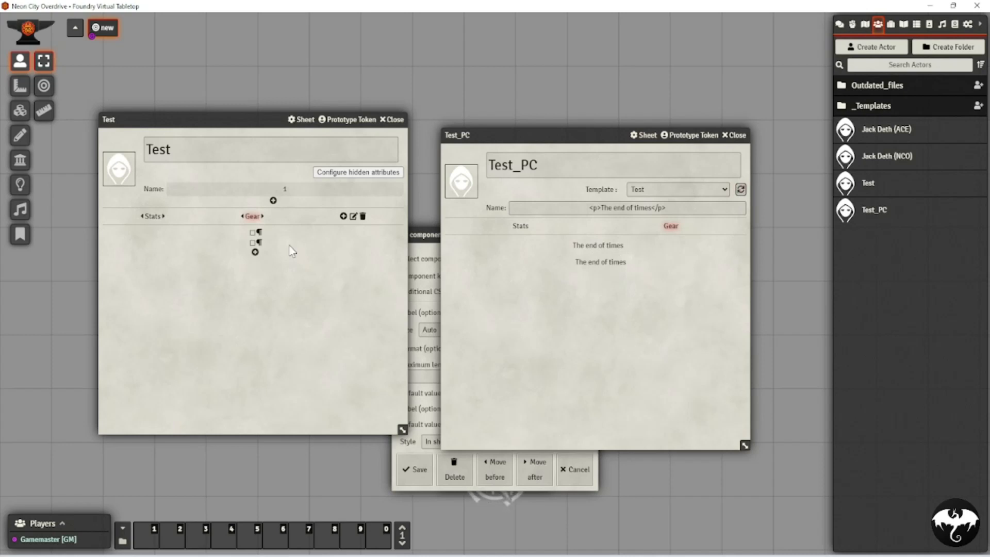
# - Try placing the Gear tab ahead of Stats on the template and Test_PC, and restore the template's tab order
pyautogui.click(242, 216)
pyautogui.click(741, 190)
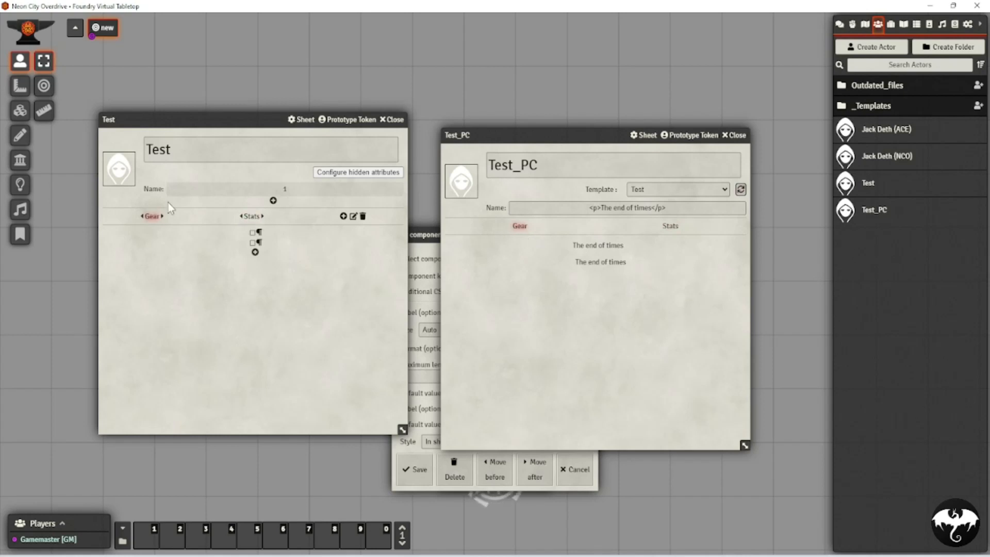
pyautogui.click(161, 217)
pyautogui.moveTo(669, 252)
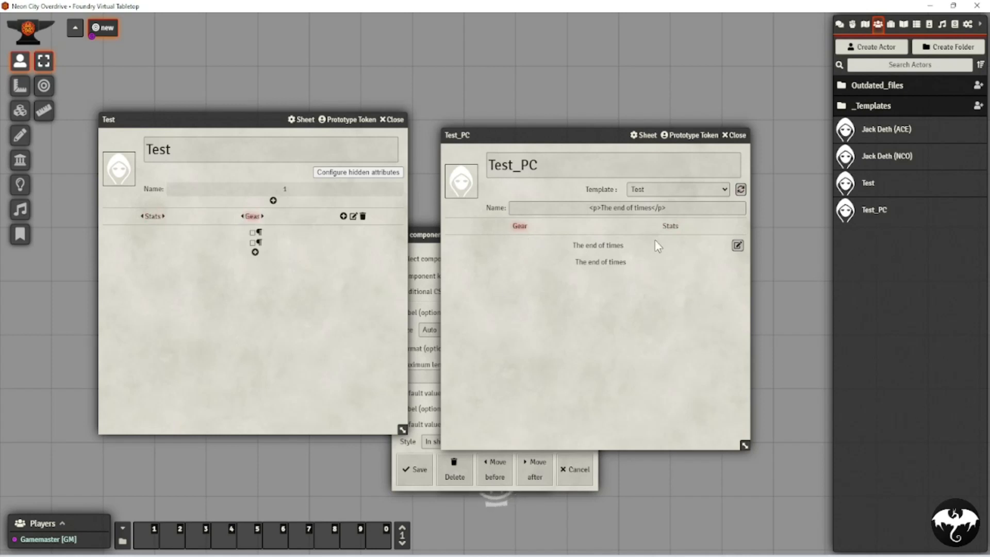
# - Reload the template on Test_PC and add a checkbox with key fatigued and label Fatigue to the Test template's Stats tab
pyautogui.click(741, 192)
pyautogui.click(522, 228)
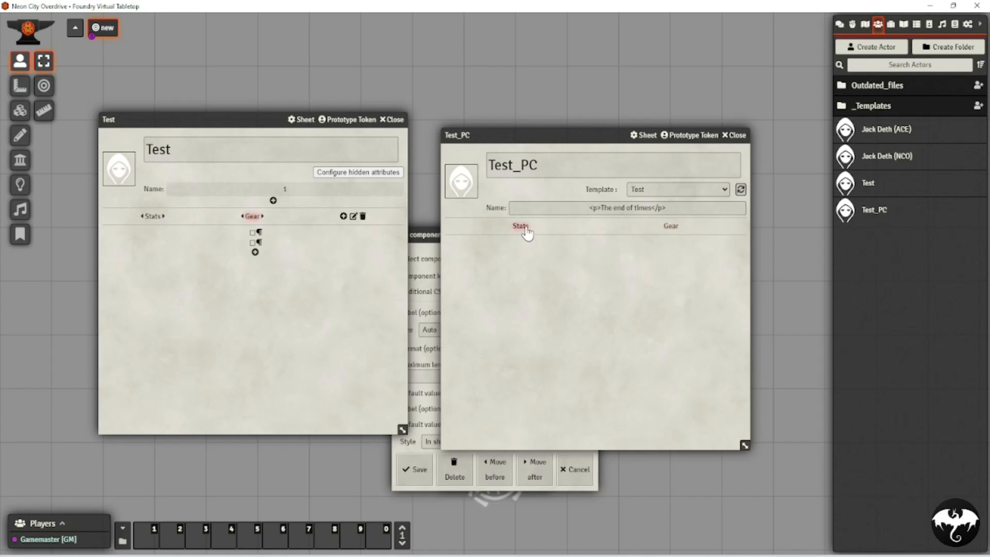
pyautogui.click(152, 216)
pyautogui.click(255, 232)
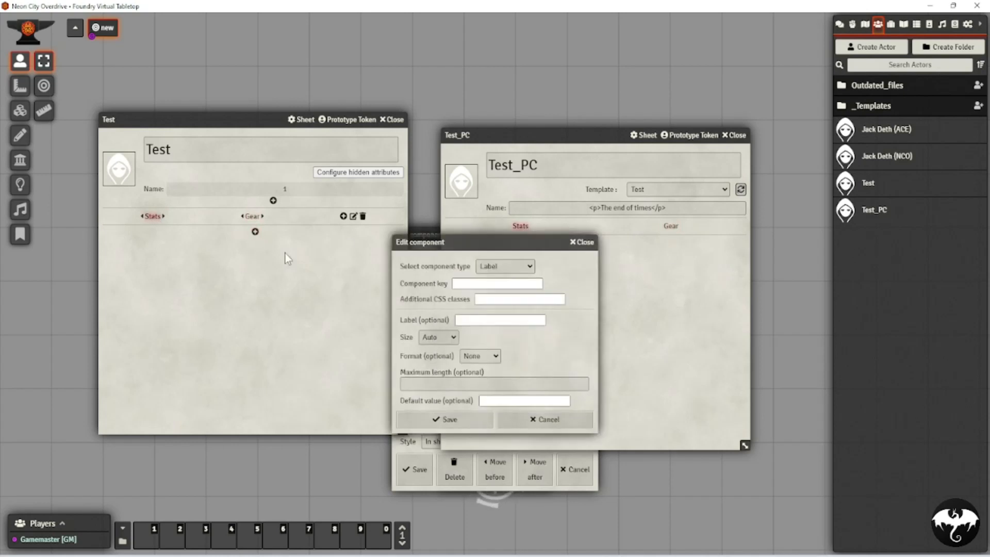
pyautogui.click(495, 266)
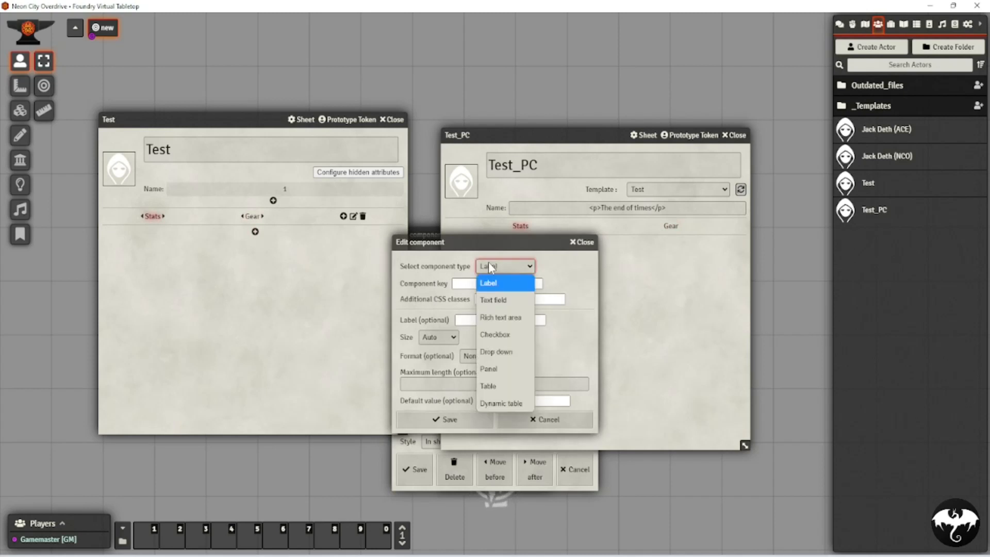
pyautogui.click(499, 344)
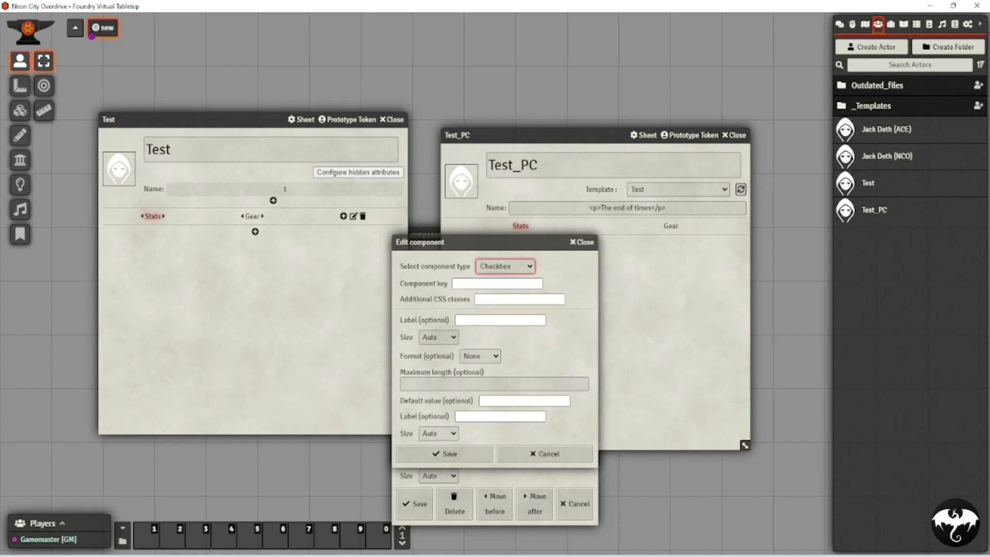
pyautogui.press('Tab')
pyautogui.write('fatigued')
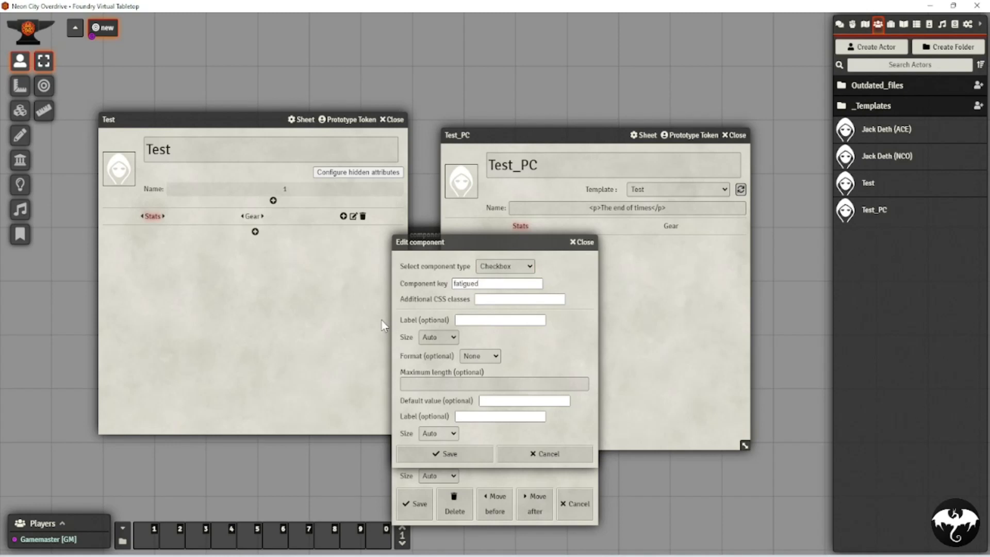
pyautogui.click(477, 320)
pyautogui.write('Fatigue')
pyautogui.click(464, 456)
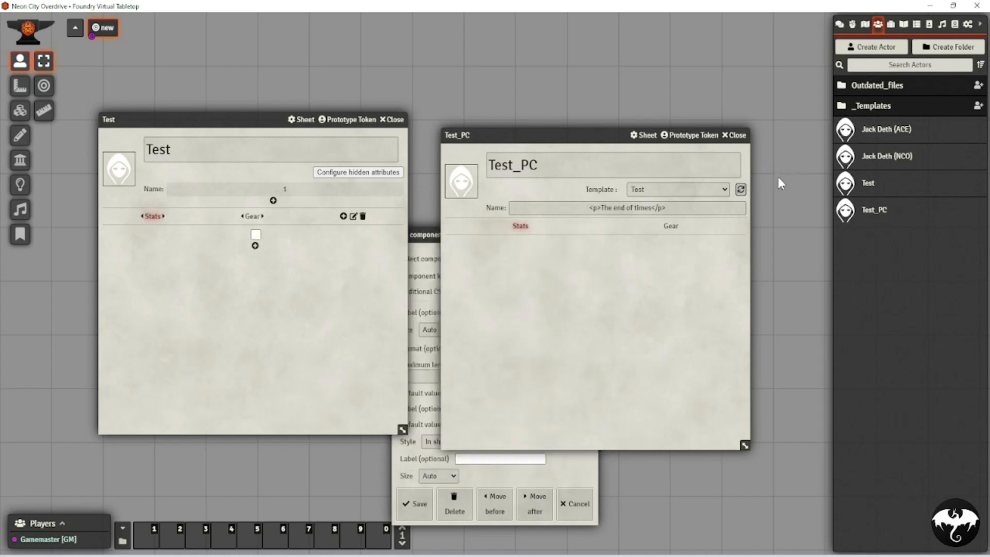
# - Reload the template on Test_PC and tick the new checkbox, closing all sheets and component dialogs when done
pyautogui.click(741, 189)
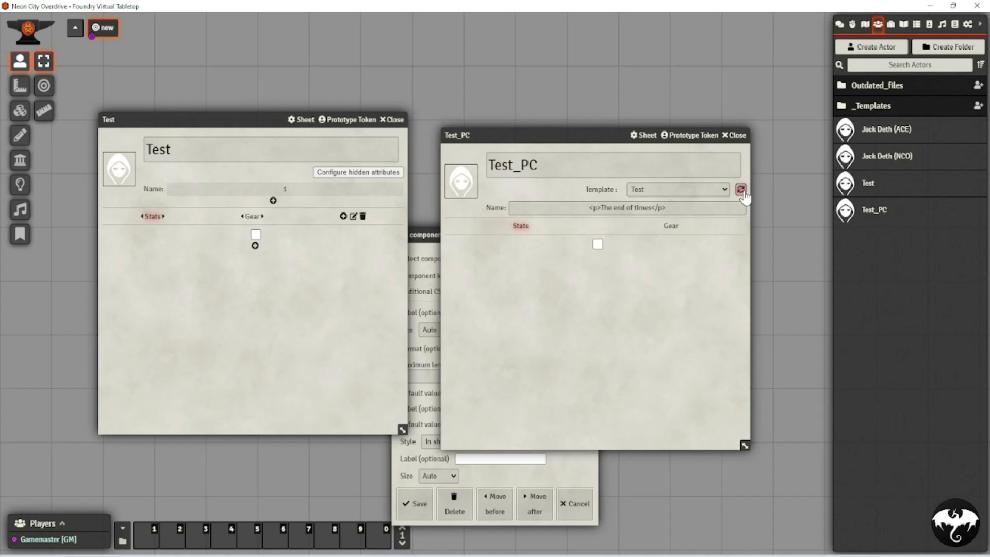
pyautogui.click(599, 245)
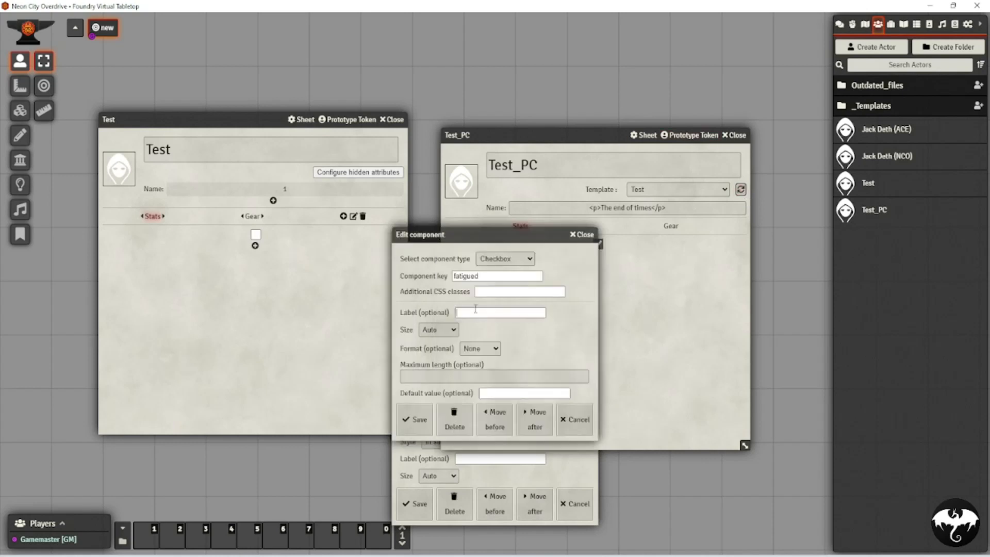
pyautogui.click(582, 235)
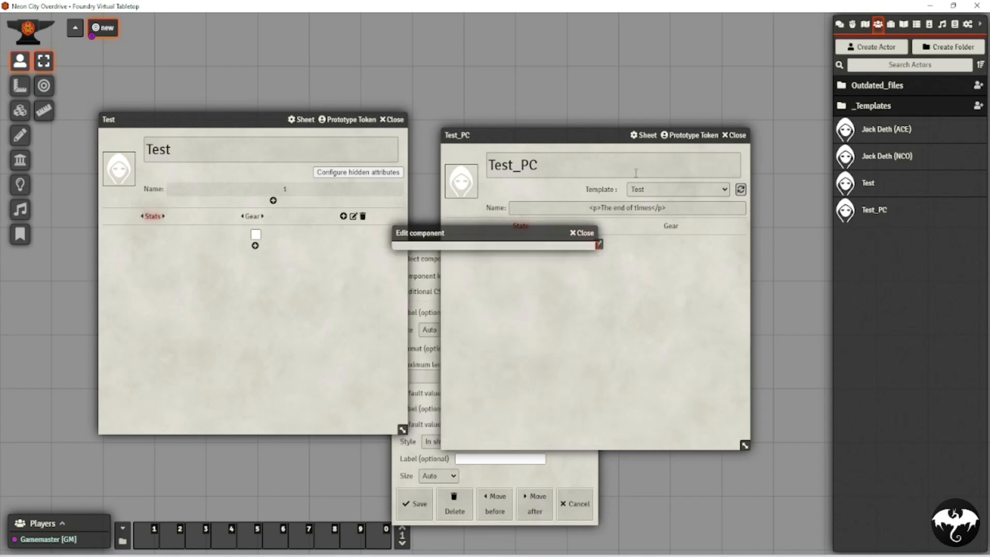
pyautogui.click(736, 135)
pyautogui.click(394, 119)
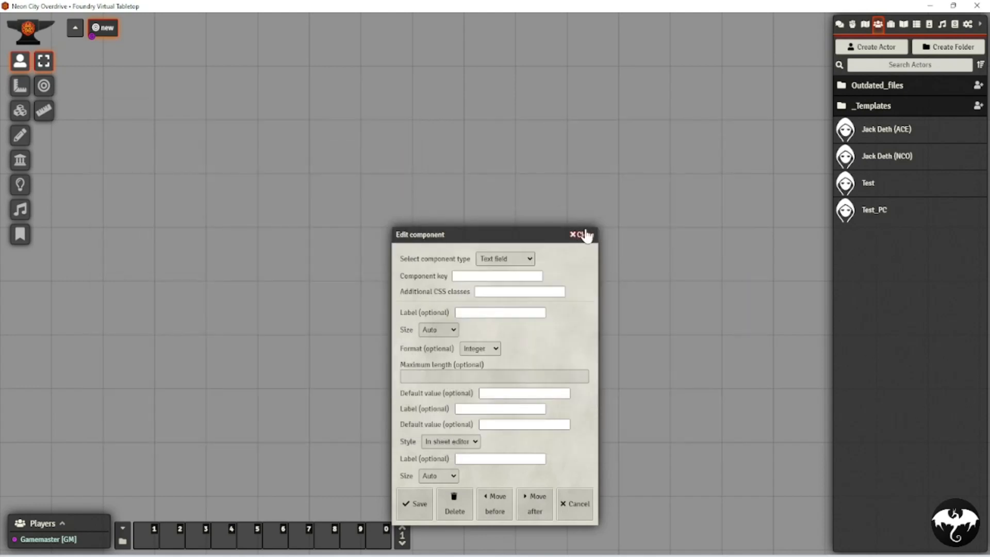
pyautogui.click(583, 235)
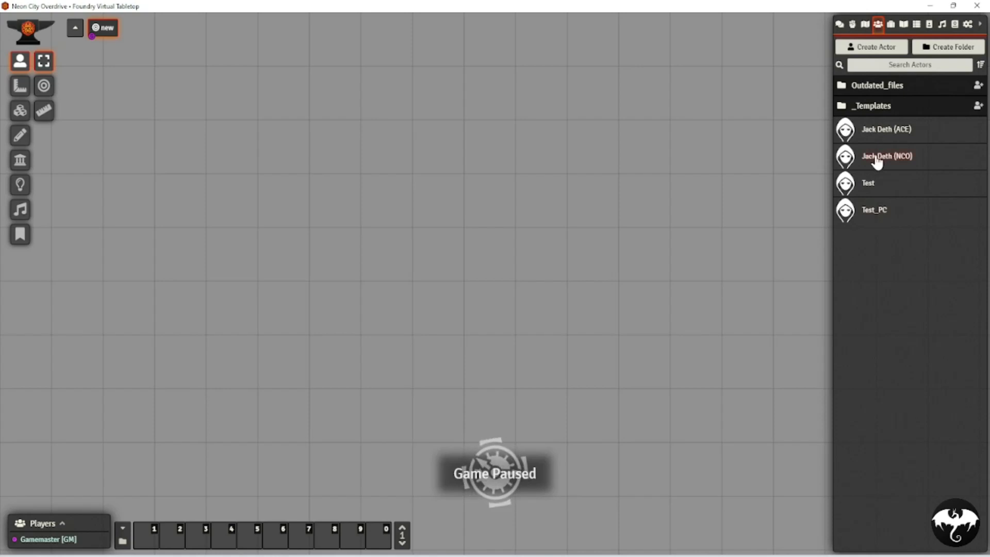
# - Set the fatigued checkbox's label to Fatigue in the Test template and reload the template on the Test_PC sheet
pyautogui.click(873, 187)
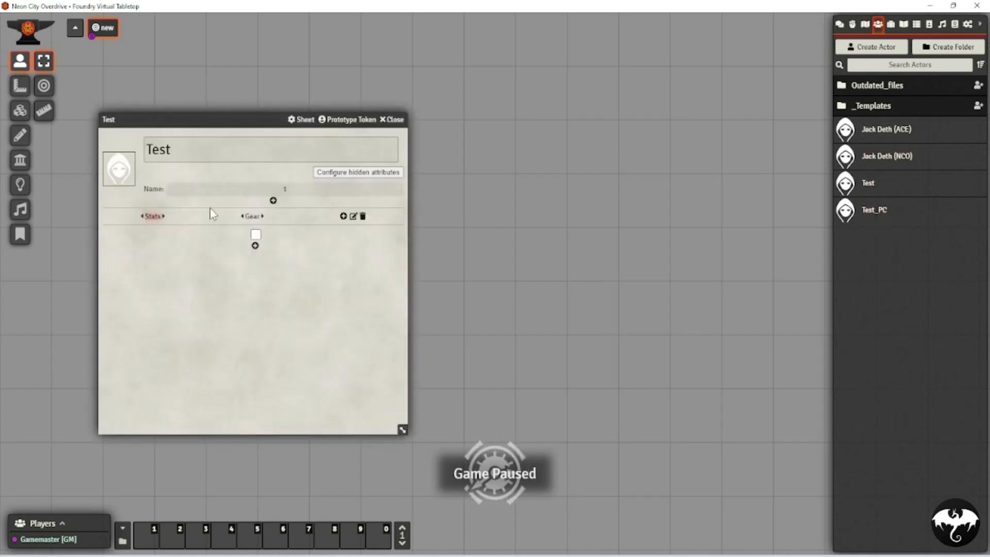
pyautogui.click(257, 238)
pyautogui.click(467, 310)
pyautogui.write('Fatigue')
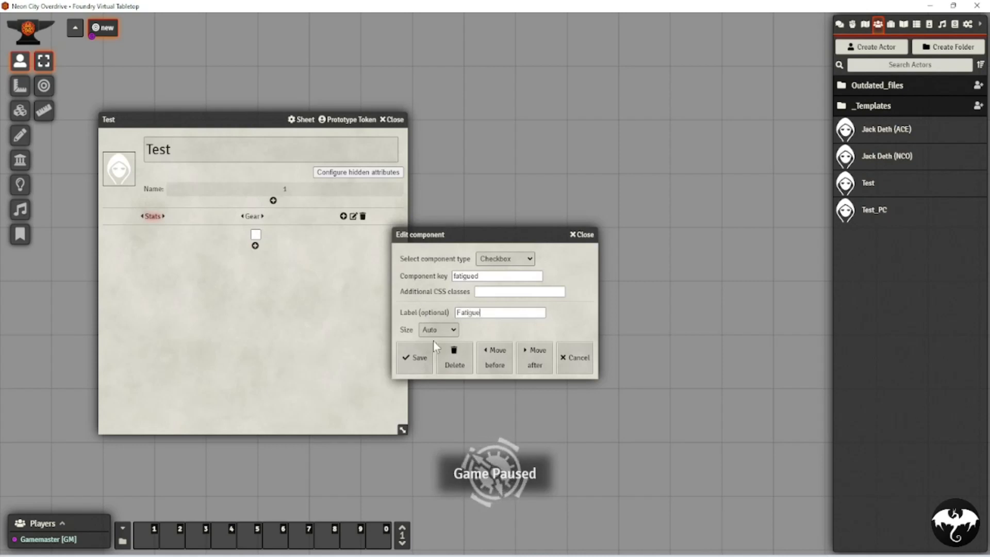
pyautogui.click(426, 356)
pyautogui.click(275, 242)
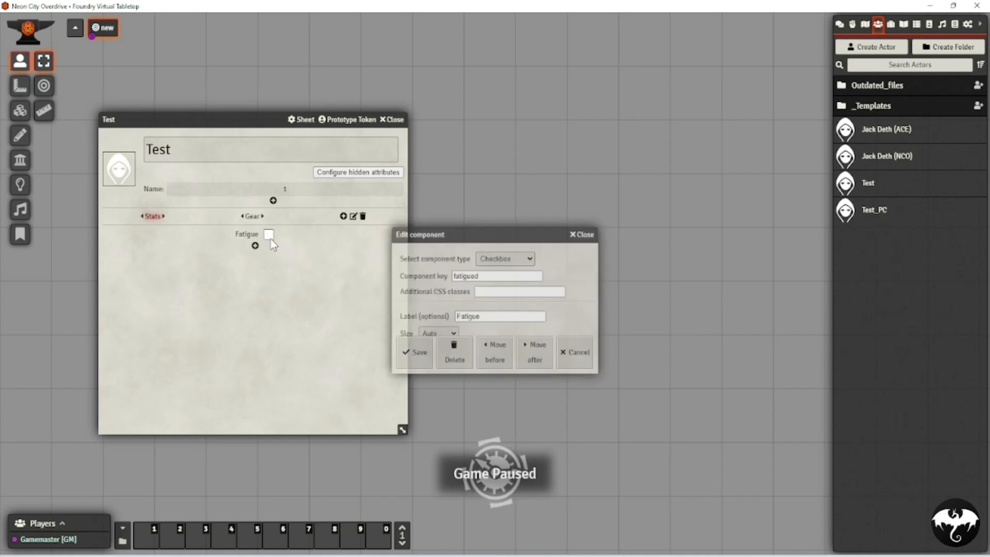
pyautogui.click(589, 230)
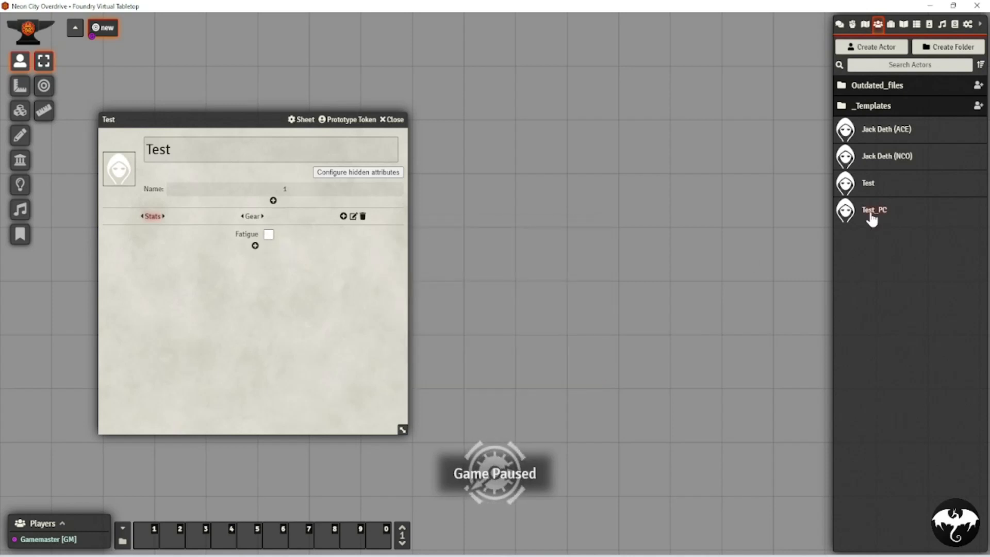
pyautogui.click(871, 214)
pyautogui.click(742, 189)
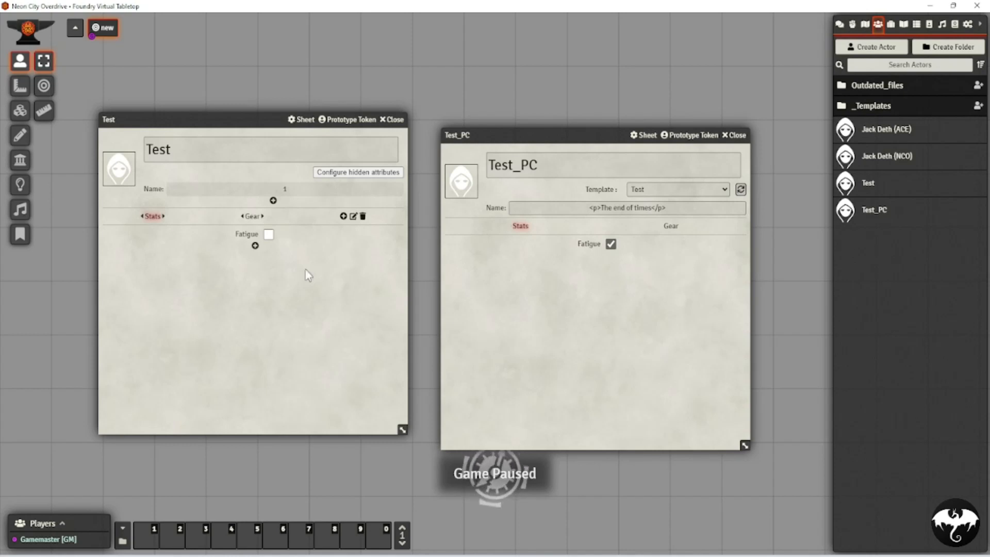
# - Add an unlabelled checkbox with key fatigue2 below Fatigue on the template's Stats tab and reload the template on Test_PC
pyautogui.click(255, 246)
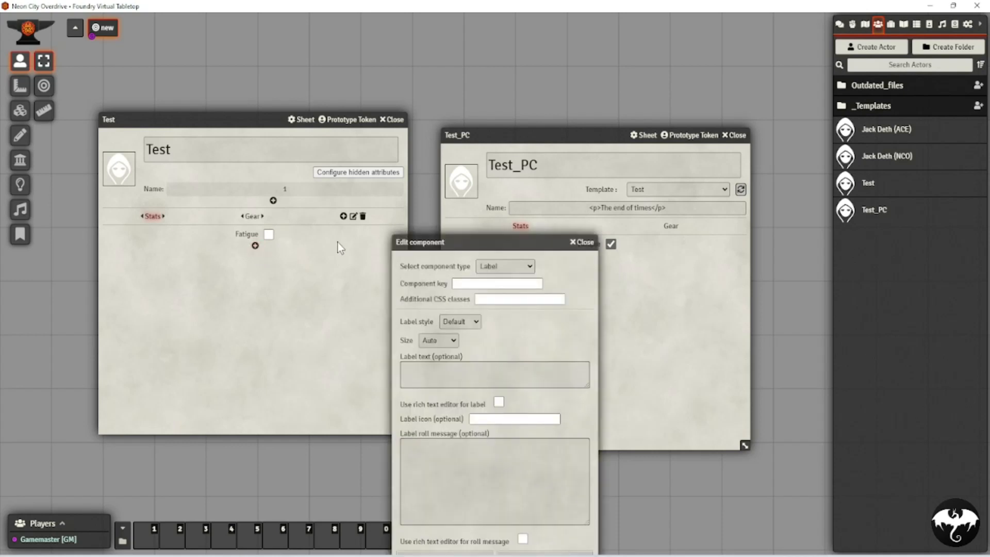
pyautogui.click(494, 267)
pyautogui.click(497, 335)
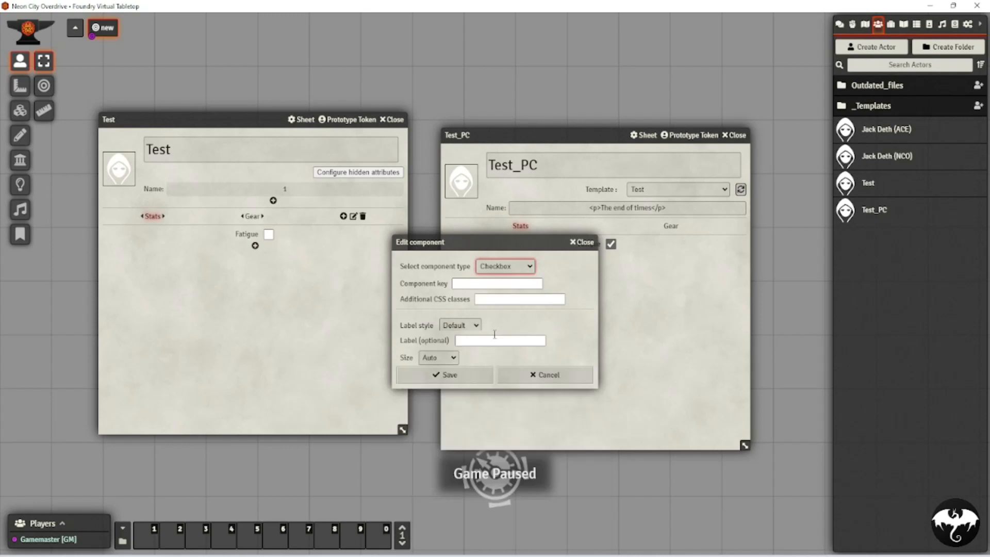
pyautogui.click(467, 284)
pyautogui.write('fatigue2')
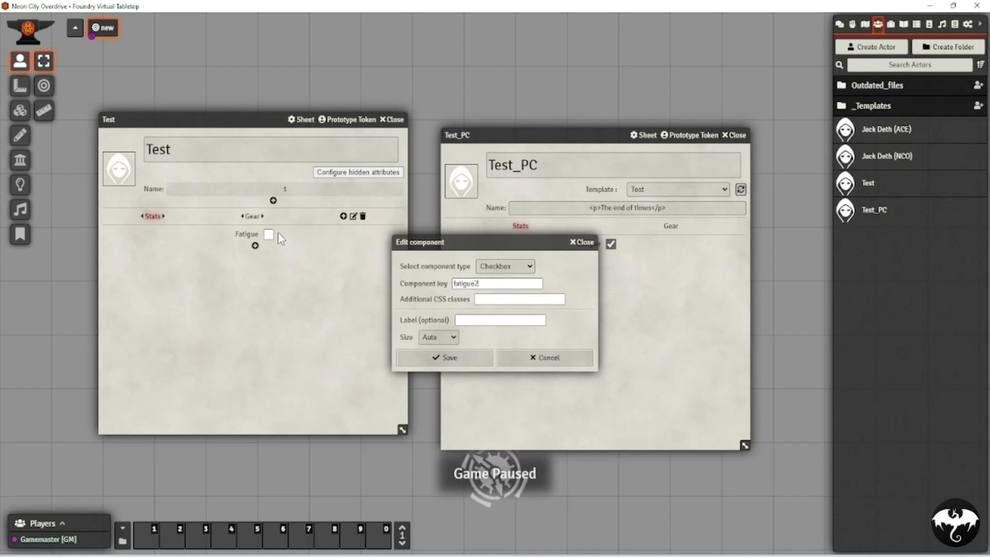
pyautogui.click(446, 358)
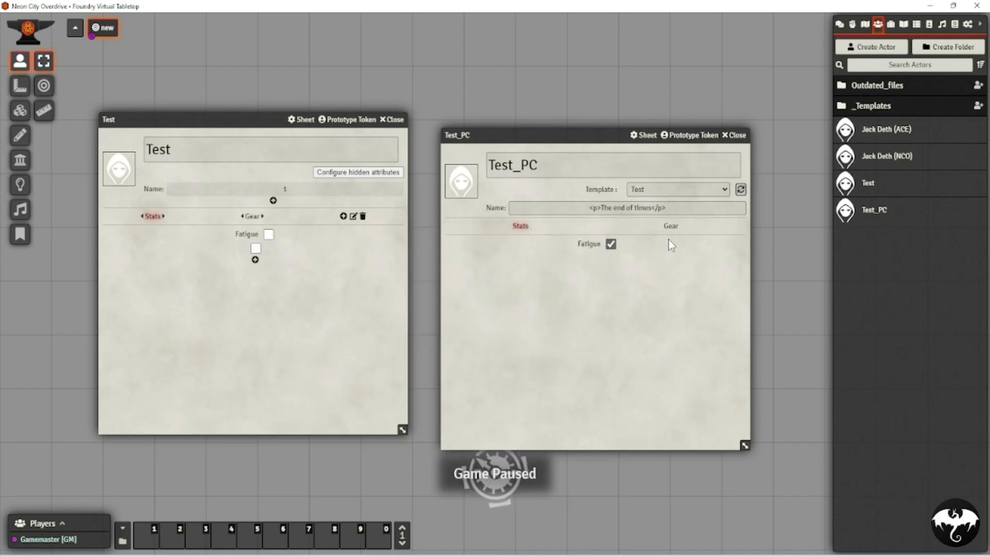
pyautogui.click(741, 190)
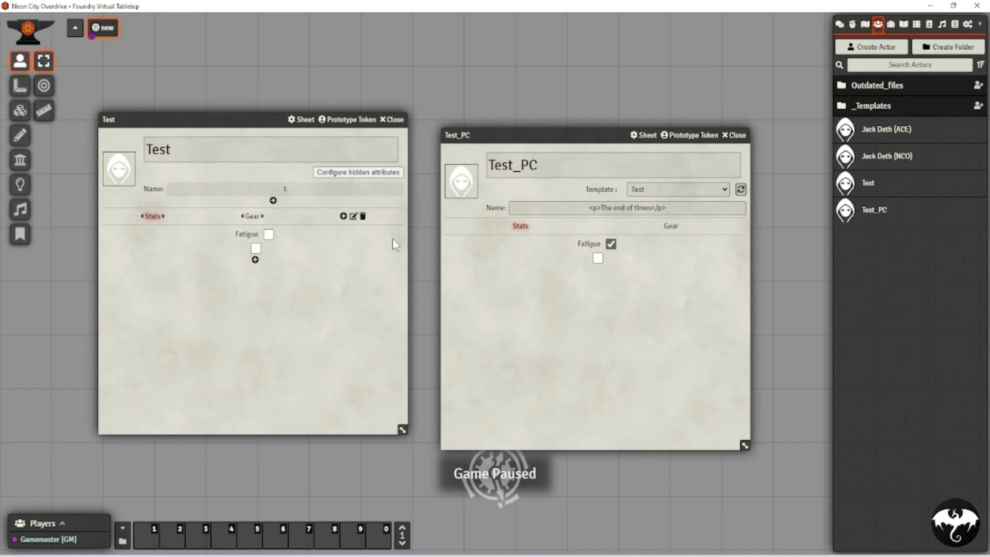
# - Add a drop down labelled Class with the options text "Bard, Paladin, Cleric -" and no component key to the template's Stats tab
pyautogui.click(255, 259)
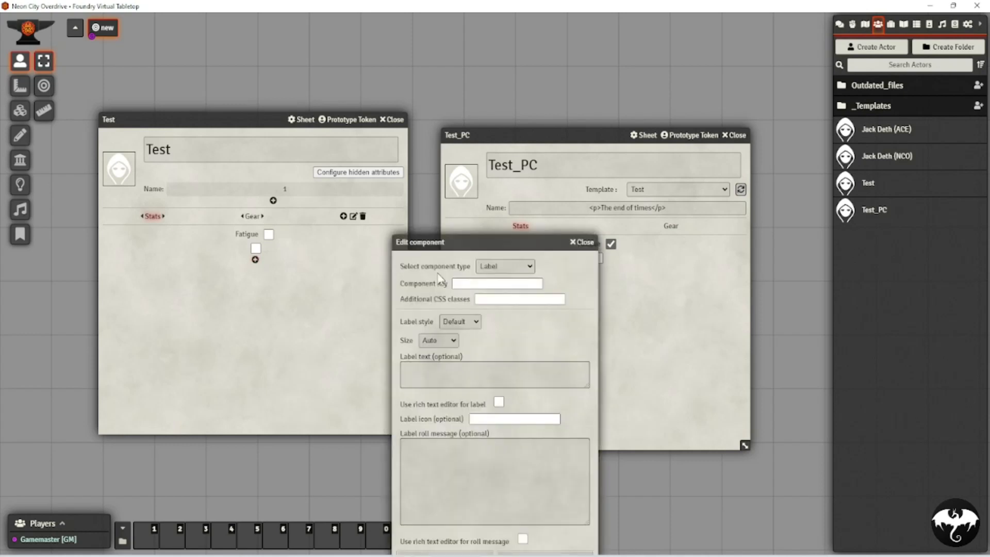
pyautogui.click(500, 267)
pyautogui.click(494, 352)
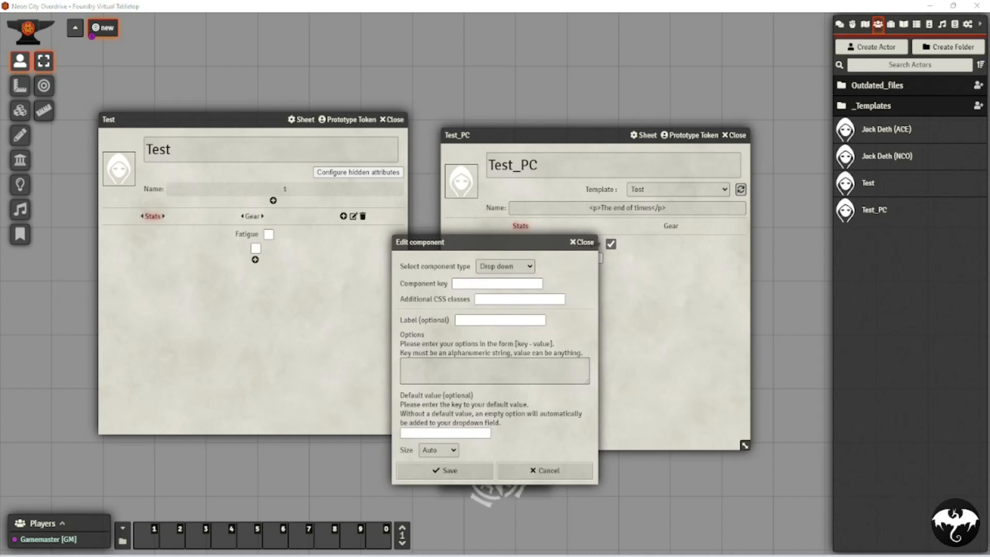
pyautogui.click(465, 284)
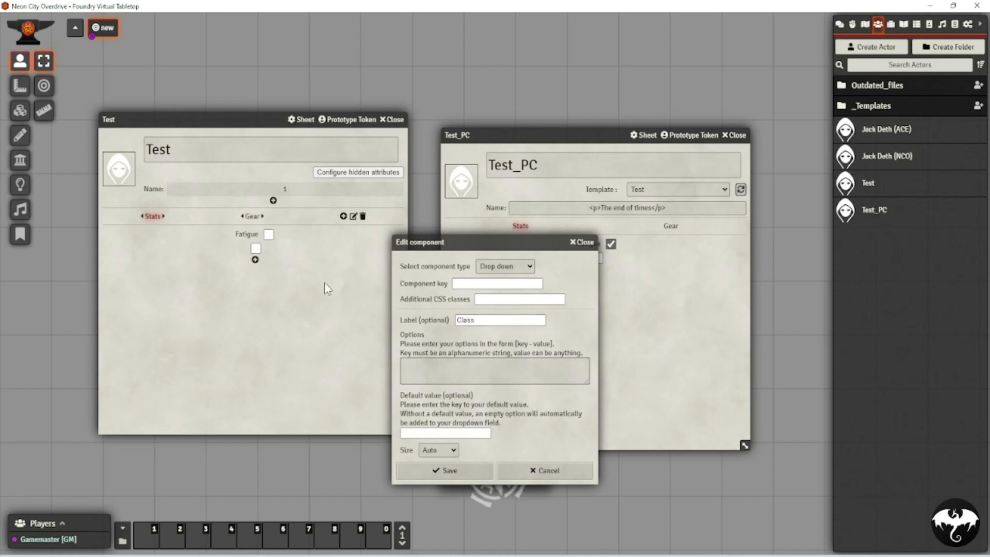
pyautogui.click(417, 374)
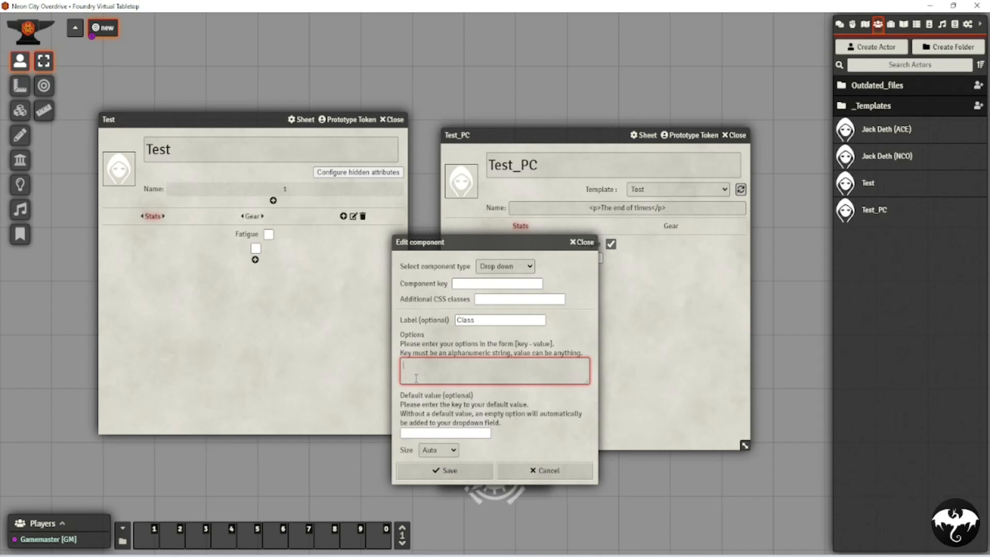
pyautogui.write('Bard, Paladin, Cleric')
pyautogui.click(453, 472)
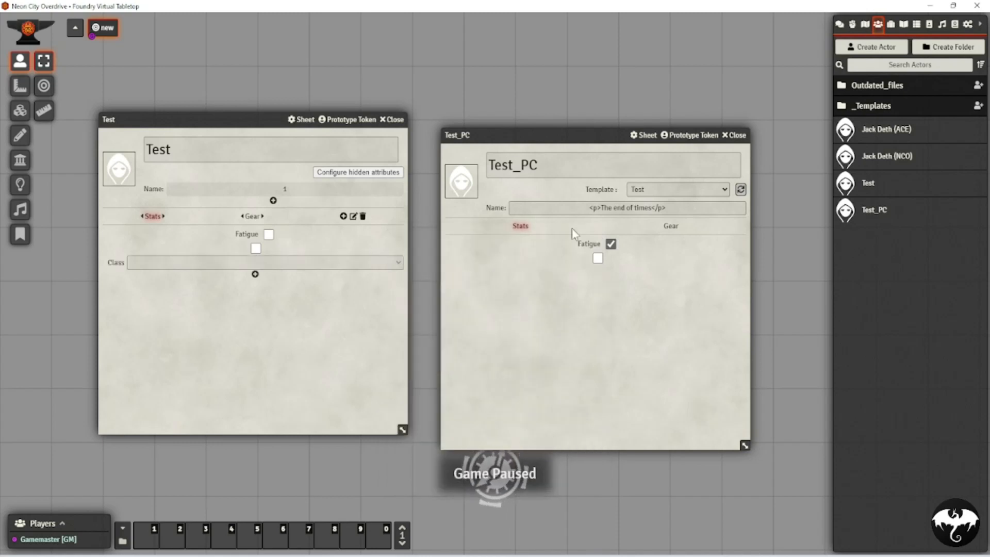
# - Reload the template on Test_PC and try choosing entries from the Class drop-down
pyautogui.click(741, 190)
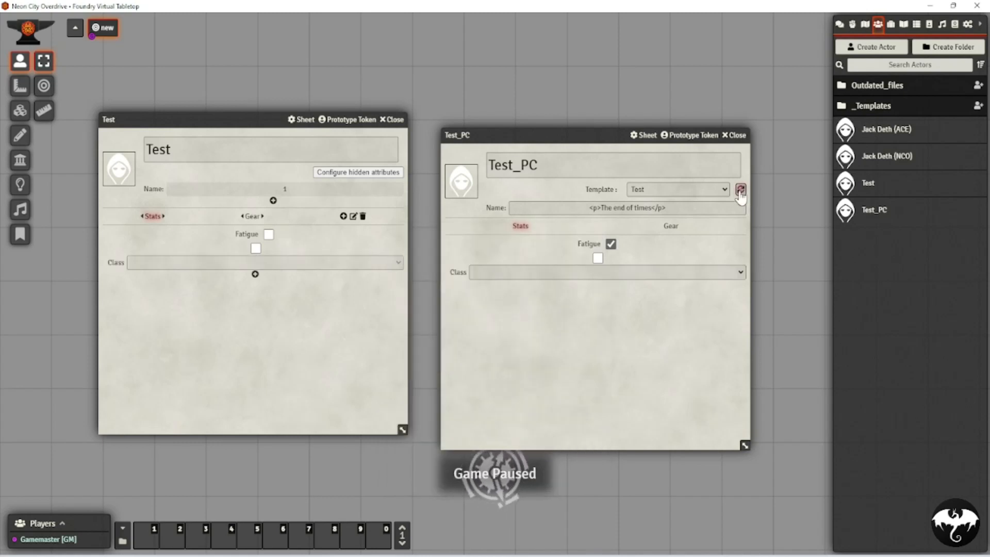
pyautogui.click(660, 272)
pyautogui.click(647, 304)
pyautogui.click(643, 273)
pyautogui.click(641, 292)
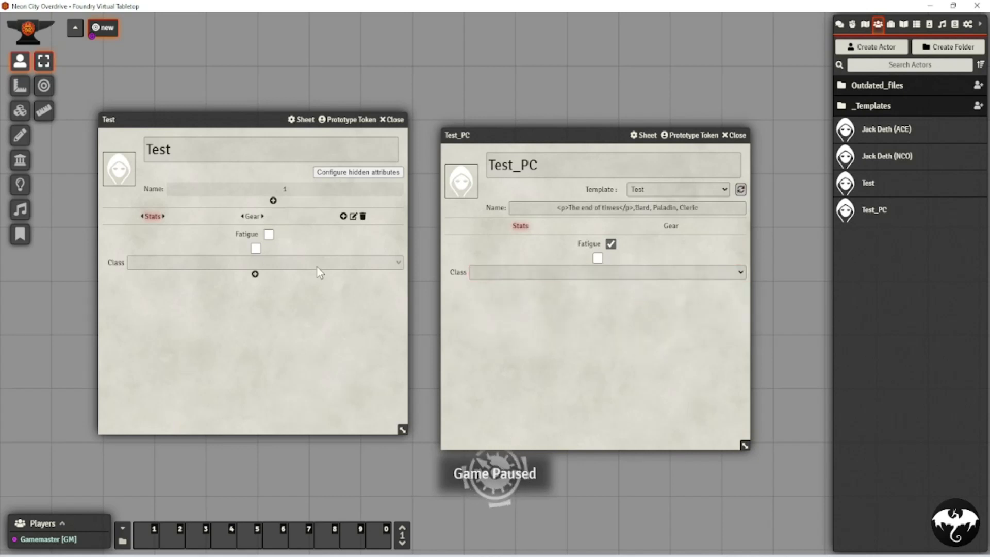
# - Set the Class drop-down's options to "Bard - Bard, Paladin - Fighter, Cleric - Cleric" in the Test template
pyautogui.click(335, 266)
pyautogui.click(432, 352)
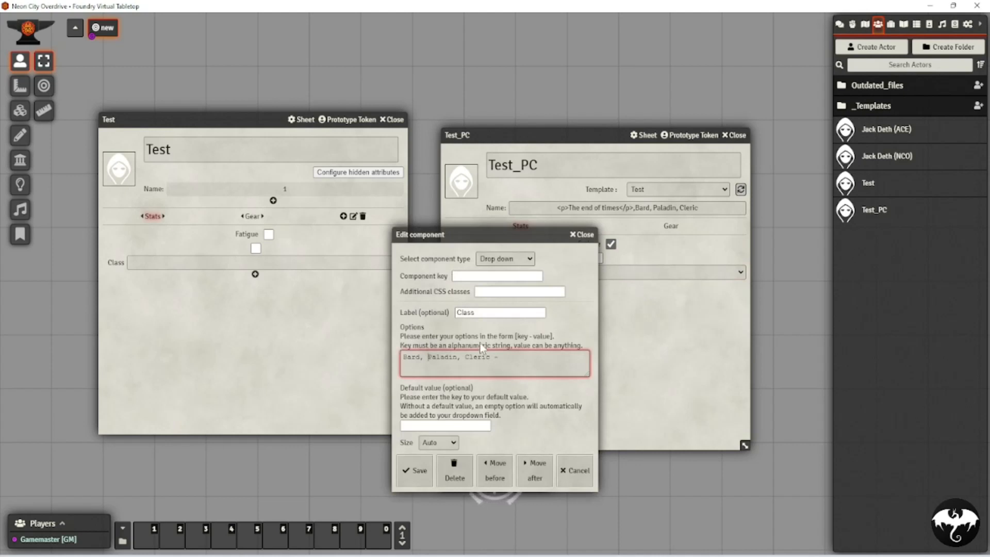
pyautogui.click(420, 357)
pyautogui.write('- BArd')
pyautogui.write('- Fighter')
pyautogui.press('Right')
pyautogui.press('Right')
pyautogui.press('Right')
pyautogui.press('Right')
pyautogui.press('Right')
pyautogui.press('Right')
pyautogui.press('Right')
pyautogui.press('Right')
pyautogui.press('Right')
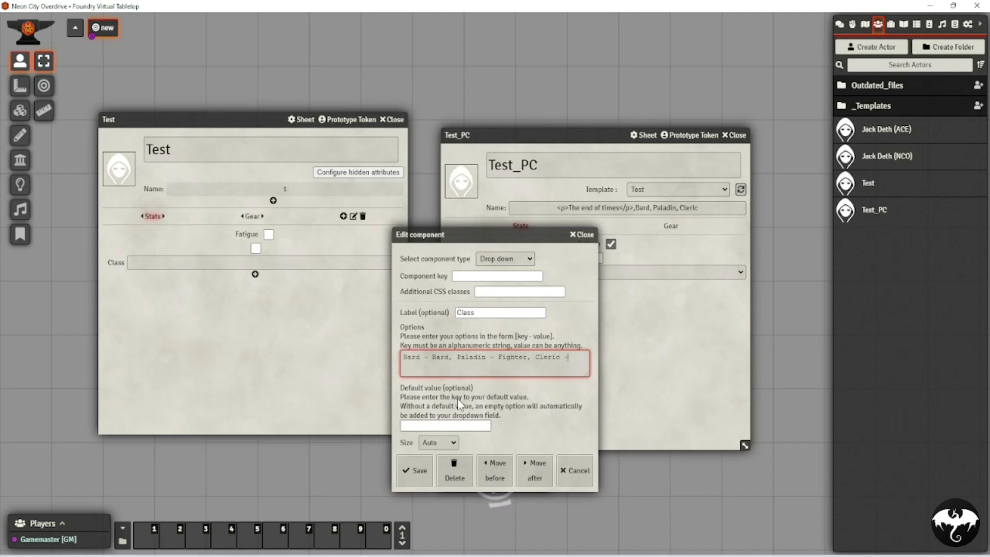
pyautogui.press('Right')
pyautogui.write('Cleric')
pyautogui.click(421, 474)
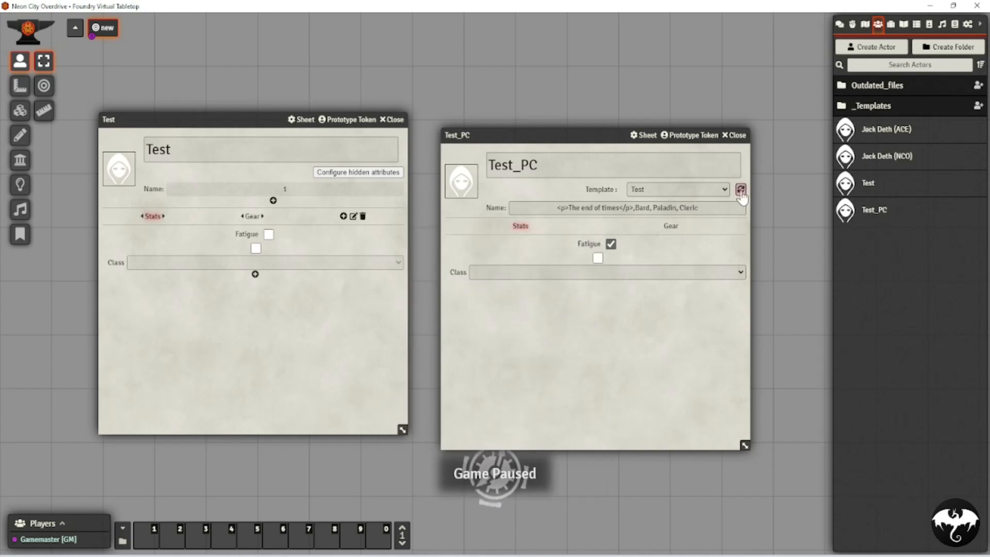
# - Choose the non-empty Class option on the reloaded Test_PC sheet and close both actor sheets
pyautogui.click(679, 271)
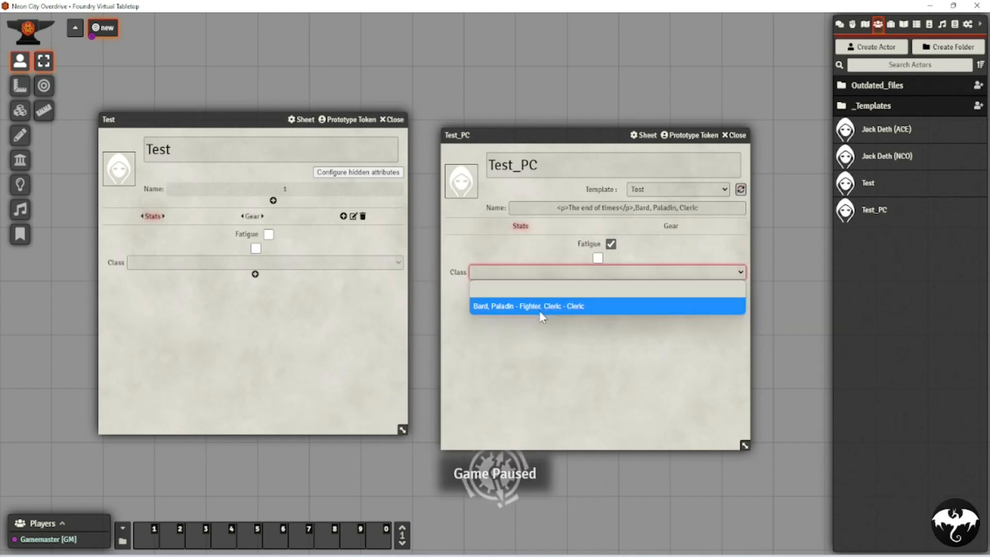
pyautogui.click(505, 306)
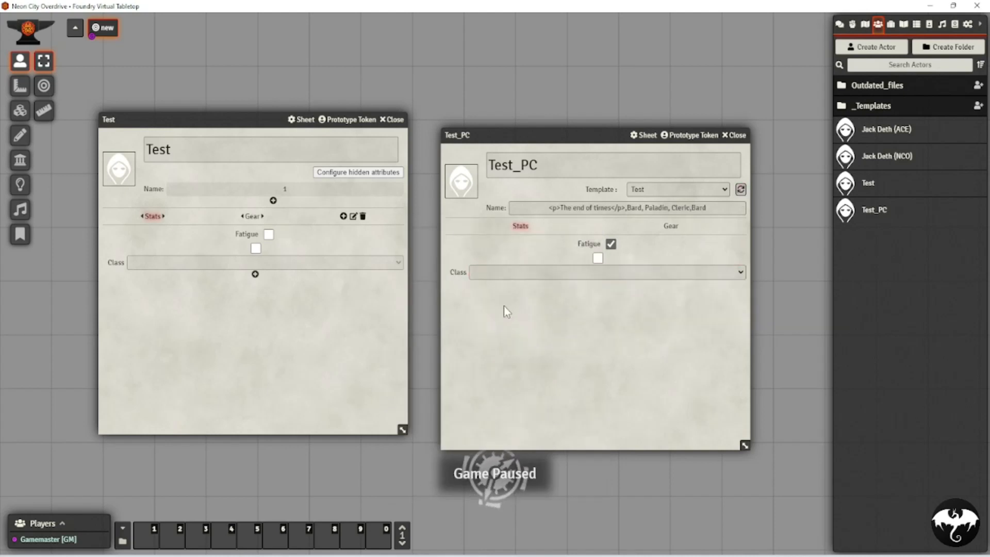
pyautogui.click(734, 135)
pyautogui.click(392, 119)
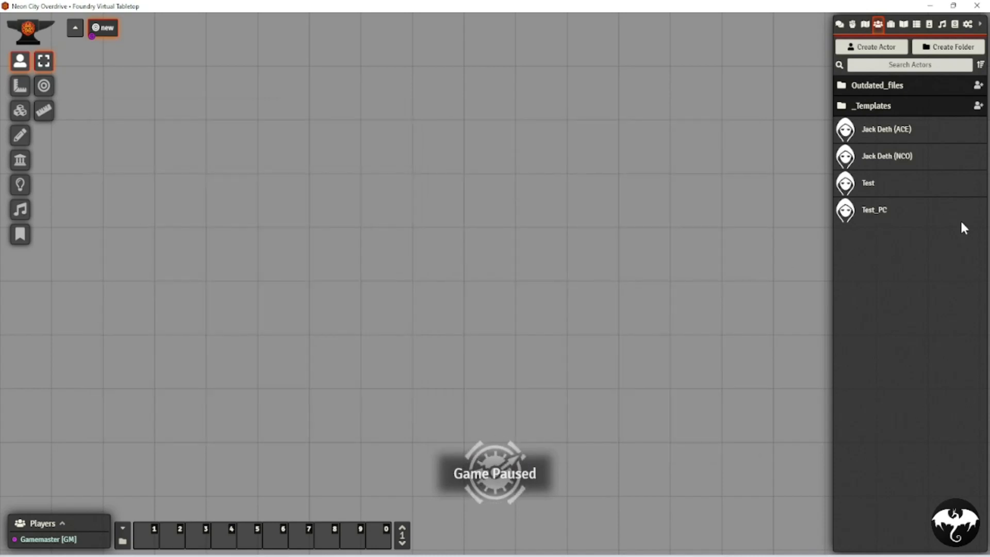
# - Rewrite the Test template's Class drop-down options with one per line: "Bard - Bard", "Paladin - Fighter" and "Cleric - Cleric"
pyautogui.click(868, 183)
pyautogui.click(205, 265)
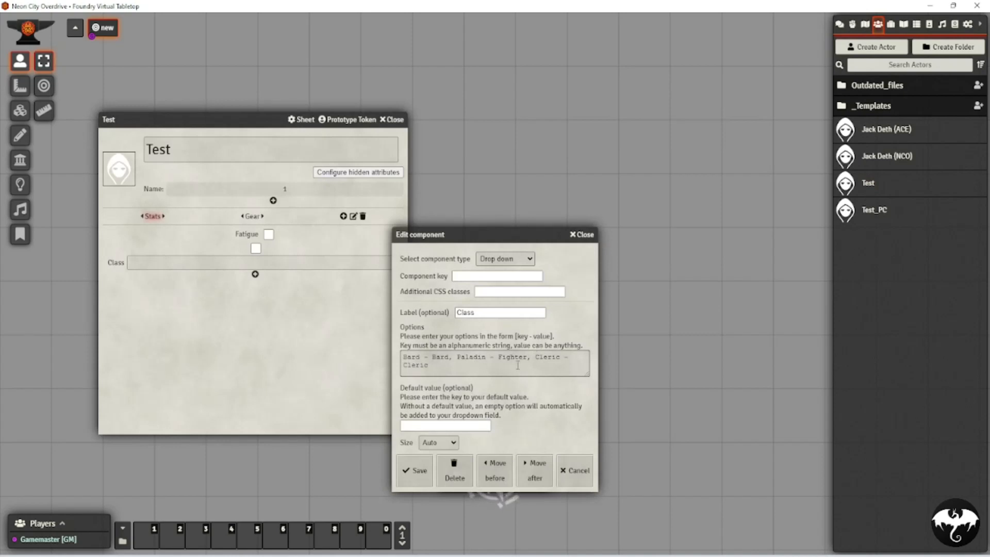
pyautogui.click(449, 358)
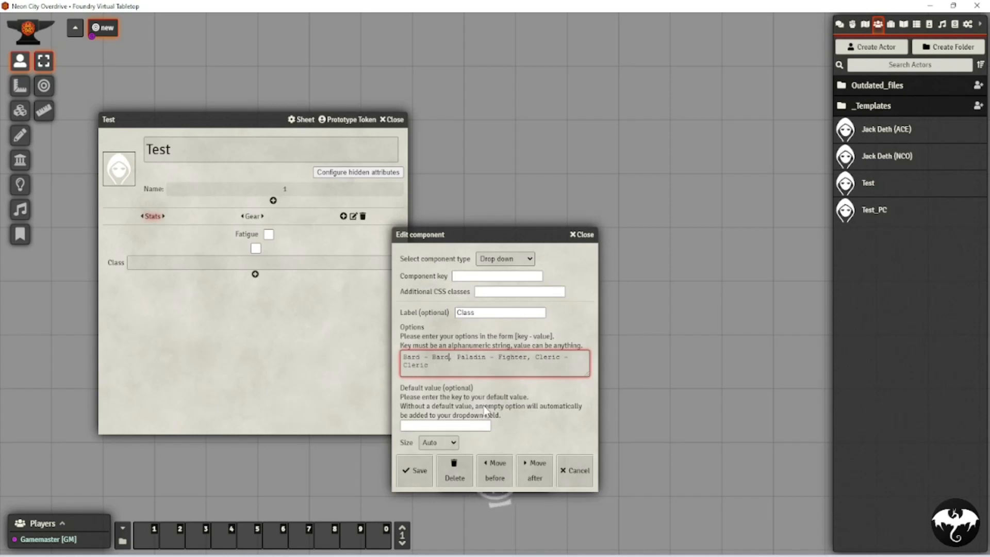
pyautogui.press('Delete')
pyautogui.press('Delete')
pyautogui.press('Return')
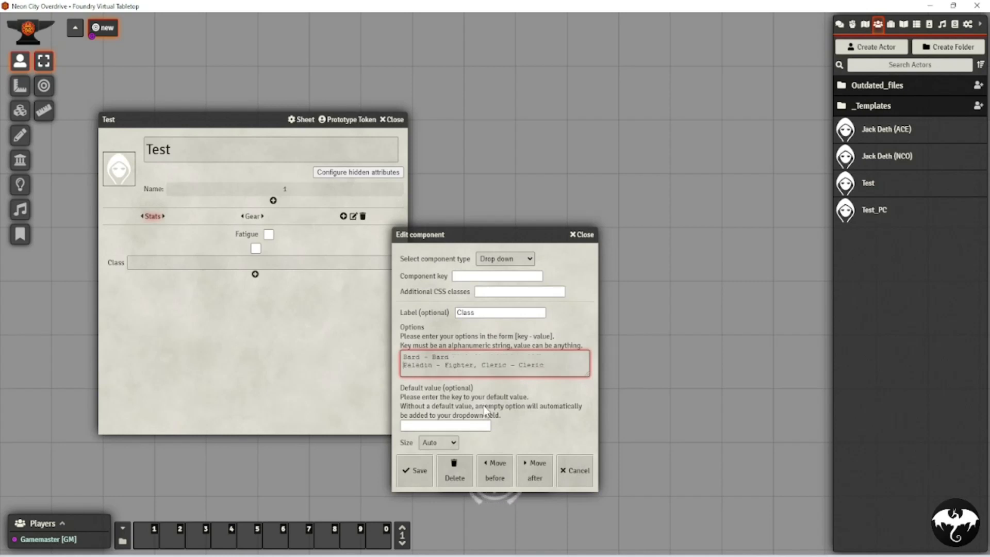
pyautogui.press('Right')
pyautogui.press('Right')
pyautogui.press('Right')
pyautogui.press('Right')
pyautogui.press('Right')
pyautogui.press('Right')
pyautogui.press('Right')
pyautogui.press('Right')
pyautogui.press('Right')
pyautogui.press('Right')
pyautogui.press('Return')
pyautogui.press('Delete')
pyautogui.press('Delete')
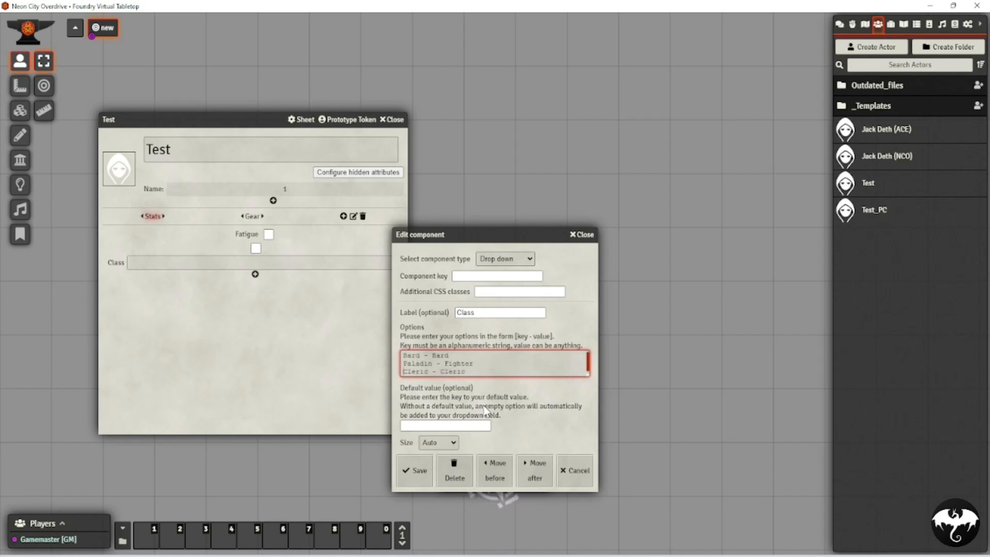
pyautogui.click(414, 471)
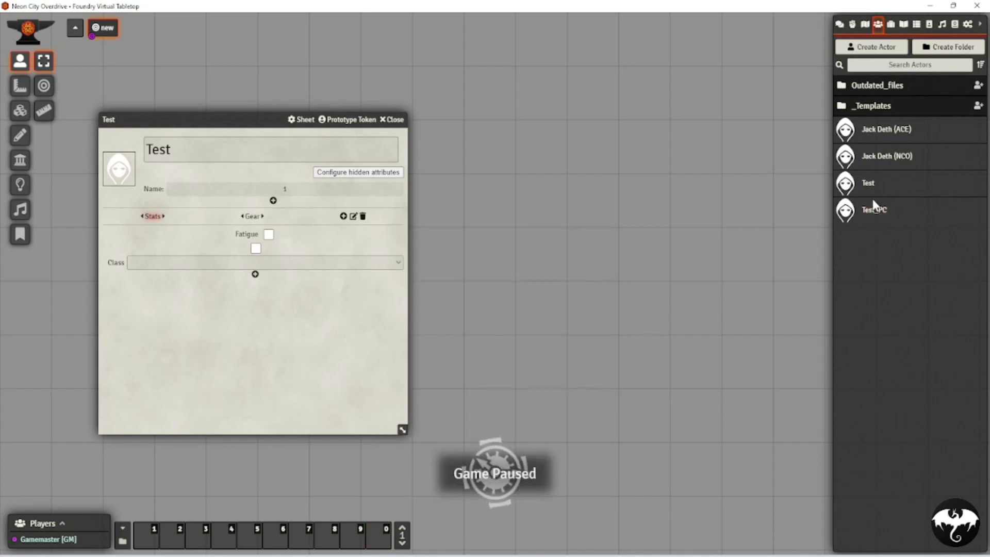
# - Open Test_PC, try Bard, Fighter and Cleric in the Class drop-down, and inspect the text in the Name field
pyautogui.click(872, 216)
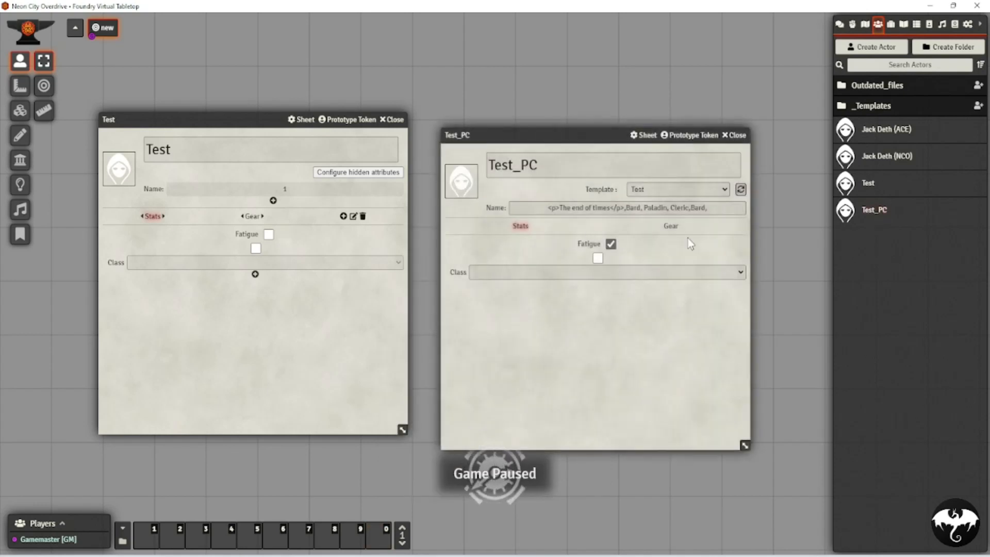
pyautogui.click(581, 273)
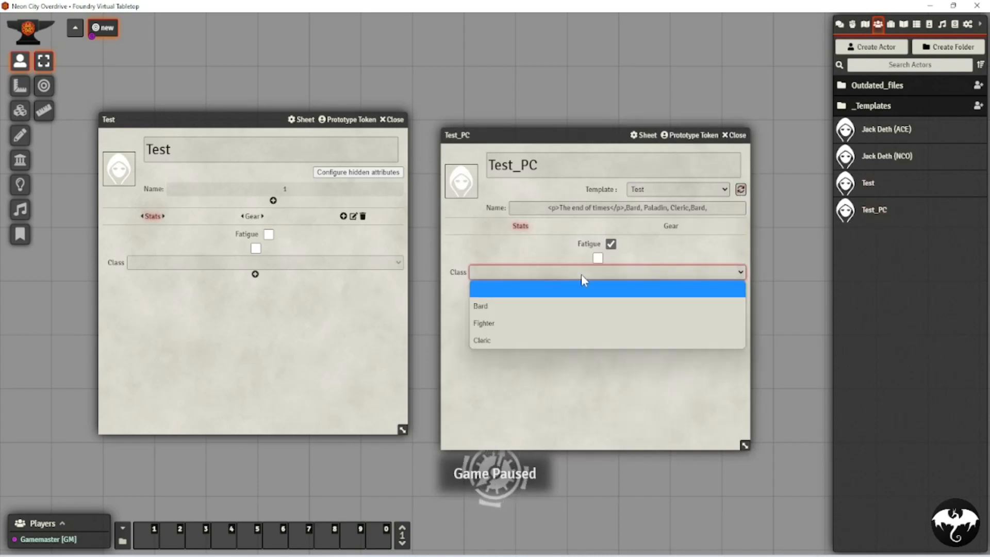
pyautogui.click(564, 306)
pyautogui.click(572, 274)
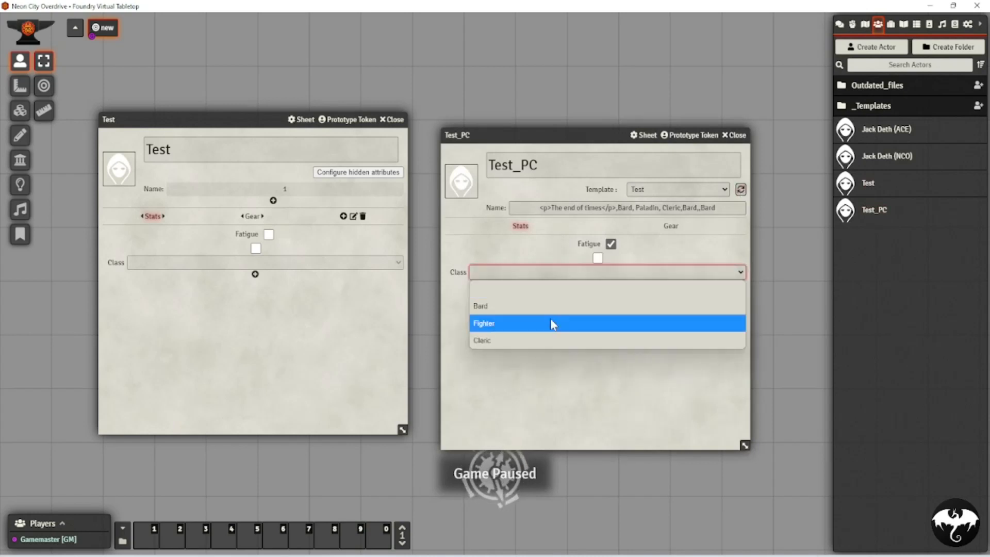
pyautogui.click(550, 320)
pyautogui.click(571, 273)
pyautogui.click(536, 336)
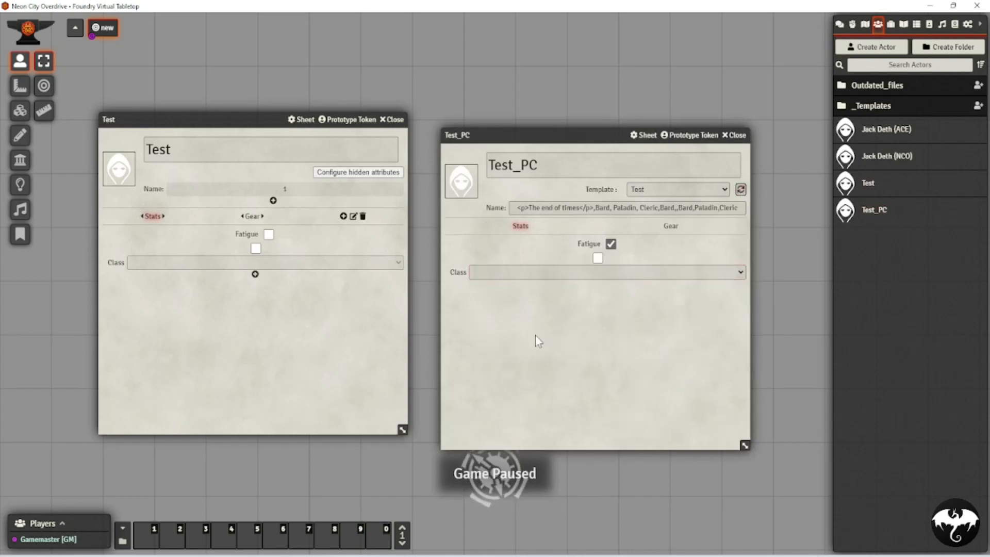
pyautogui.click(557, 273)
pyautogui.click(500, 306)
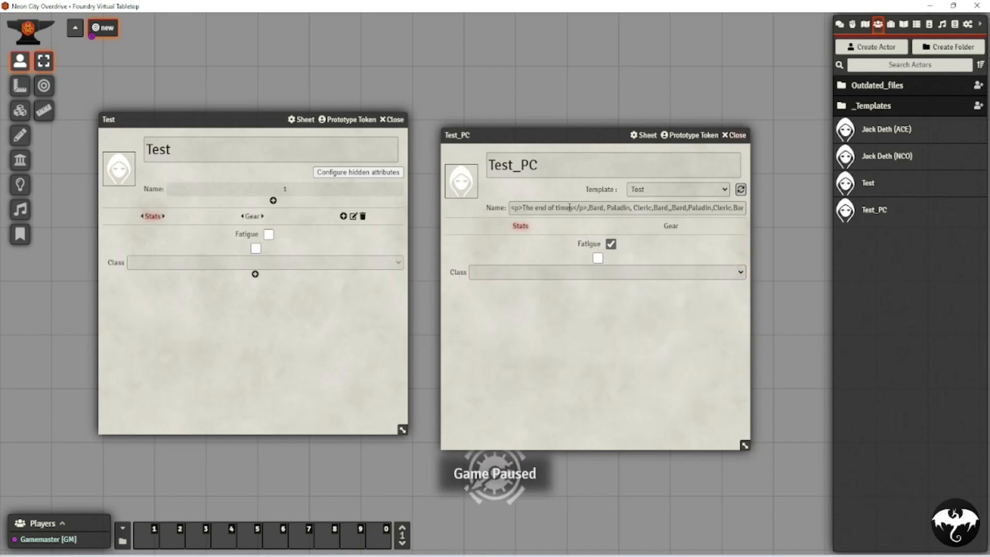
pyautogui.moveTo(531, 210); pyautogui.dragTo(765, 225)
pyautogui.click(608, 210)
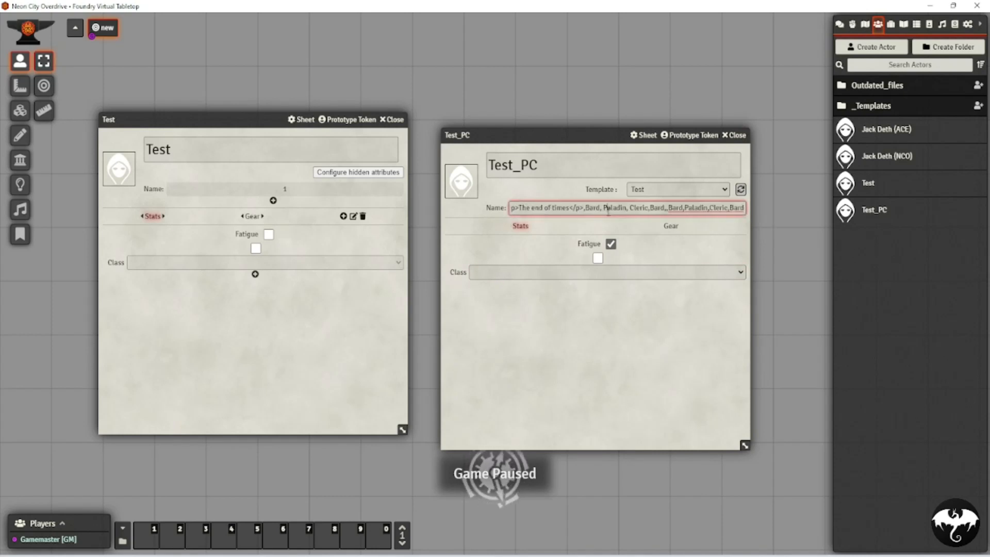
# - Set the component key of the template's Name text field to "name-of" and reload the template on Test_PC
pyautogui.click(190, 196)
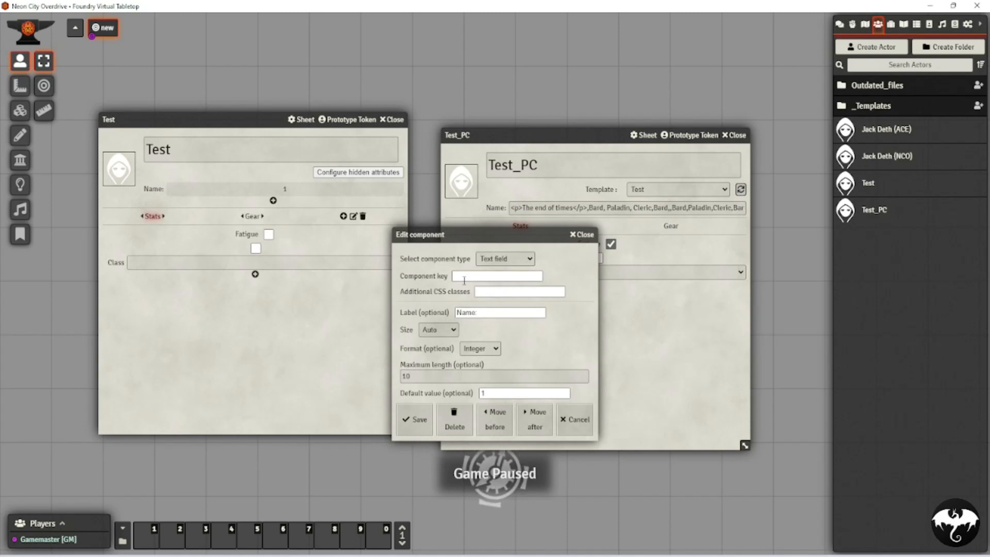
pyautogui.write('name-')
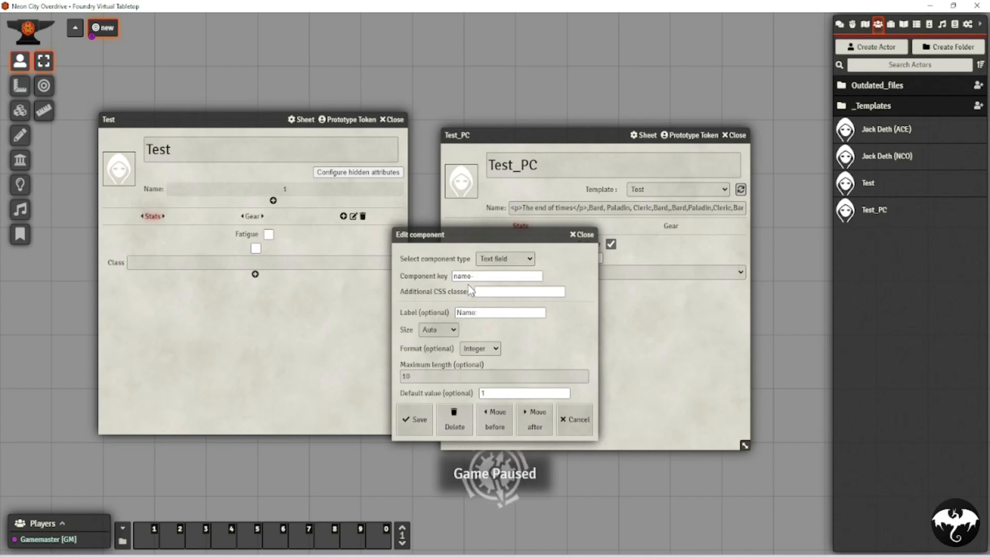
pyautogui.write('of')
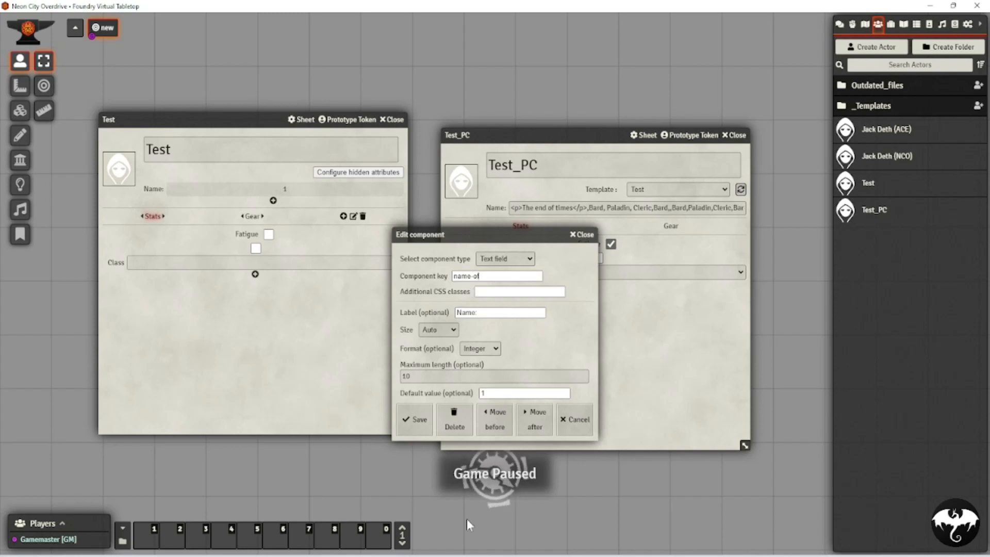
pyautogui.click(415, 421)
pyautogui.click(740, 190)
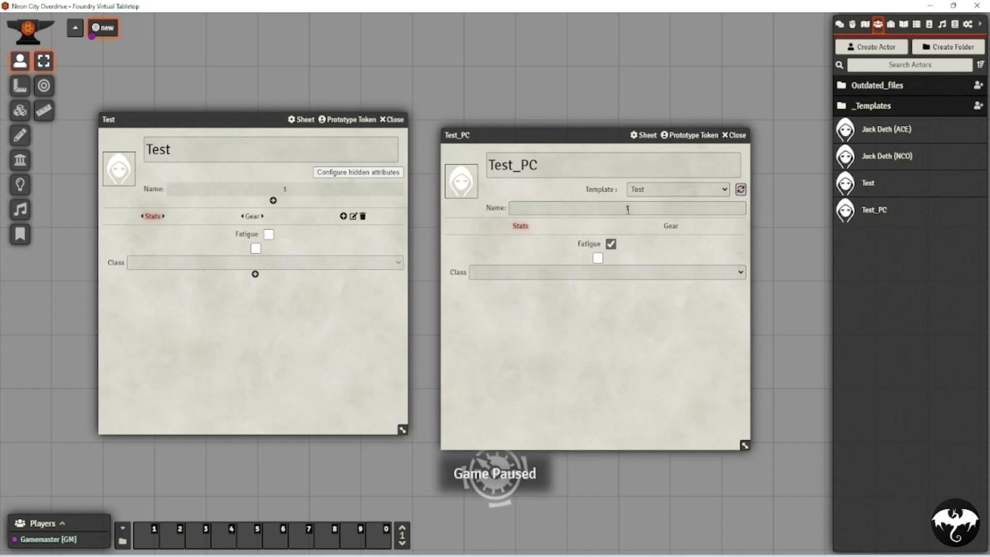
# - Clear the Name field on Test_PC and try Bard, Fighter and Cleric in the Class drop-down, ending on Bard
pyautogui.click(573, 209)
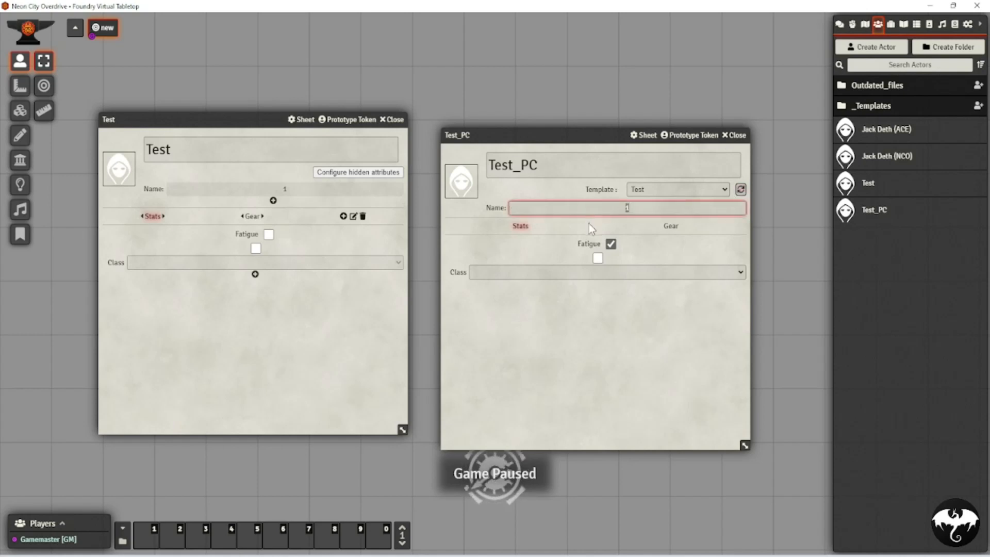
pyautogui.click(577, 273)
pyautogui.click(576, 271)
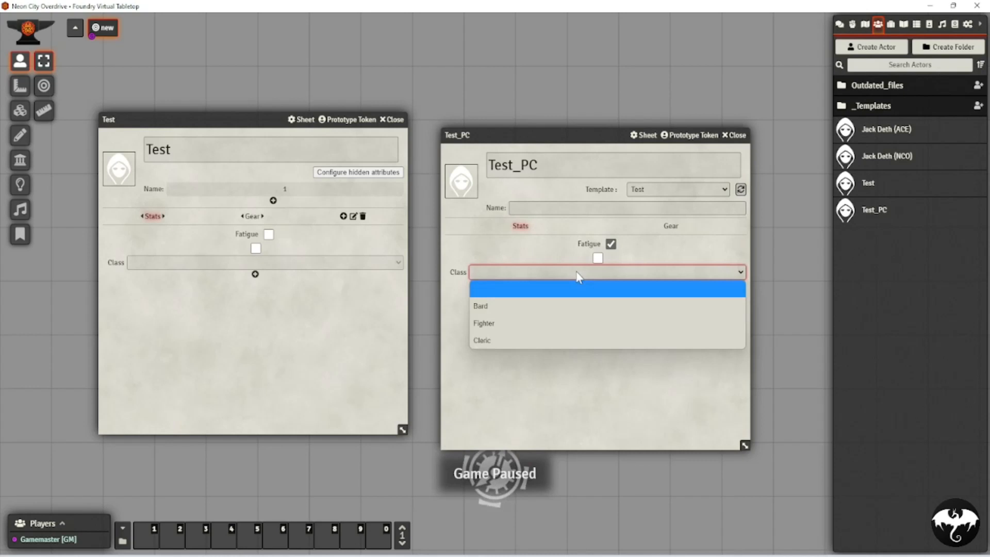
pyautogui.click(516, 306)
pyautogui.click(500, 273)
pyautogui.click(498, 321)
pyautogui.click(519, 273)
pyautogui.click(500, 339)
pyautogui.click(511, 273)
pyautogui.click(495, 307)
pyautogui.click(541, 207)
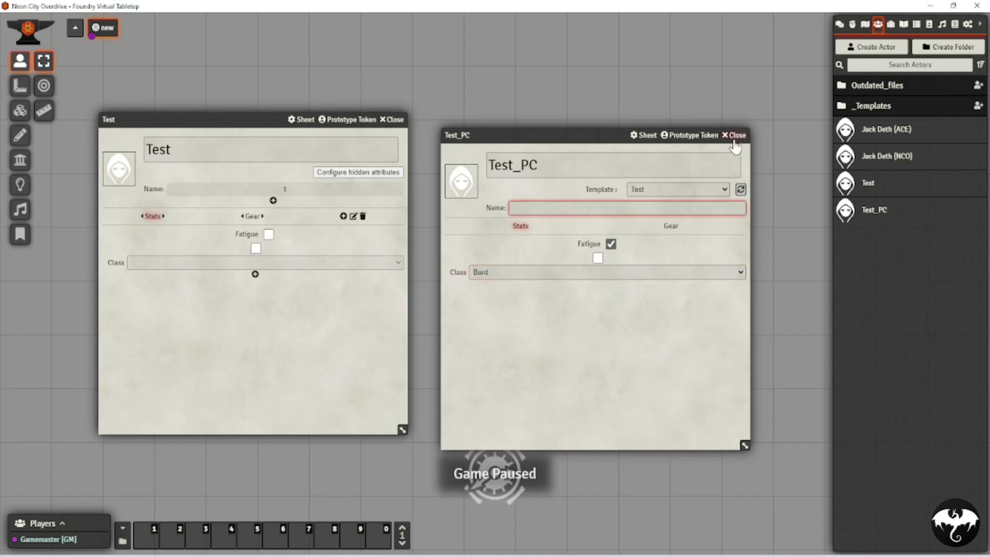
# - Shorten the Name text field's component key to "name" in the Test template and close both actor sheets
pyautogui.click(296, 191)
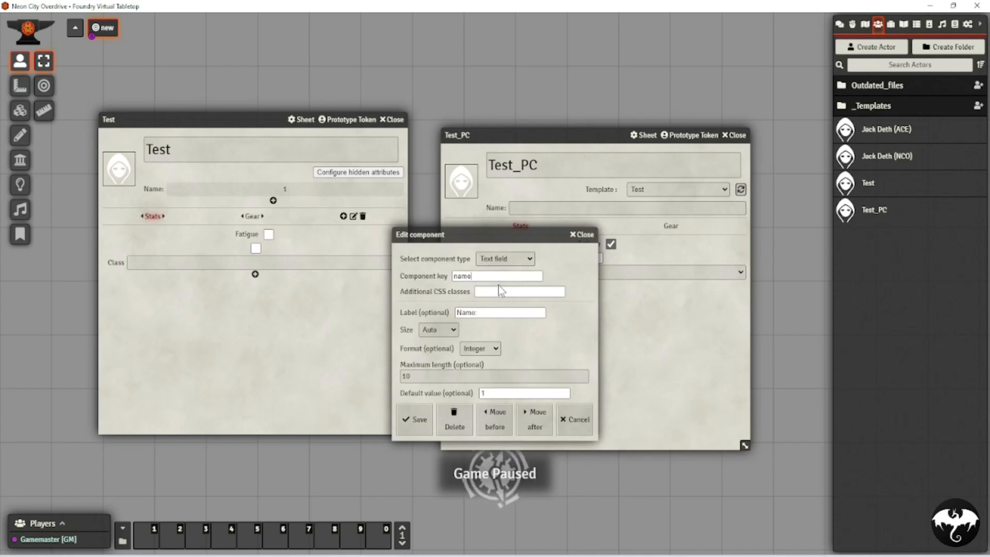
pyautogui.click(408, 424)
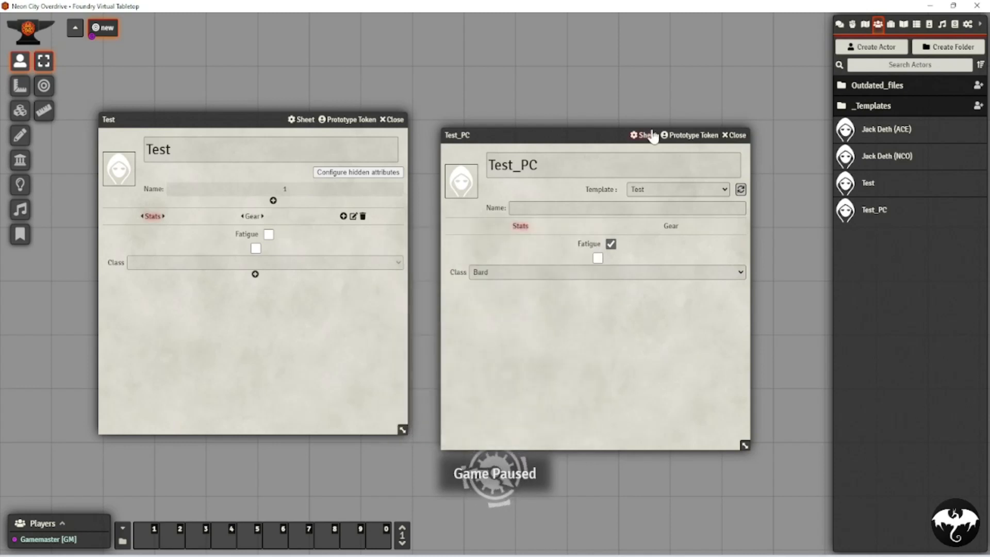
pyautogui.click(734, 136)
pyautogui.click(392, 119)
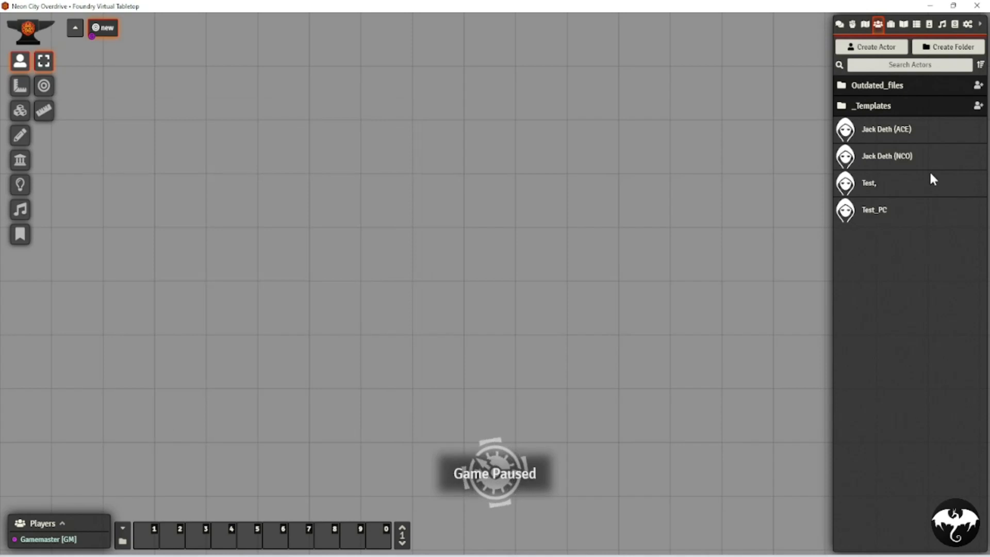
# - Open and close the Test template repeatedly to check its name, and look at the Class drop-down's settings
pyautogui.click(866, 186)
pyautogui.click(392, 119)
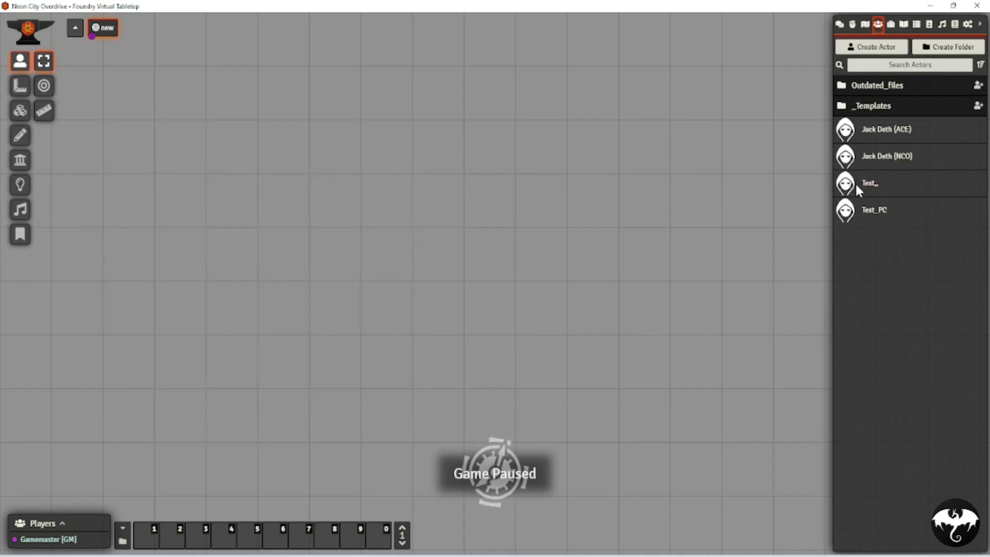
pyautogui.click(870, 185)
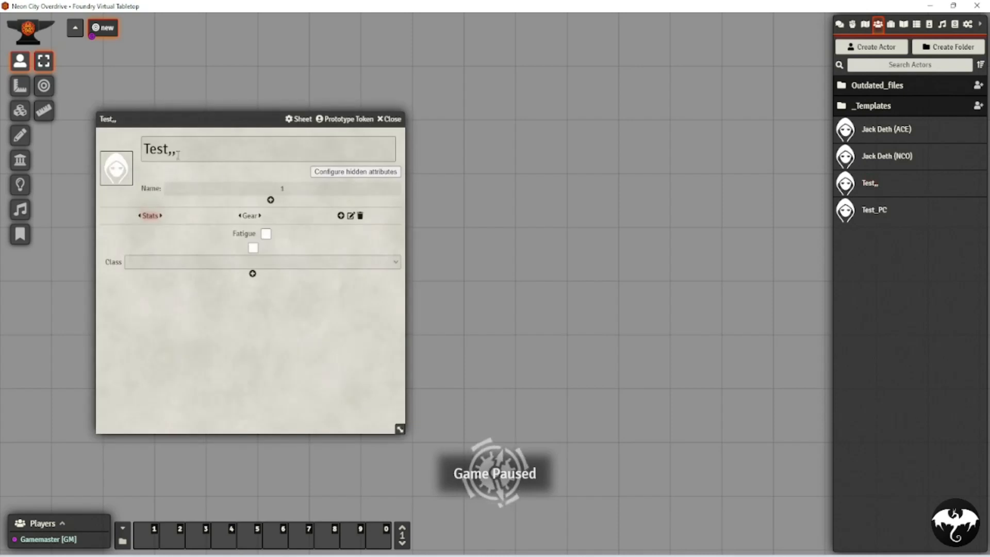
pyautogui.click(390, 119)
pyautogui.click(872, 187)
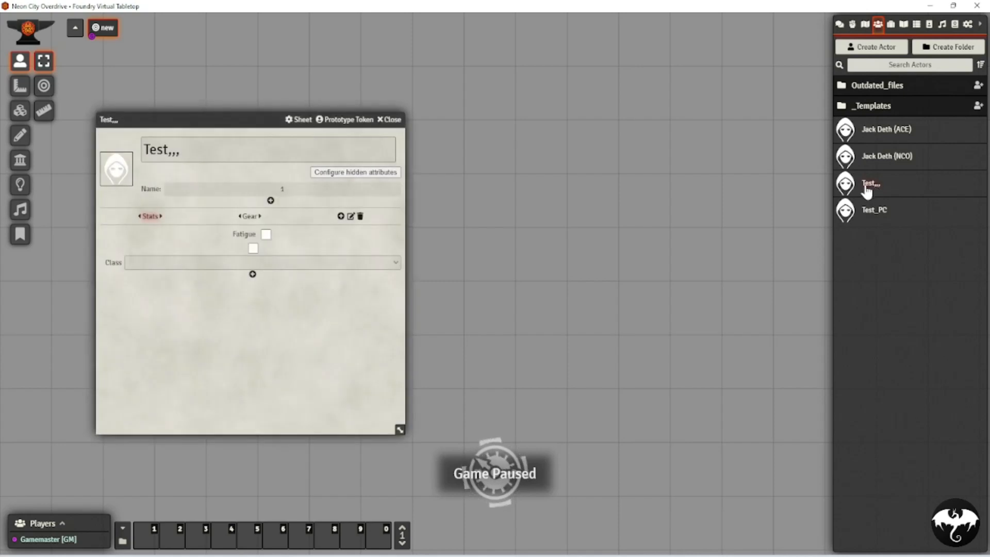
pyautogui.click(246, 262)
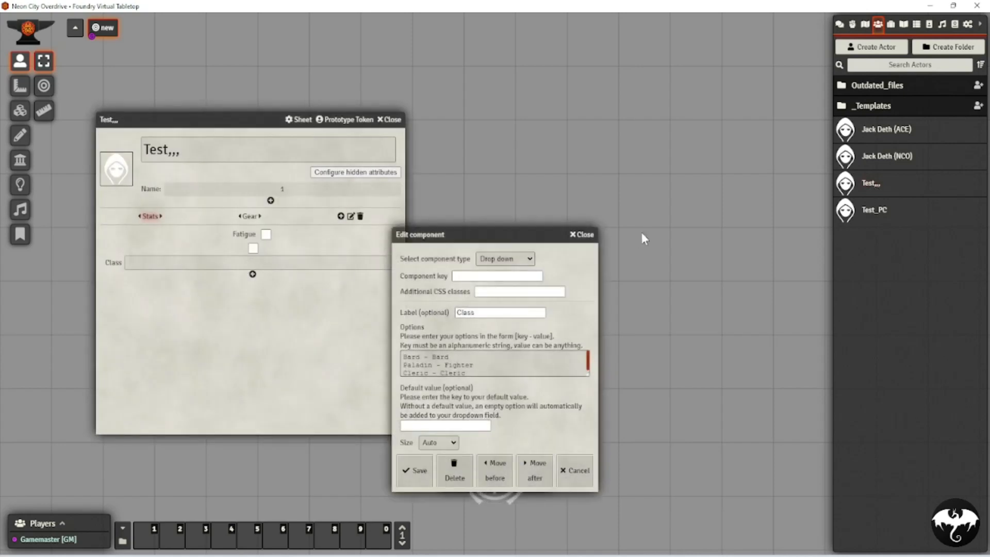
pyautogui.click(582, 235)
# - Set the component key of the template's Name text field to "name_of"
pyautogui.click(209, 198)
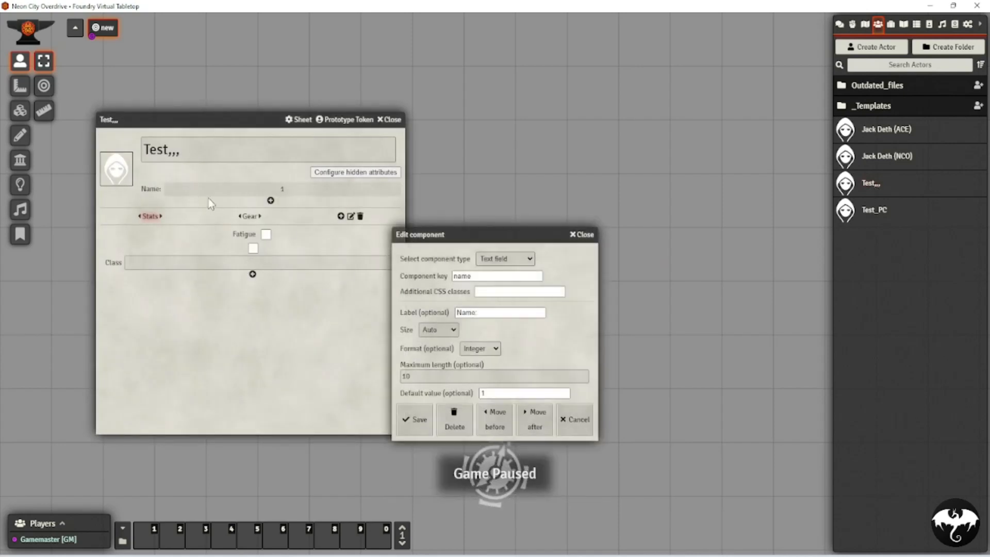
pyautogui.click(476, 276)
pyautogui.write('_of')
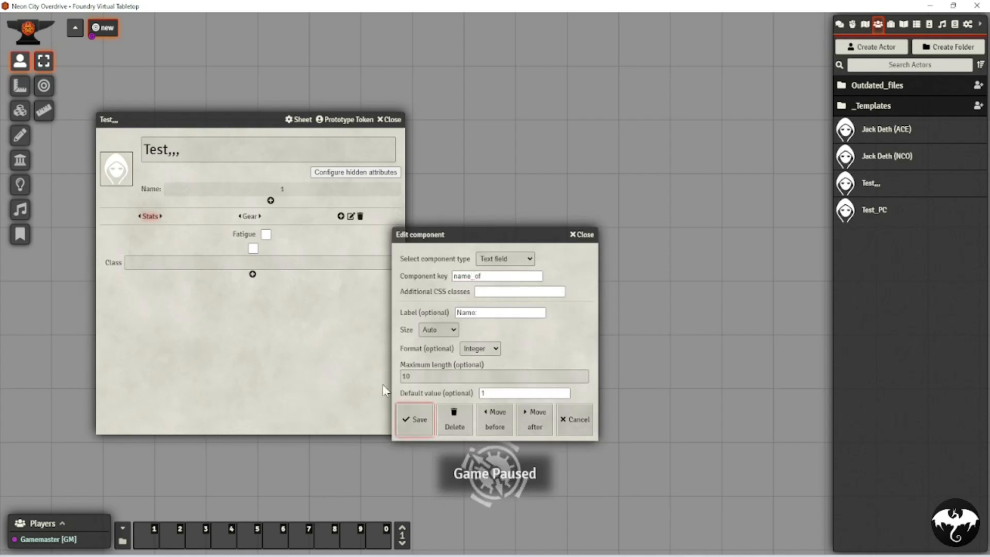
pyautogui.click(413, 418)
# - Remove the trailing commas from the template's name so it reads "Test", and close its sheet
pyautogui.click(205, 148)
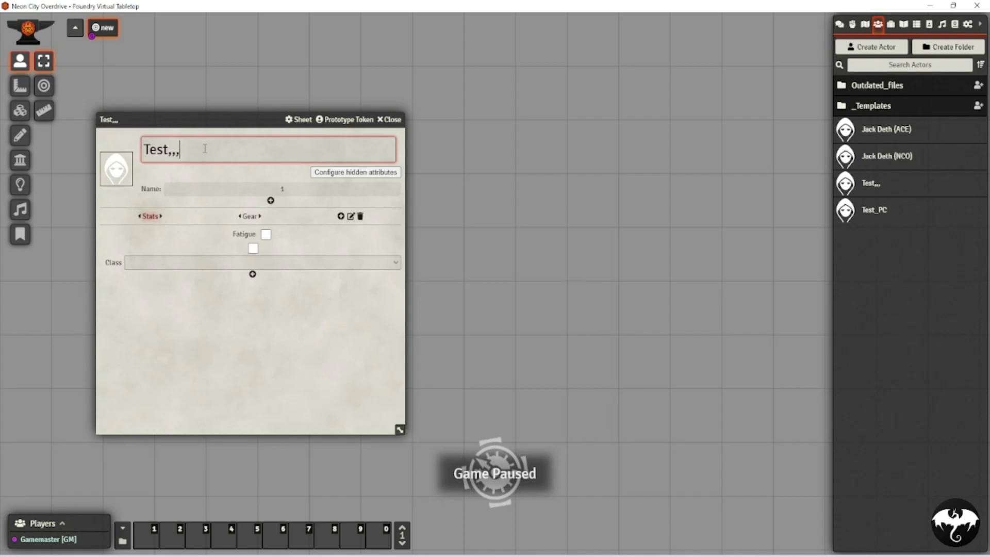
pyautogui.press('BackSpace')
pyautogui.press('BackSpace')
pyautogui.press('BackSpace')
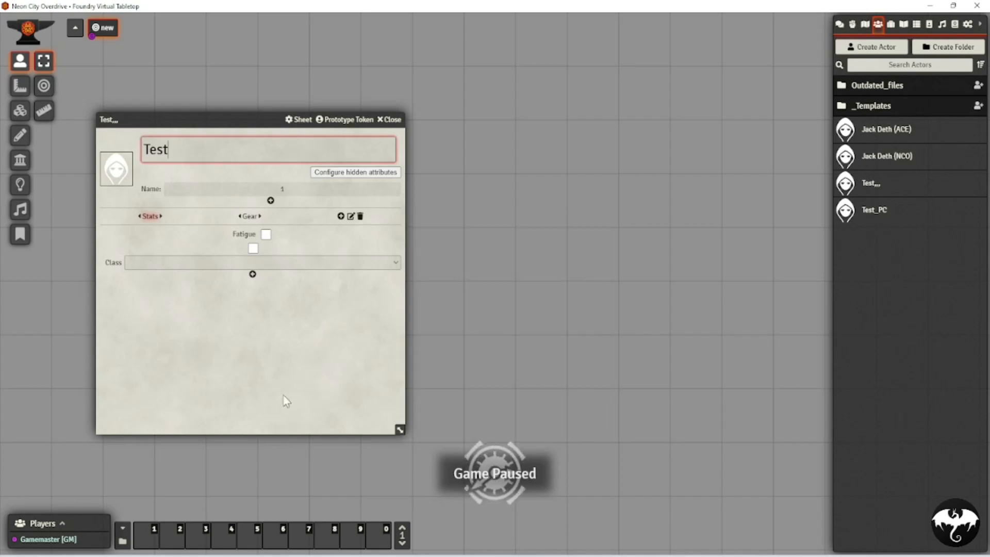
pyautogui.click(247, 327)
pyautogui.click(398, 121)
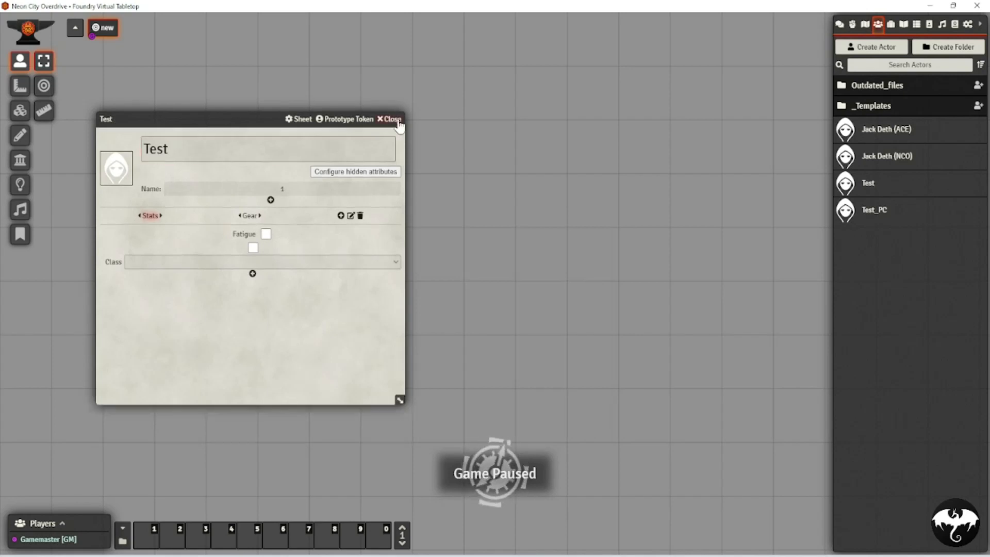
# - Reopen the Test template and review the Class drop-down's component settings without changing them
pyautogui.click(868, 184)
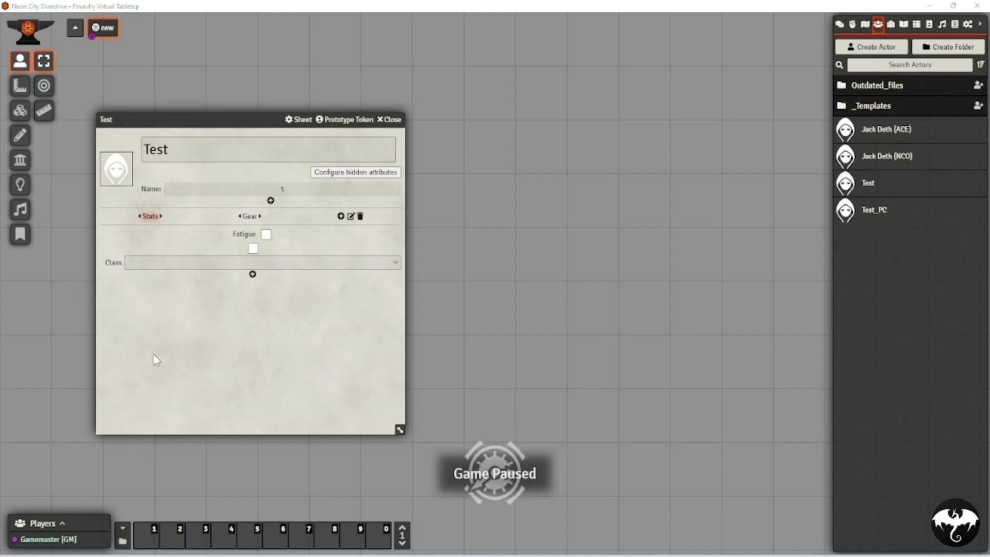
pyautogui.click(146, 260)
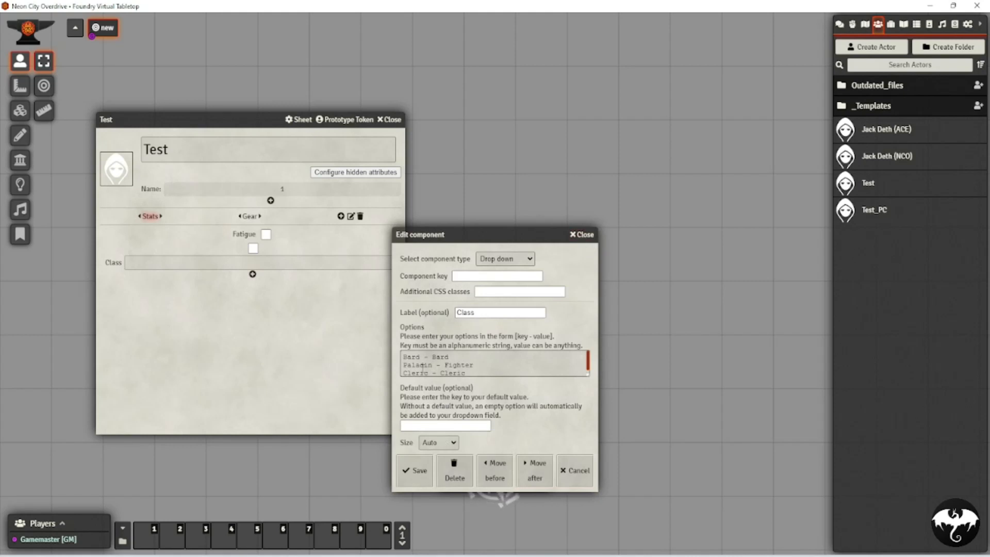
pyautogui.click(583, 235)
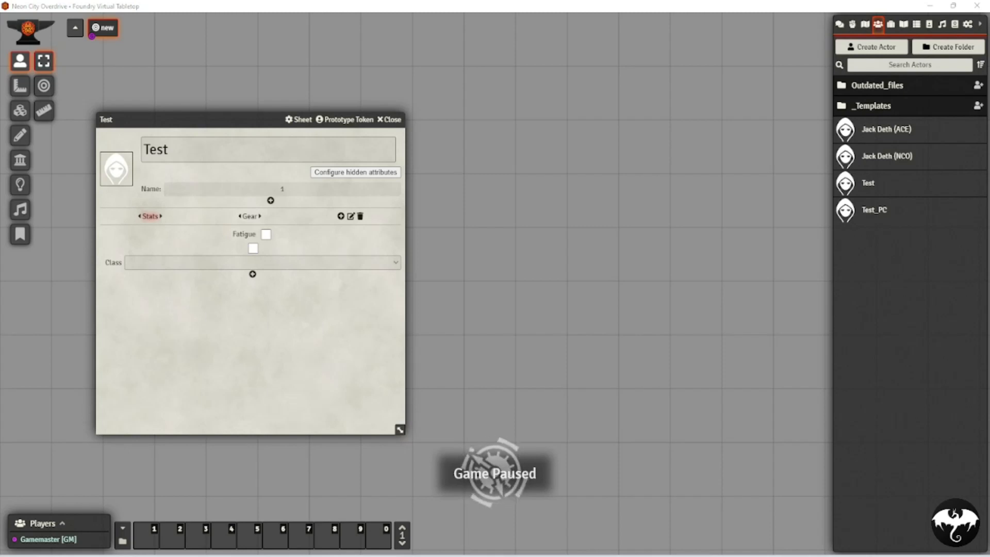
# - Add a panel with the component key "hp_panel" and a vertical layout below the Class drop-down on the Stats tab
pyautogui.click(253, 274)
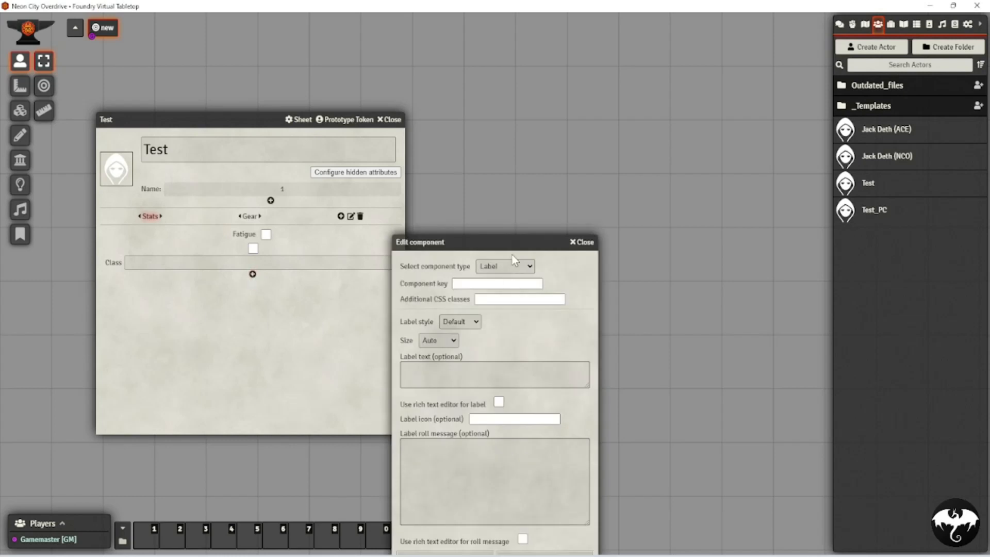
pyautogui.click(496, 266)
pyautogui.click(505, 370)
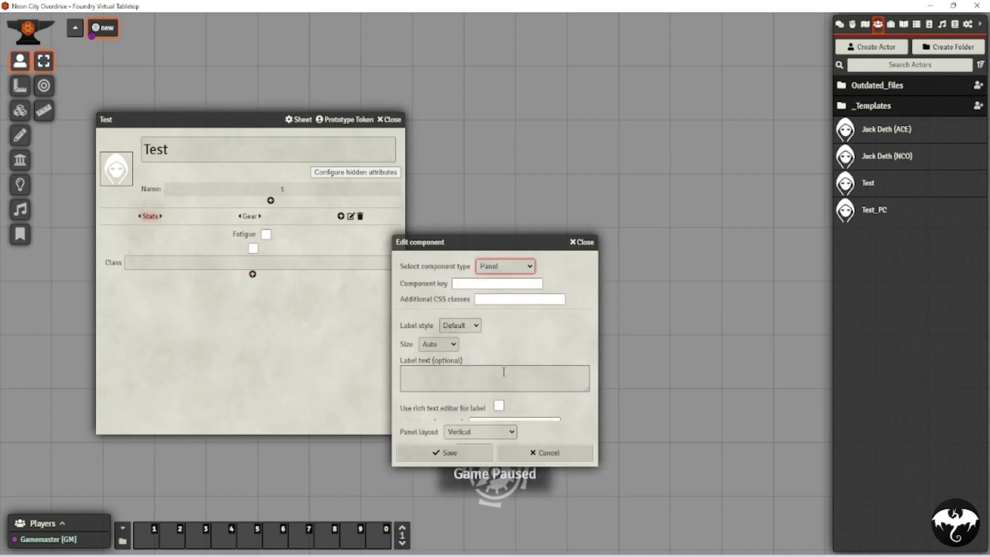
pyautogui.click(464, 282)
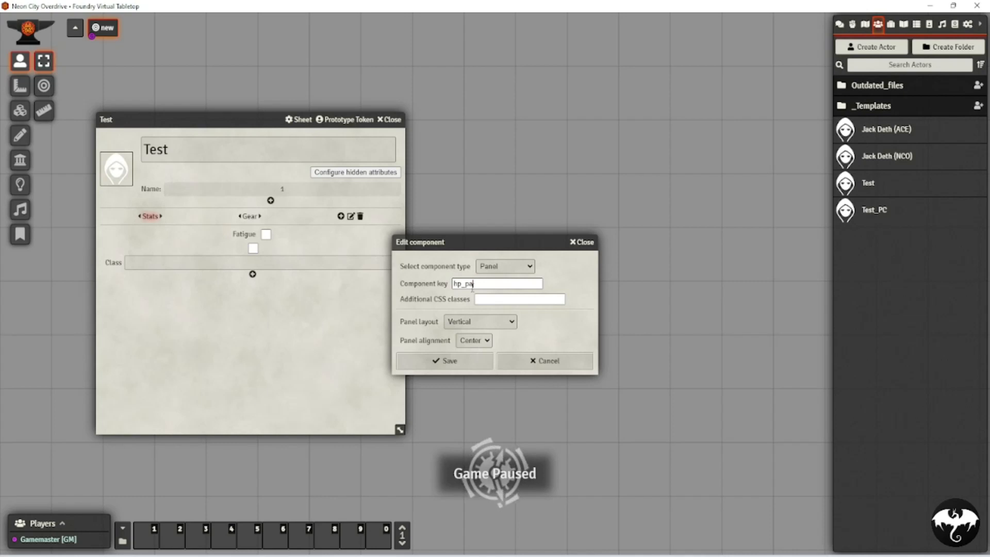
pyautogui.click(461, 325)
pyautogui.click(463, 326)
pyautogui.click(463, 326)
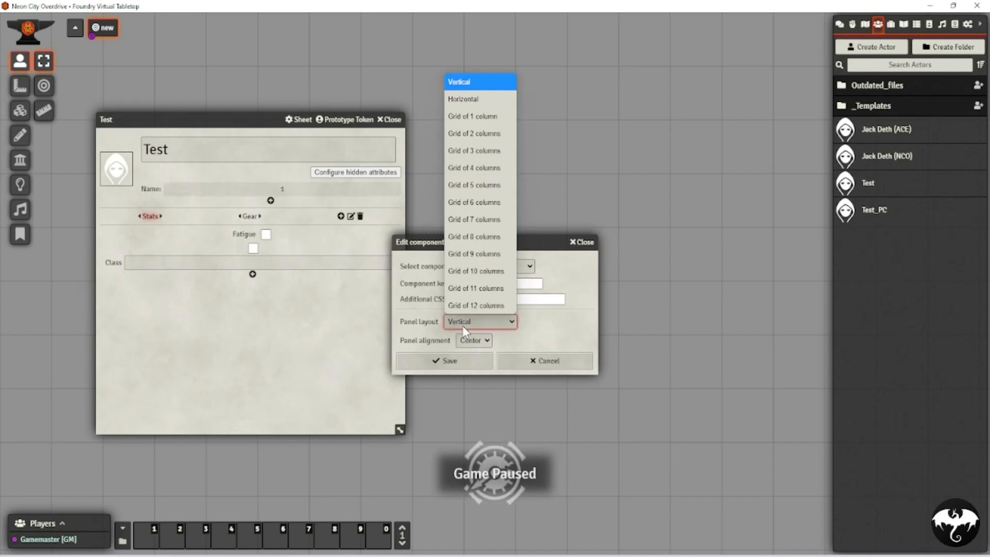
pyautogui.click(463, 326)
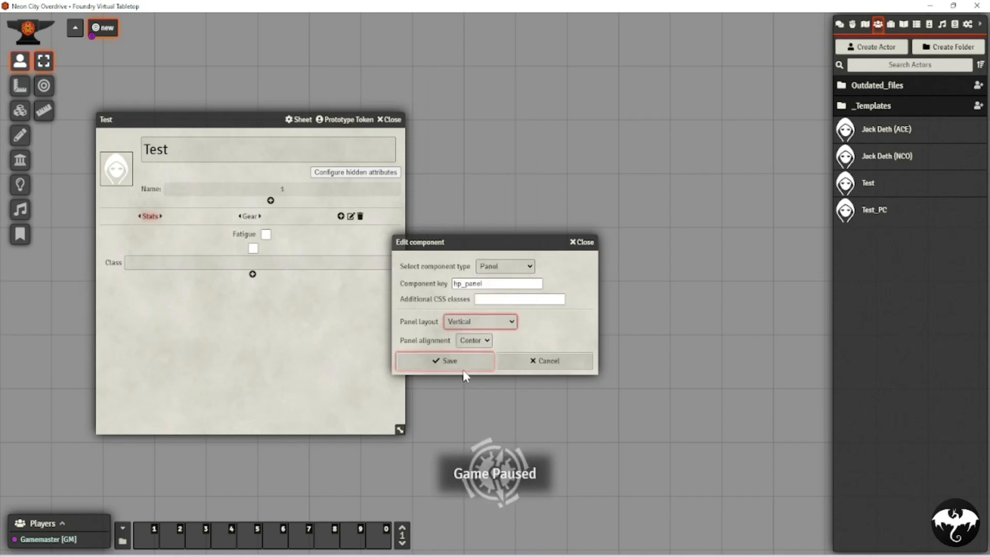
pyautogui.click(447, 363)
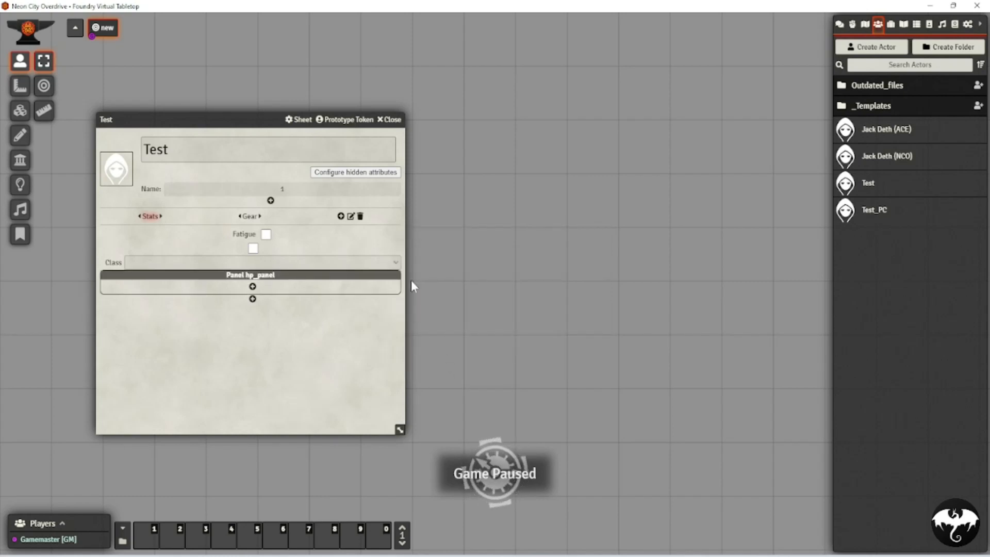
# - Add an unlabeled checkbox with the component key "hp1" inside the hp_panel panel
pyautogui.click(252, 286)
pyautogui.click(505, 266)
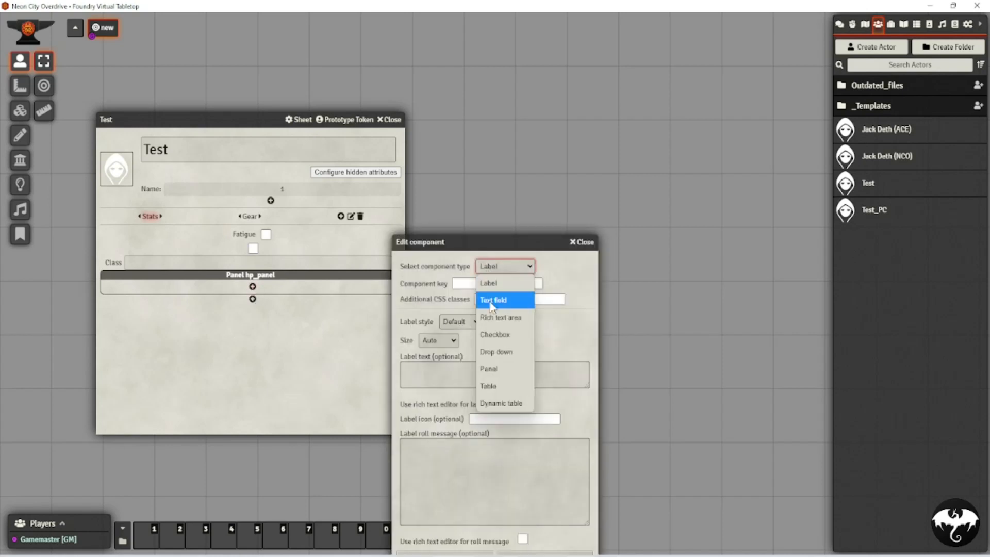
pyautogui.click(492, 333)
pyautogui.click(470, 286)
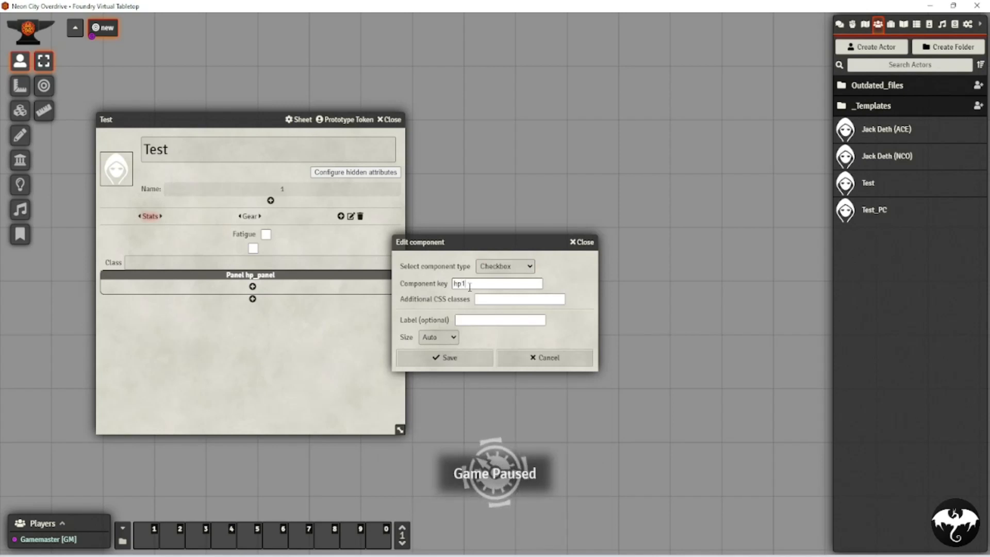
pyautogui.click(454, 358)
# - Add a second checkbox with the component key "hp2" below the first one in the hp_panel panel
pyautogui.click(252, 302)
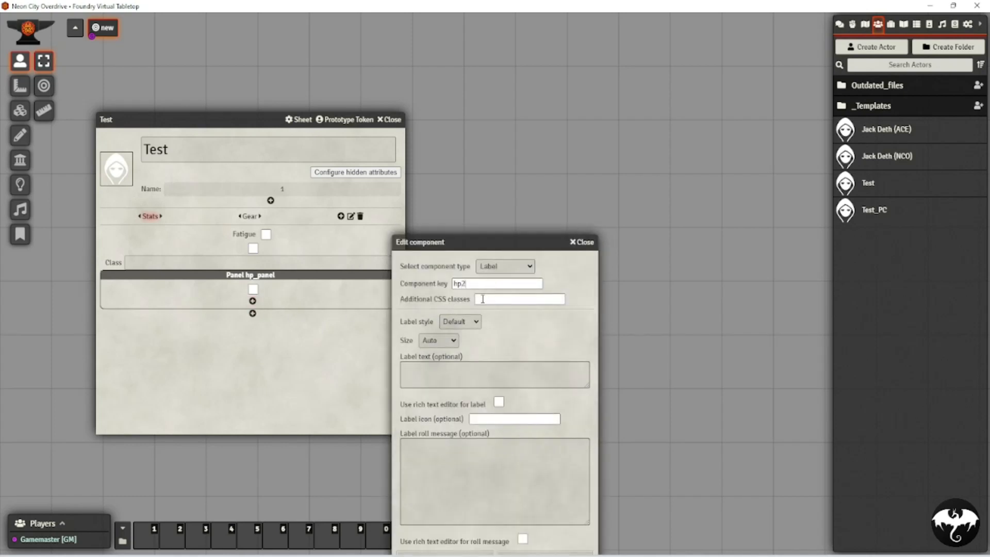
pyautogui.click(505, 266)
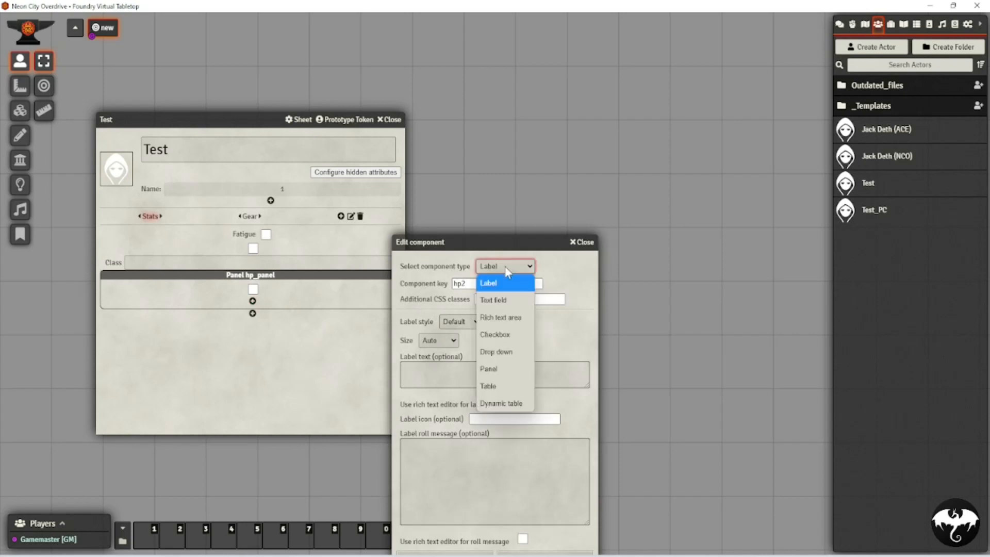
pyautogui.click(500, 333)
pyautogui.click(454, 357)
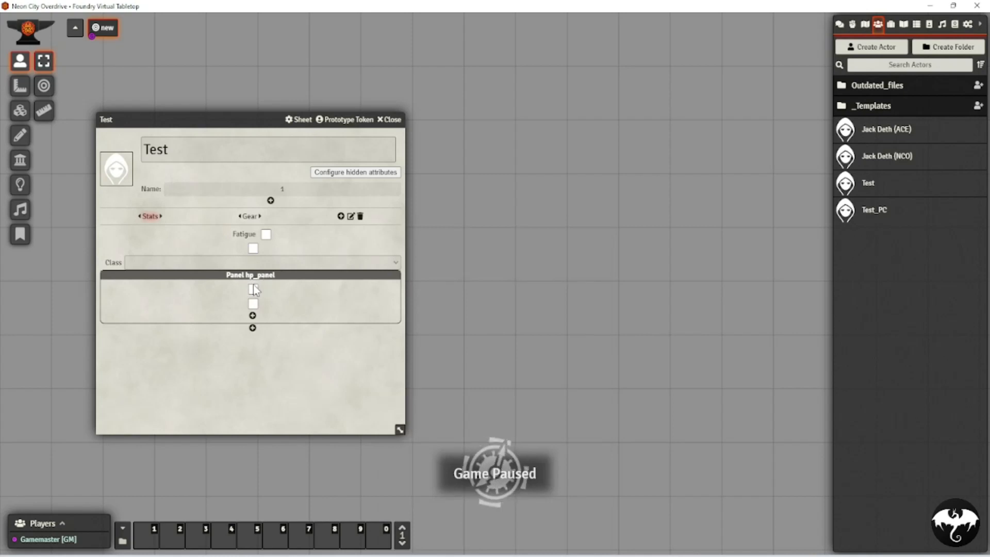
# - Open the component settings of the hp_panel panel
pyautogui.click(266, 278)
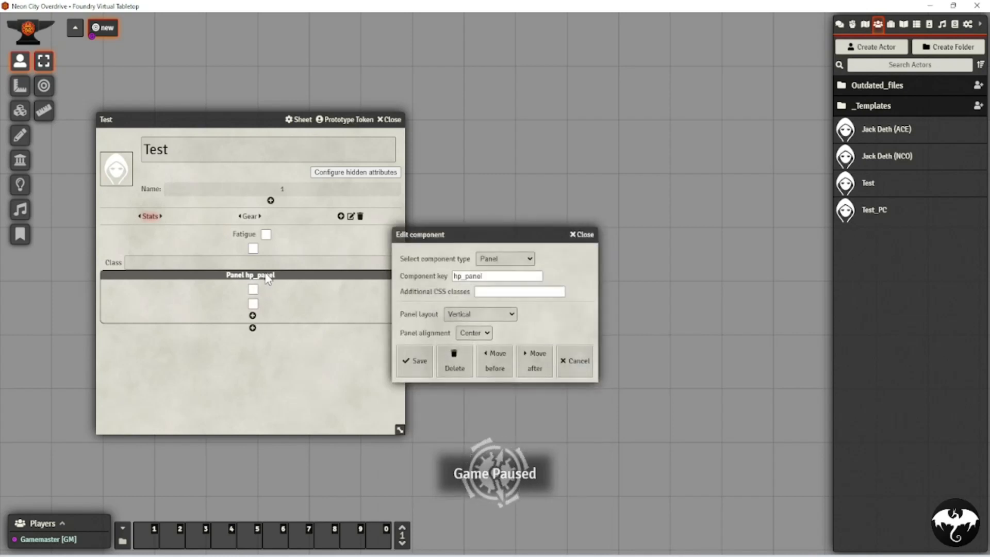
# - Set the layout of hp_panel to Horizontal
pyautogui.click(497, 315)
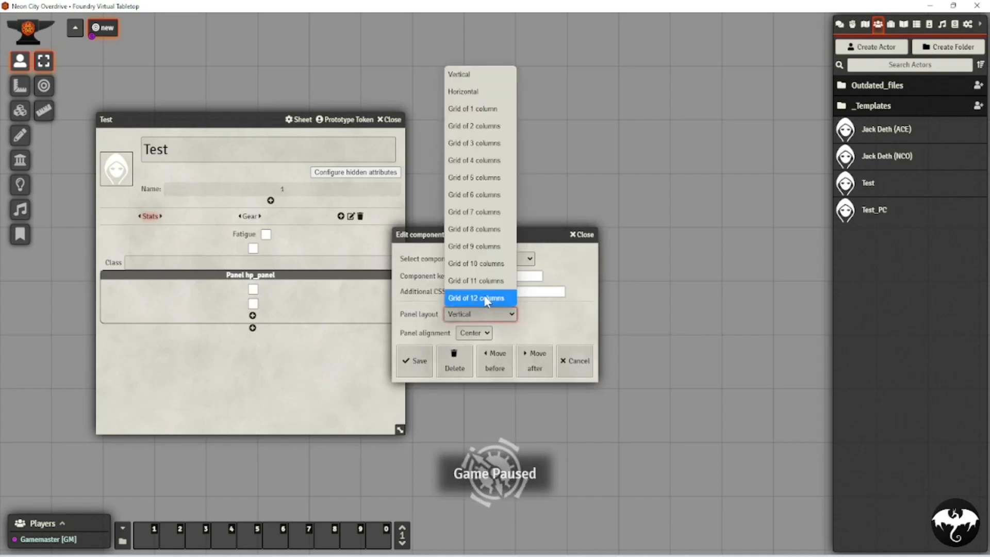
pyautogui.click(476, 97)
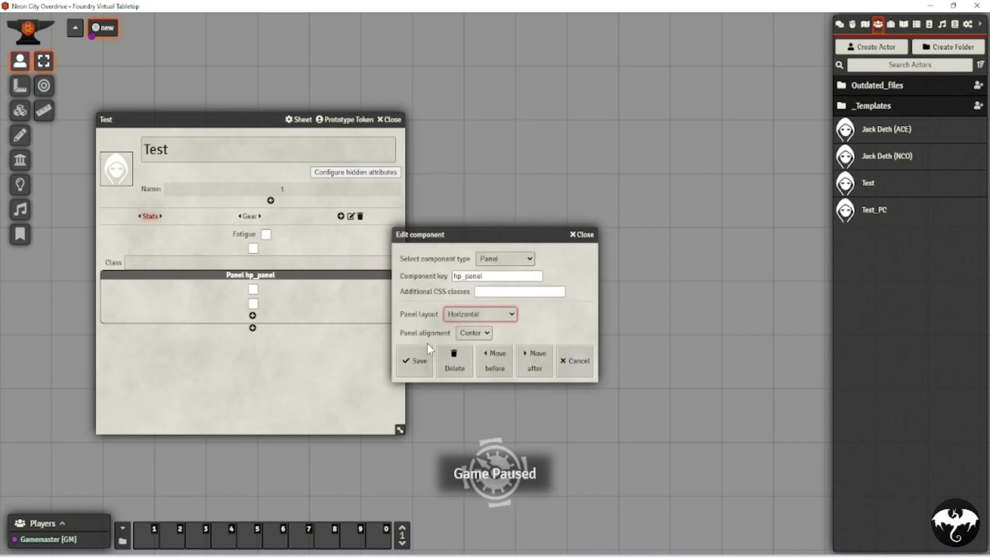
pyautogui.click(415, 358)
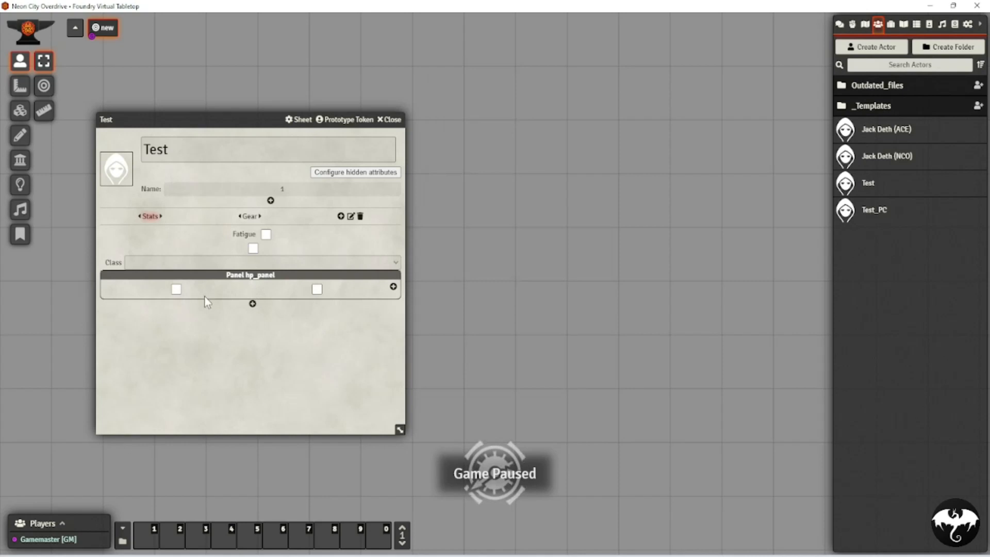
# - Add a Checkbox component with the key hp3 inside hp_panel
pyautogui.click(393, 287)
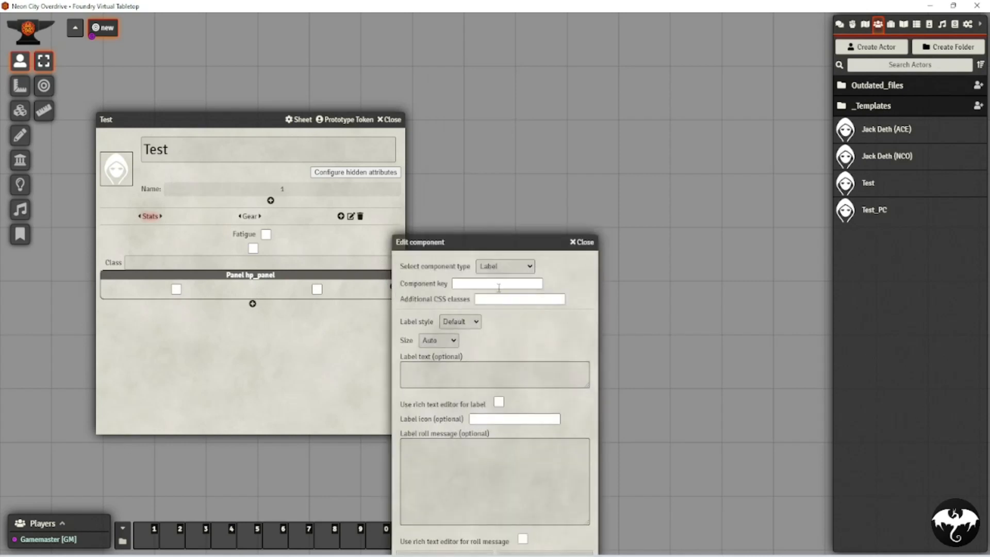
pyautogui.click(493, 267)
pyautogui.click(503, 335)
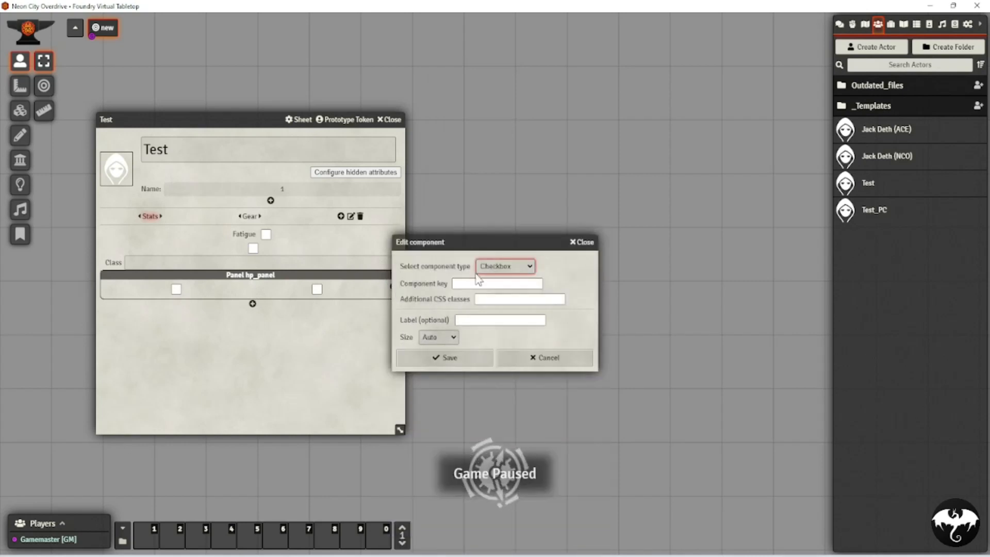
pyautogui.click(473, 285)
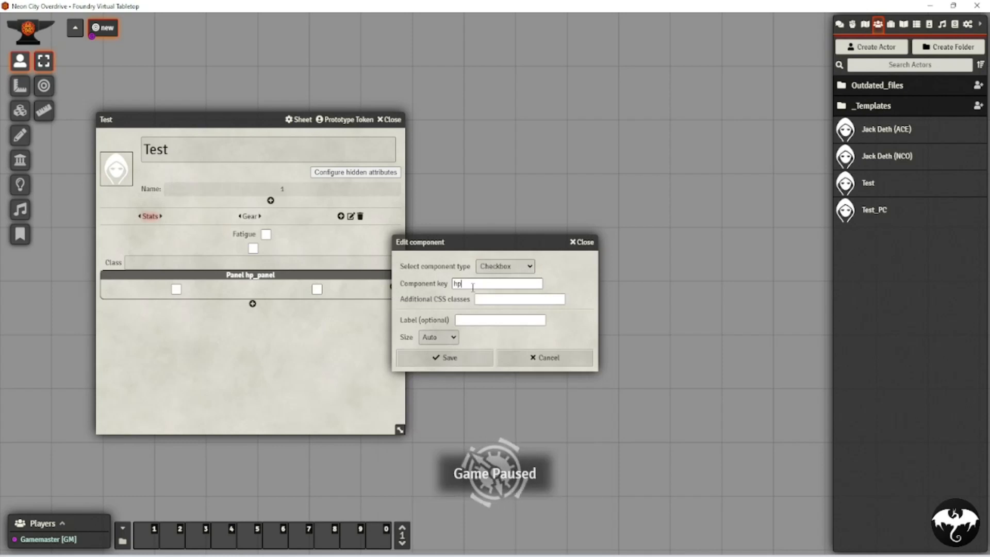
pyautogui.write('hp3')
pyautogui.click(433, 362)
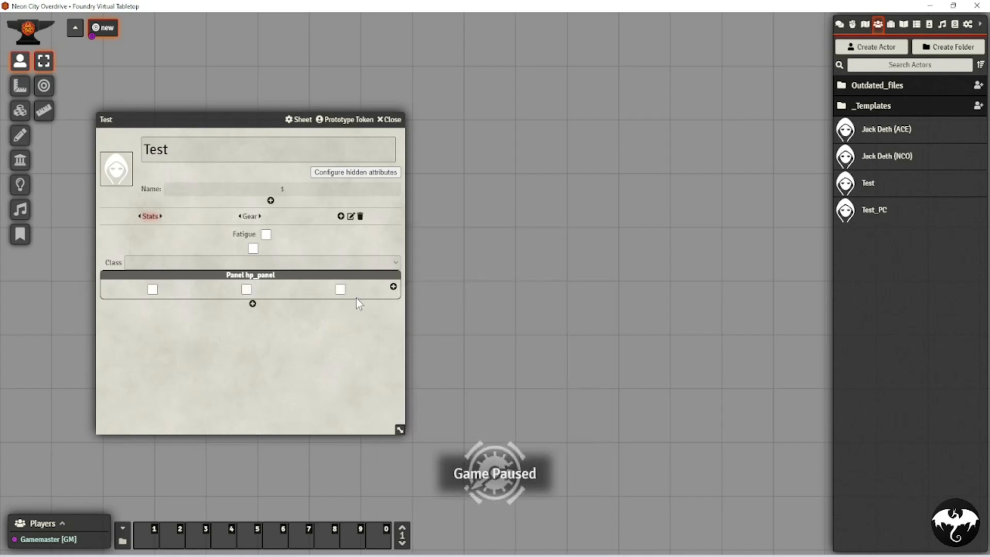
# - Set the hp_panel layout to Grid of 2 columns and reload the Test_PC sheet from its template
pyautogui.click(394, 288)
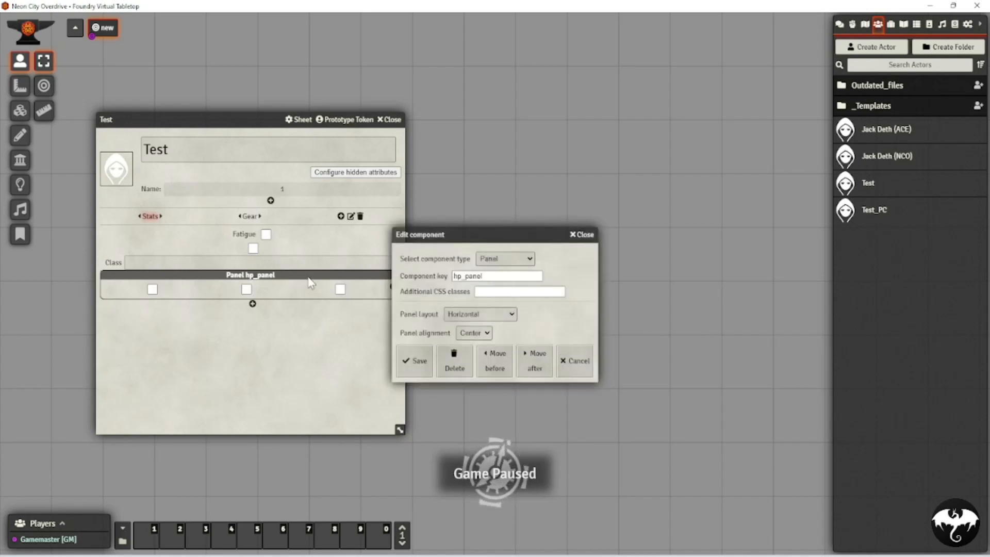
pyautogui.click(468, 315)
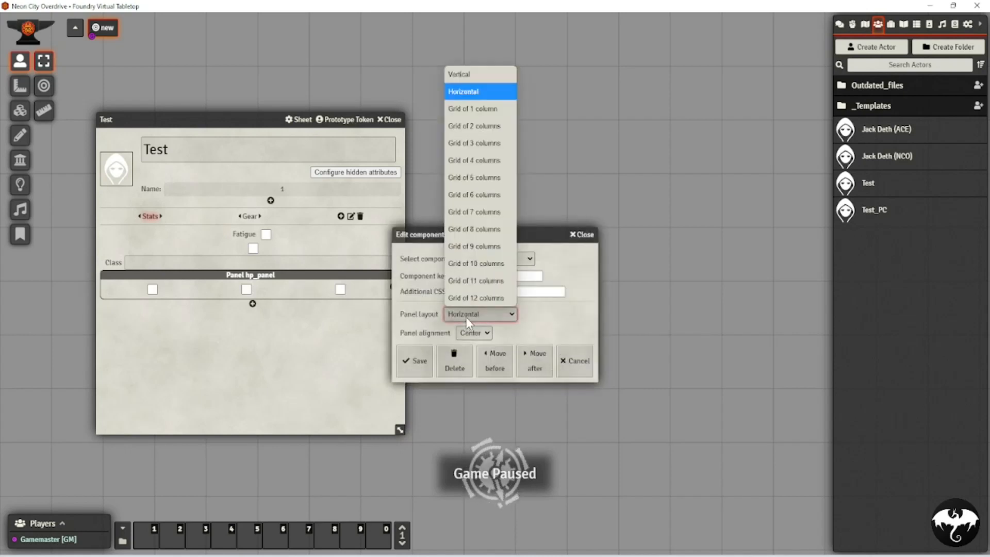
pyautogui.click(480, 127)
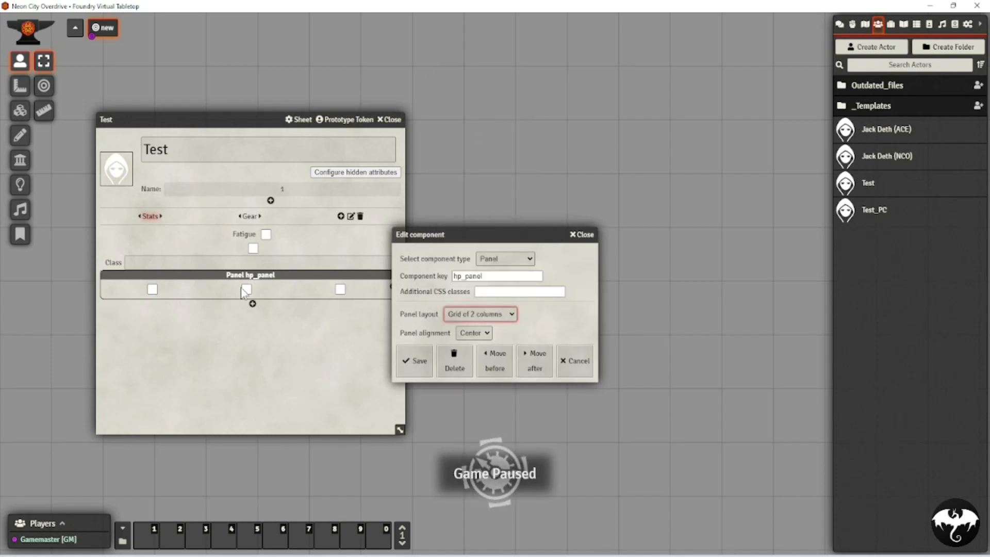
pyautogui.click(419, 362)
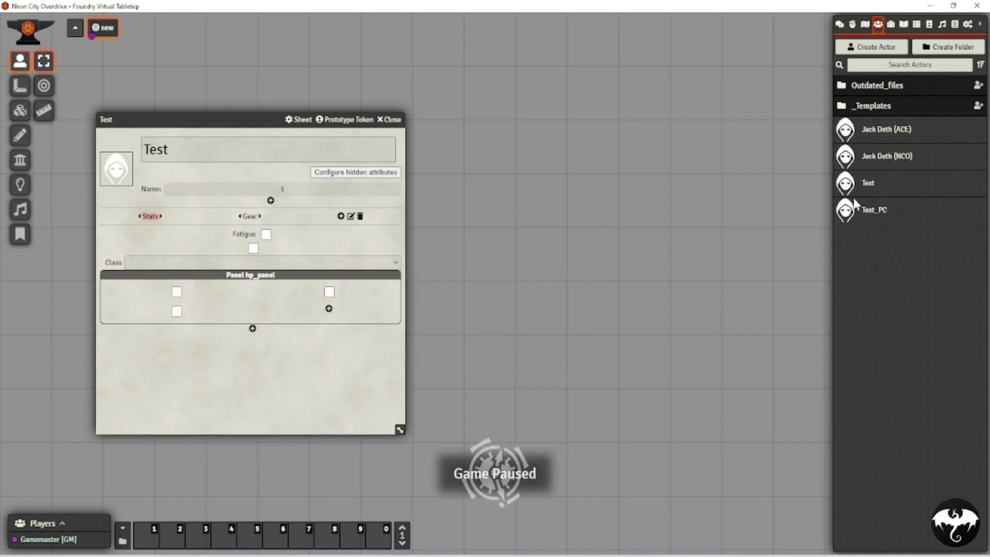
pyautogui.click(871, 212)
pyautogui.click(740, 190)
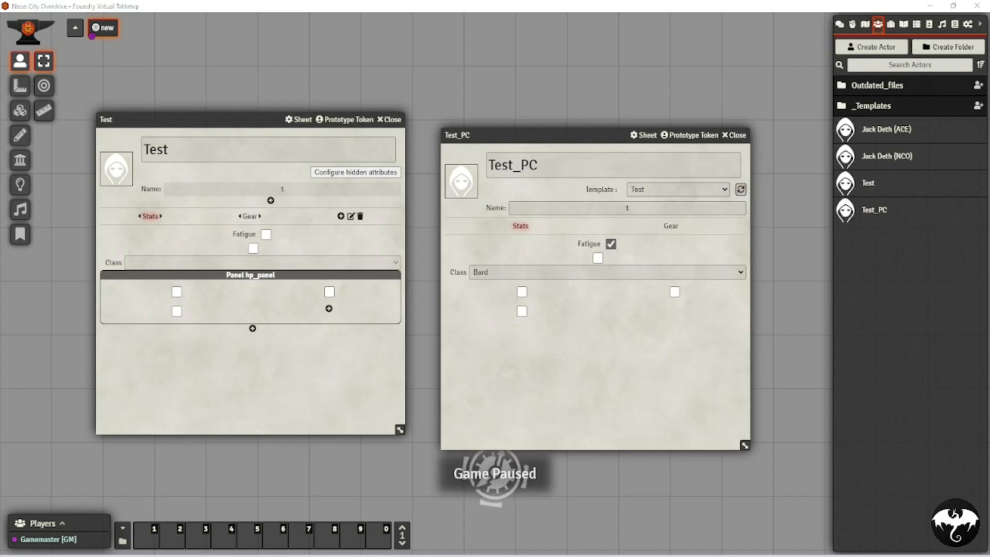
# - Set the panel alignment of hp_panel to Left
pyautogui.click(271, 275)
pyautogui.click(472, 333)
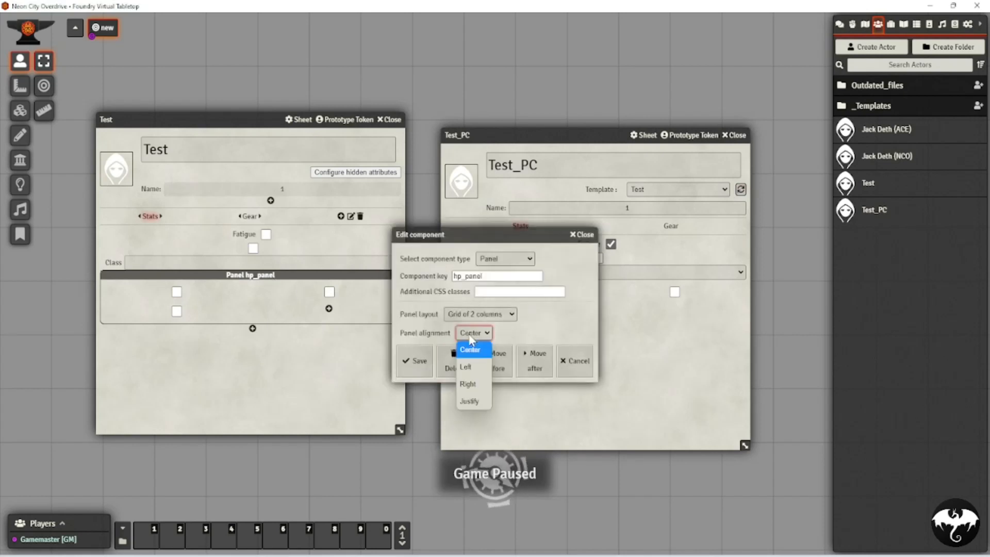
pyautogui.click(466, 367)
pyautogui.click(411, 361)
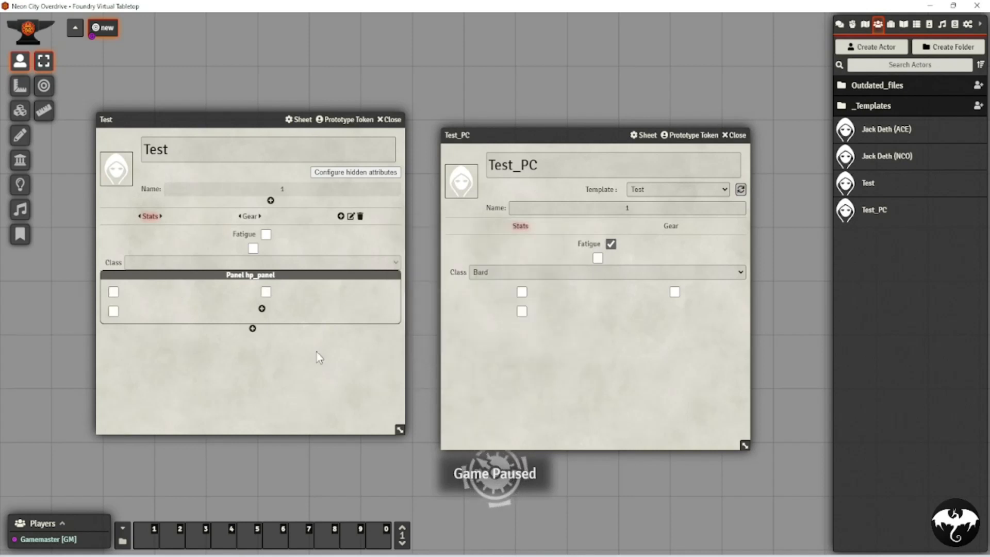
# - Set the hp_panel alignment to Right and reload the Test_PC sheet from its template
pyautogui.click(258, 275)
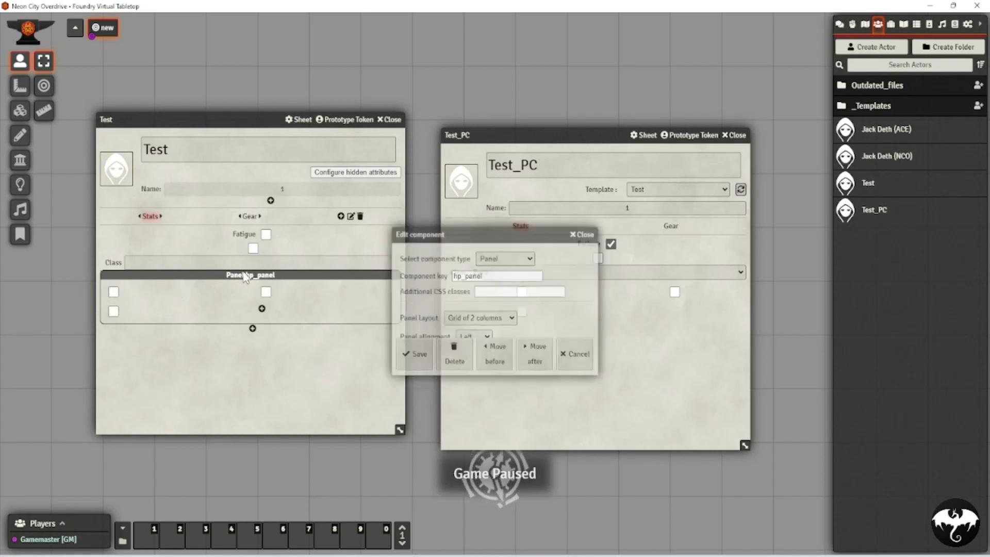
pyautogui.click(473, 333)
pyautogui.click(468, 384)
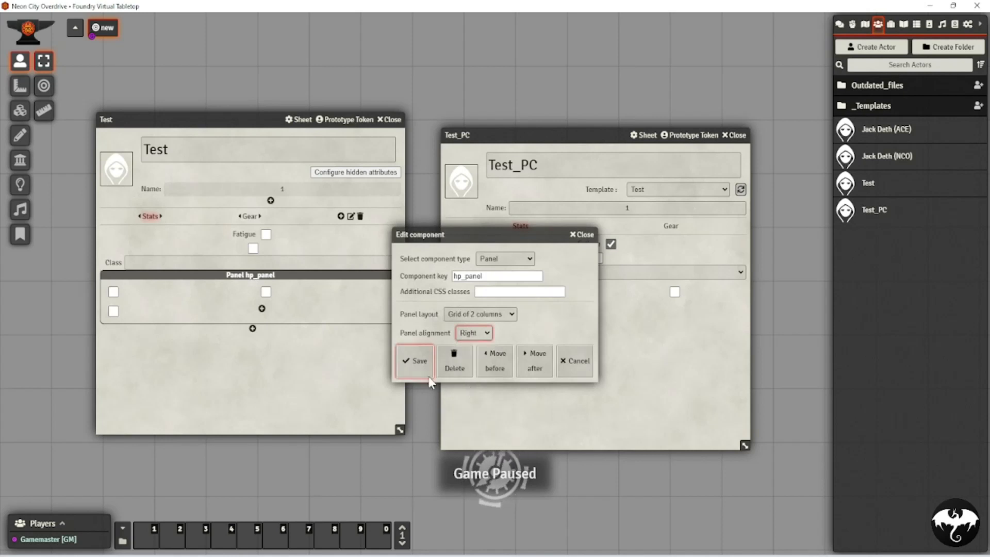
pyautogui.click(415, 364)
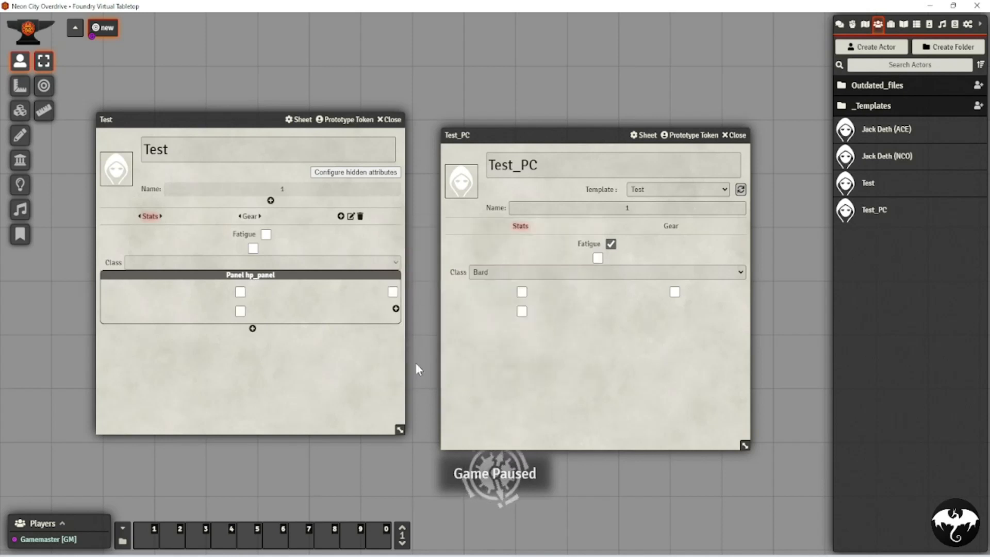
pyautogui.click(742, 191)
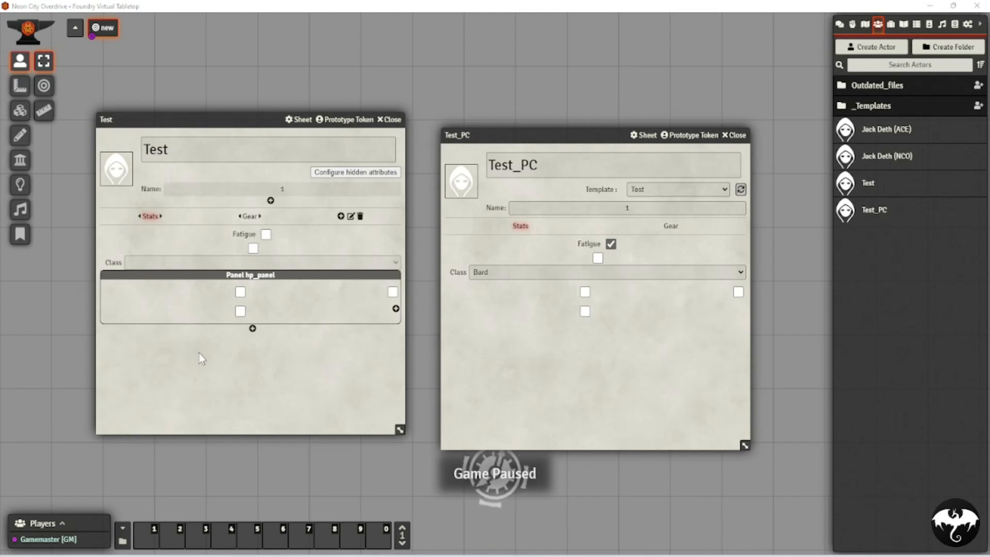
# - Set up a new Table component below hp_panel with the key table1, 3 rows and 3 columns
pyautogui.click(252, 329)
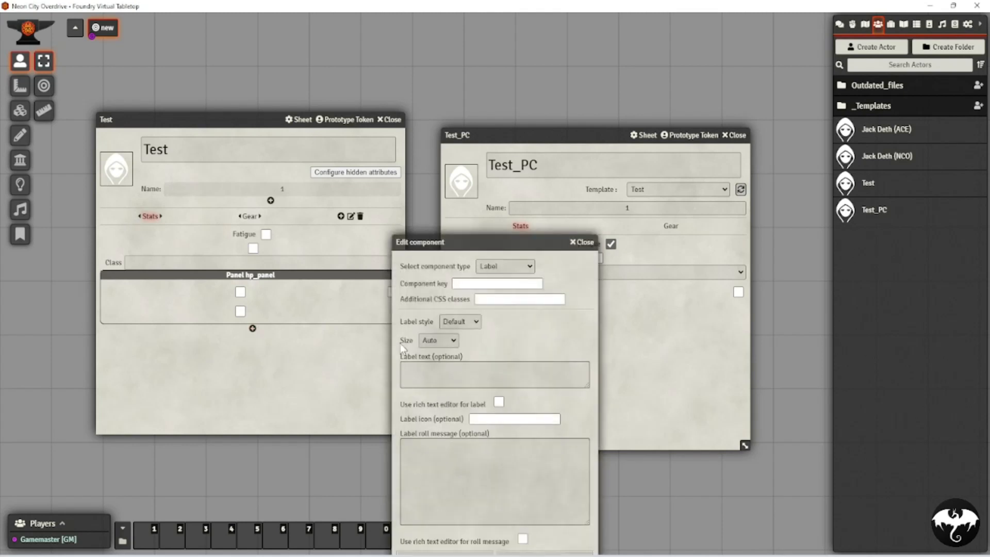
pyautogui.click(489, 266)
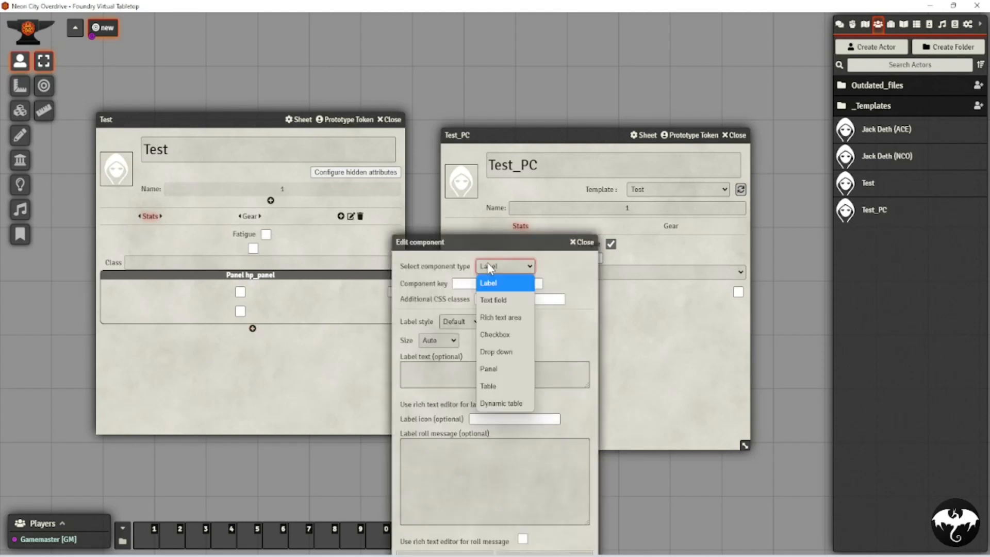
pyautogui.click(488, 387)
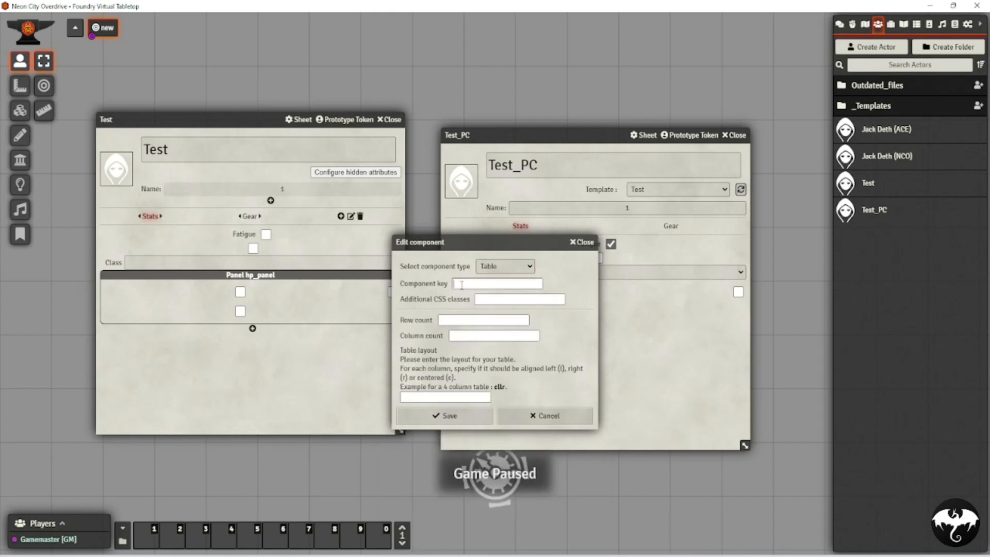
pyautogui.write('ta')
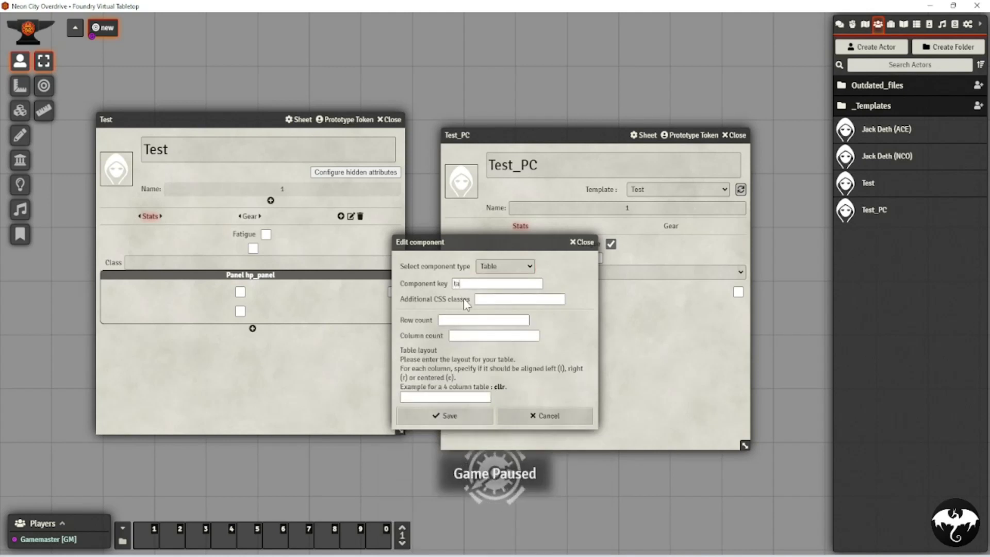
pyautogui.write('ble1')
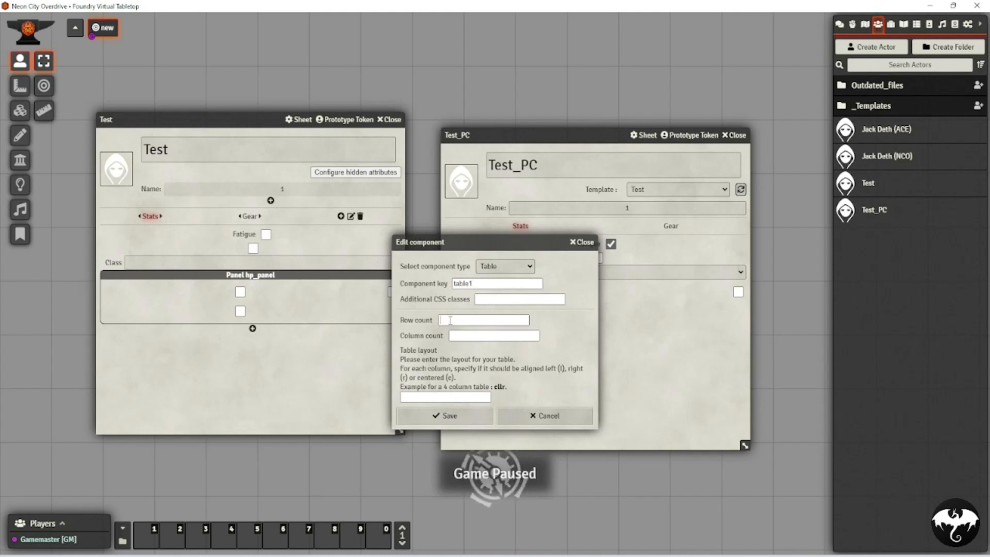
pyautogui.write('3')
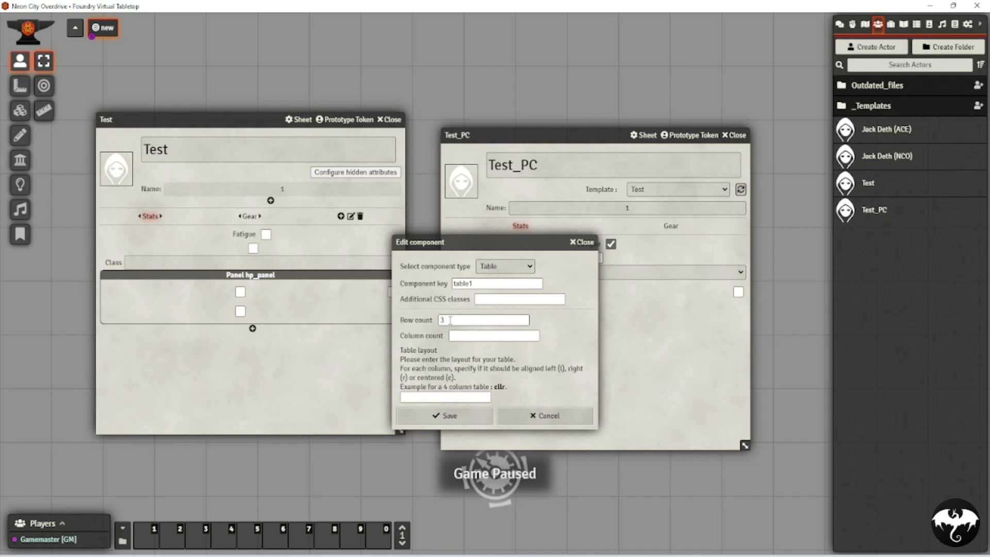
pyautogui.click(462, 336)
pyautogui.write('3')
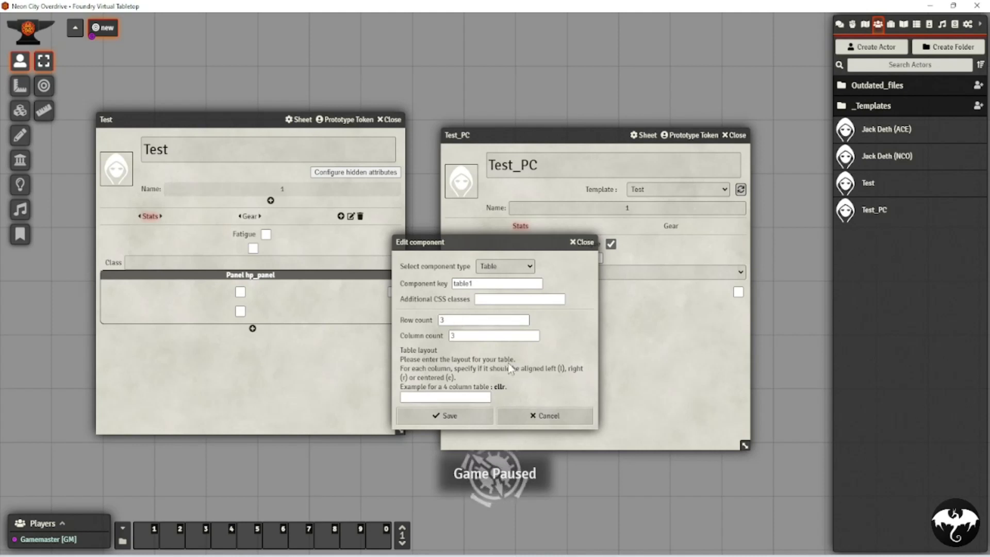
# - Save the table with the column layout lcr and reload the Test_PC sheet from its template
pyautogui.click(426, 395)
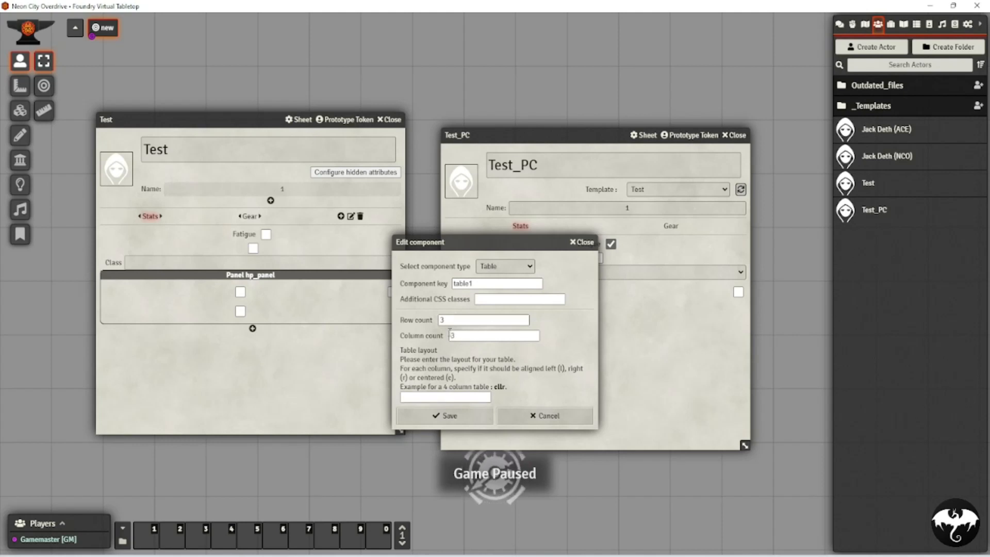
pyautogui.write('l')
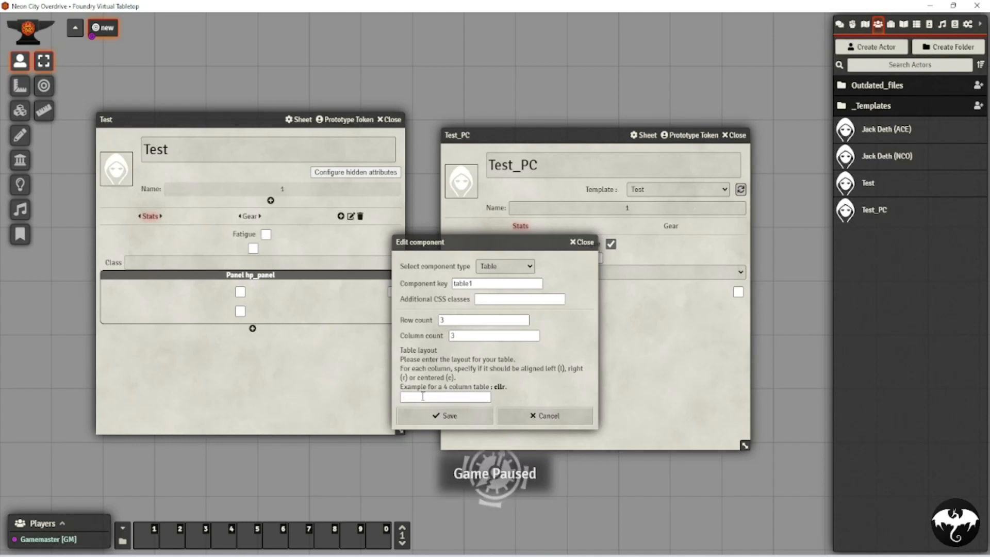
pyautogui.write('cr')
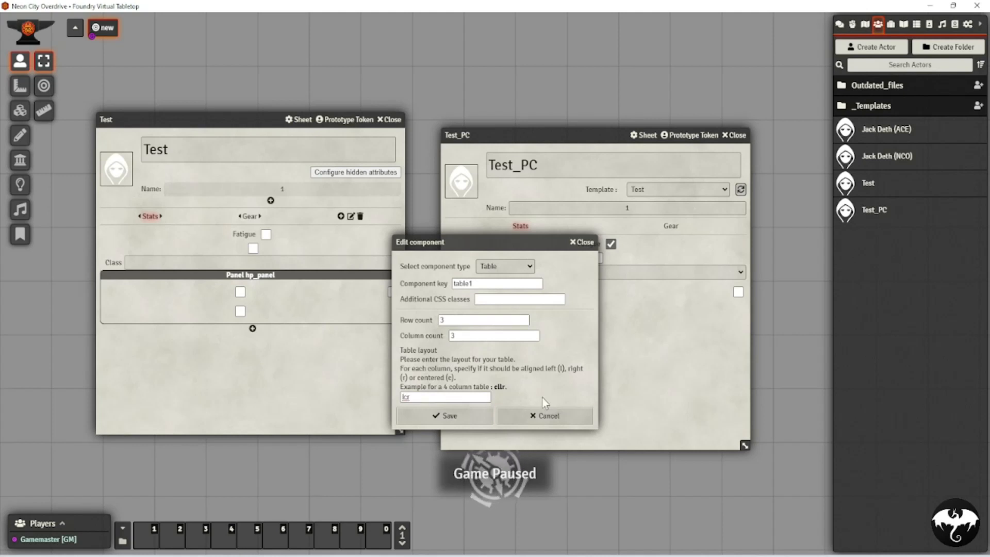
pyautogui.click(455, 416)
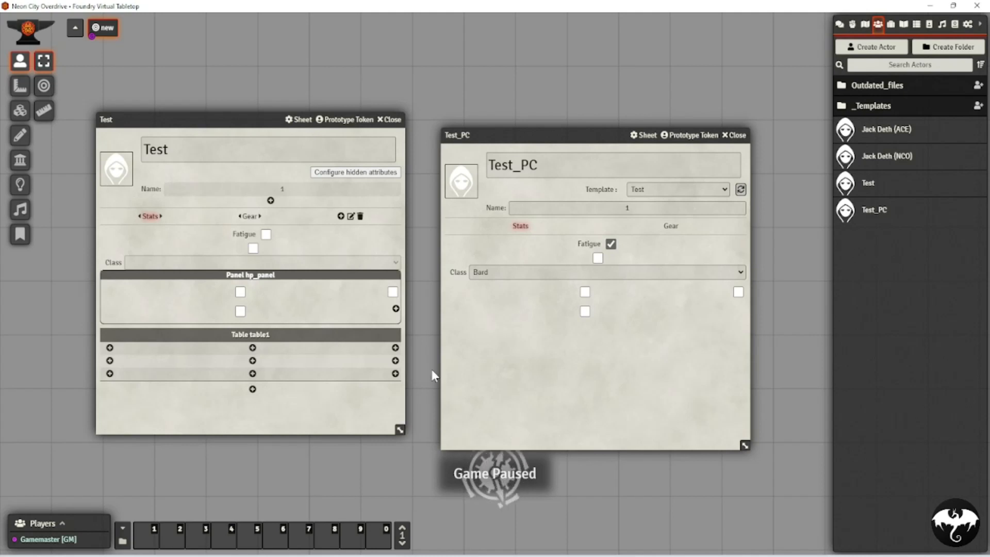
pyautogui.click(739, 189)
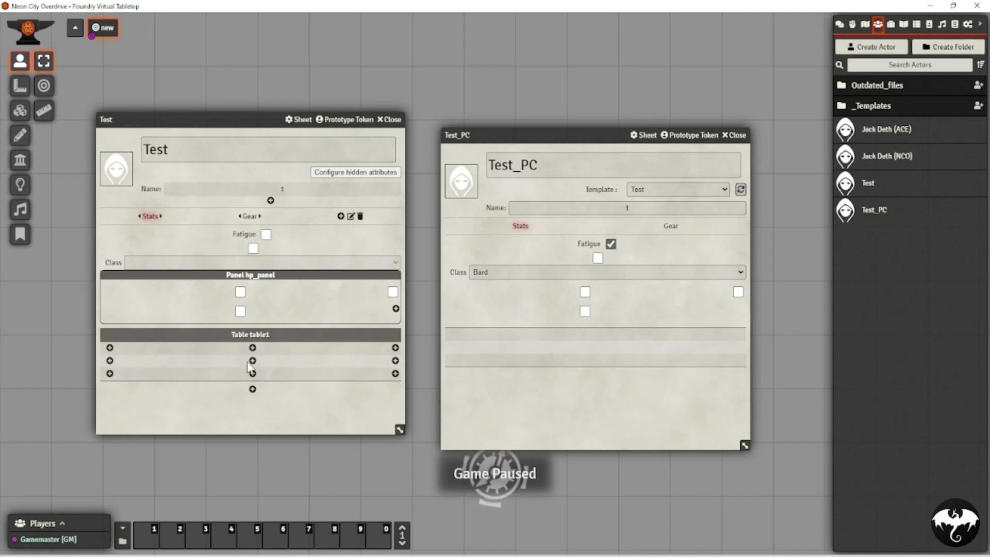
# - Add a Label with the key name54 and the text "Name:" to the first cell of table1
pyautogui.click(110, 348)
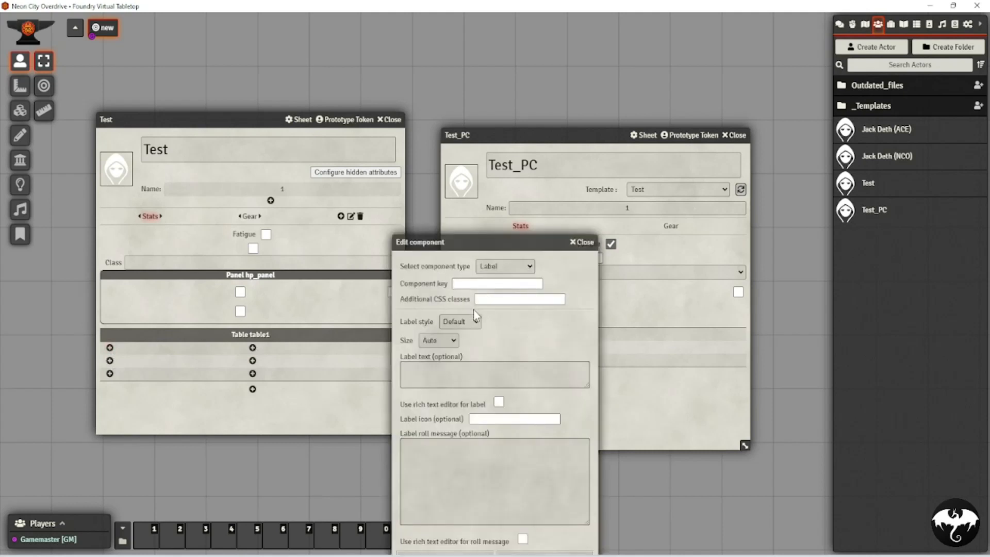
pyautogui.write('nae54')
pyautogui.press('Left')
pyautogui.press('Left')
pyautogui.write('m')
pyautogui.click(421, 374)
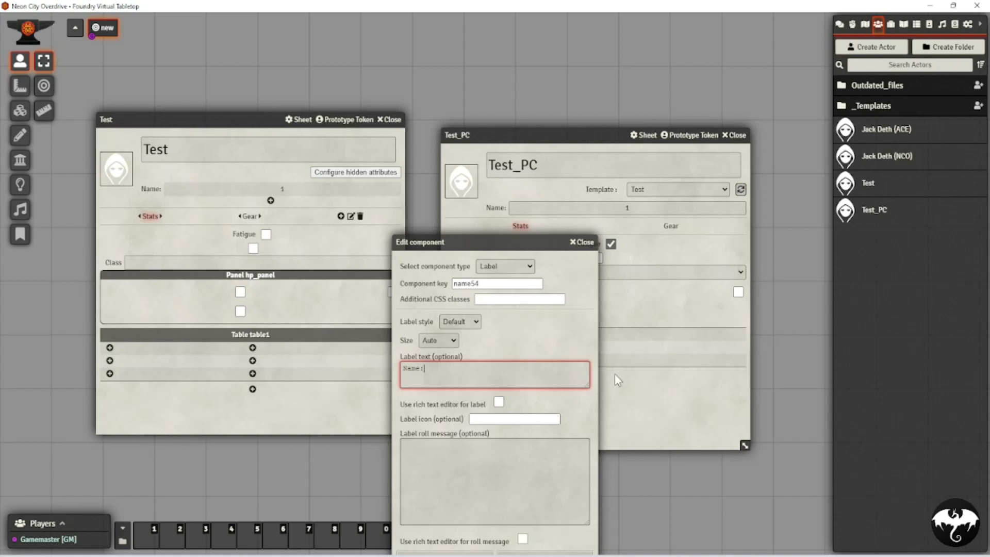
pyautogui.write('Name:')
pyautogui.moveTo(499, 235); pyautogui.dragTo(516, 145)
pyautogui.click(462, 469)
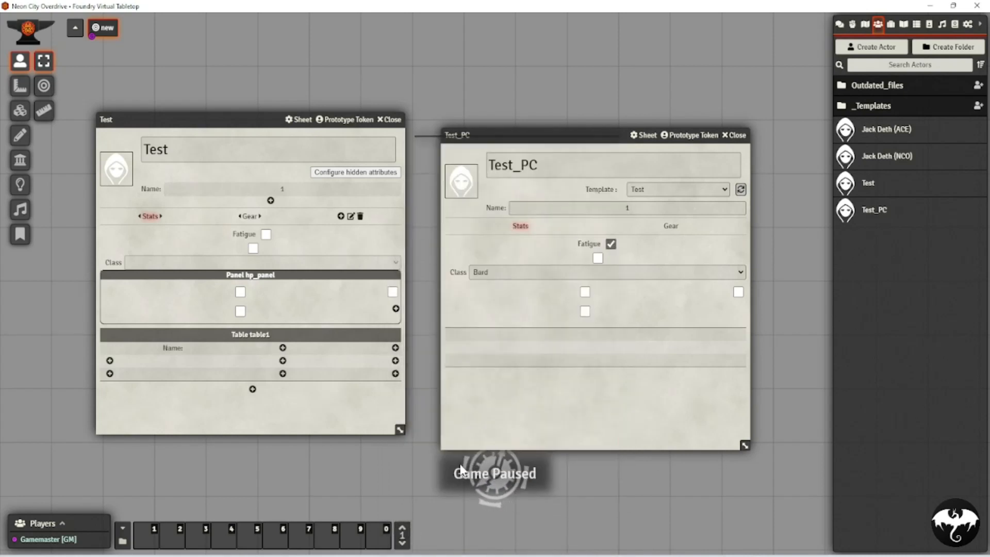
# - Add a Text field with the key name54_result and a maximum length of 10 to the second cell of table1's first row
pyautogui.click(283, 348)
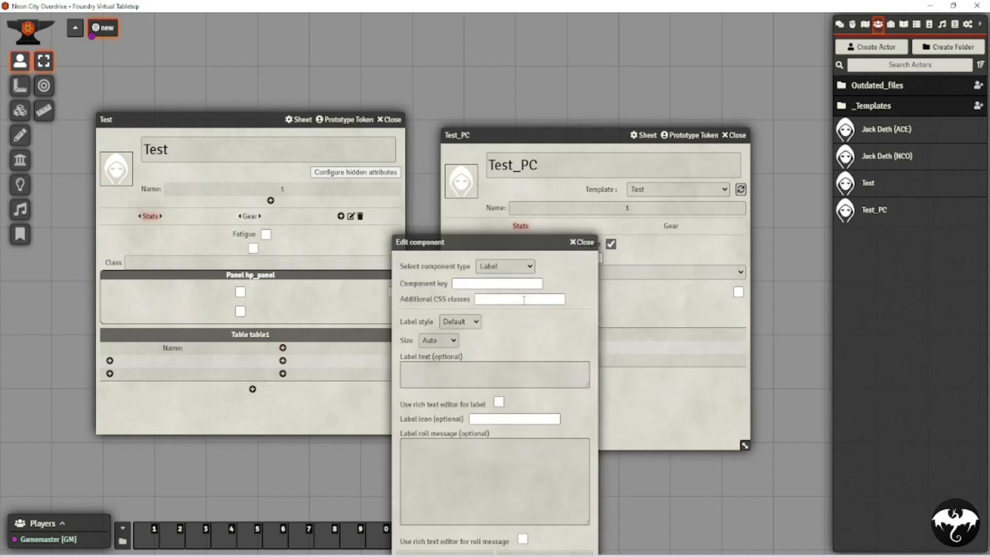
pyautogui.click(496, 264)
pyautogui.click(487, 299)
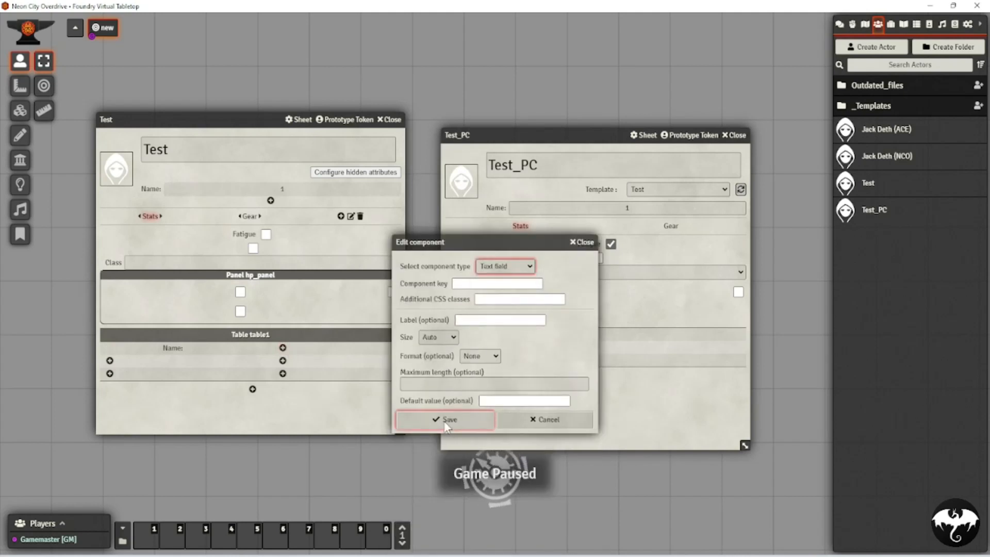
pyautogui.click(468, 283)
pyautogui.write('n')
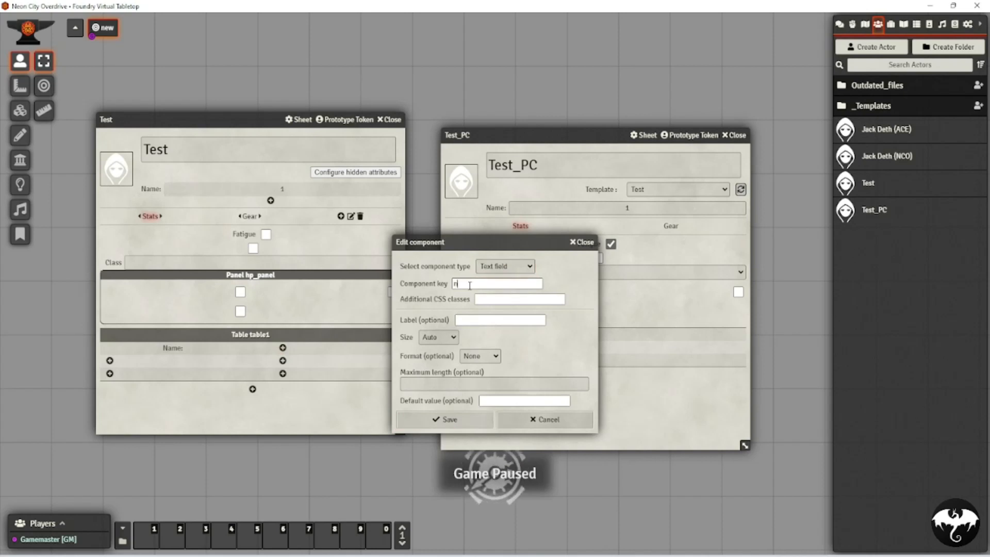
pyautogui.write('ame54_result')
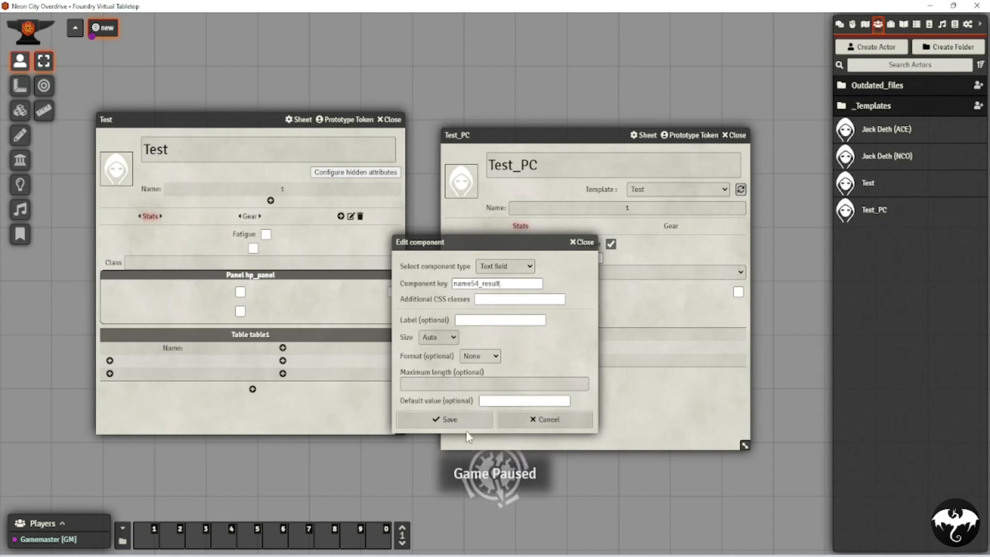
pyautogui.click(458, 383)
pyautogui.write('10')
pyautogui.click(445, 419)
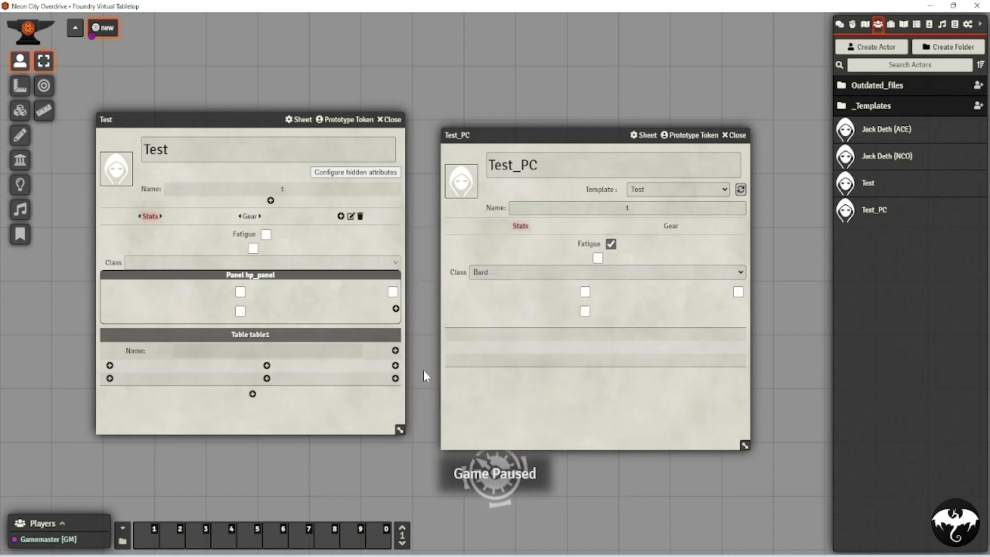
# - Add a Checkbox with the key name54check to the third cell of table1's first row and reload the Test_PC sheet from its template
pyautogui.click(395, 352)
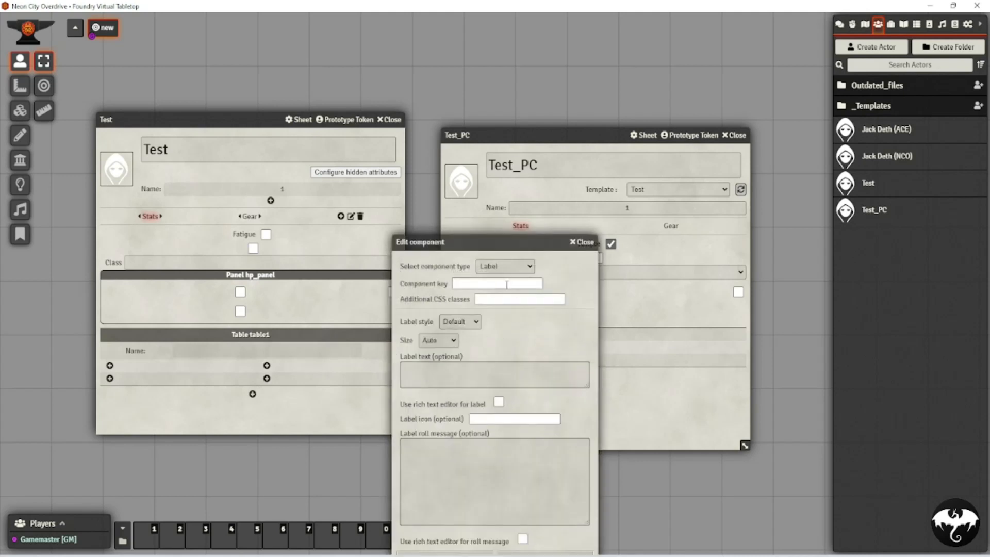
pyautogui.click(500, 266)
pyautogui.click(496, 334)
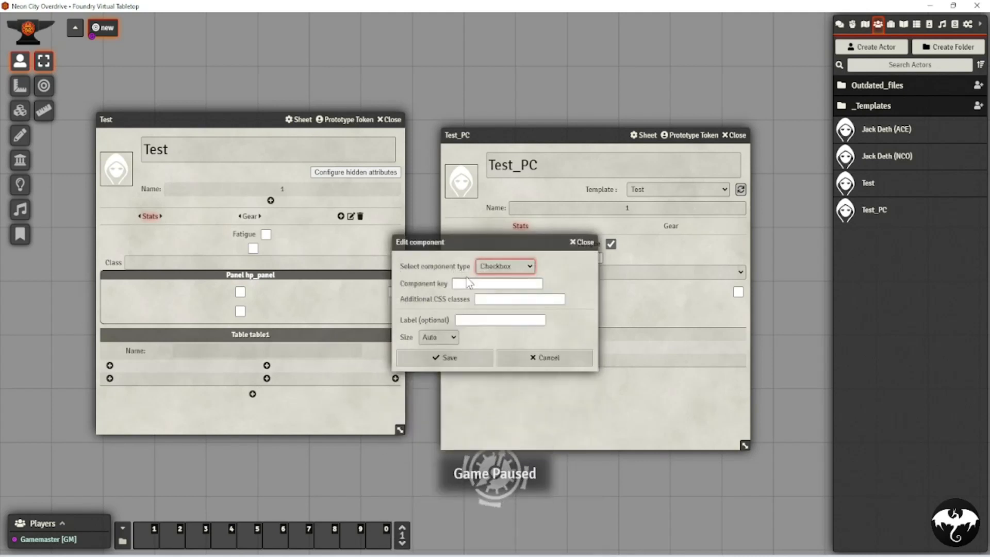
pyautogui.click(461, 285)
pyautogui.write('name5')
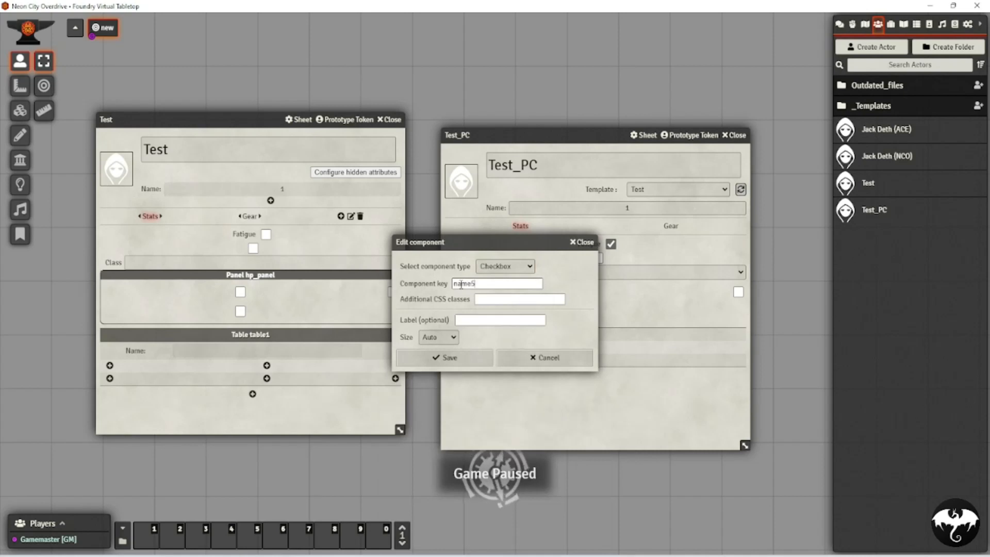
pyautogui.write('4check')
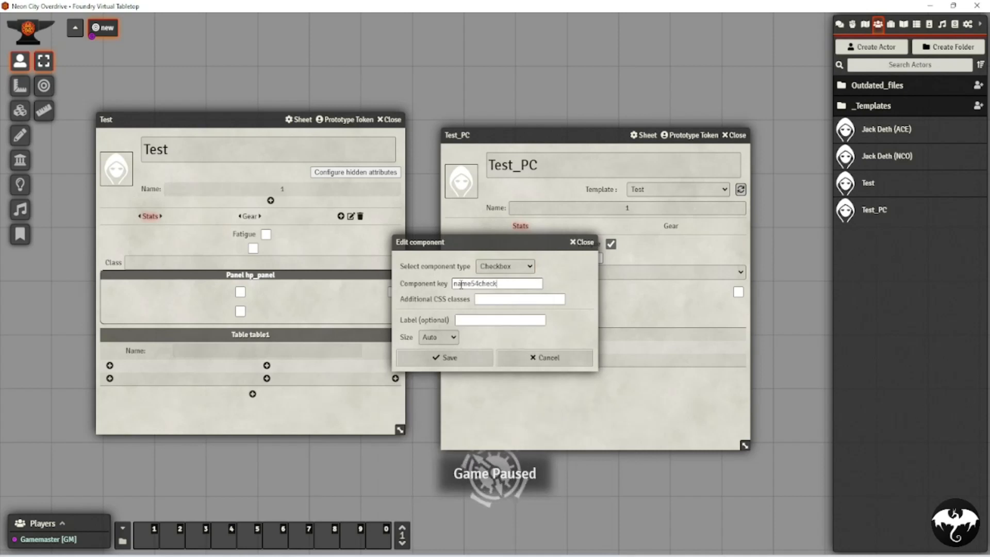
pyautogui.click(457, 358)
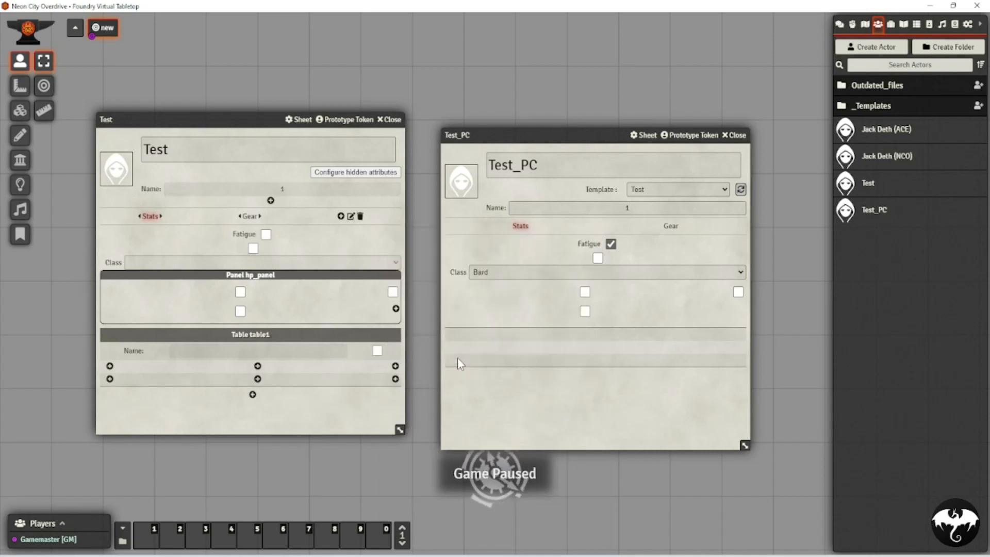
pyautogui.click(741, 192)
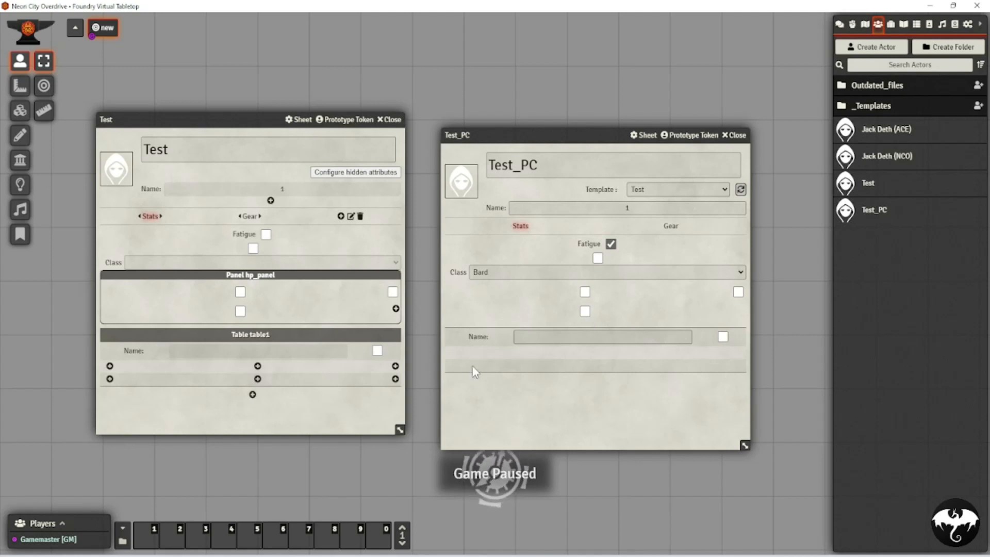
# - Add a Label with key Class-field and text "Class Field" to the first cell of table1's second row, and reload Test_PC from its template
pyautogui.click(109, 366)
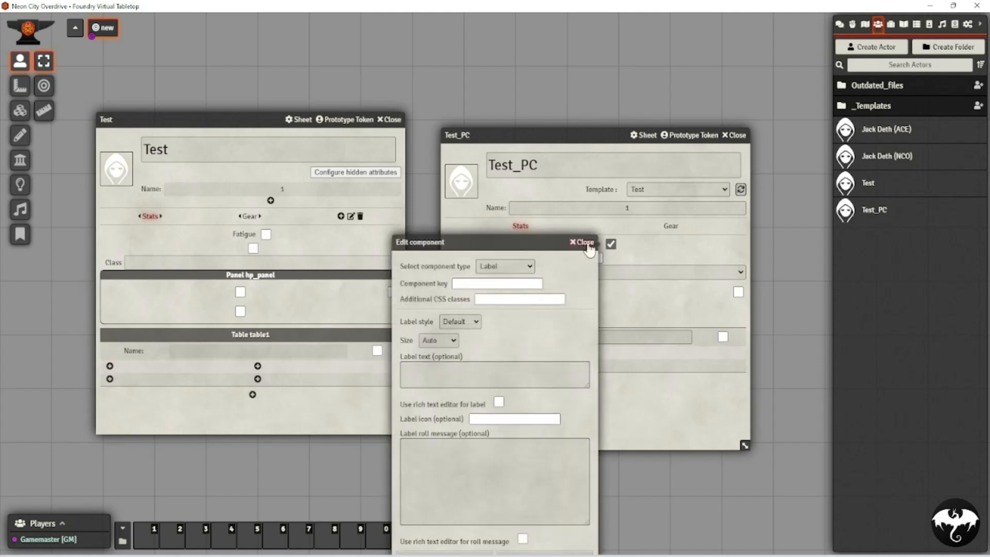
pyautogui.click(497, 266)
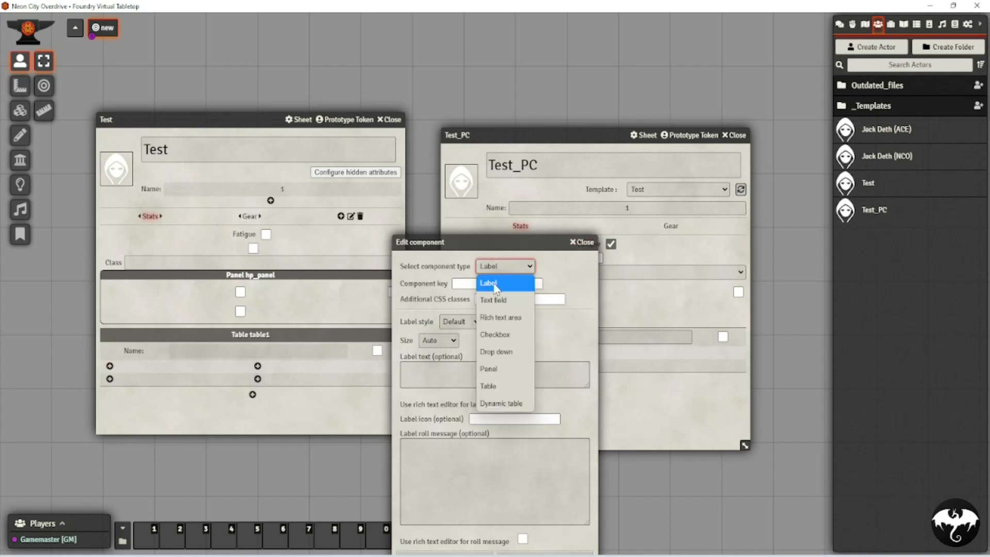
pyautogui.click(491, 283)
pyautogui.click(477, 285)
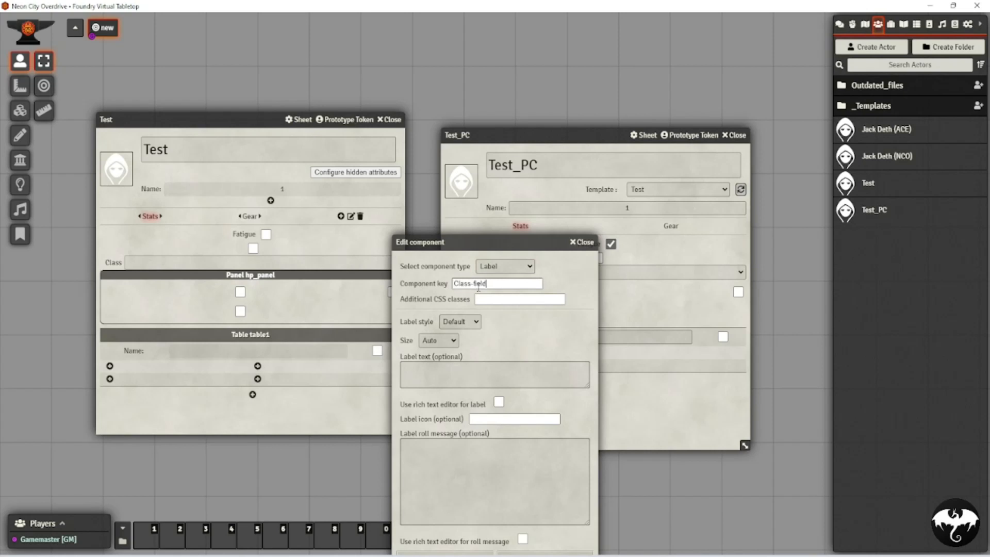
pyautogui.click(435, 382)
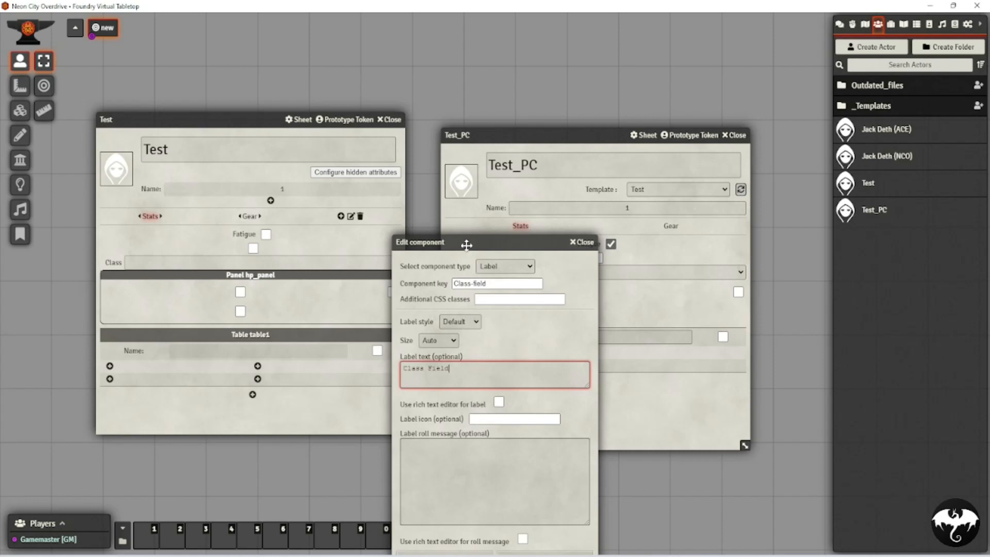
pyautogui.moveTo(467, 245); pyautogui.dragTo(465, 204)
pyautogui.click(432, 518)
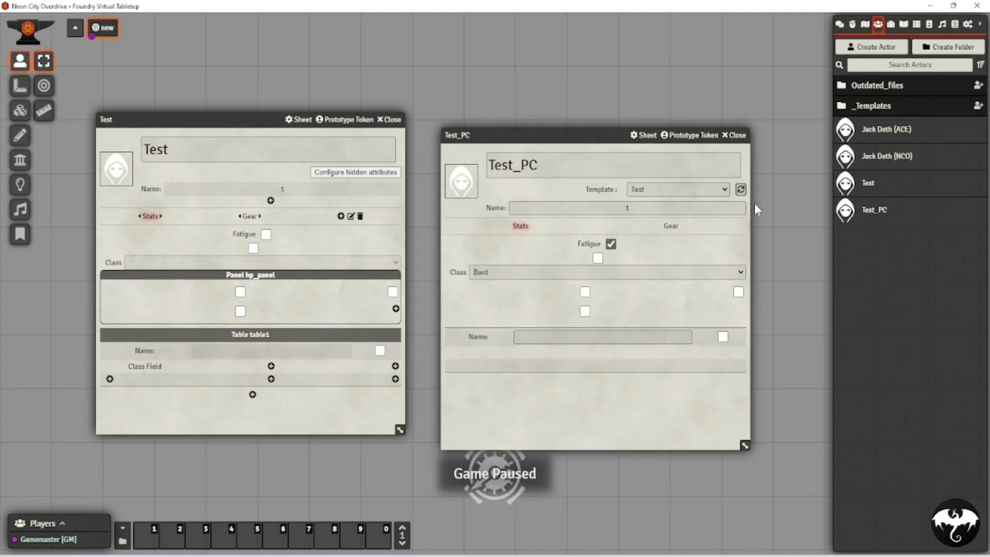
pyautogui.click(740, 189)
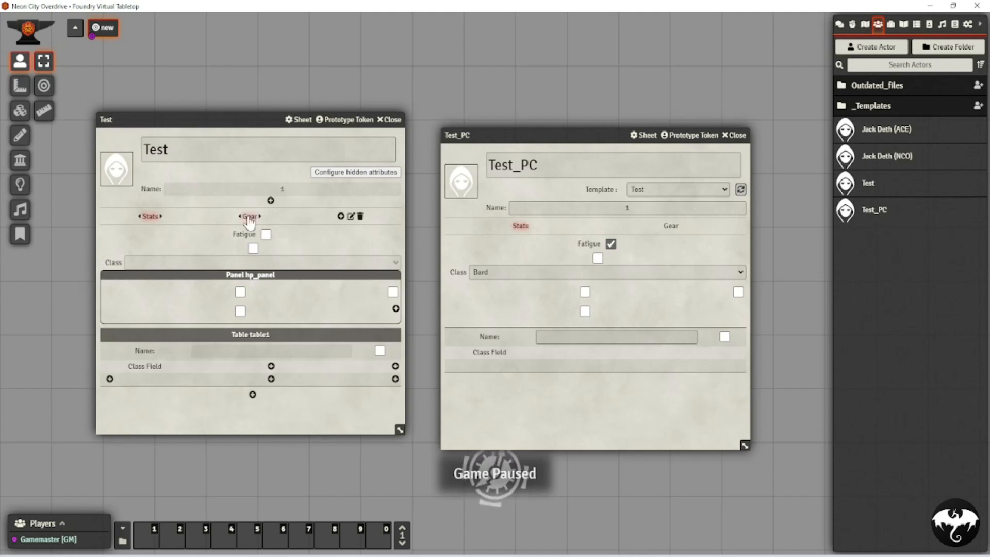
# - Add a new tab named dynamic with the key Dynamic_tab to the Test template and reload the Test_PC sheet
pyautogui.click(341, 217)
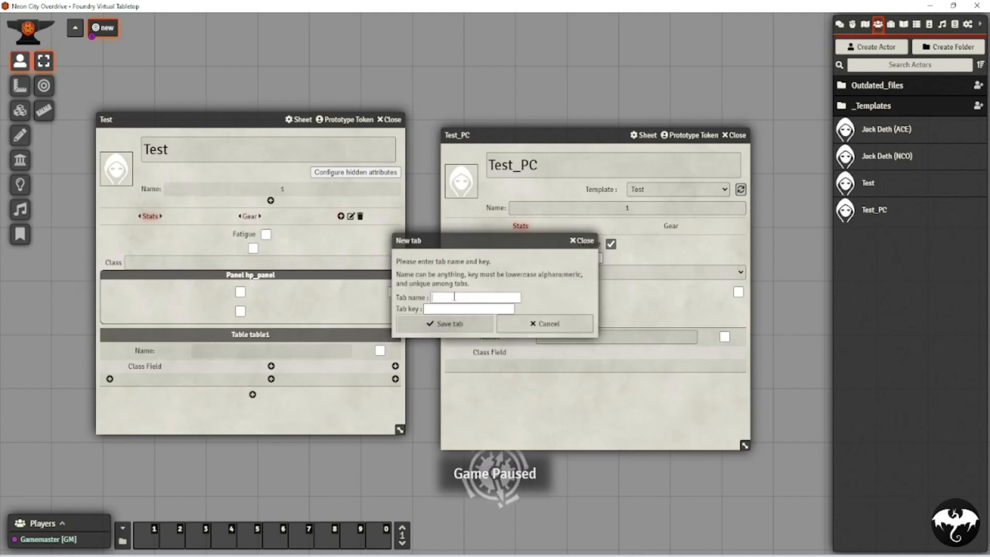
pyautogui.write('dynamic')
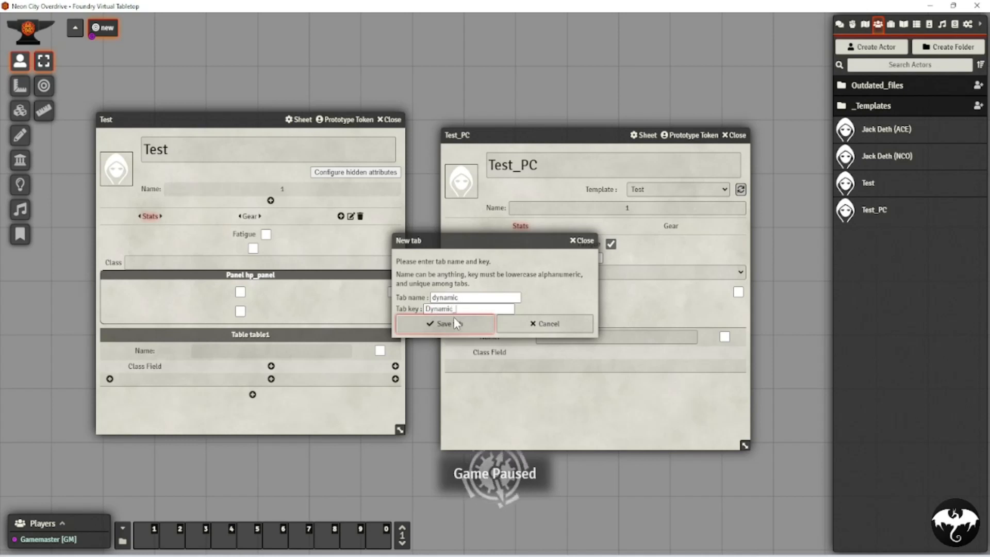
pyautogui.click(454, 318)
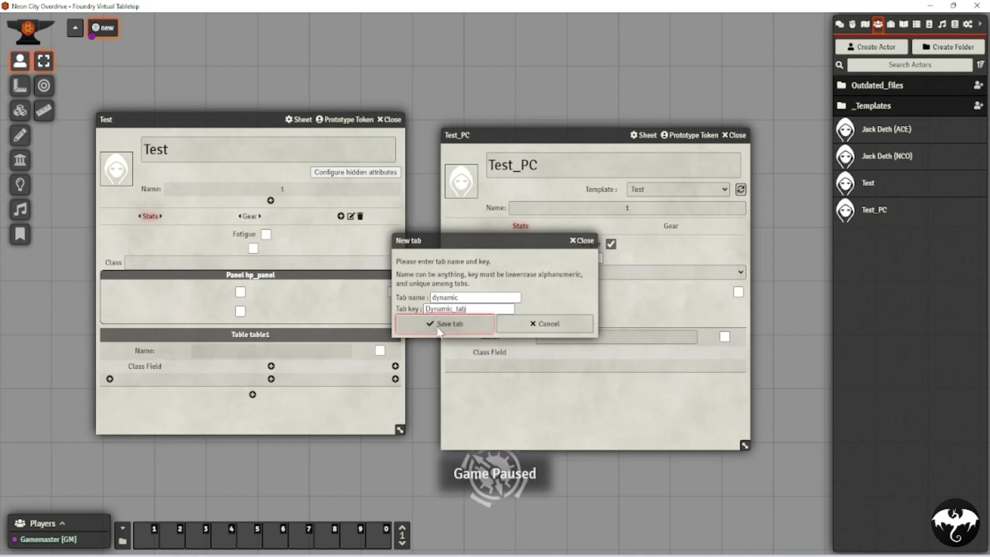
pyautogui.click(742, 189)
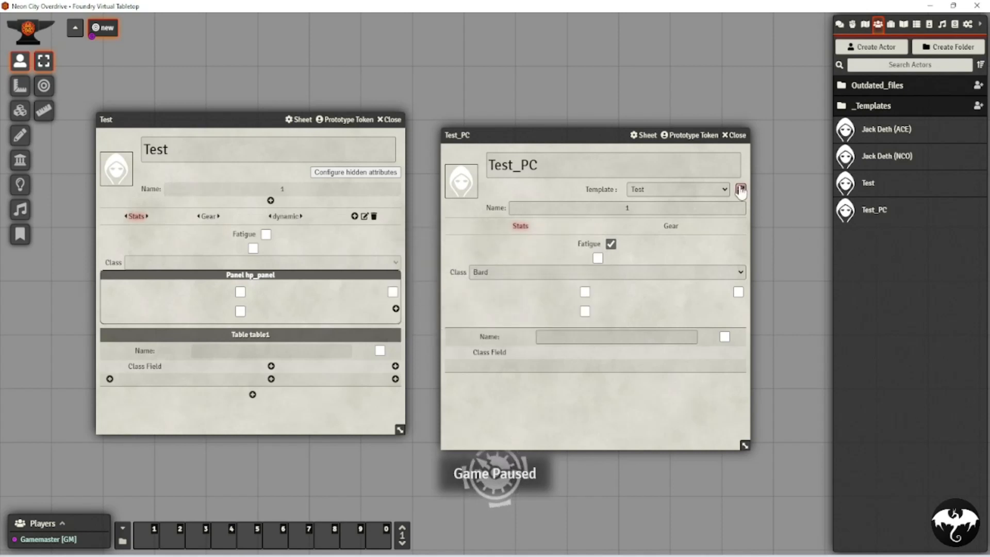
# - Add a Dynamic table with the key dyna1 and bold column names to the template's dynamic tab
pyautogui.click(288, 217)
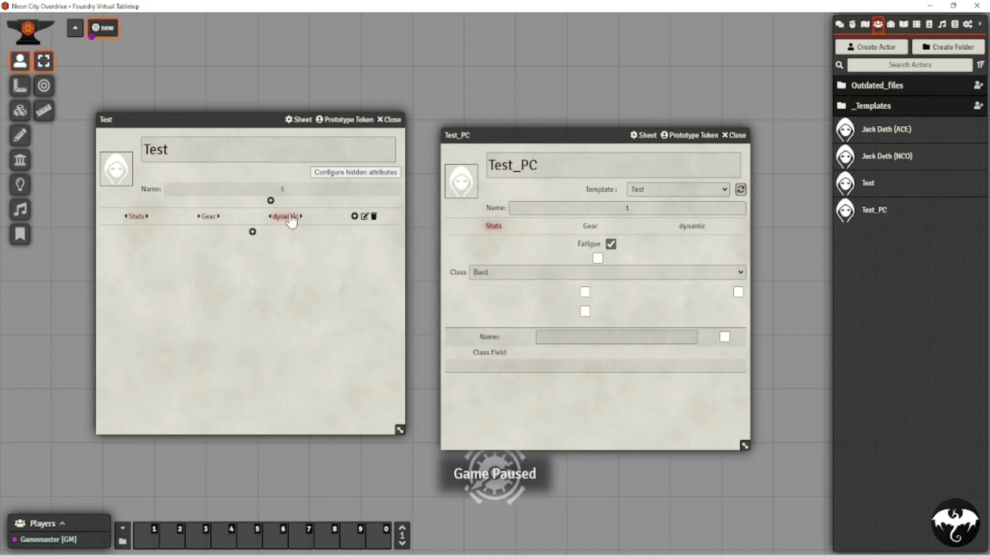
pyautogui.click(252, 231)
pyautogui.click(509, 269)
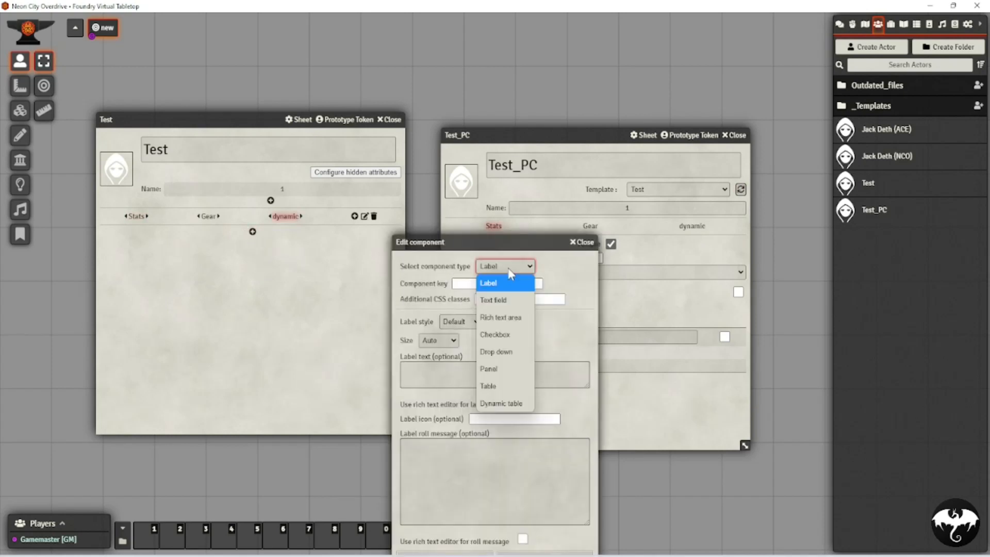
pyautogui.click(499, 401)
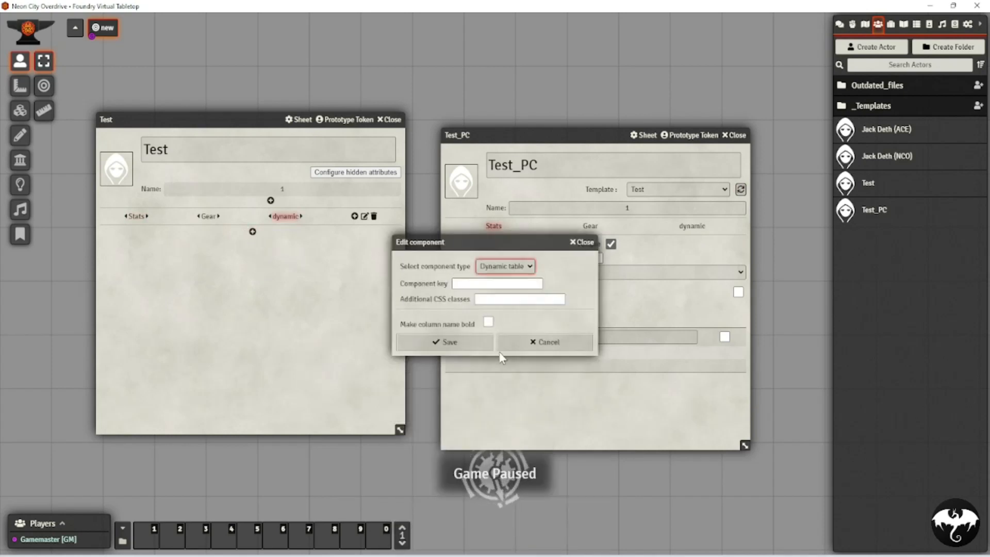
pyautogui.click(488, 322)
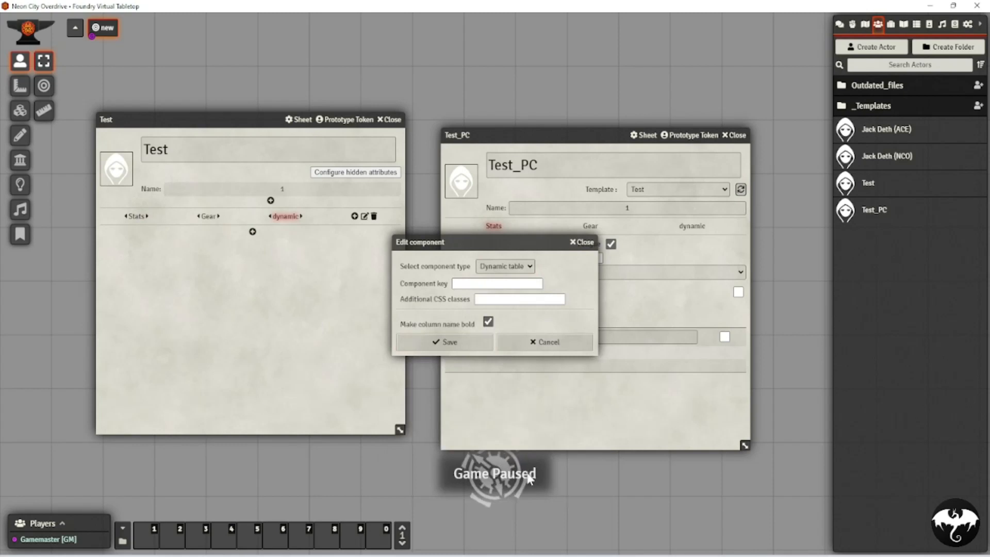
pyautogui.click(476, 281)
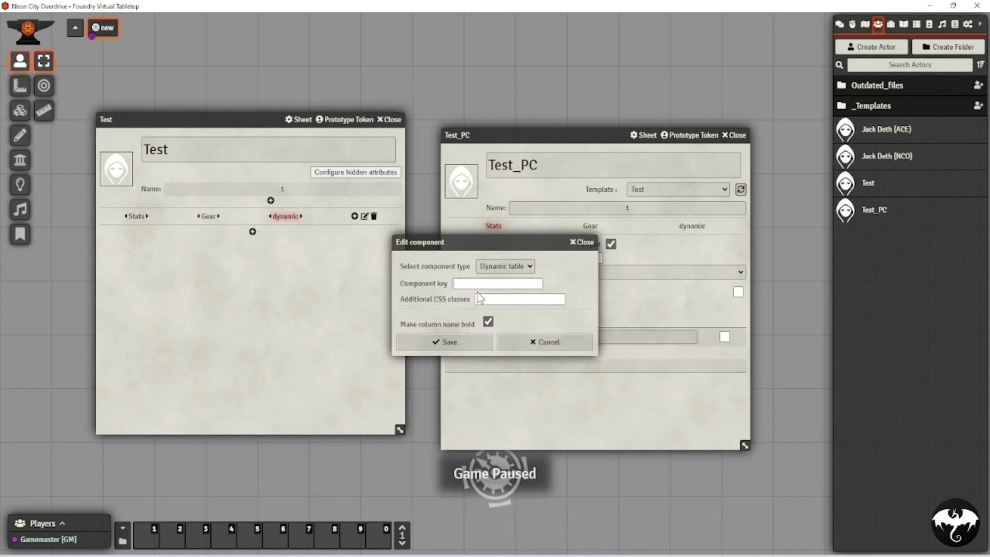
pyautogui.write('dyna1')
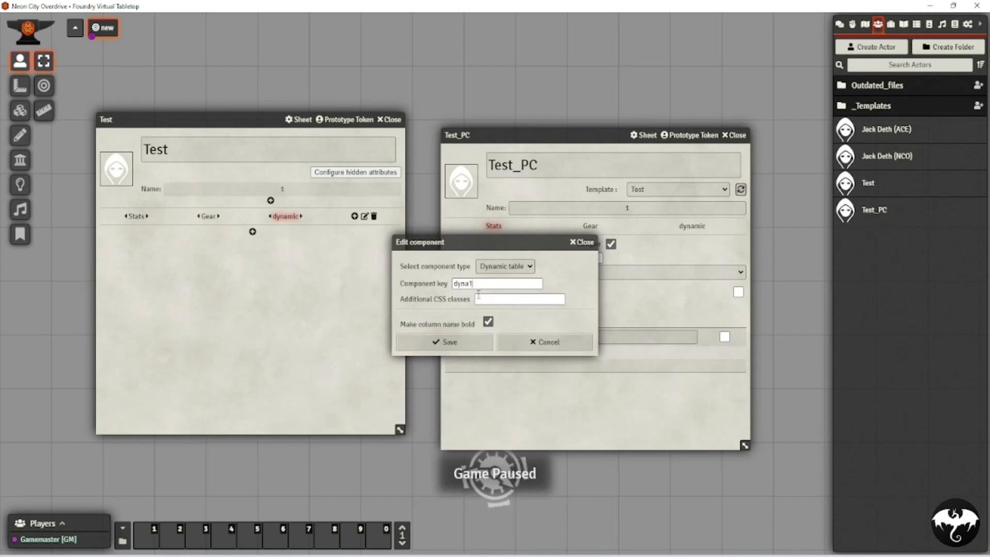
pyautogui.click(439, 346)
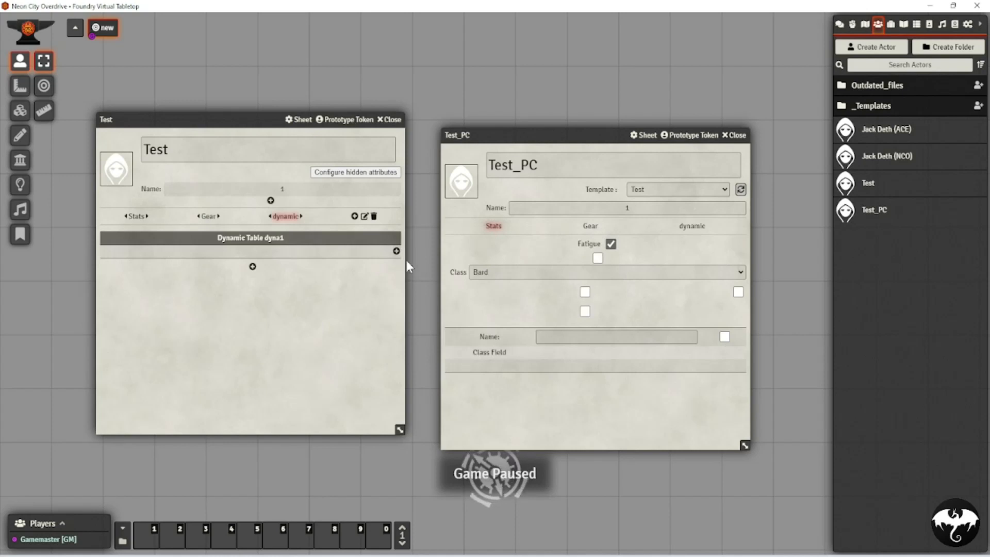
# - Add a Checkbox column with the key check99 and Center alignment to the dyna1 dynamic table
pyautogui.click(396, 251)
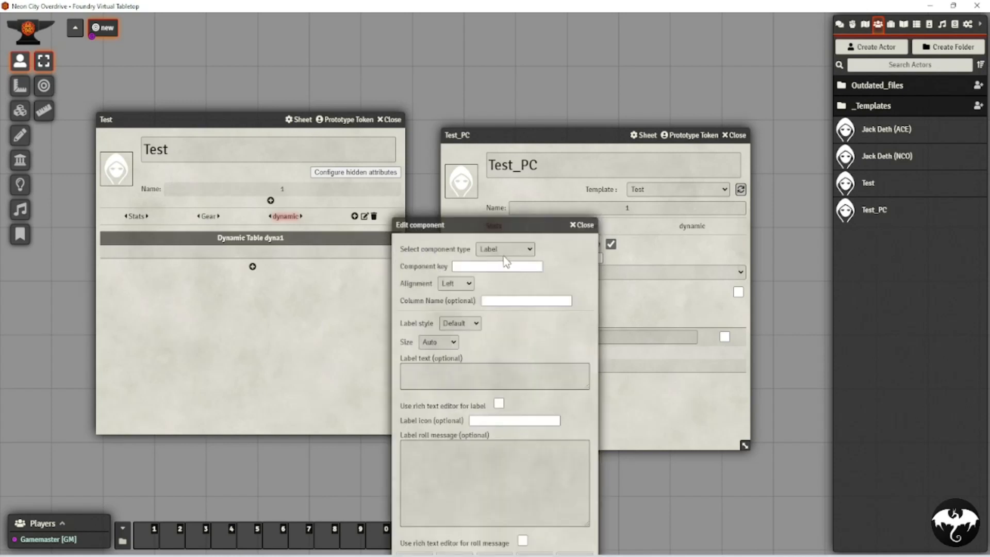
pyautogui.click(583, 225)
pyautogui.click(396, 251)
pyautogui.click(490, 249)
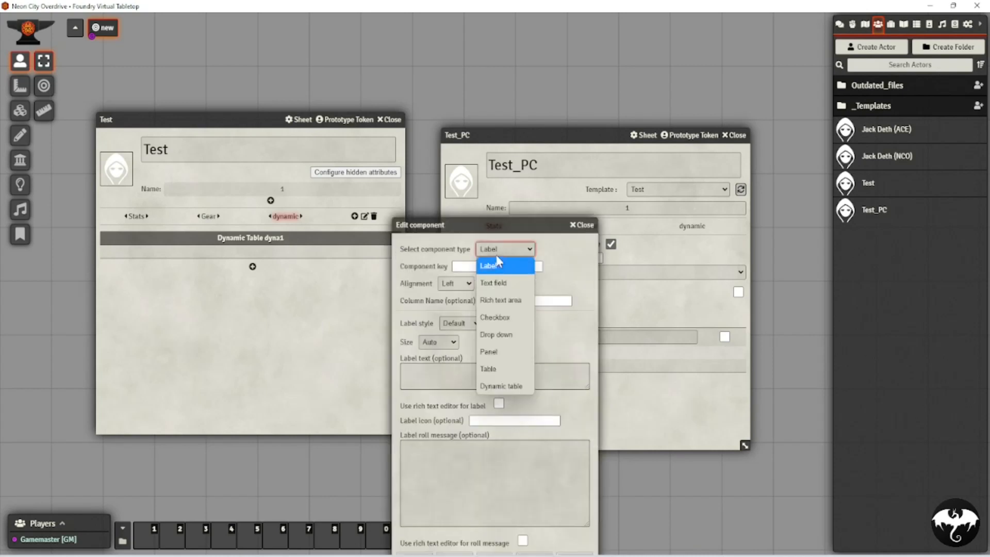
pyautogui.click(496, 317)
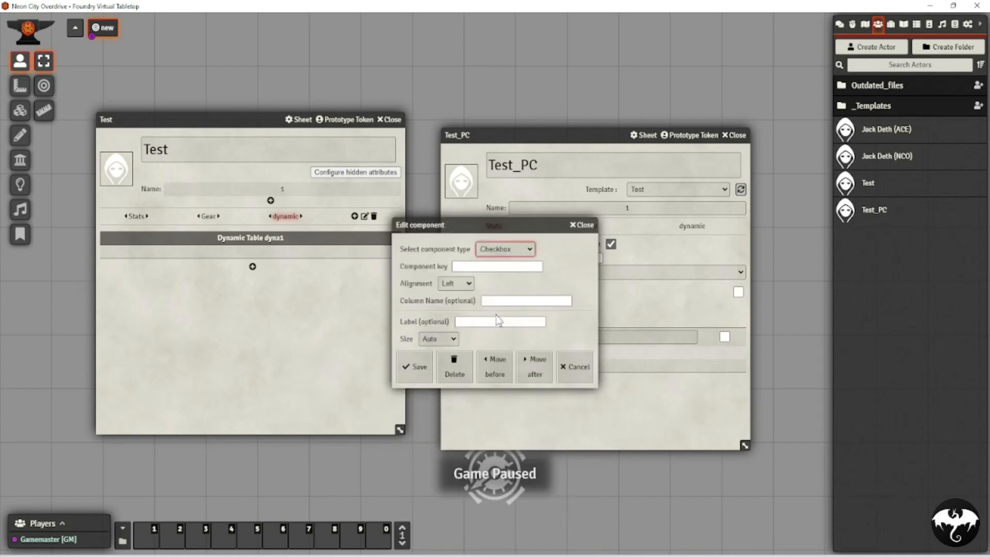
pyautogui.click(467, 284)
pyautogui.click(463, 316)
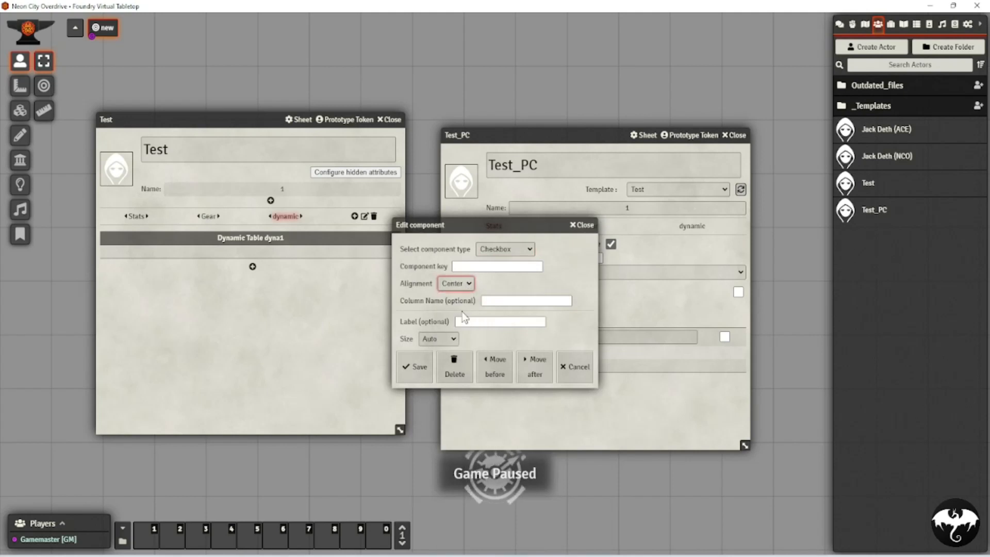
pyautogui.click(467, 267)
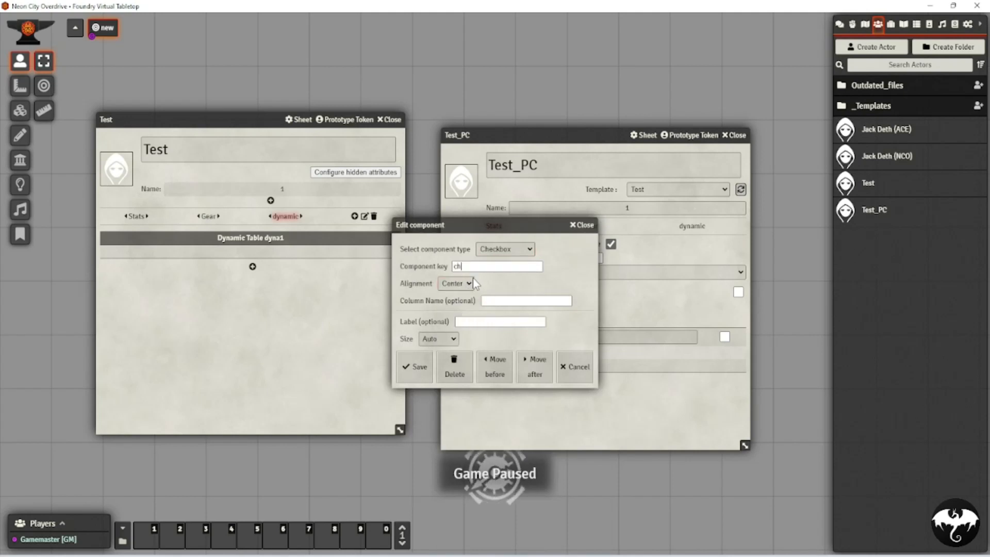
pyautogui.write('check99')
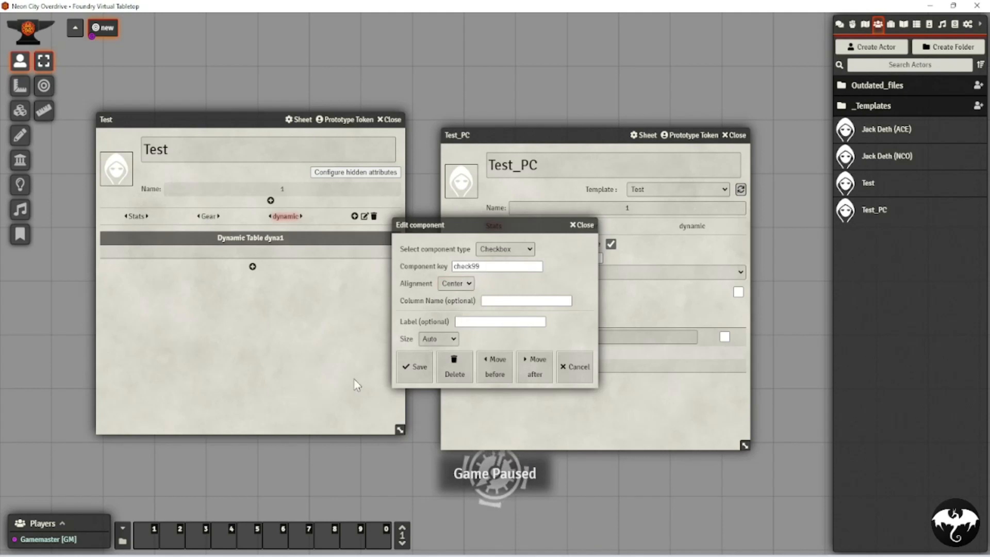
pyautogui.click(415, 367)
# - Add a Text field column with the key gear1 to the dyna1 dynamic table
pyautogui.click(397, 250)
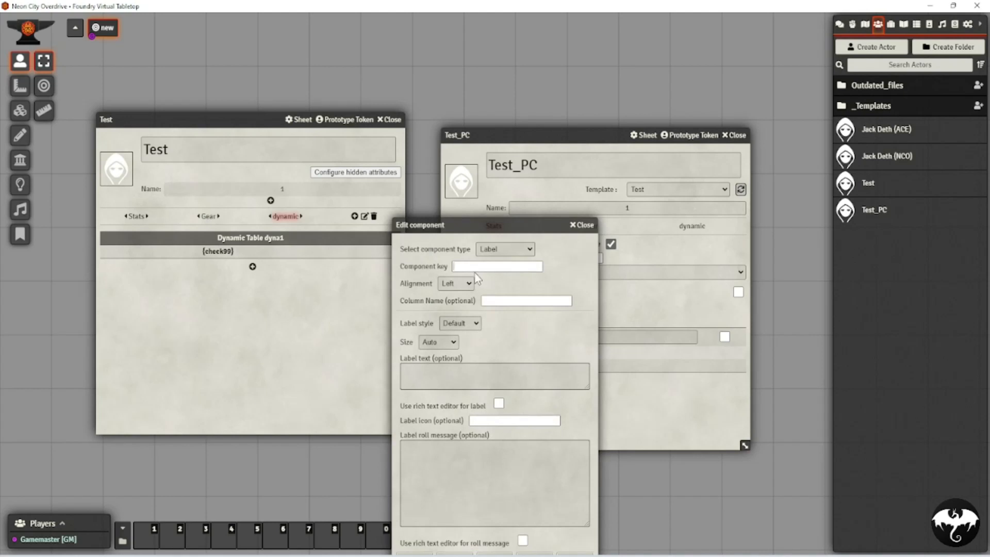
pyautogui.click(504, 249)
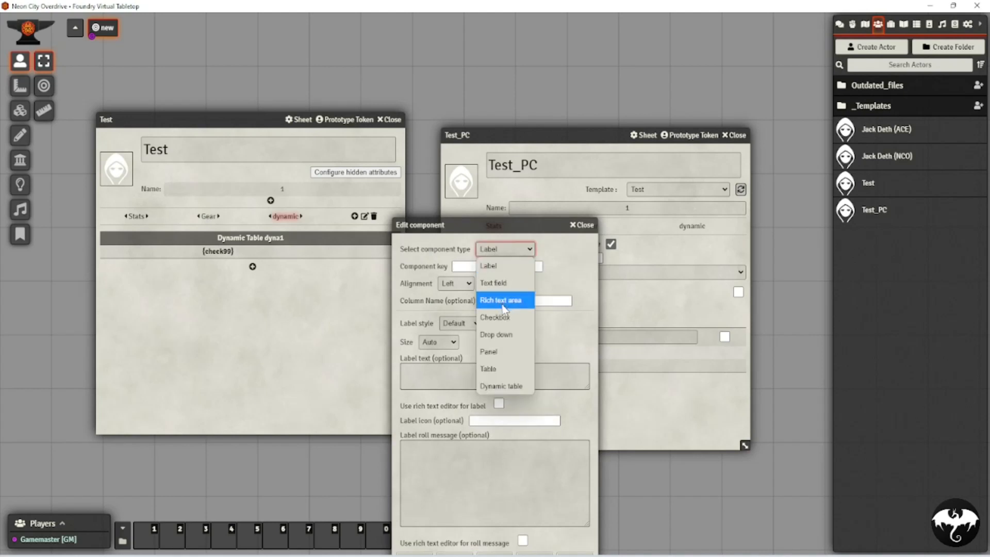
pyautogui.click(494, 282)
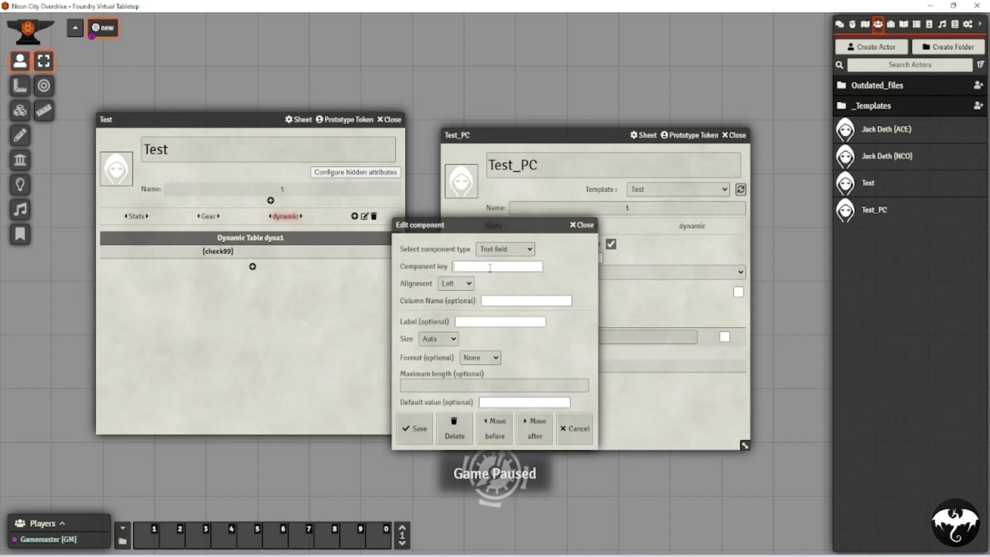
pyautogui.click(490, 266)
pyautogui.write('gear1')
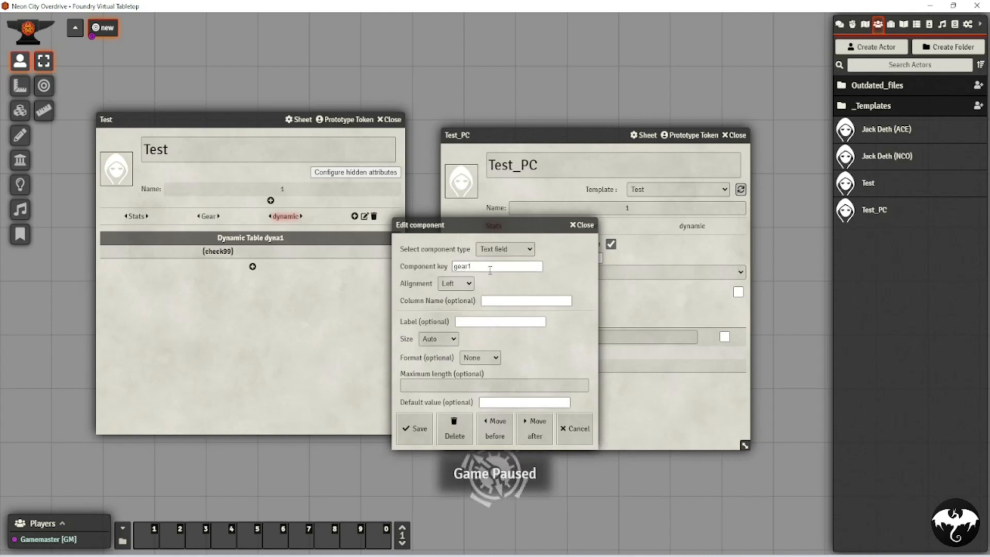
pyautogui.click(413, 430)
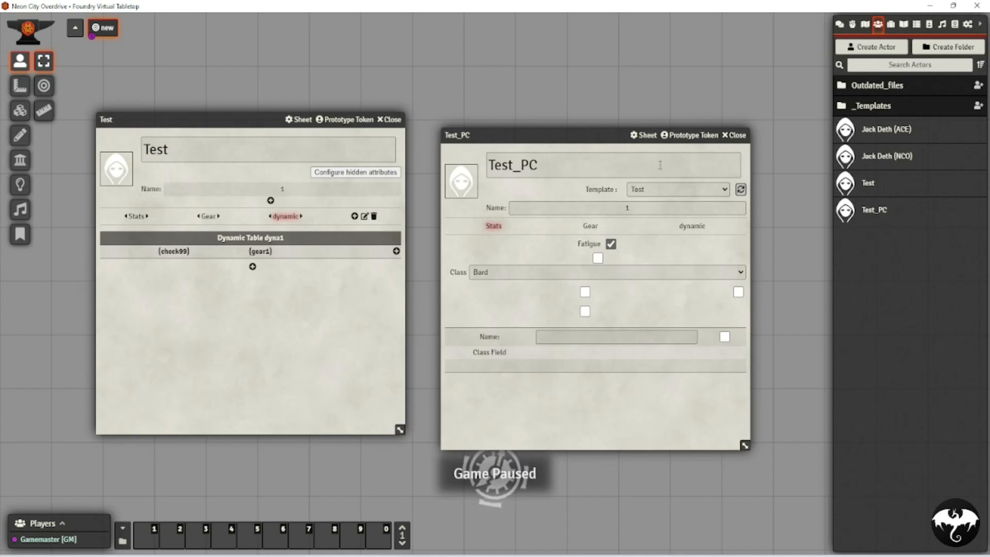
# - Reload Test_PC from its template and add six rows to the dynamic table on its dynamic tab
pyautogui.click(742, 189)
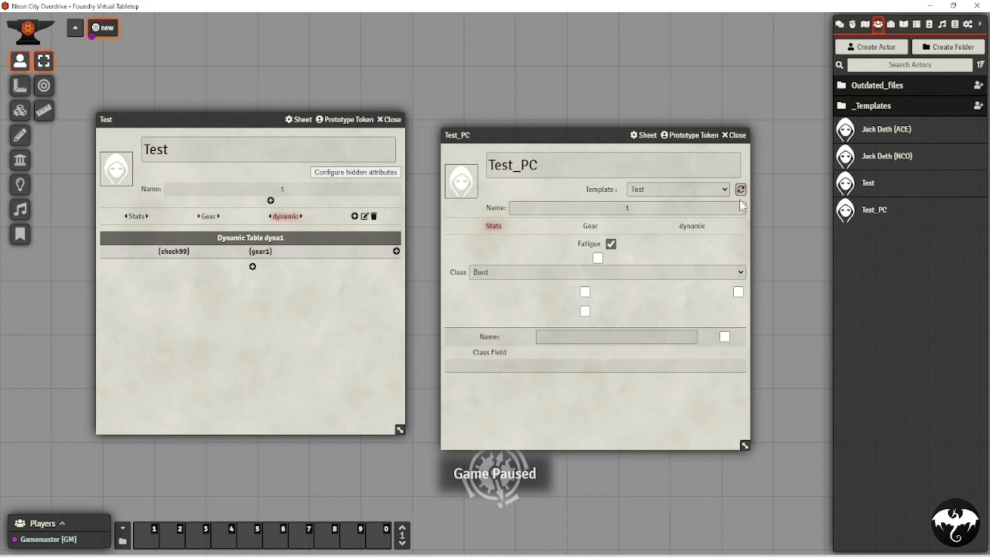
pyautogui.click(689, 228)
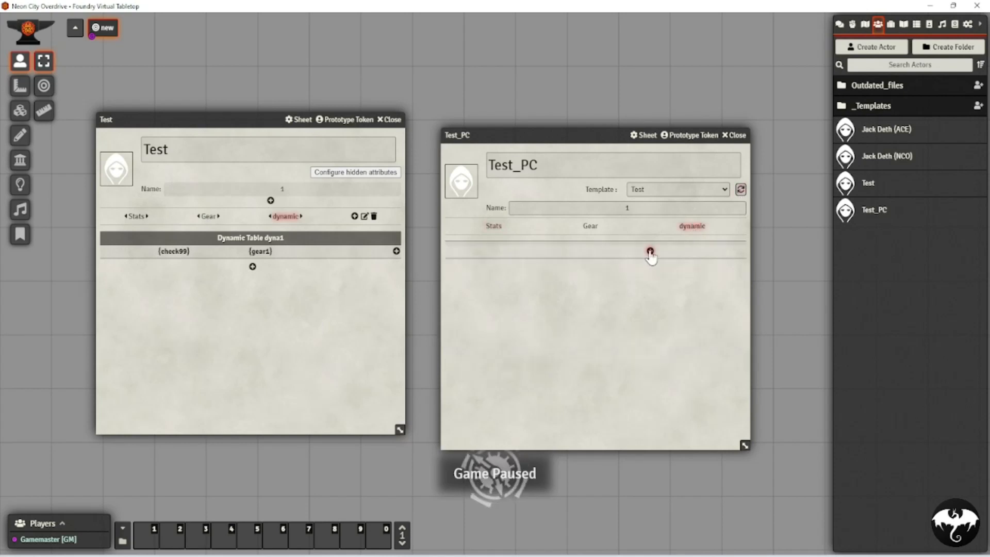
pyautogui.click(650, 252)
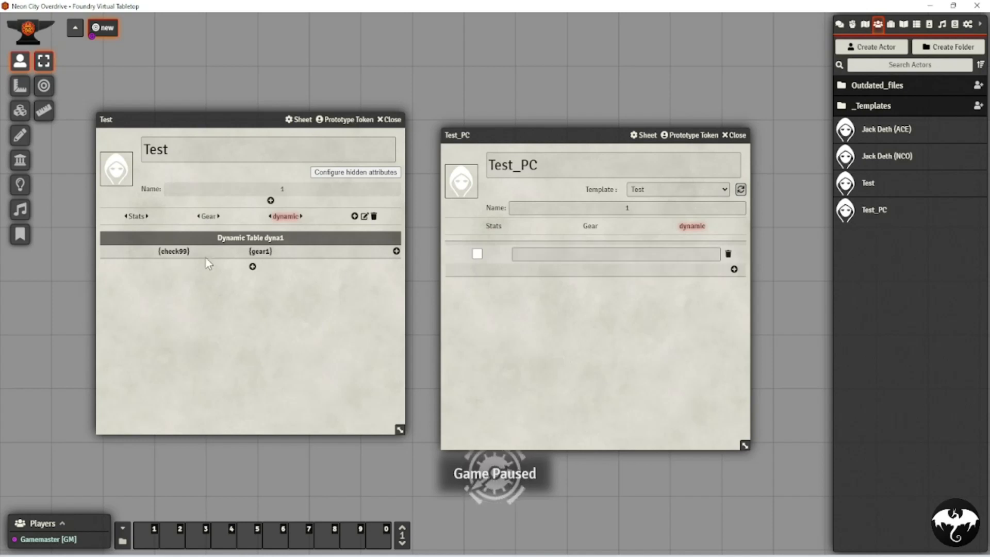
pyautogui.click(670, 254)
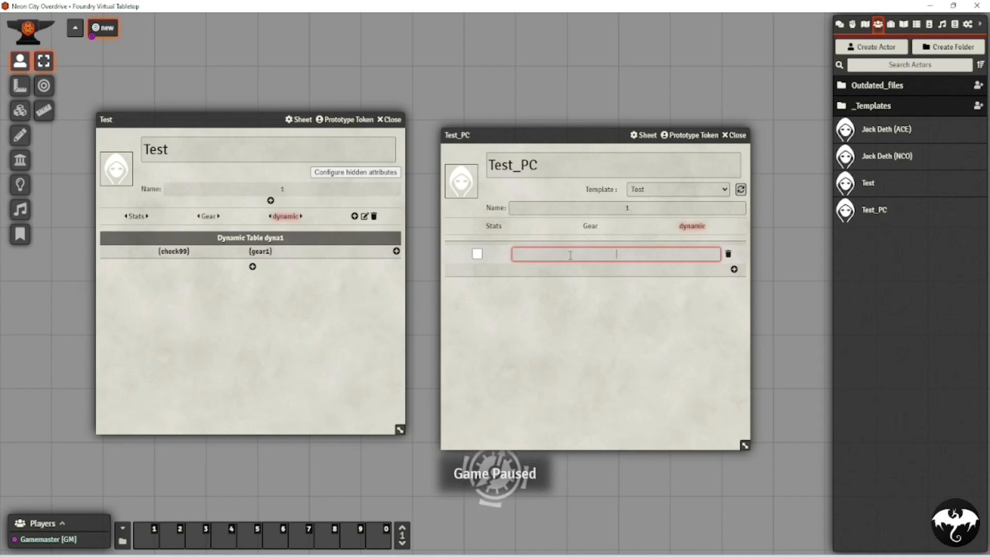
pyautogui.click(734, 269)
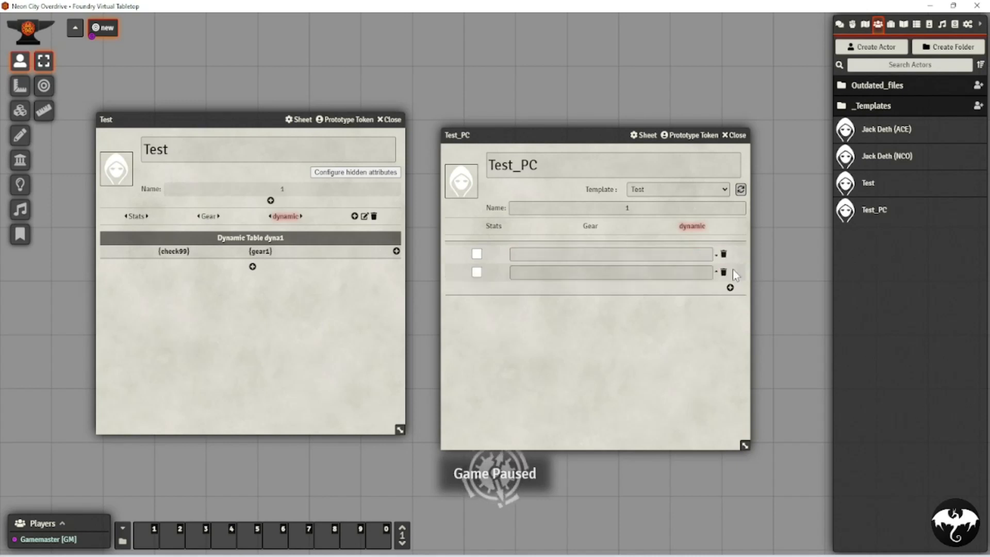
pyautogui.click(731, 287)
pyautogui.click(731, 306)
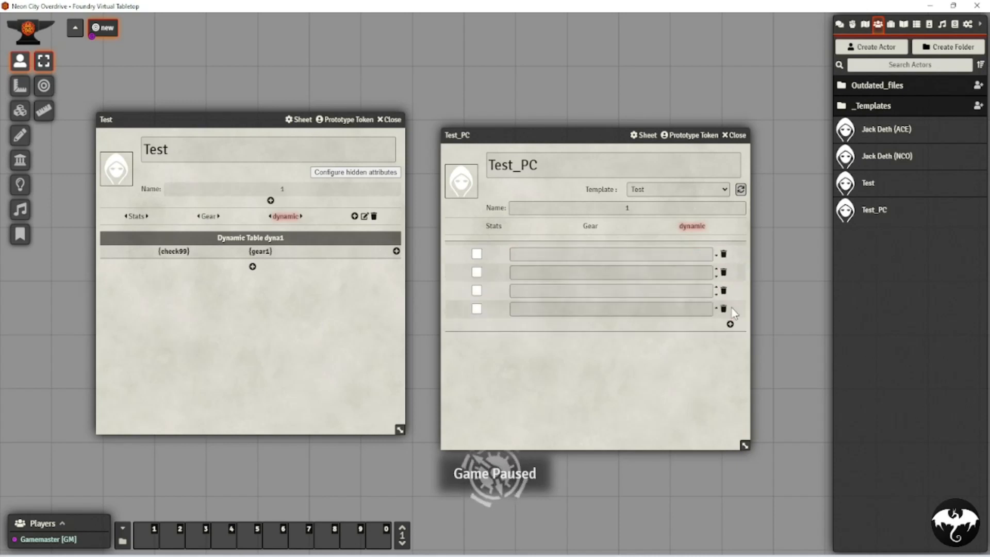
pyautogui.click(730, 324)
pyautogui.click(731, 343)
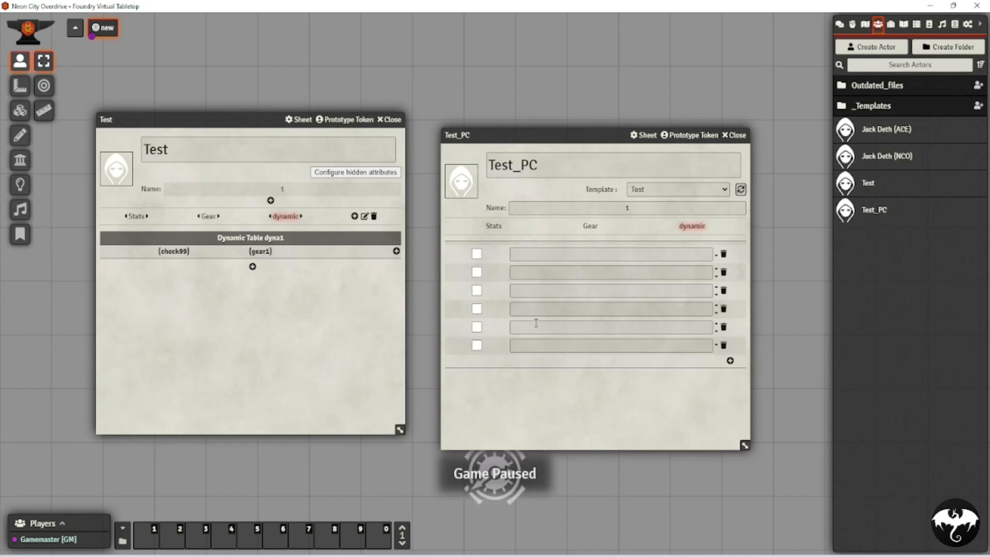
# - Tick the checkboxes of the first and third dynamic table rows and enter "Details" in the first row's text field
pyautogui.click(558, 256)
pyautogui.click(477, 254)
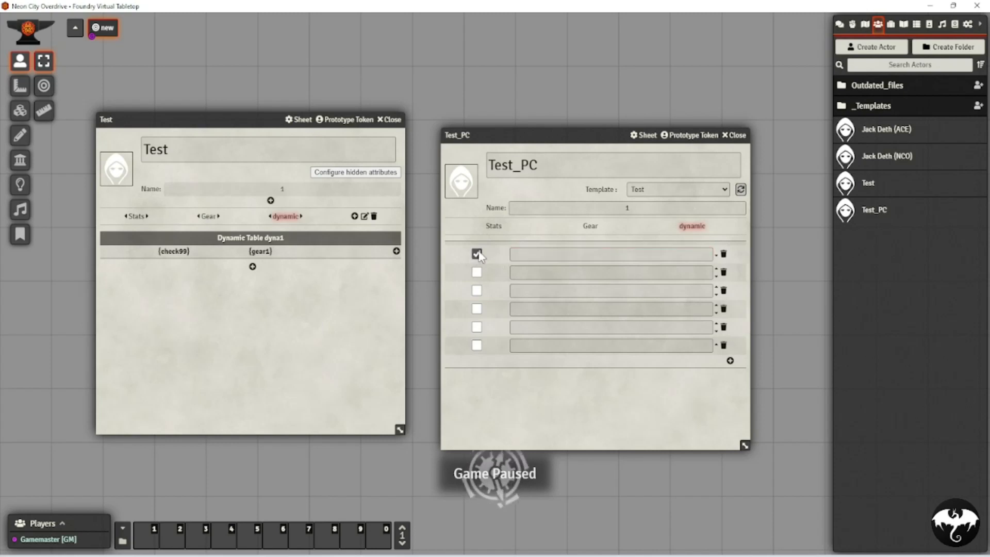
pyautogui.click(516, 254)
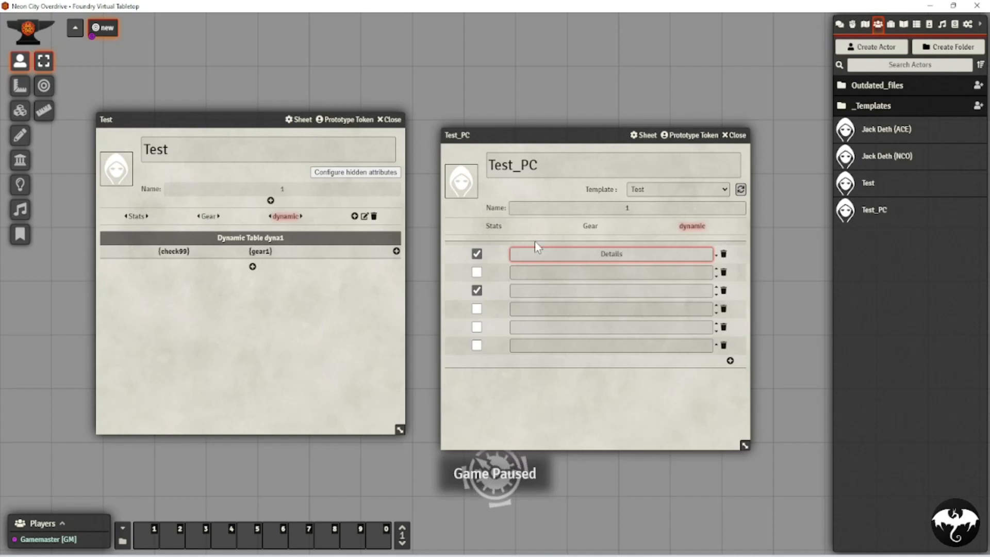
pyautogui.click(555, 291)
# - Compare Test_PC's Stats and Gear tabs, including the fixed table's Name field, with the dynamic tab
pyautogui.click(494, 227)
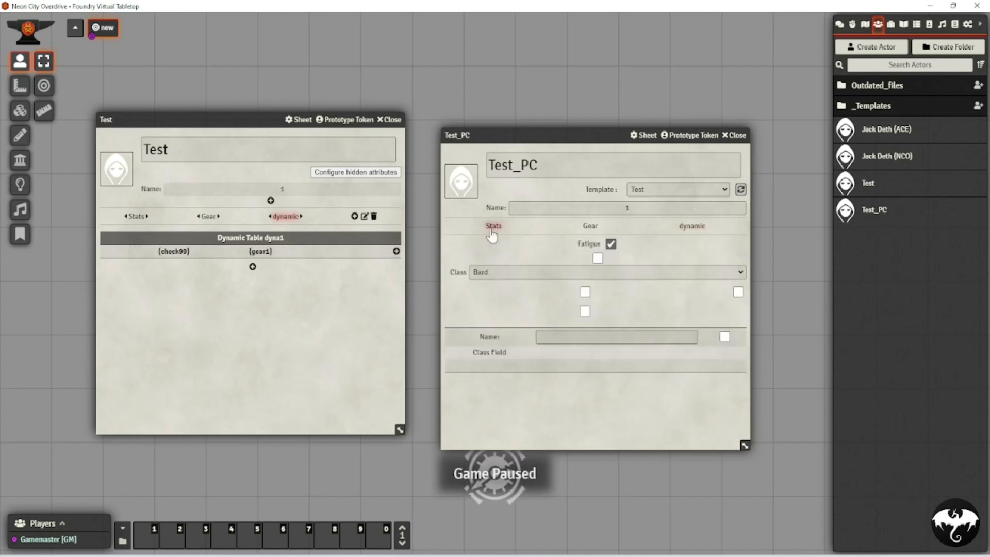
pyautogui.click(587, 230)
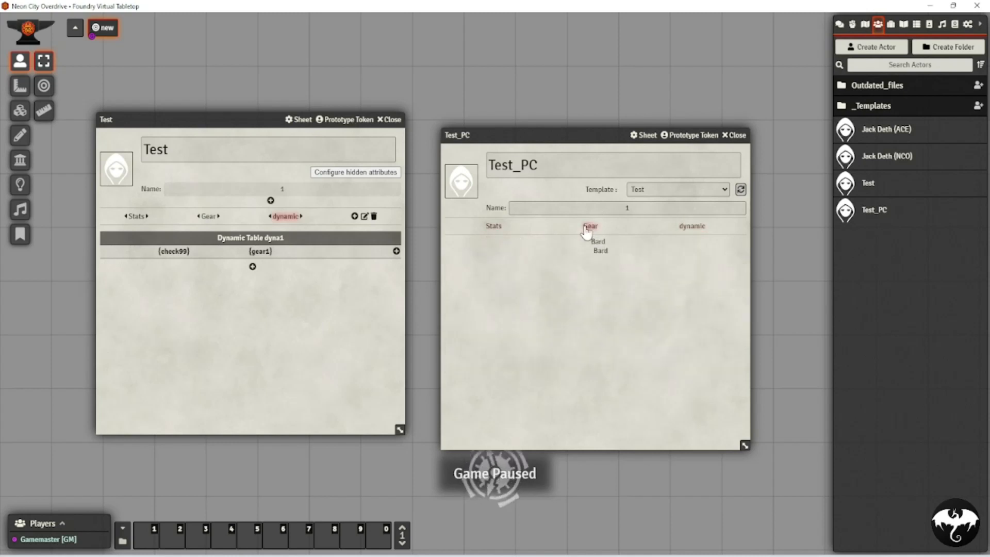
pyautogui.click(493, 227)
pyautogui.click(562, 335)
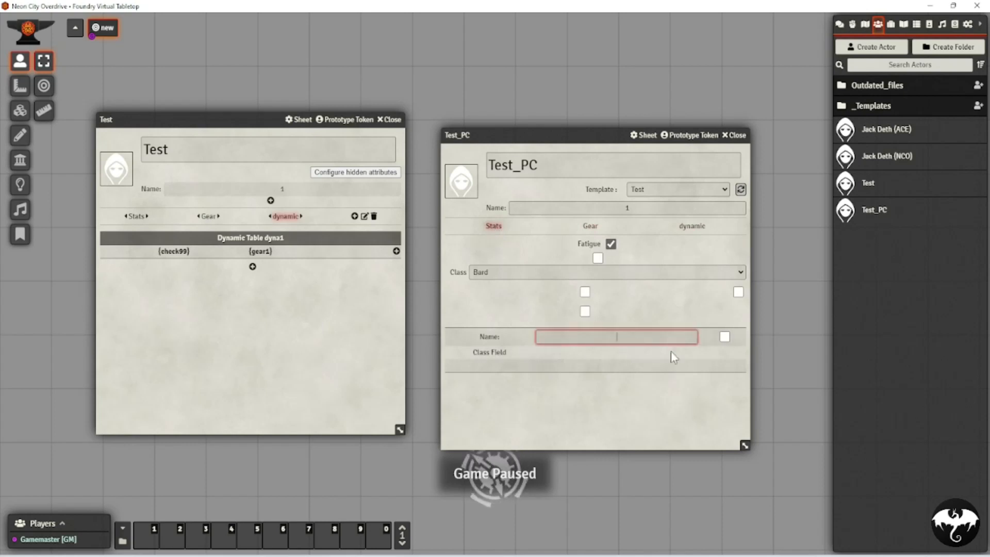
pyautogui.click(692, 226)
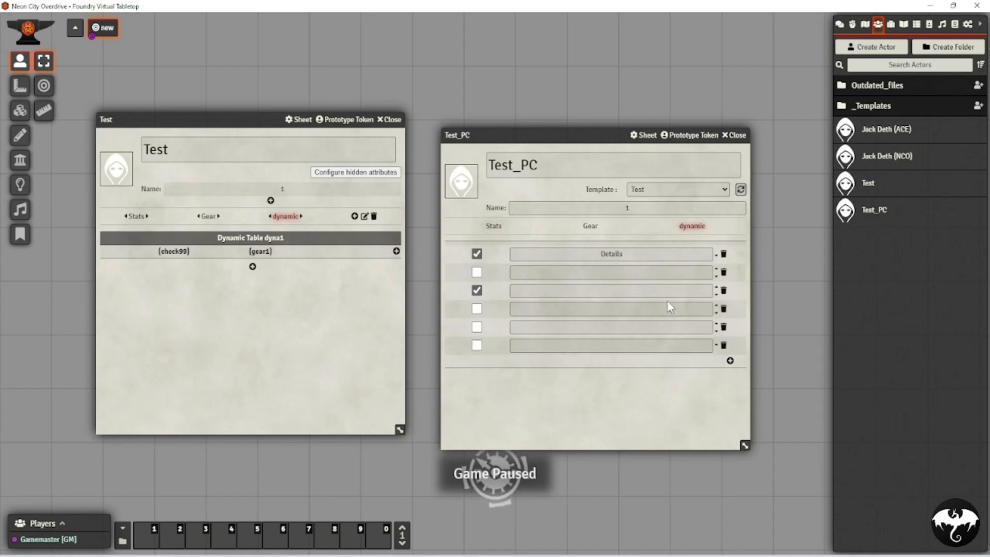
# - Add another row to Test_PC's dynamic table and delete two of its empty rows
pyautogui.click(729, 361)
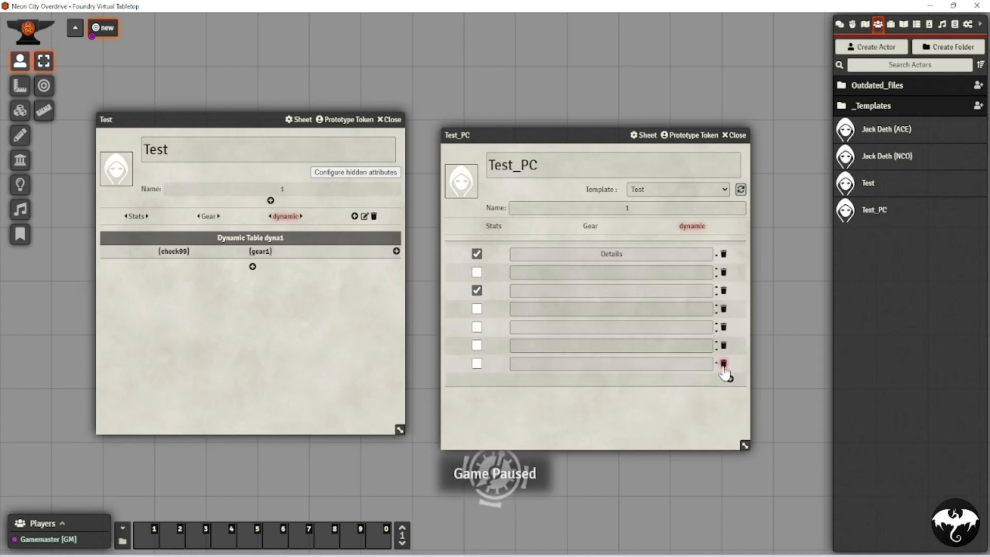
pyautogui.click(723, 364)
pyautogui.click(724, 328)
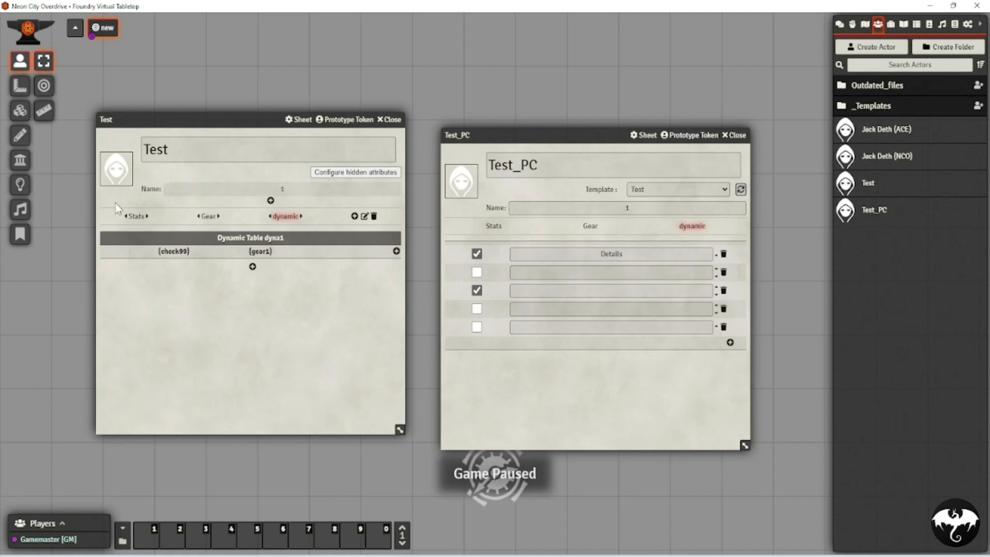
# - Start a new Label below table1 on the template's Stats tab with the key STR and the Bold text style
pyautogui.click(140, 218)
pyautogui.click(249, 234)
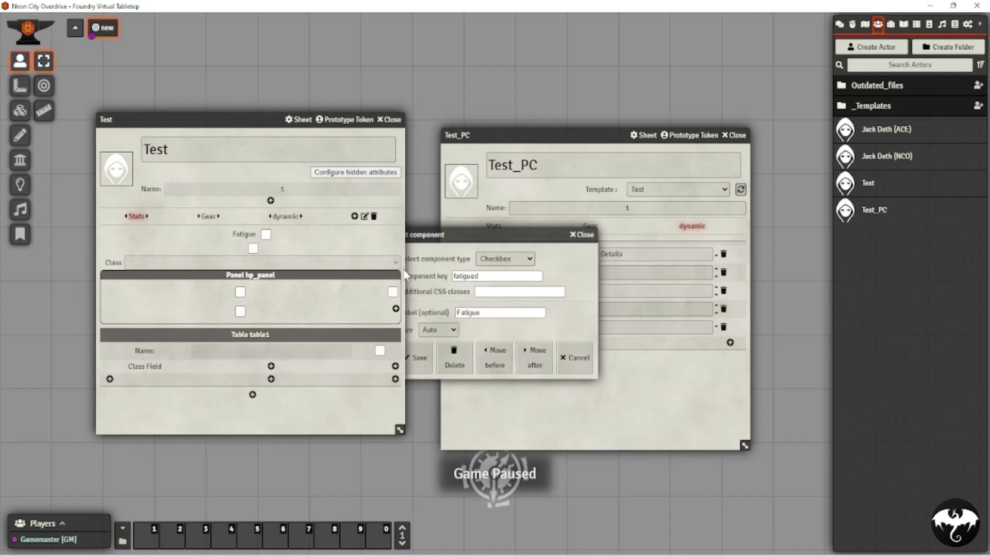
pyautogui.click(583, 234)
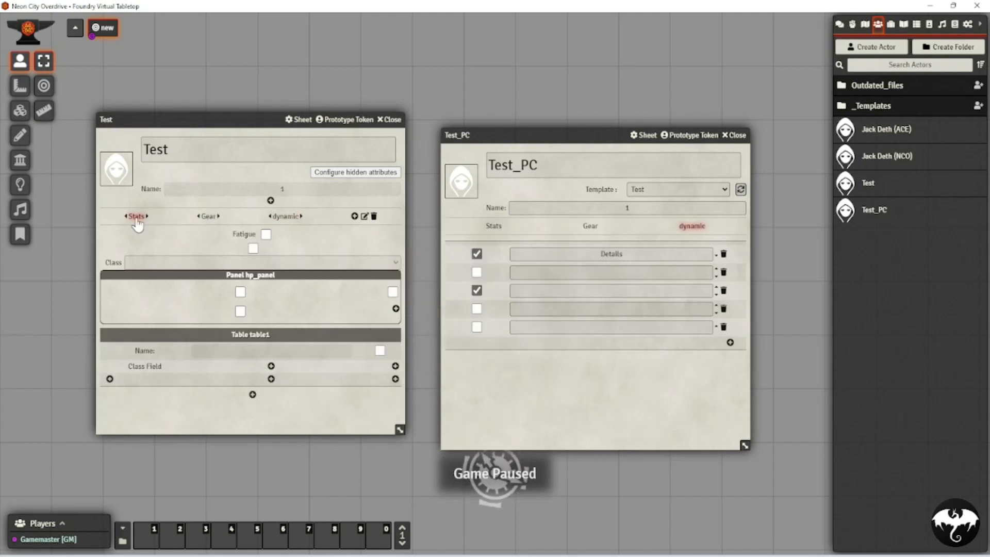
pyautogui.click(251, 396)
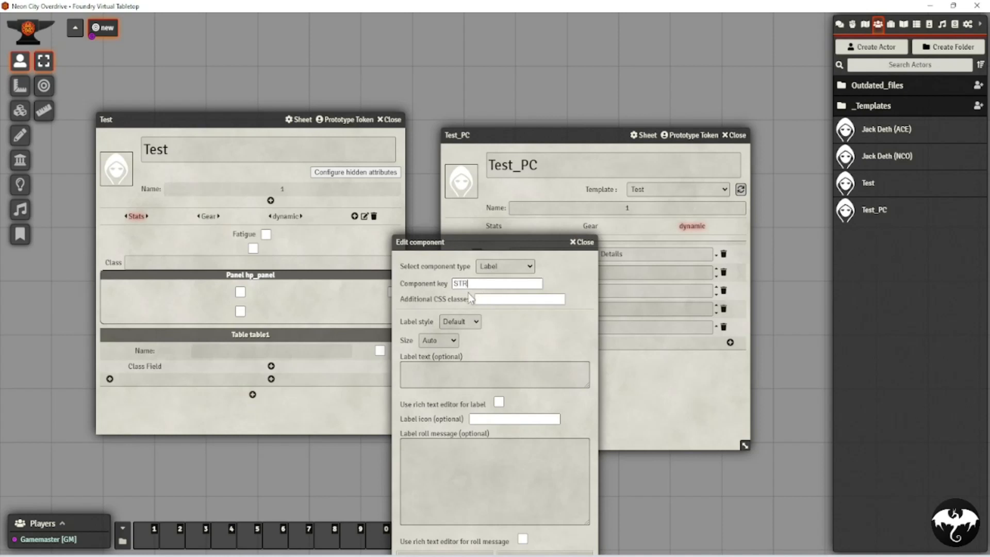
pyautogui.moveTo(479, 285); pyautogui.dragTo(450, 289)
pyautogui.click(467, 322)
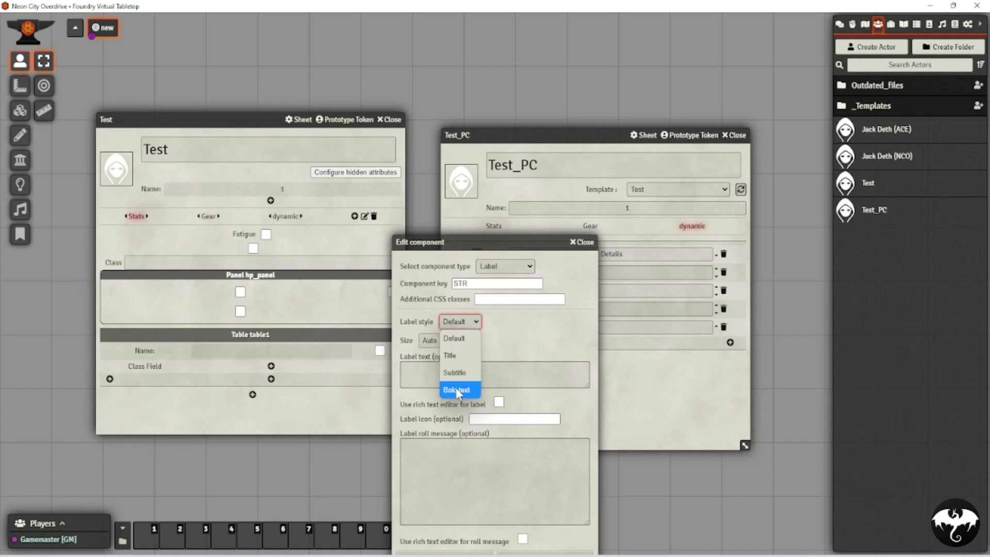
pyautogui.click(456, 389)
pyautogui.click(451, 342)
pyautogui.click(453, 343)
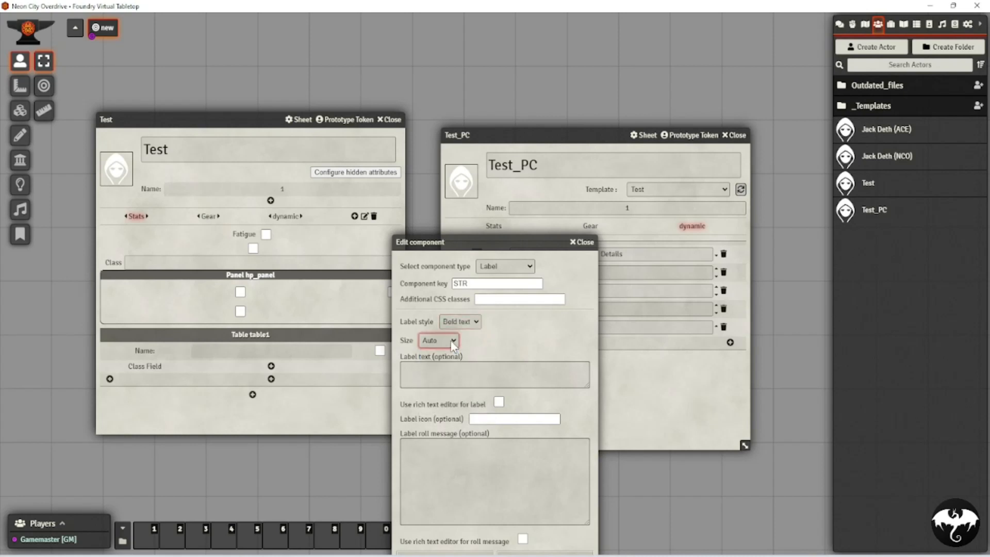
# - Set the STR label's text to "Strength" and its roll message to [[1d20]], and save the component
pyautogui.click(442, 376)
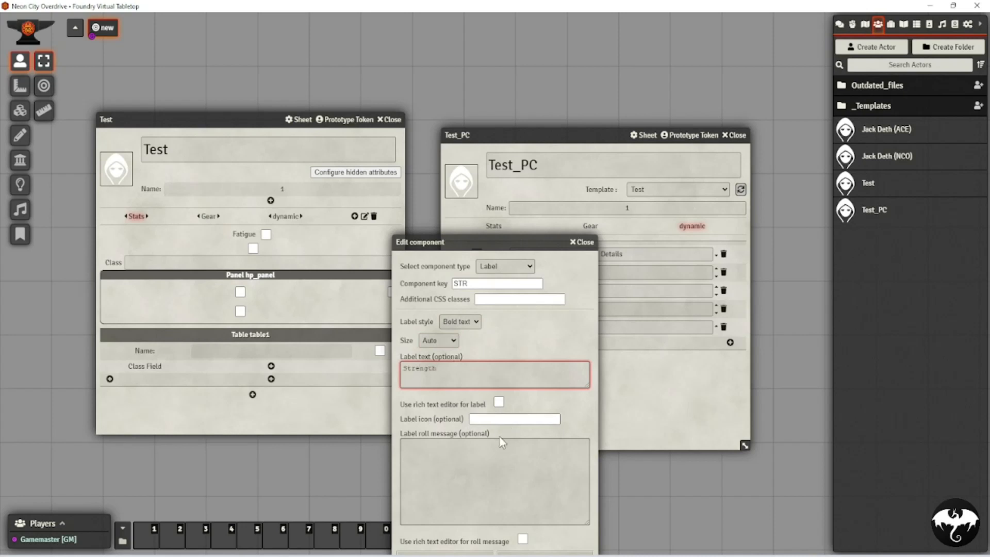
pyautogui.click(488, 418)
pyautogui.click(443, 453)
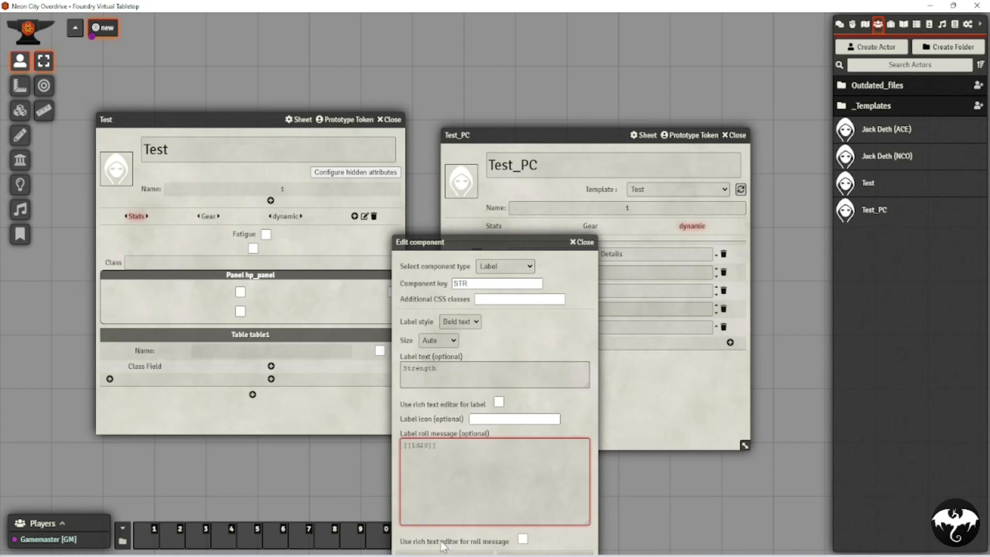
pyautogui.moveTo(417, 242); pyautogui.dragTo(416, 243)
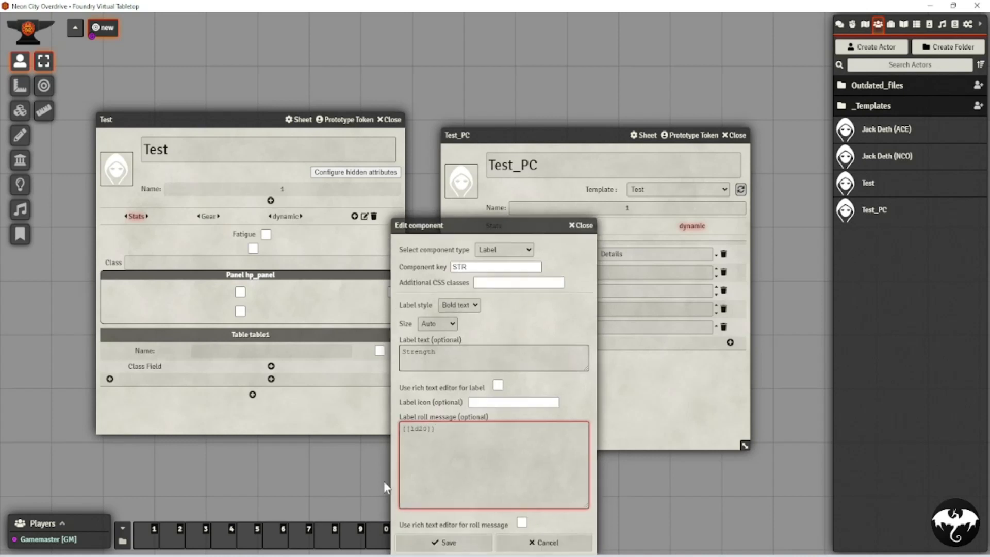
pyautogui.click(424, 540)
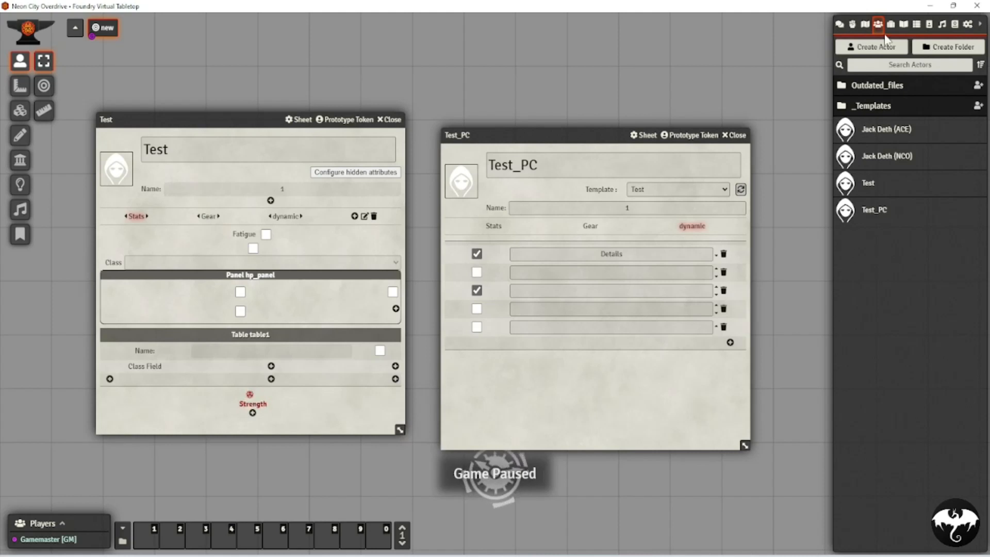
# - Set the Custom System Builder's Roll Icons system setting to dice-d8 and save the changes
pyautogui.click(968, 24)
pyautogui.click(891, 141)
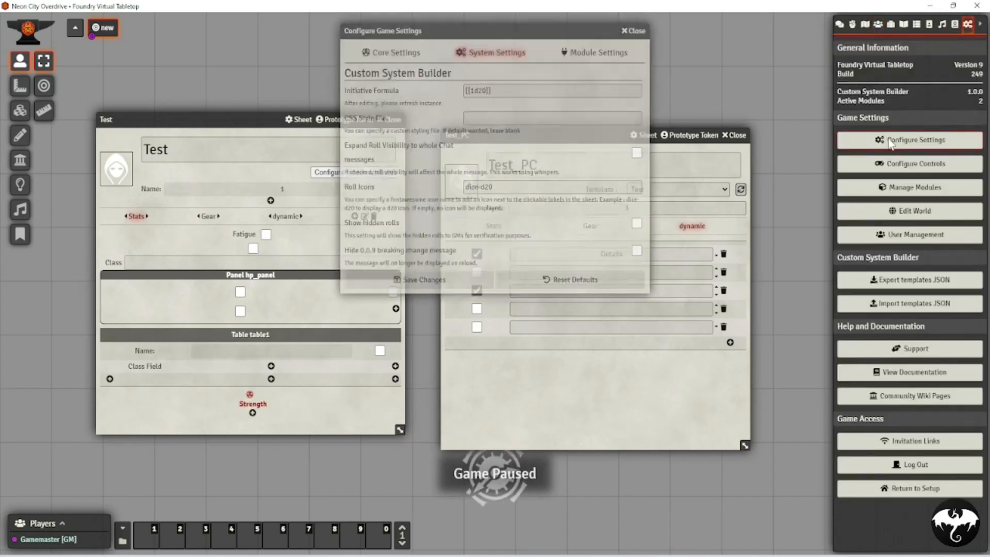
pyautogui.click(572, 187)
pyautogui.press('BackSpace')
pyautogui.press('BackSpace')
pyautogui.write('8')
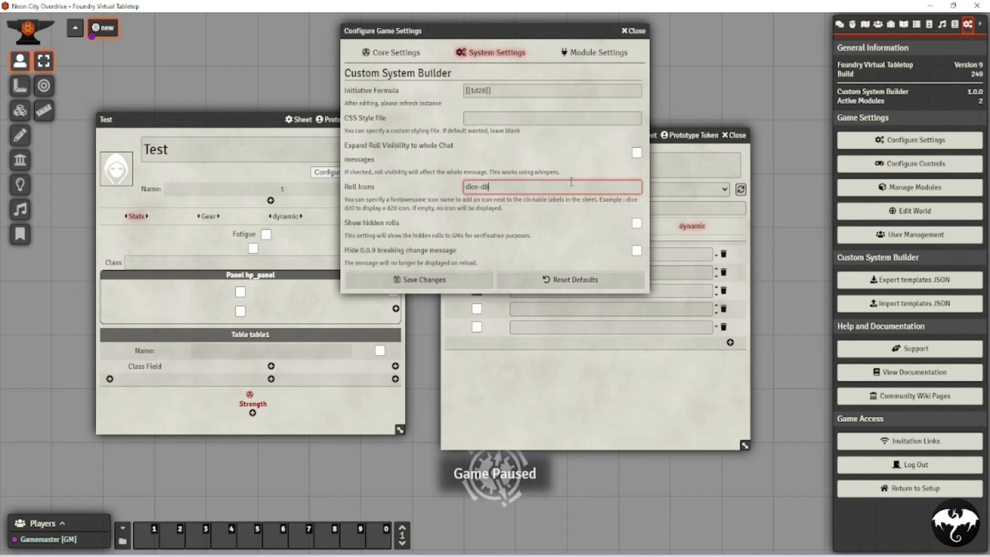
pyautogui.click(419, 279)
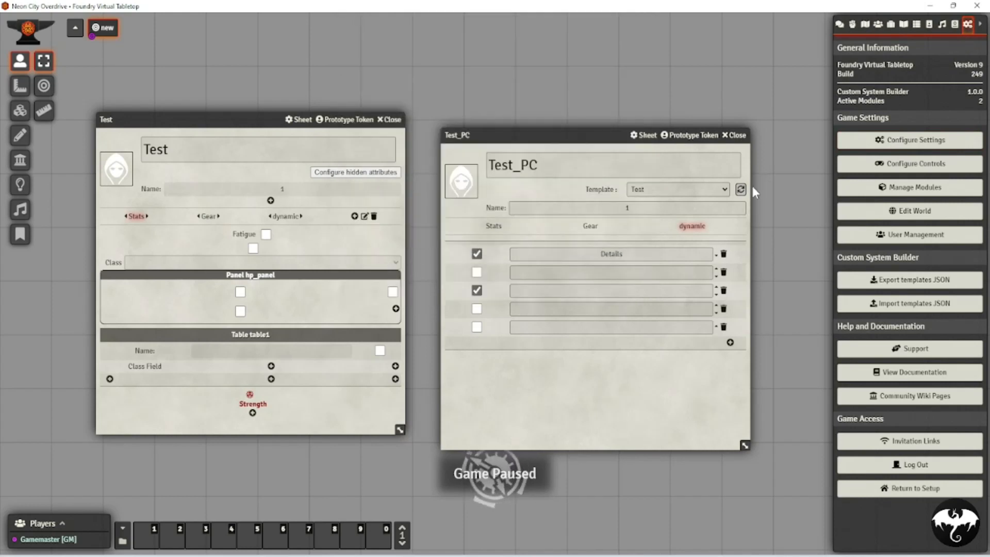
# - Reload Test_PC from its template, roll Strength from its Stats tab and show the roll in the chat log
pyautogui.click(494, 228)
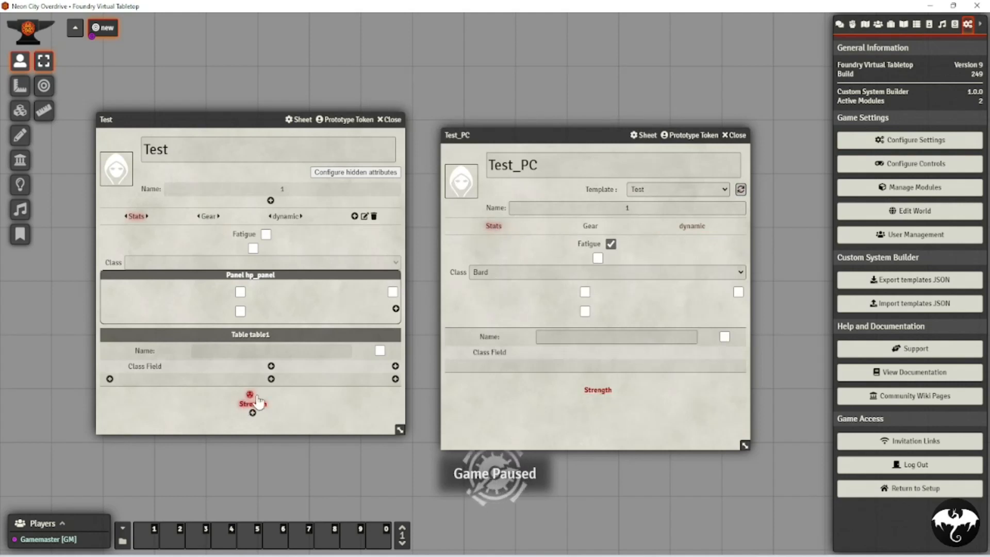
pyautogui.click(593, 391)
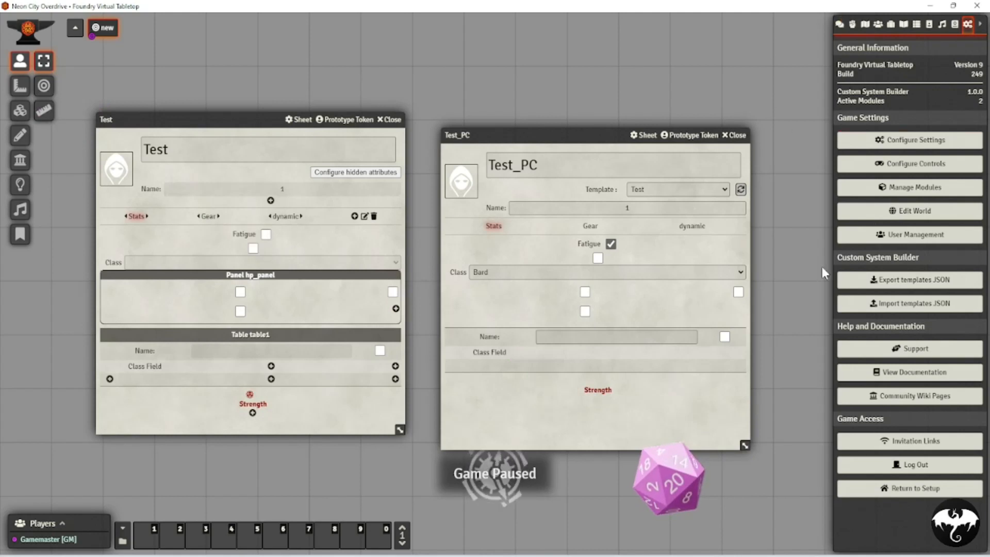
pyautogui.click(841, 30)
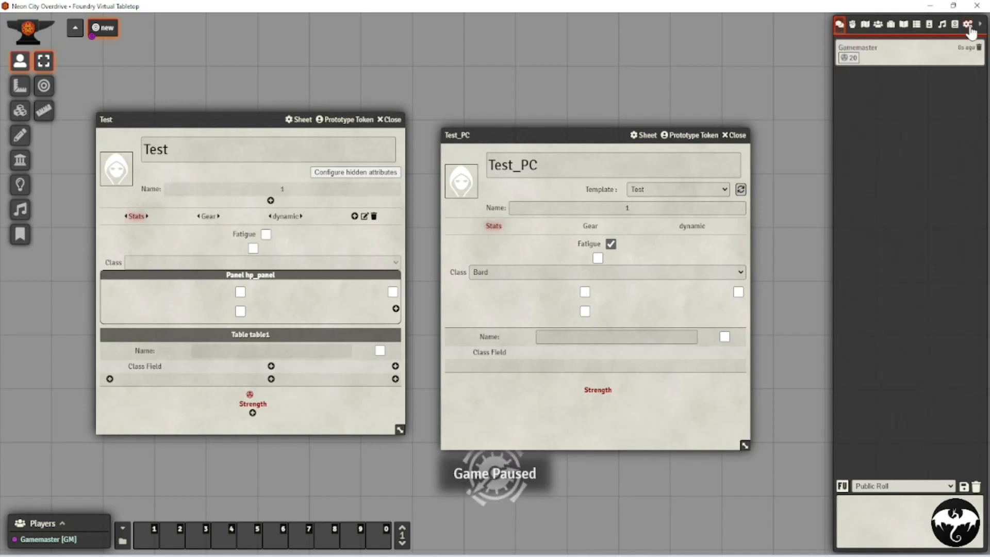
# - Clear the Custom System Builder's Roll Icons system setting and save the changes
pyautogui.click(969, 26)
pyautogui.click(898, 189)
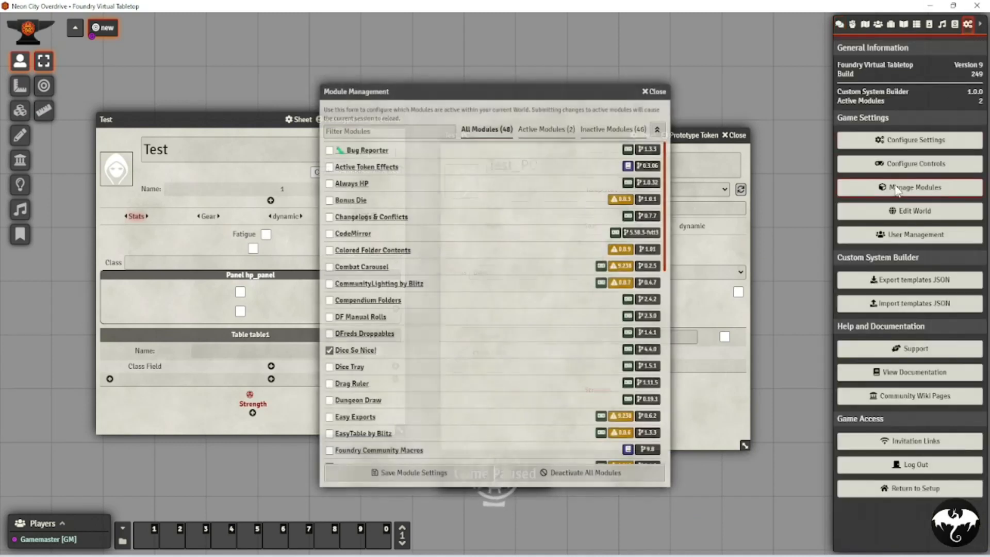
pyautogui.click(655, 92)
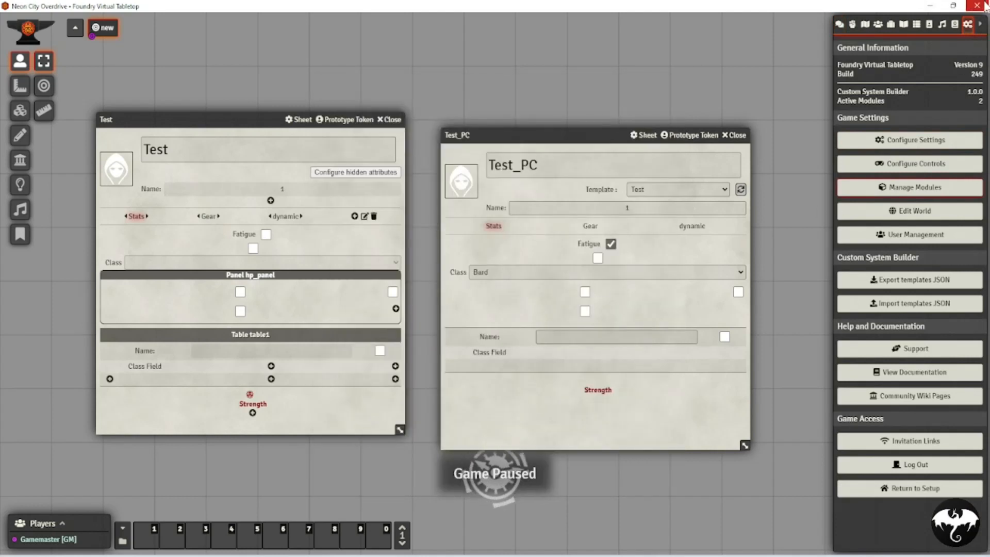
pyautogui.click(918, 147)
pyautogui.click(503, 188)
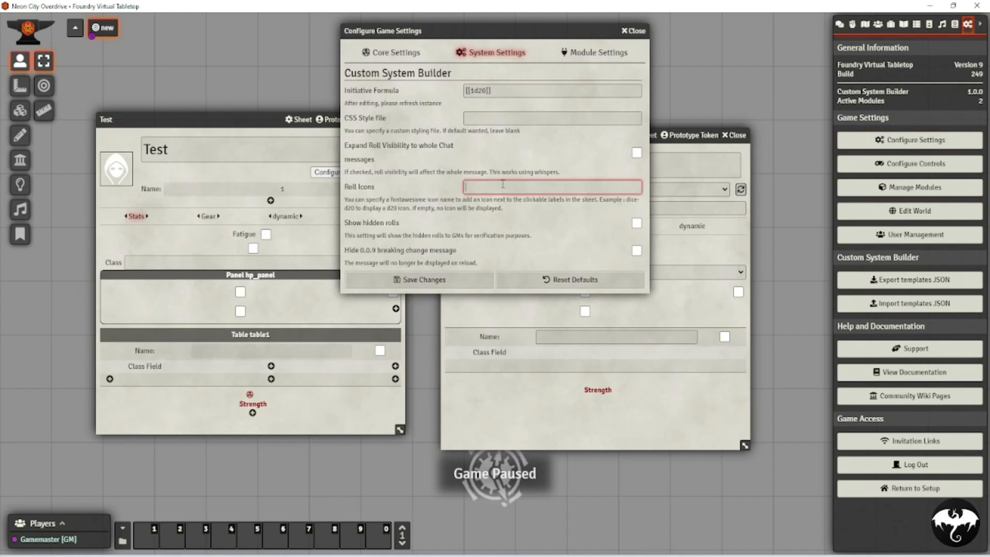
pyautogui.click(406, 281)
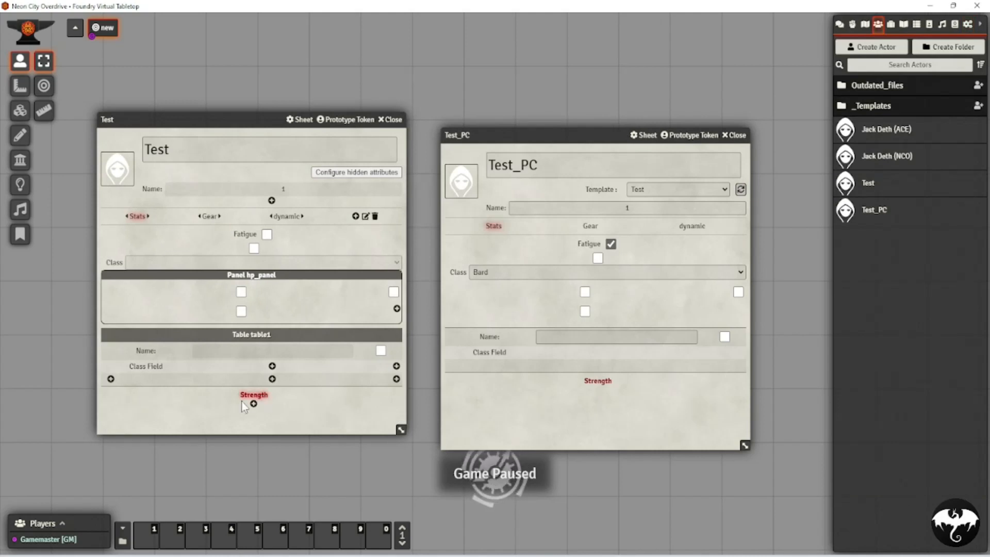
# - Review the STR label's settings on the template, roll Strength from Test_PC and show the roll in the chat log
pyautogui.click(255, 397)
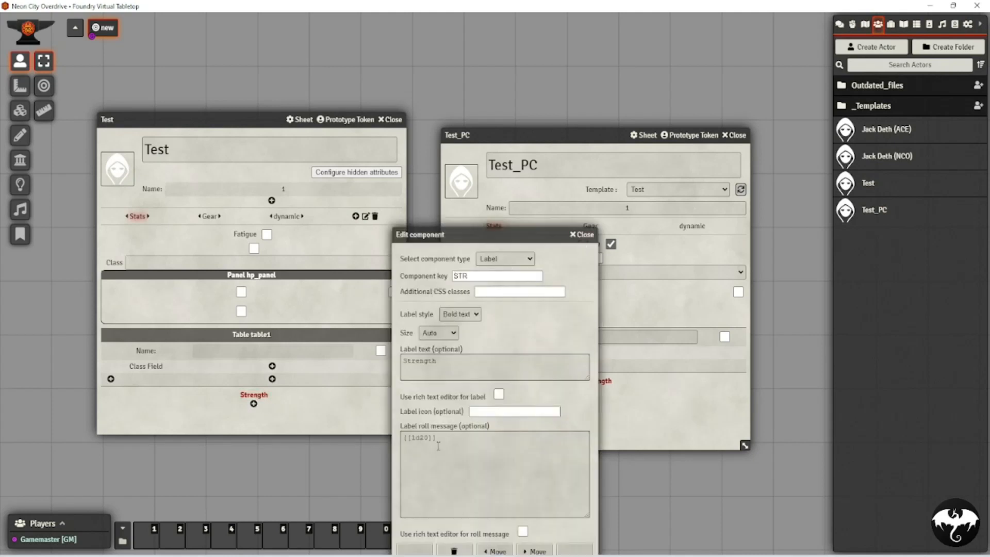
pyautogui.click(583, 235)
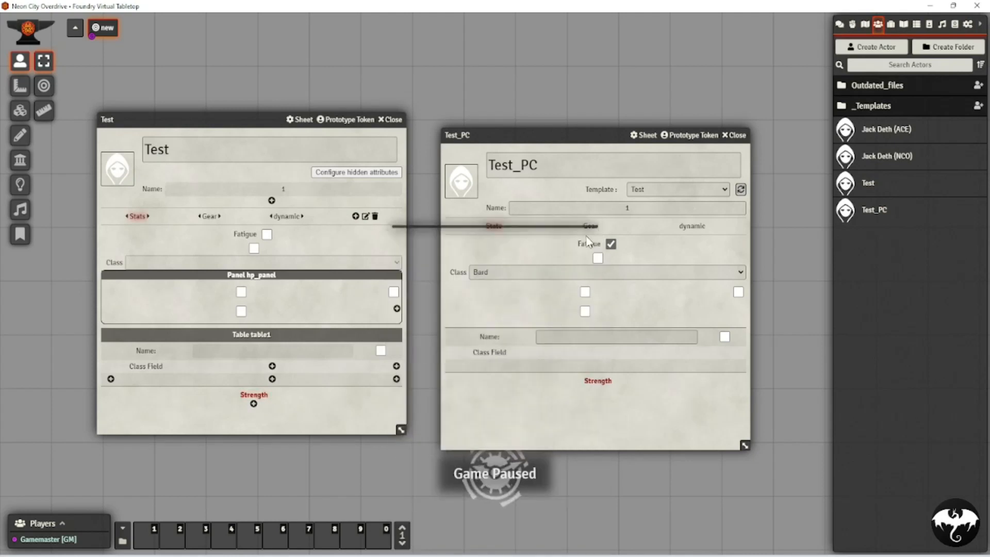
pyautogui.click(594, 386)
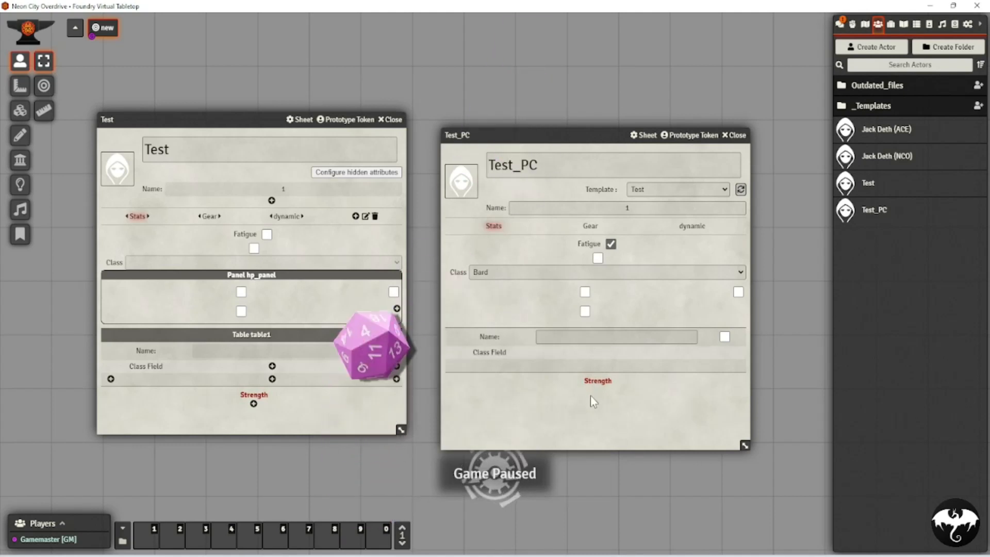
pyautogui.click(841, 25)
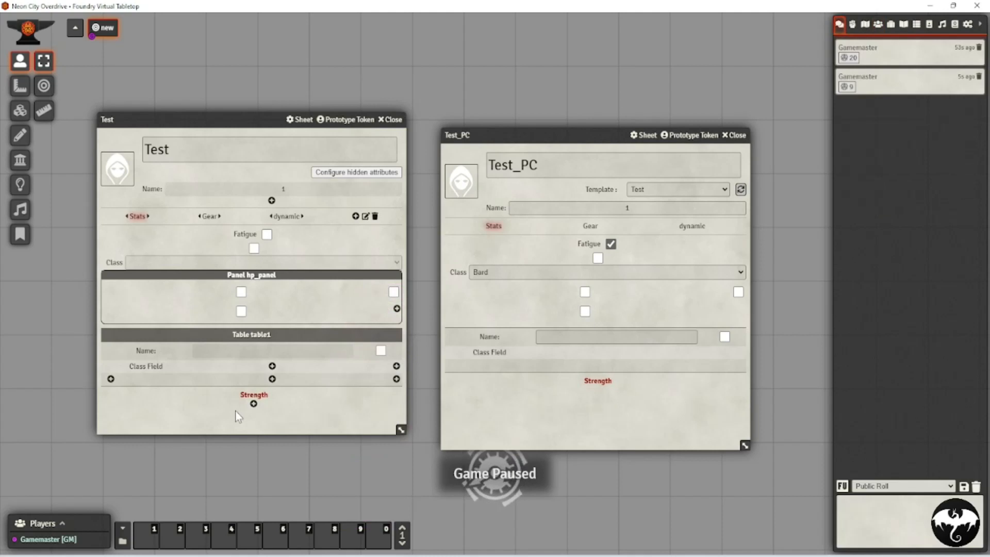
pyautogui.click(255, 397)
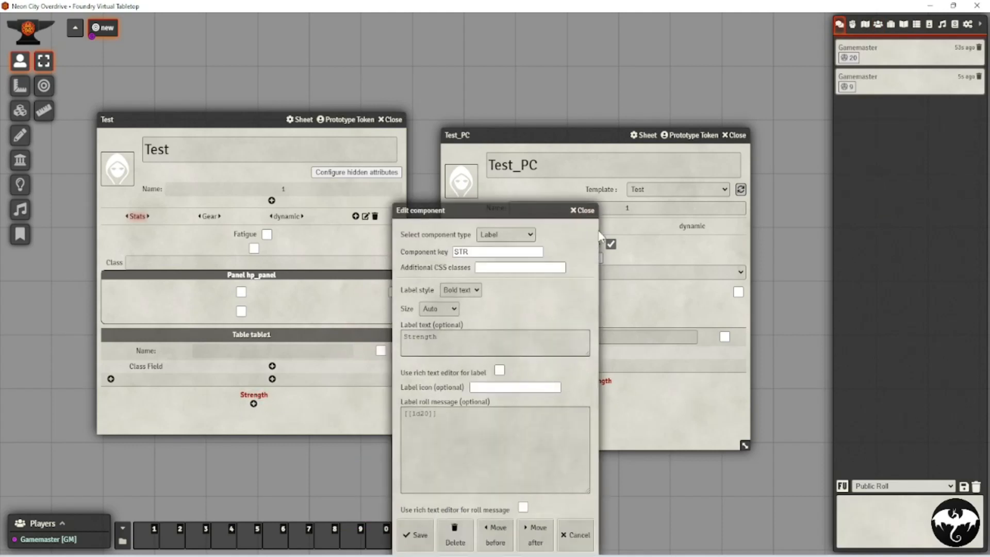
pyautogui.click(588, 216)
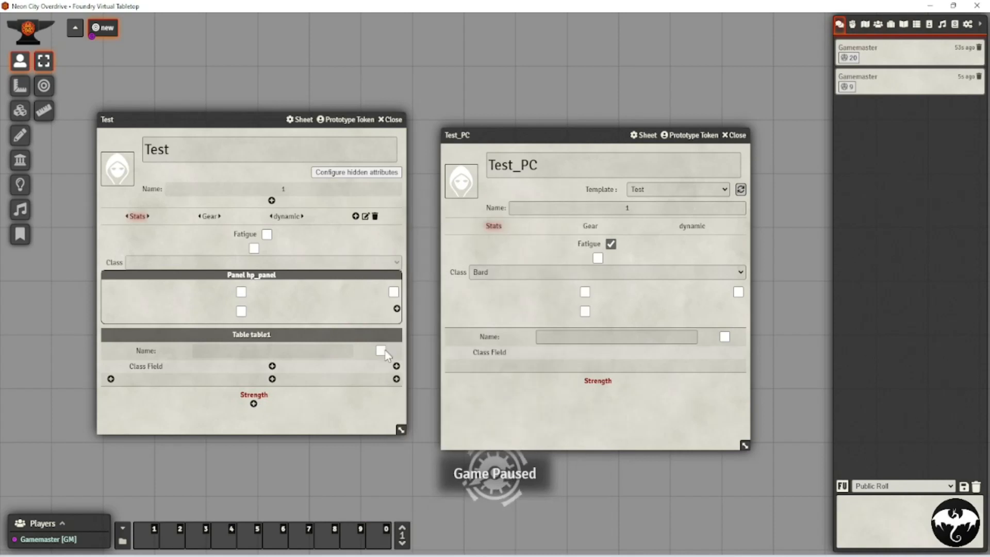
# - Start a new Text field below the Strength label on the template's Stats tab with the key str_score
pyautogui.click(254, 404)
pyautogui.click(497, 267)
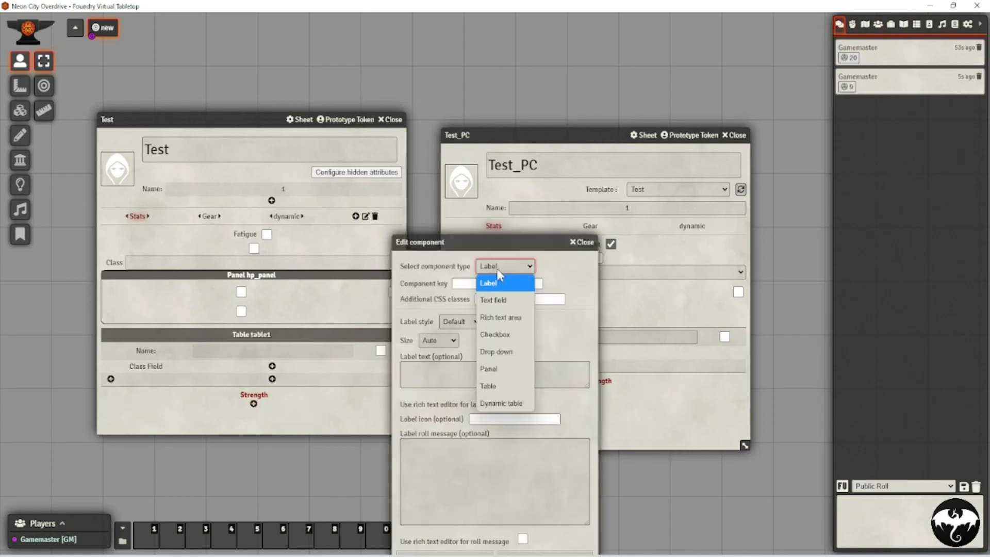
pyautogui.click(494, 300)
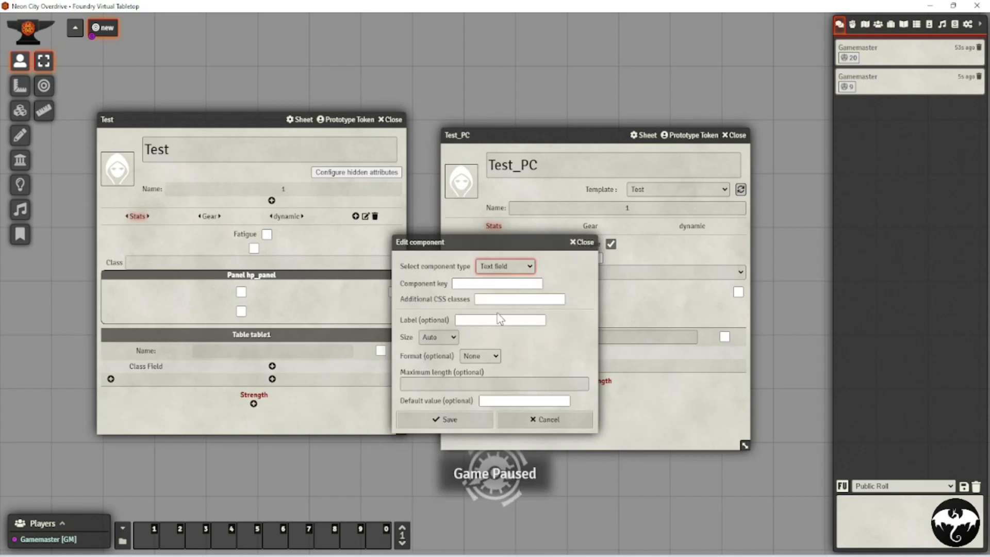
pyautogui.click(474, 283)
pyautogui.write('st')
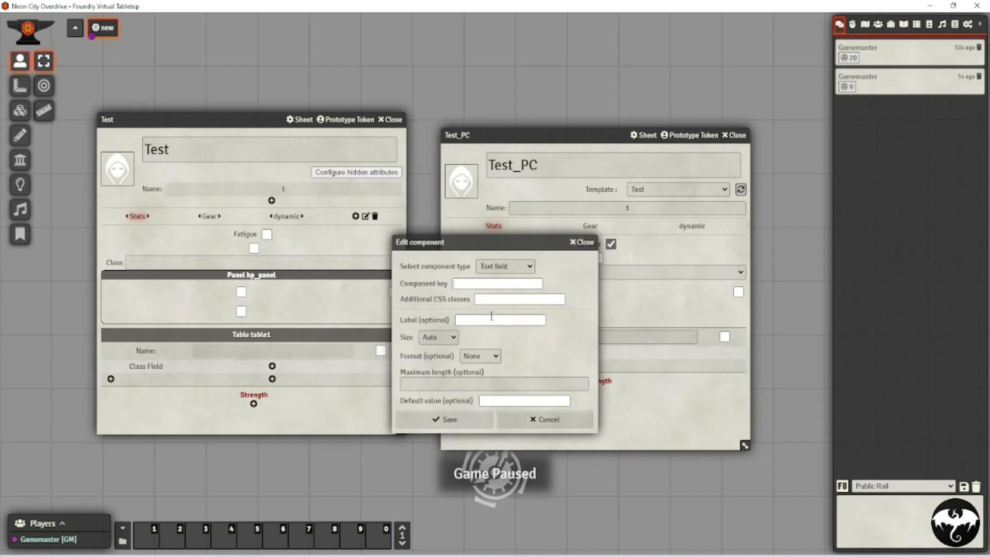
pyautogui.write('r')
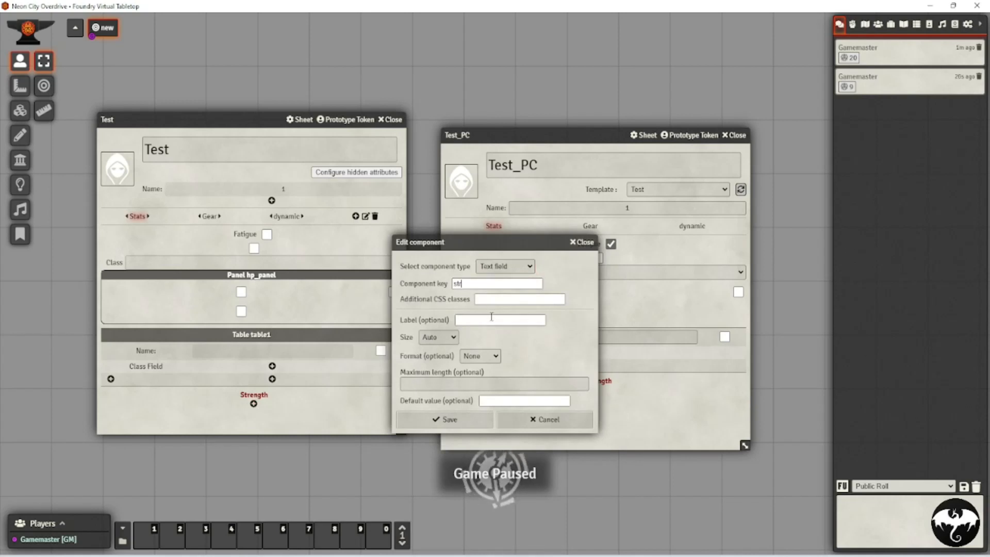
pyautogui.write('_score')
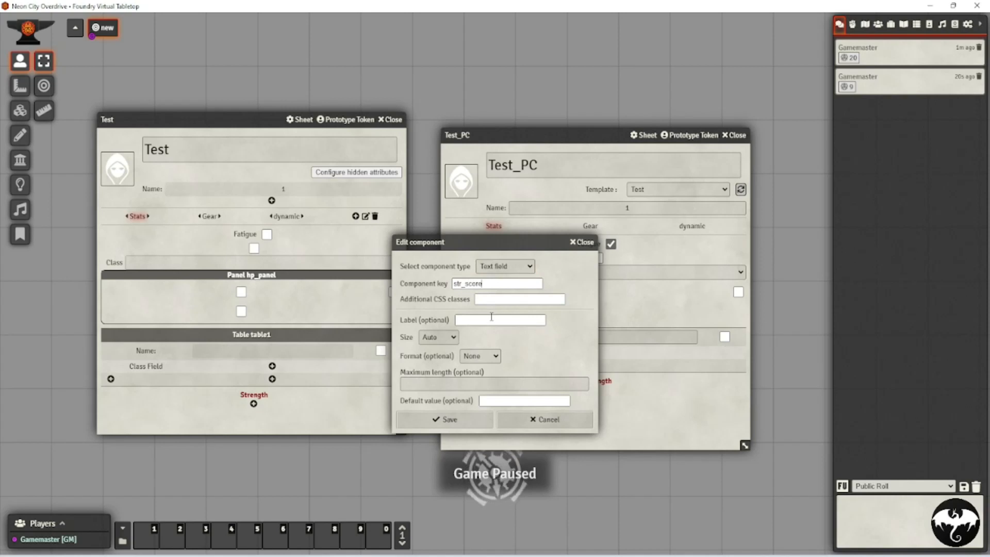
# - Set the str_score field's maximum length to 2, save the component and reload Test_PC from its template
pyautogui.click(477, 320)
pyautogui.click(446, 385)
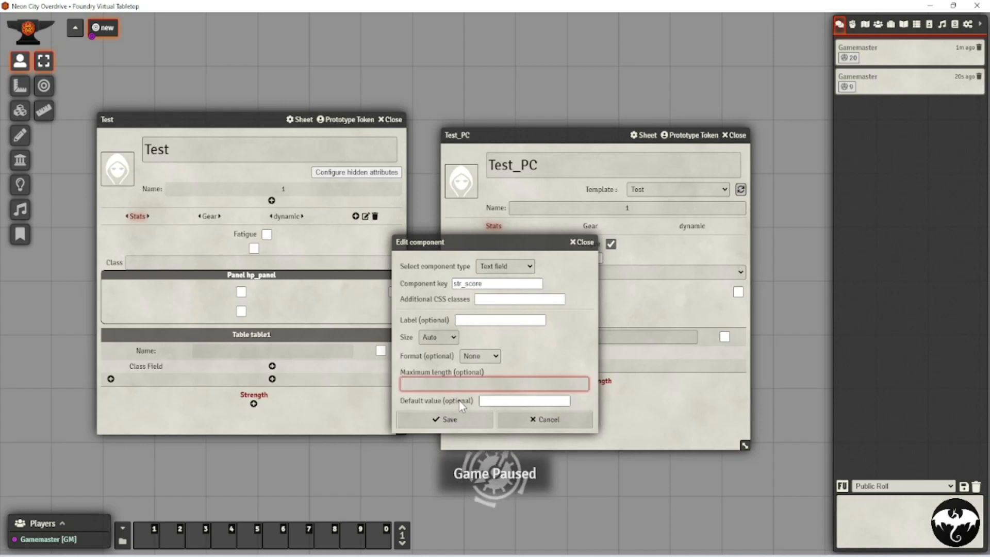
pyautogui.write('1')
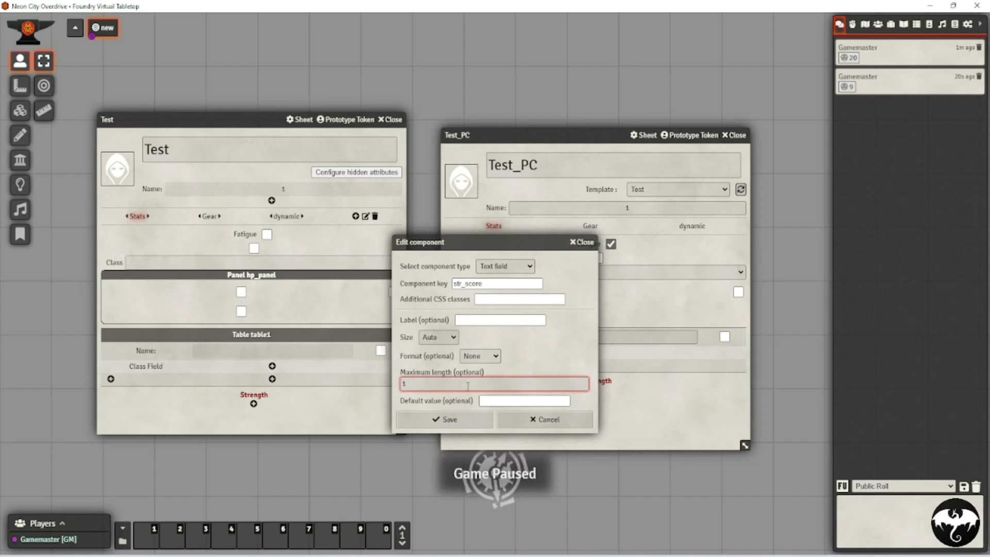
pyautogui.press('BackSpace')
pyautogui.write('2')
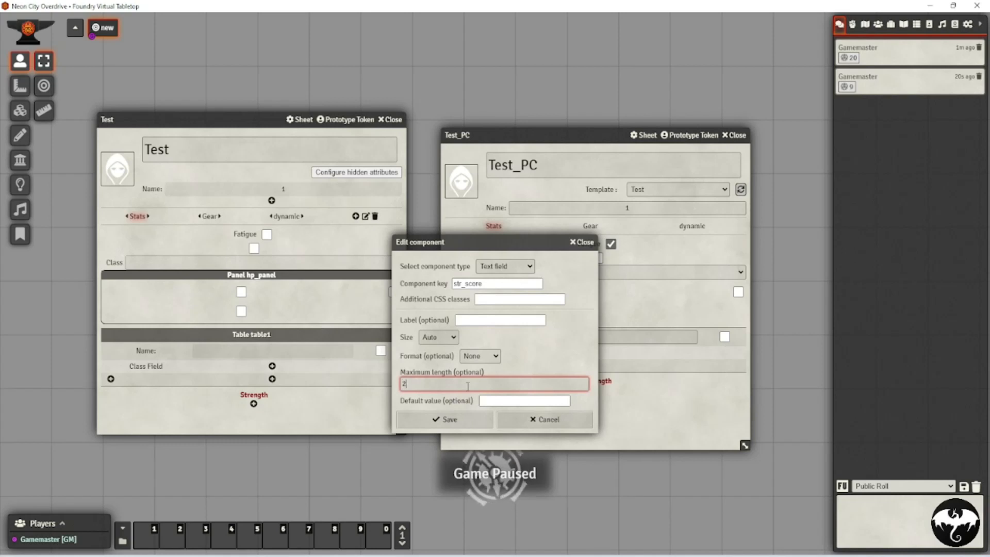
pyautogui.click(469, 418)
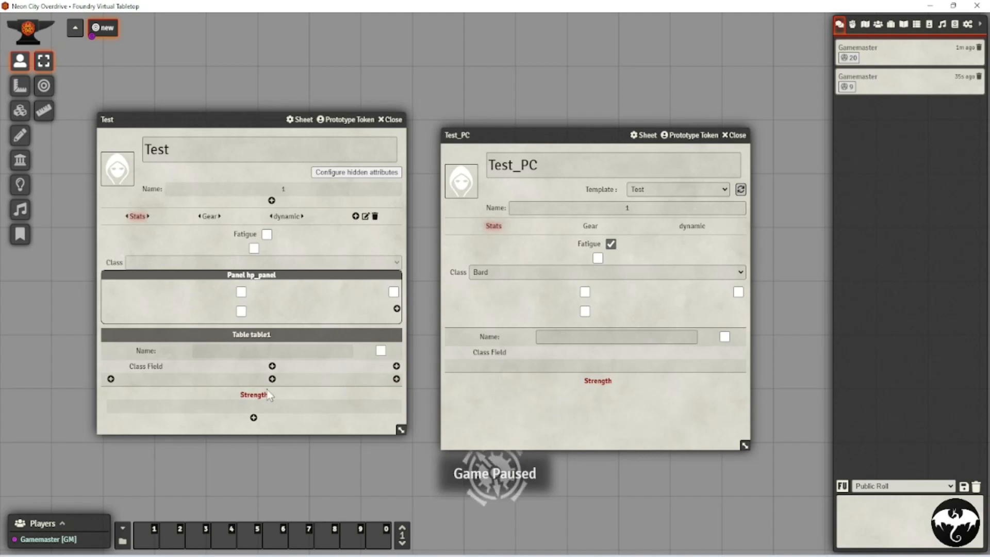
pyautogui.click(741, 190)
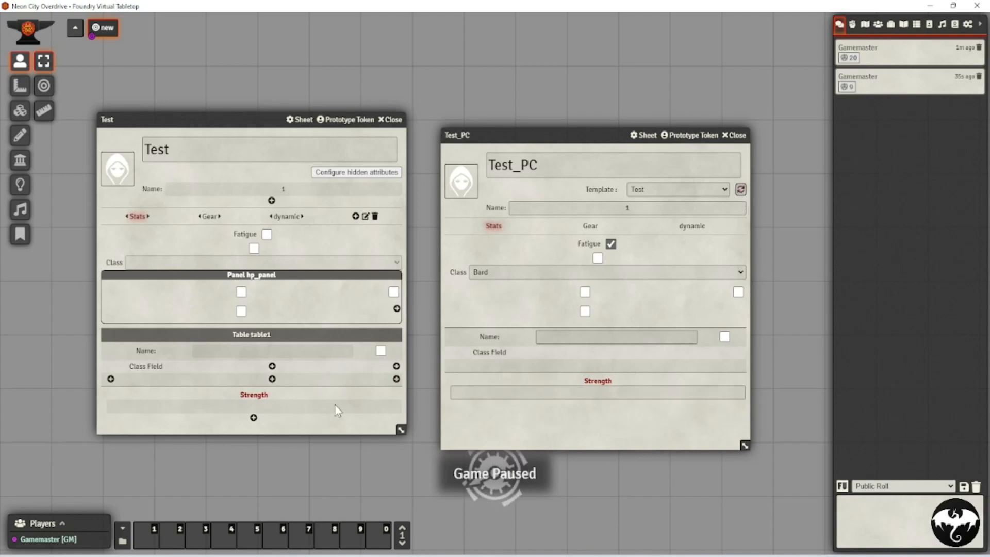
# - Replace the STR label's roll message with ${[:str_score:]}$, checking the score field's component key
pyautogui.click(255, 396)
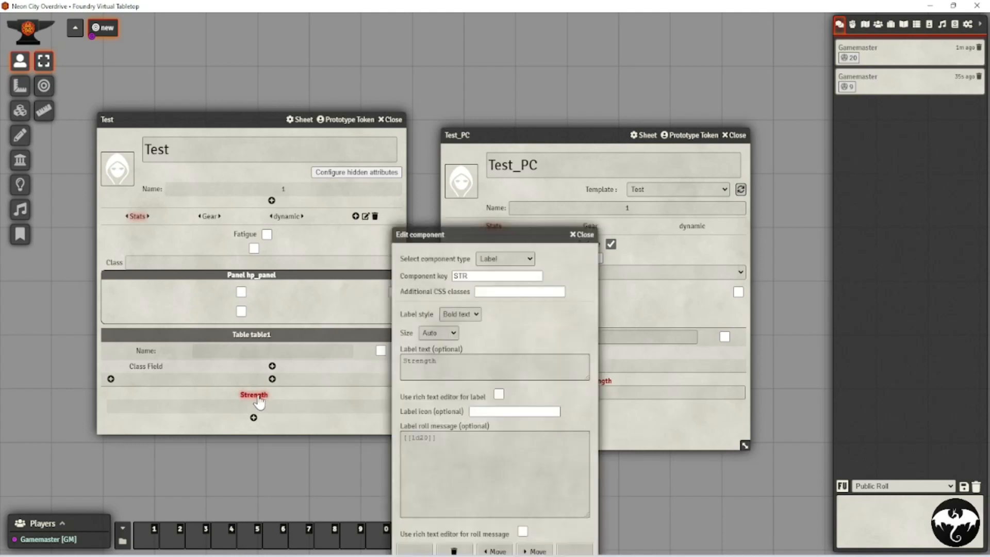
pyautogui.click(467, 435)
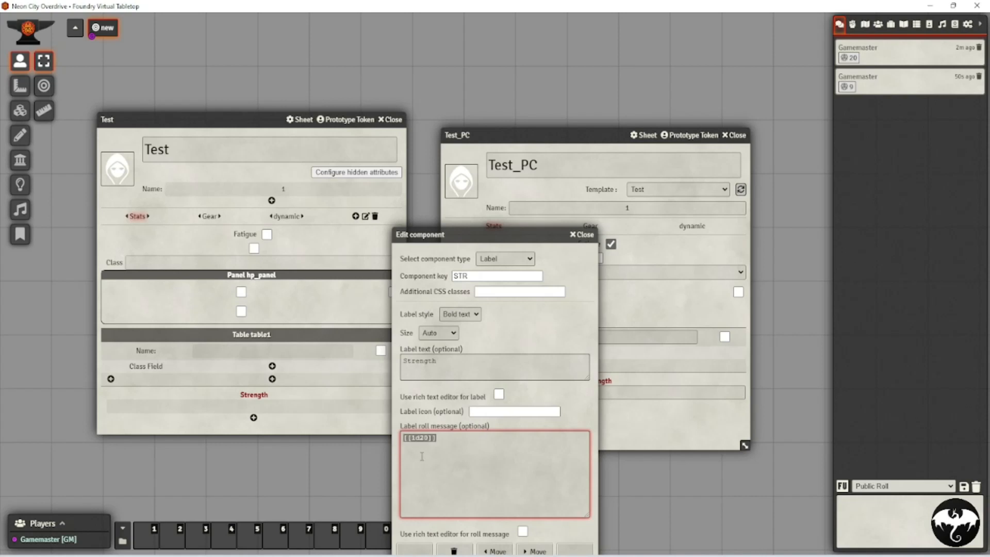
pyautogui.write('${[:')
pyautogui.write('str_')
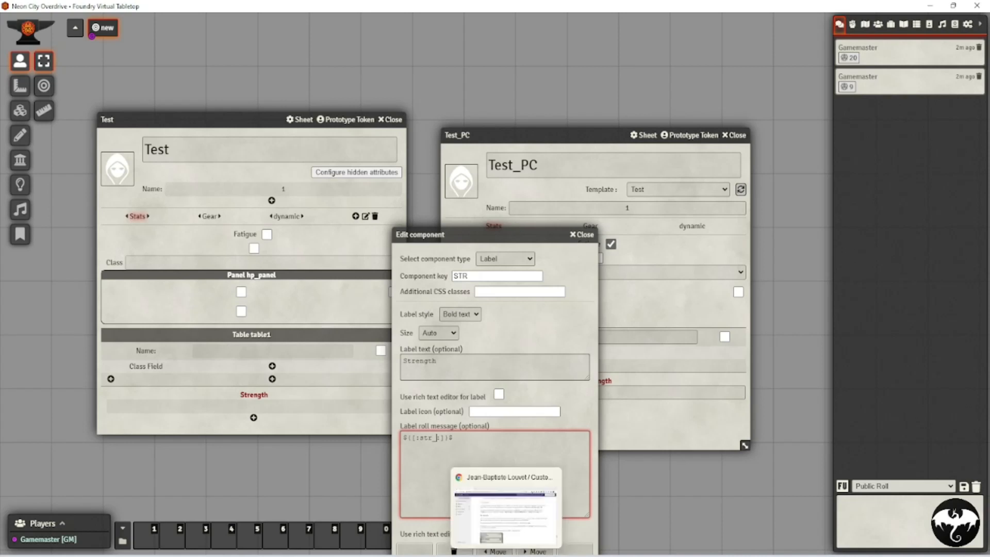
pyautogui.moveTo(484, 234); pyautogui.dragTo(303, 125)
pyautogui.moveTo(444, 118); pyautogui.dragTo(552, 94)
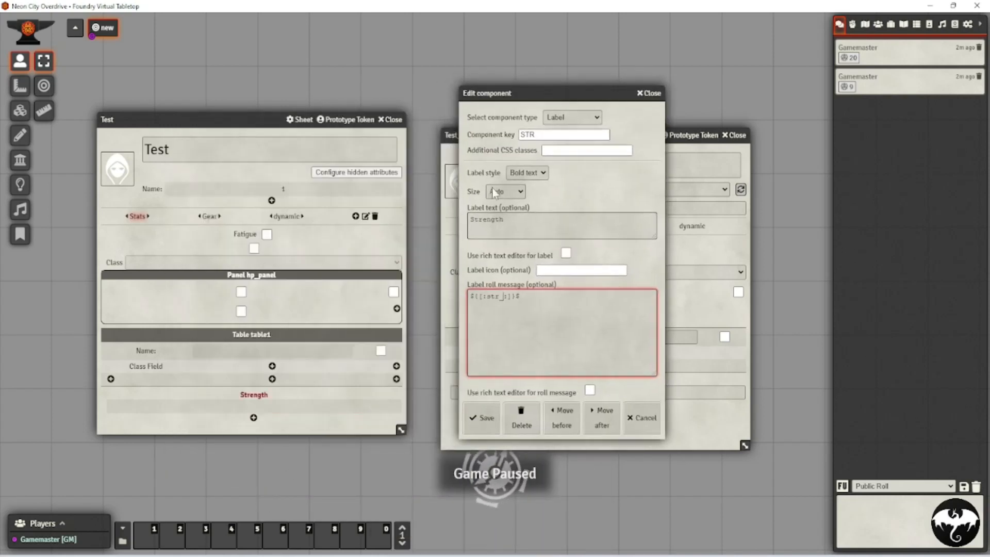
pyautogui.click(269, 406)
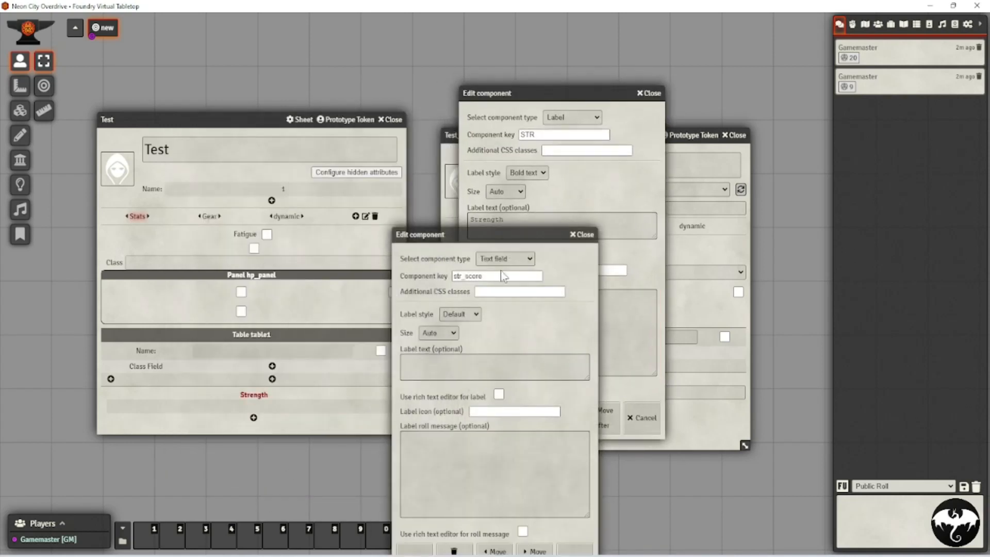
pyautogui.click(581, 234)
pyautogui.click(502, 297)
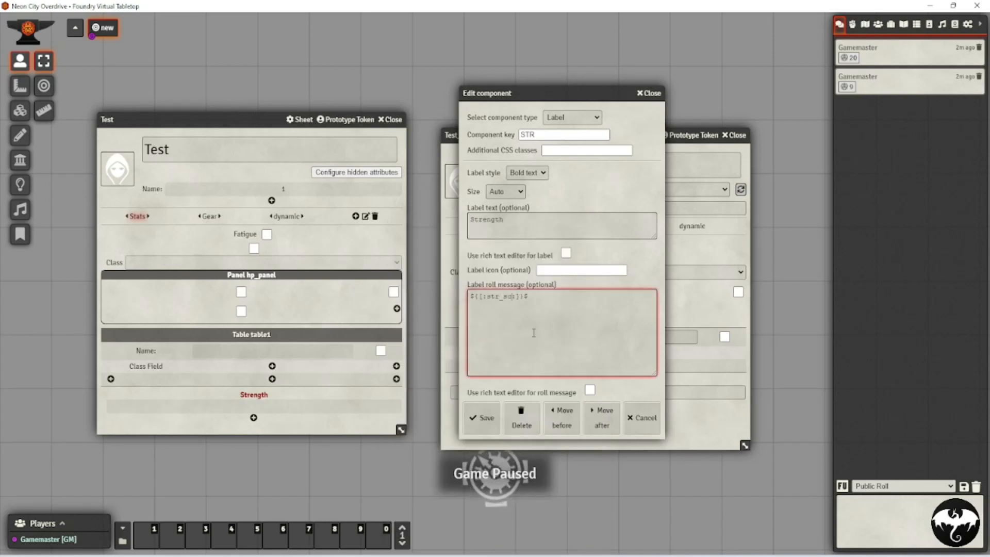
pyautogui.write('score')
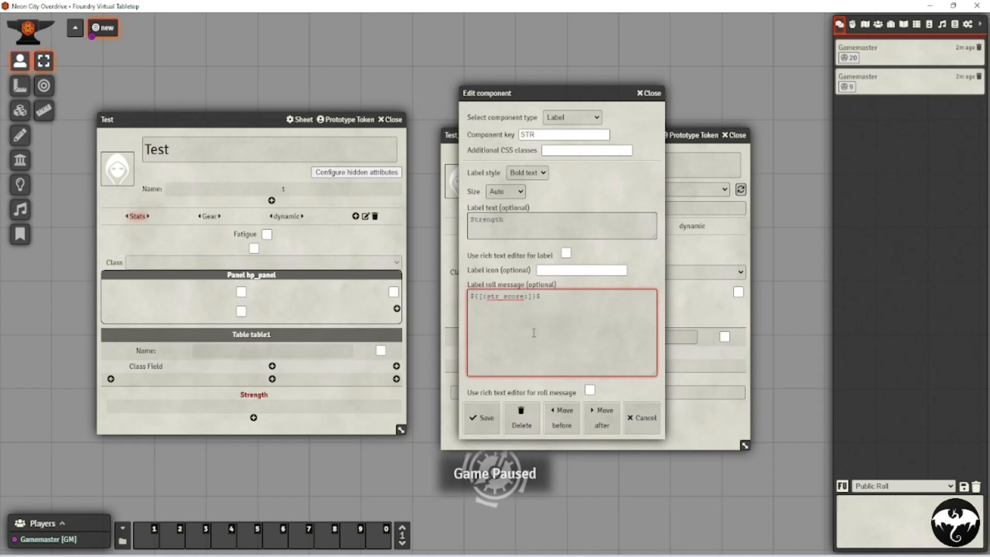
# - Insert 1d20+ before the str_score reference so the roll message reads ${[1d20+:str_score:]}$, and save the label
pyautogui.press('Left')
pyautogui.press('Left')
pyautogui.press('Left')
pyautogui.press('Left')
pyautogui.press('Left')
pyautogui.press('Left')
pyautogui.press('Left')
pyautogui.press('Left')
pyautogui.press('Left')
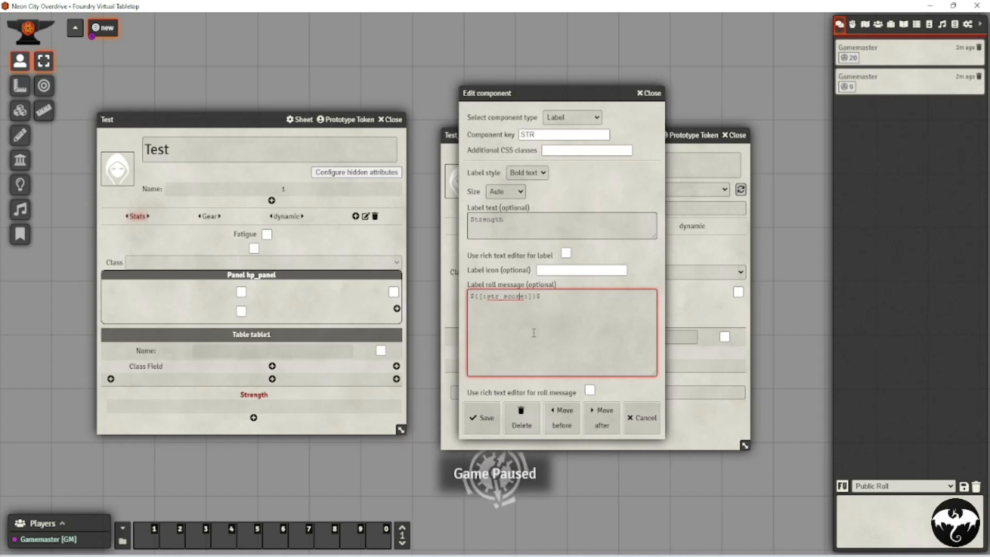
pyautogui.press('Left')
pyautogui.write('1d20+')
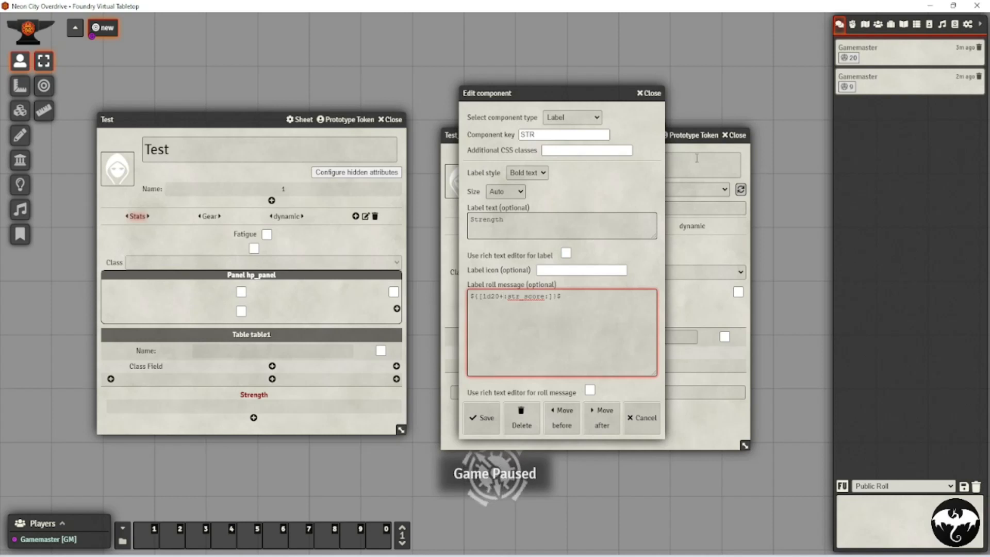
pyautogui.click(489, 425)
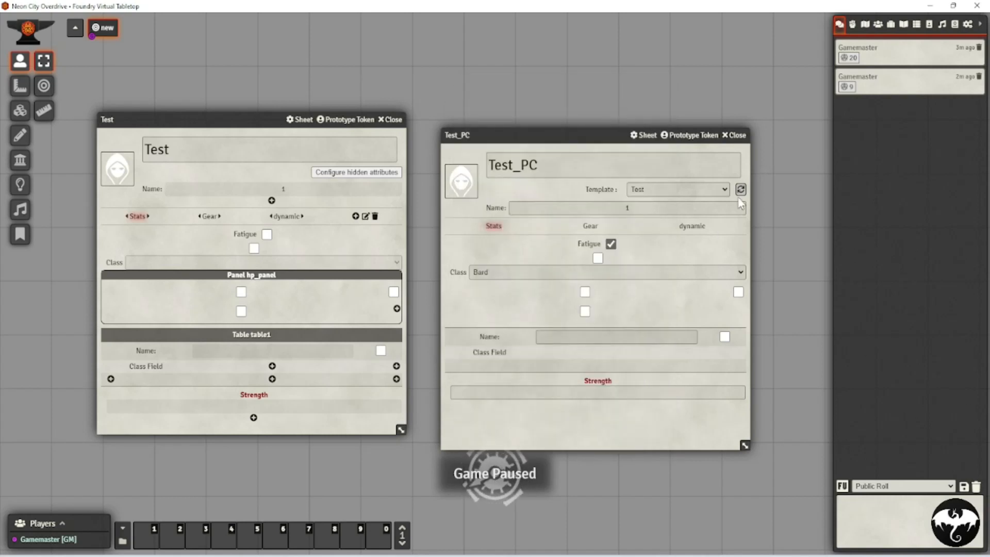
# - Set the Strength score on Test_PC to 4, roll Strength and expand the roll's formula details in the chat log
pyautogui.click(600, 392)
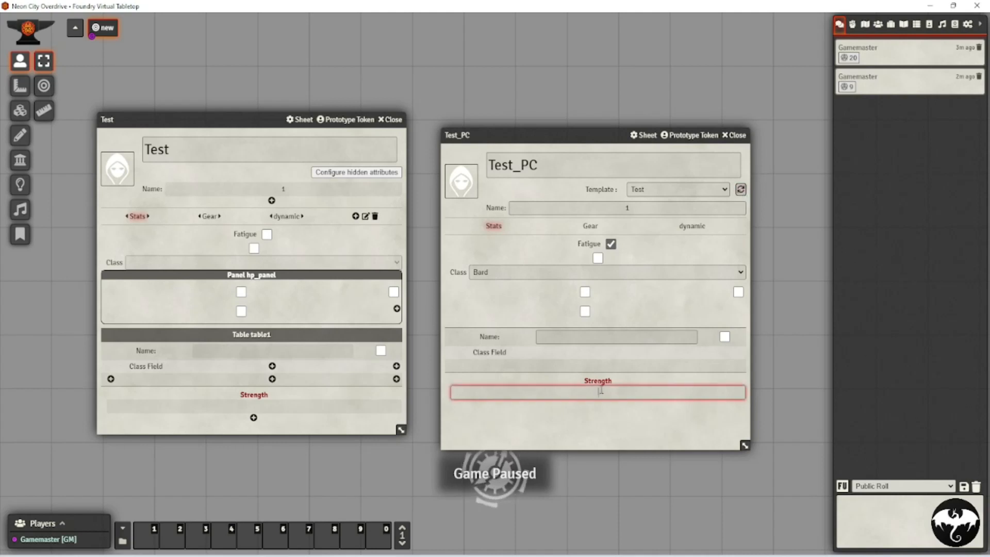
pyautogui.write('4')
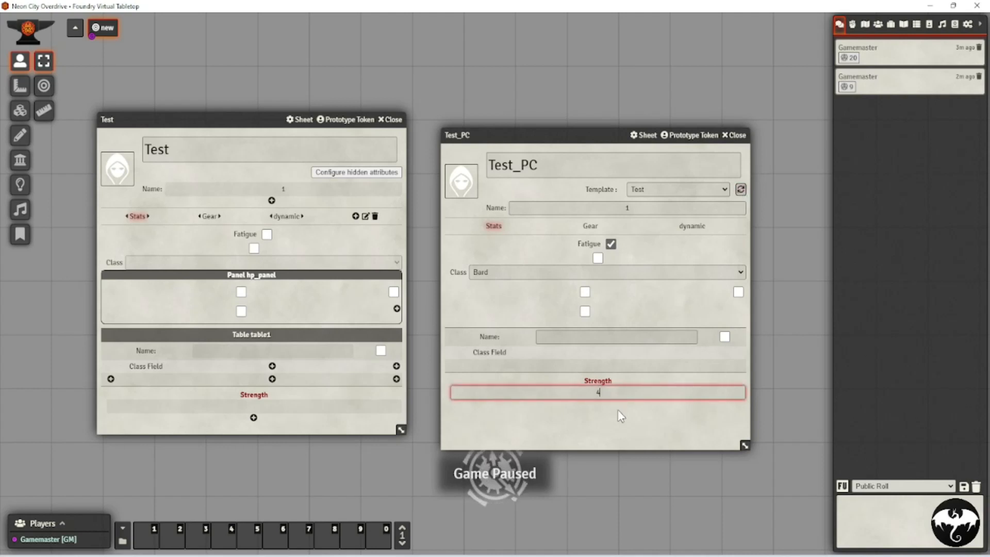
pyautogui.click(600, 383)
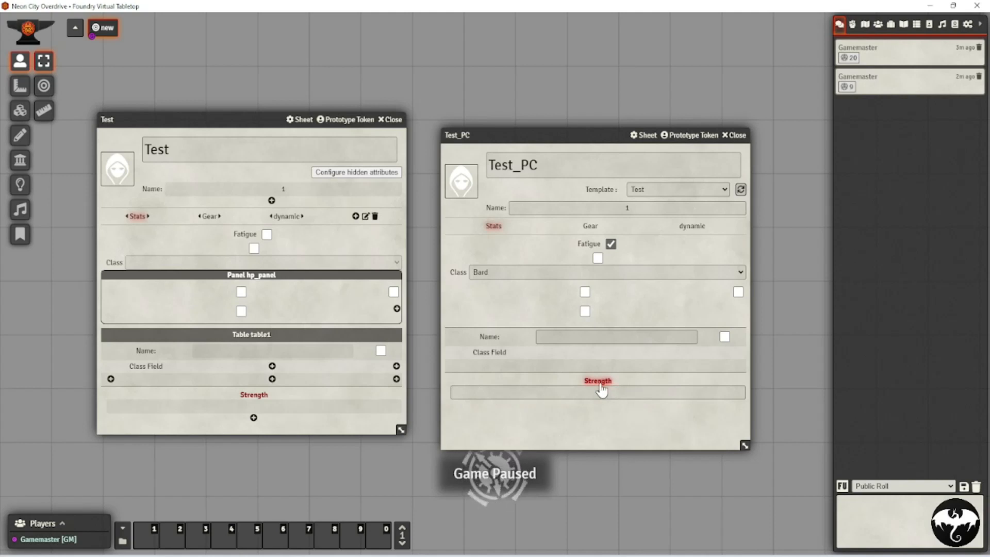
pyautogui.click(591, 381)
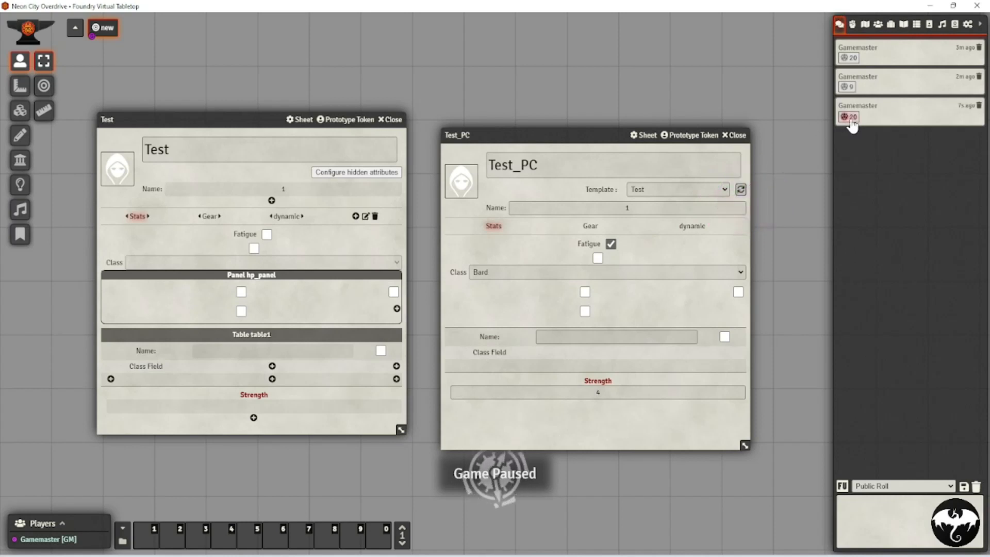
pyautogui.click(855, 123)
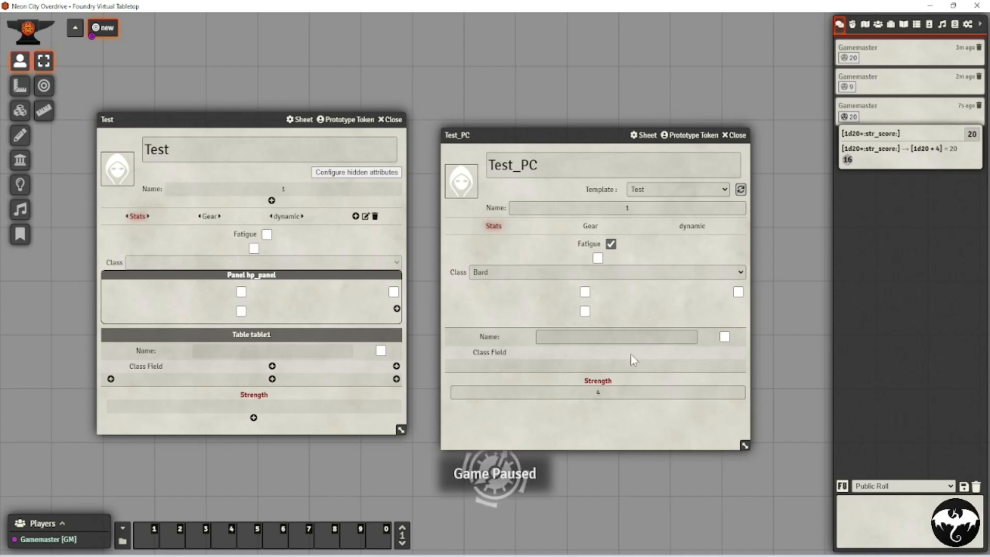
# - Review the Strength label's roll message in the Test template, and close the Test and Test_PC sheets
pyautogui.click(254, 395)
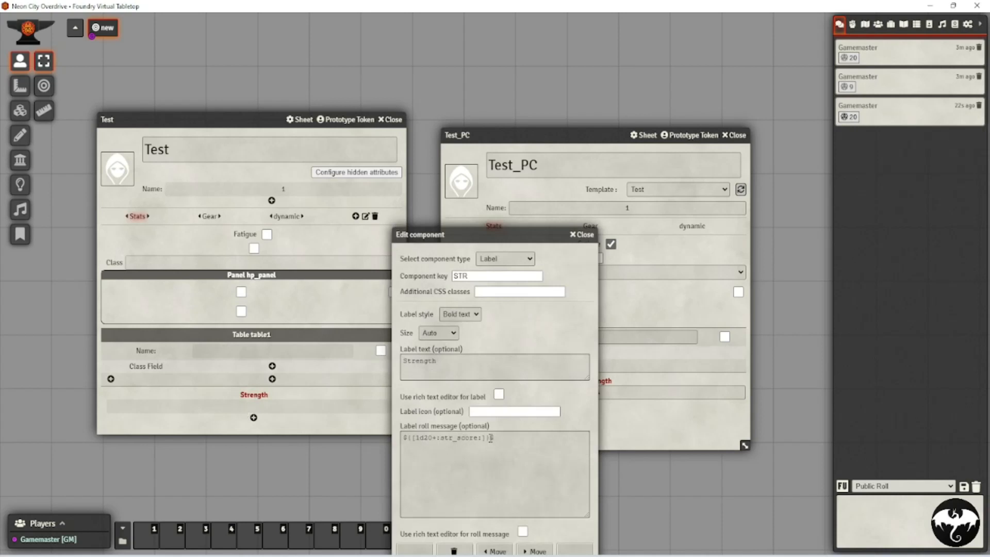
pyautogui.click(581, 235)
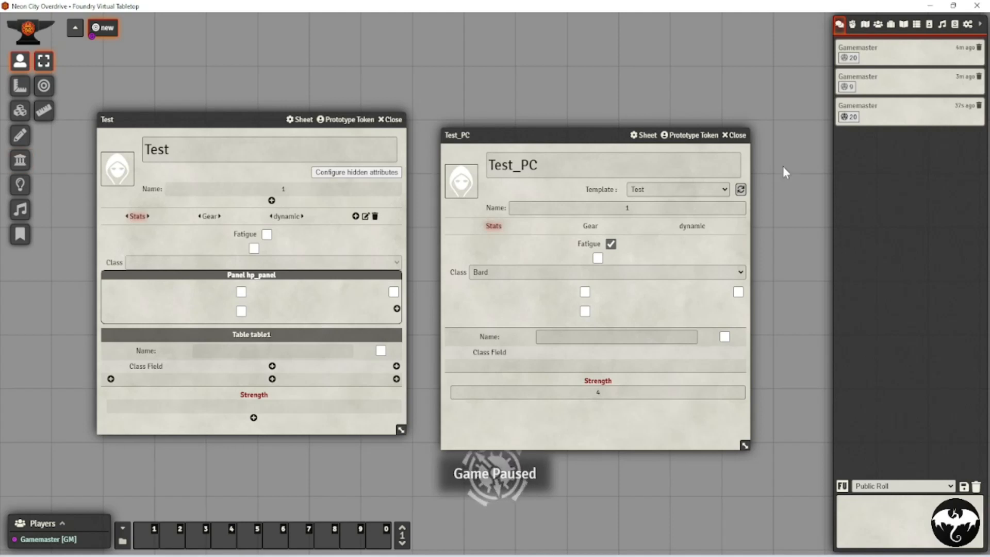
pyautogui.click(735, 138)
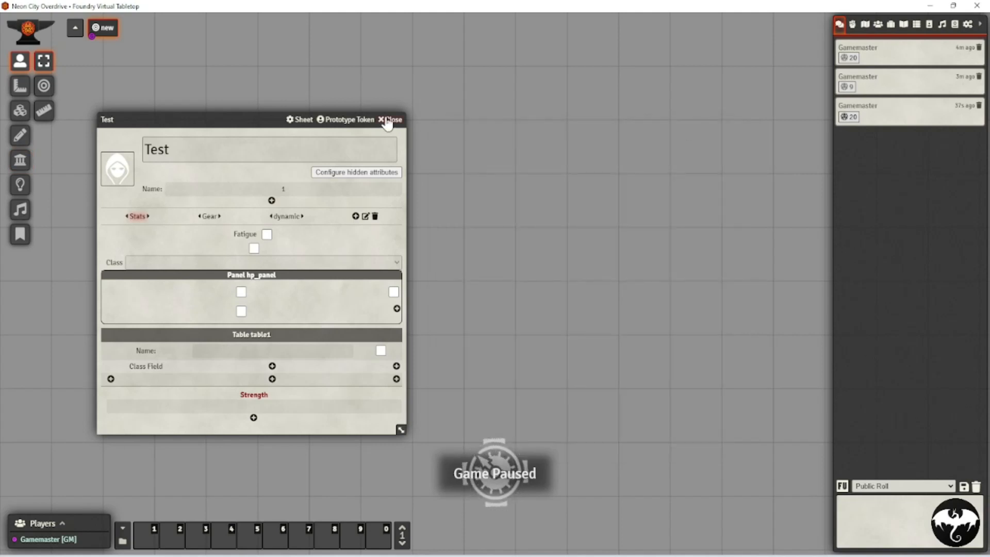
pyautogui.click(391, 119)
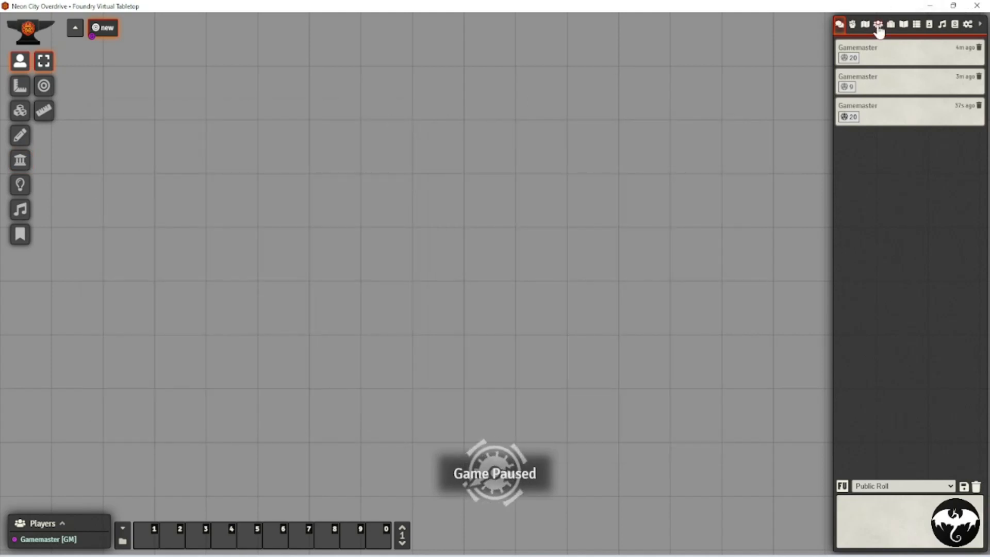
# - Open the _ACE template and the ACE sample character side by side, and check which template the character uses
pyautogui.click(878, 25)
pyautogui.click(883, 106)
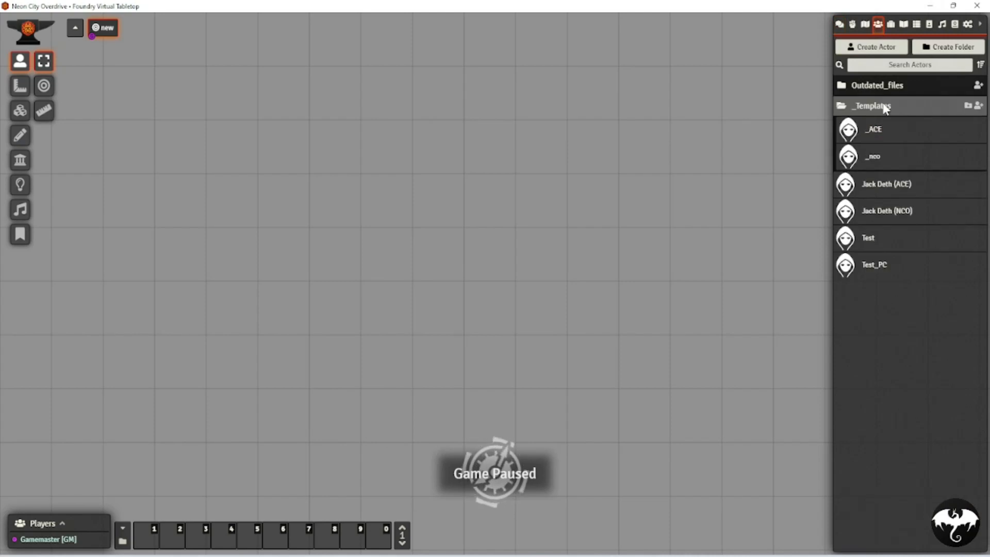
pyautogui.click(875, 132)
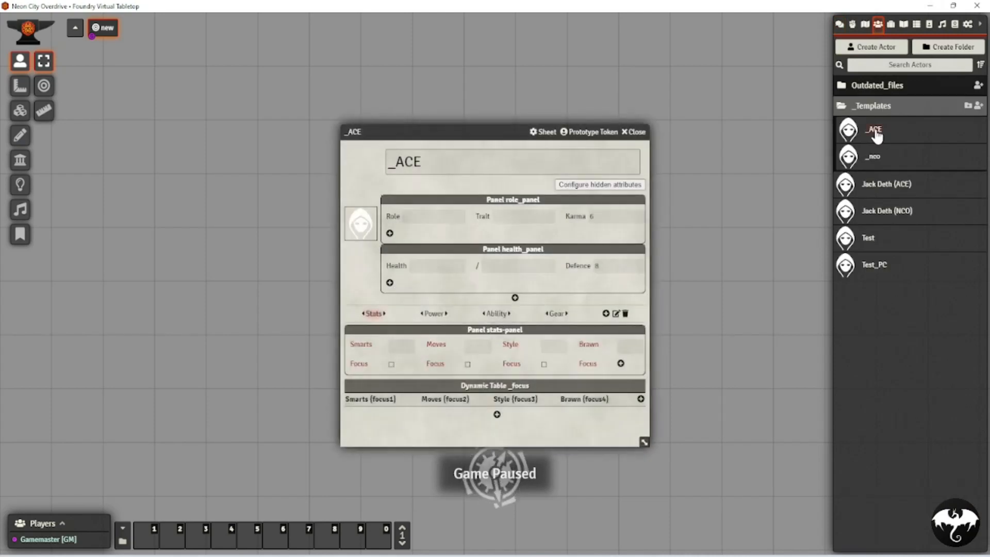
pyautogui.moveTo(438, 136); pyautogui.dragTo(220, 115)
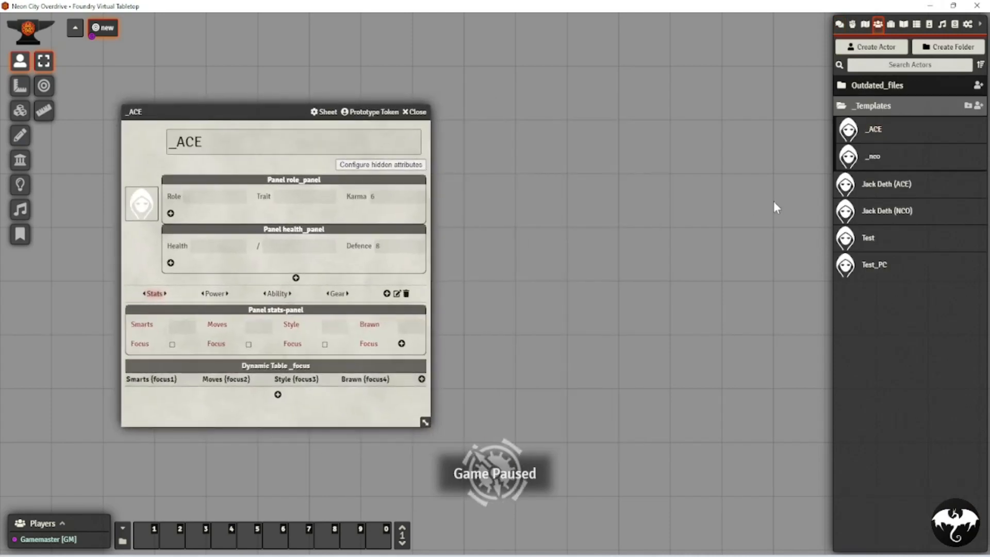
pyautogui.click(881, 186)
pyautogui.moveTo(423, 134); pyautogui.dragTo(540, 115)
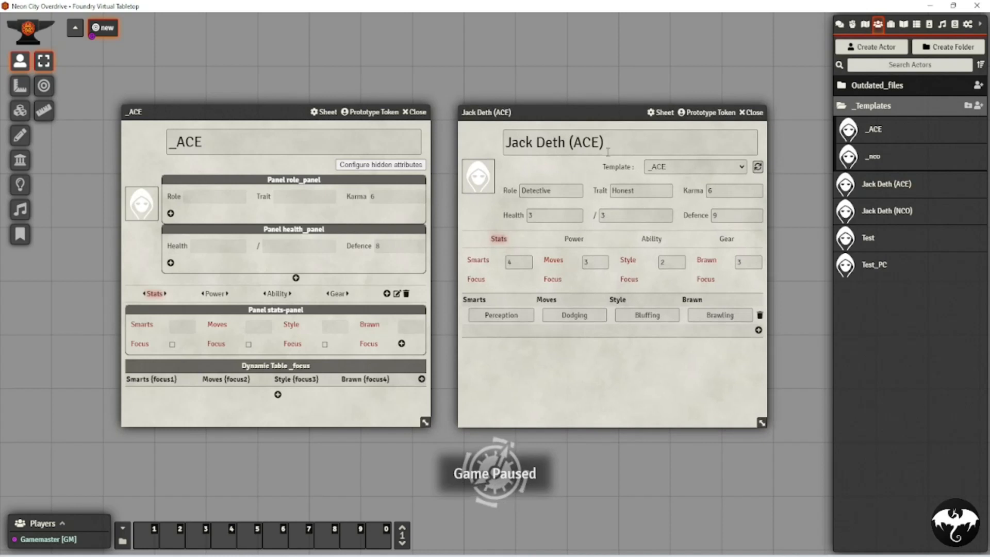
pyautogui.click(673, 167)
pyautogui.click(667, 172)
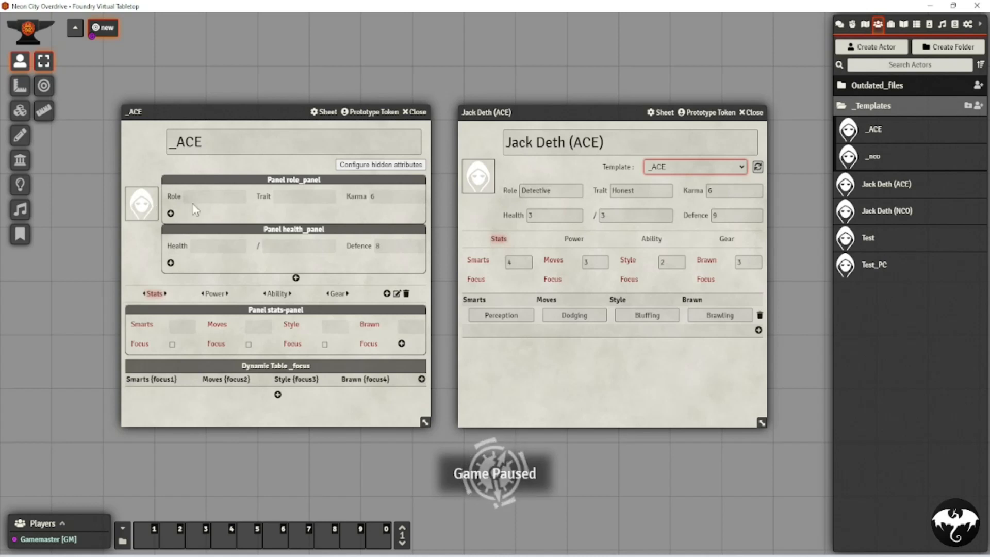
# - Examine the settings of the Role, Health, maximum health and Defence text fields in the _ACE template
pyautogui.click(170, 196)
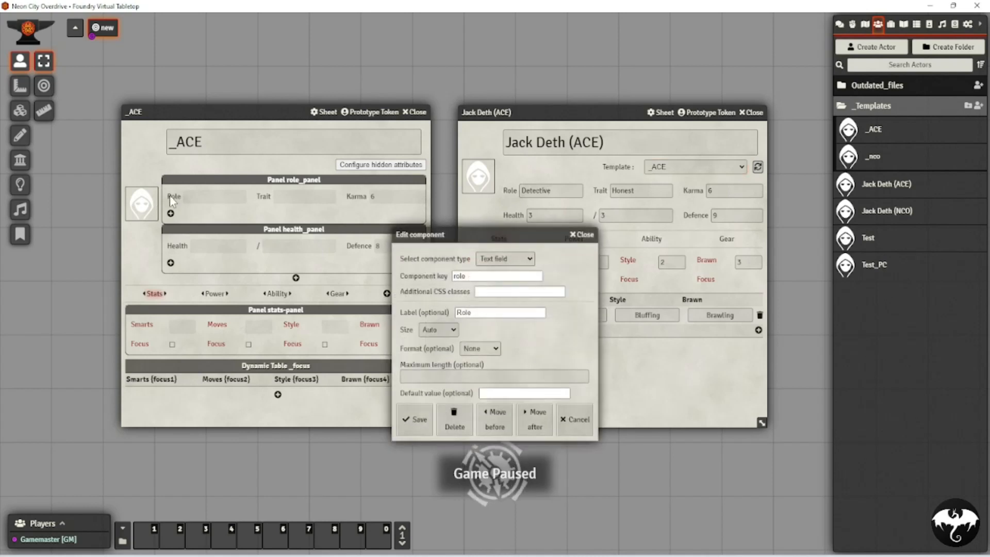
pyautogui.click(577, 234)
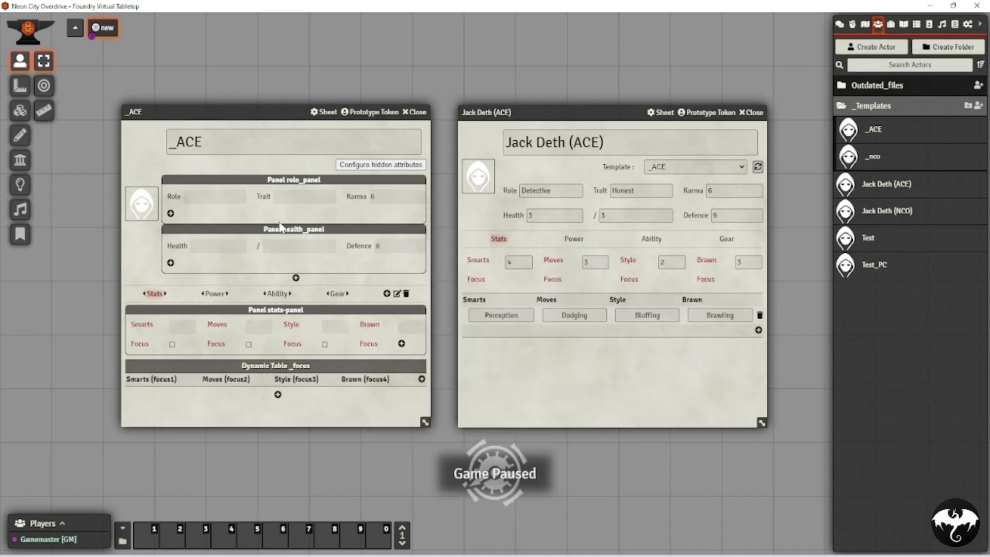
pyautogui.click(173, 246)
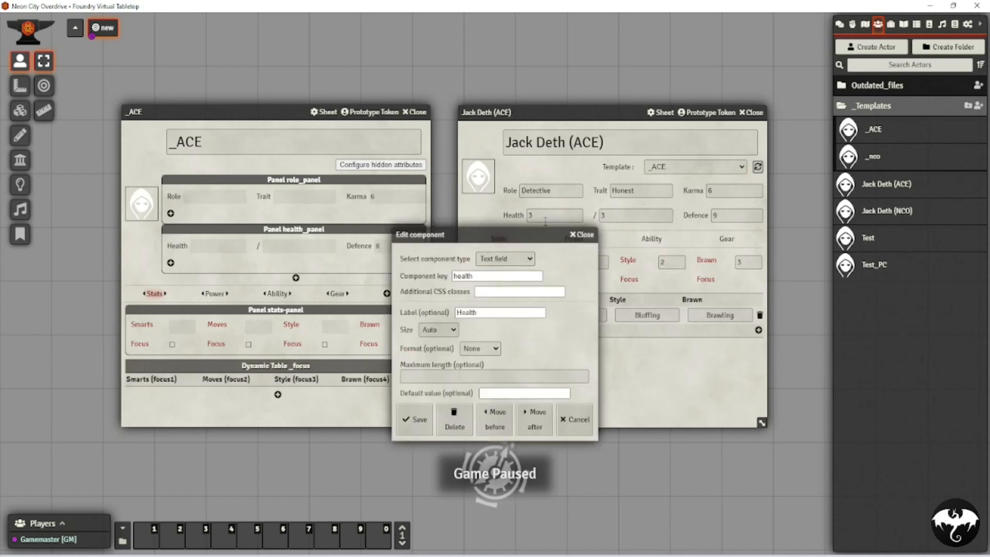
pyautogui.click(582, 235)
pyautogui.click(258, 247)
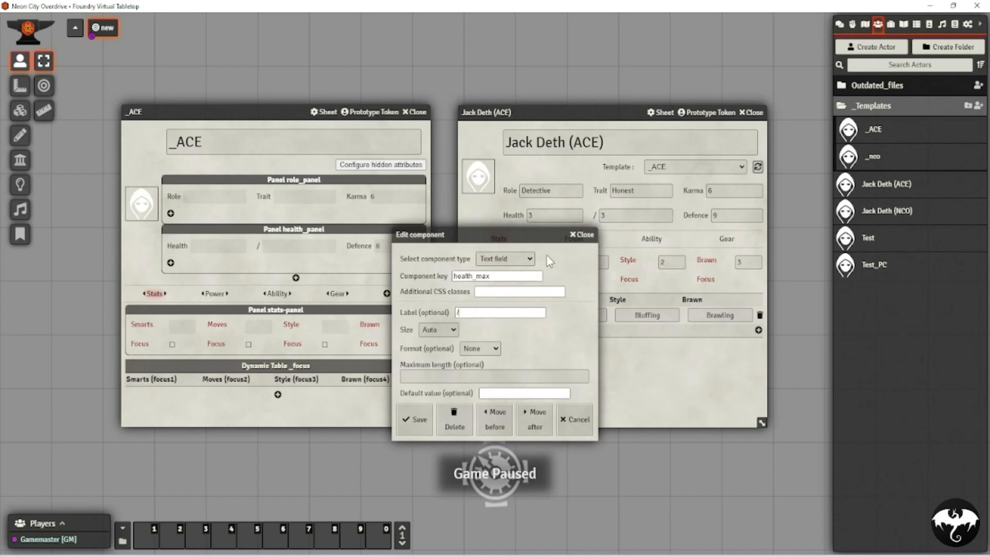
pyautogui.click(583, 236)
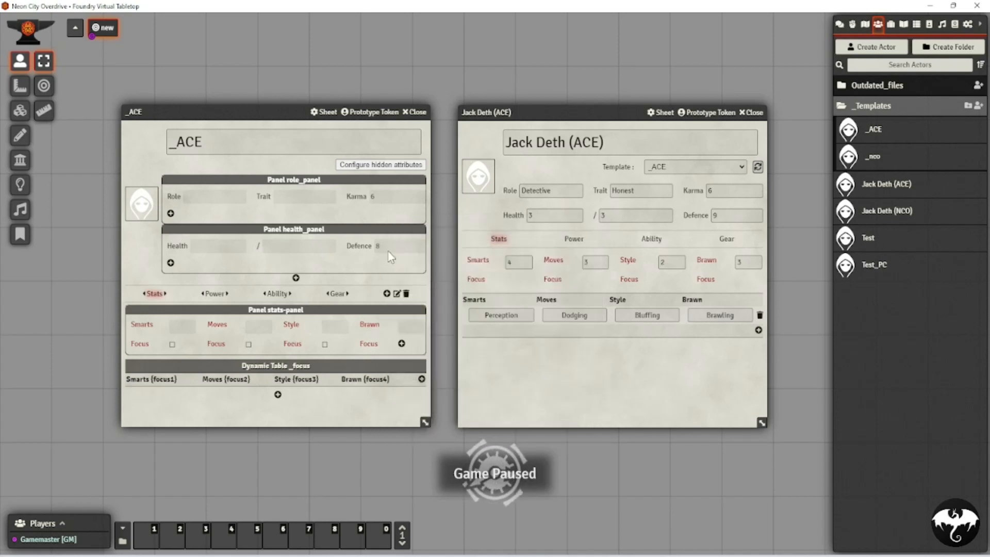
pyautogui.click(407, 248)
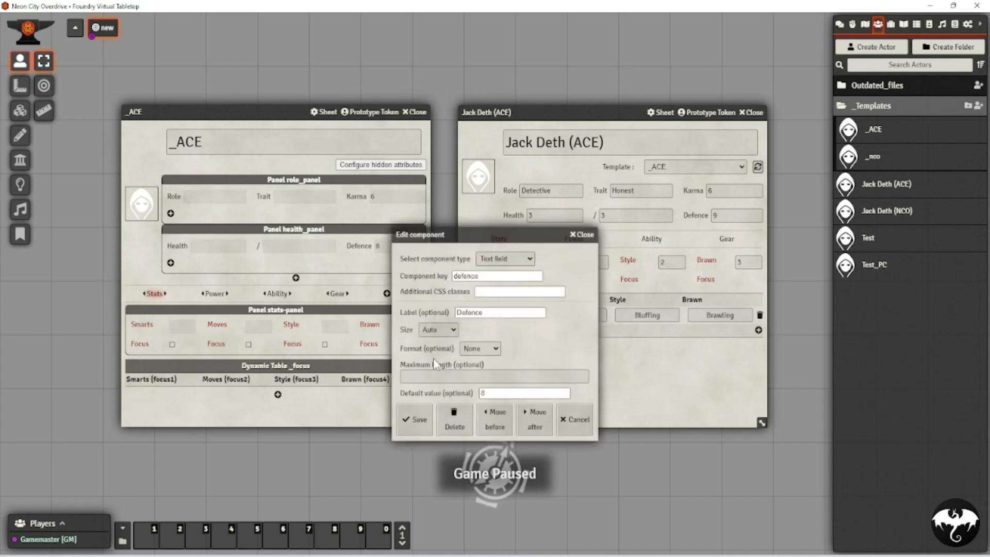
pyautogui.click(583, 236)
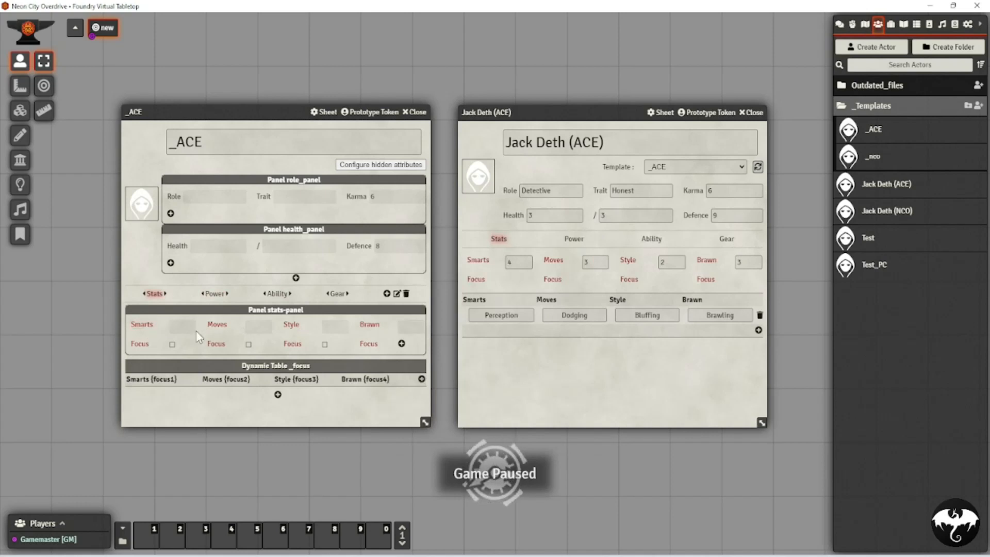
# - Go through the Smarts, Moves, Style and Brawn score fields on the ACE sample character
pyautogui.click(519, 262)
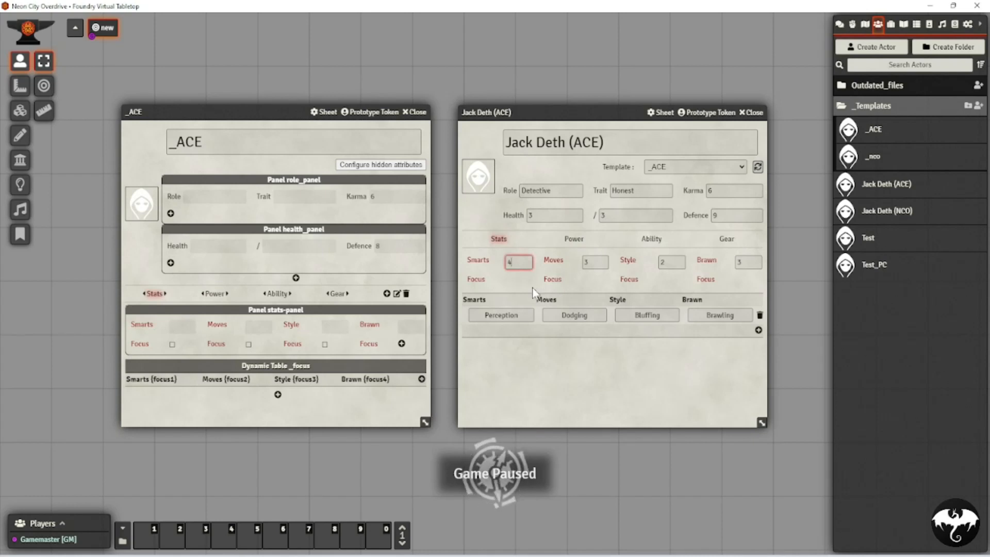
pyautogui.press('Tab')
pyautogui.press('Tab')
pyautogui.press('Tab')
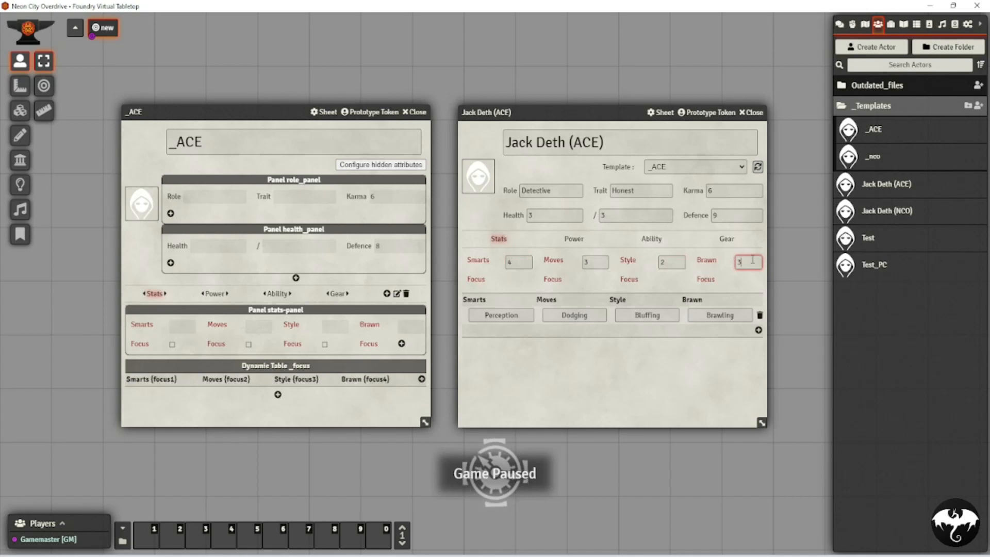
pyautogui.click(526, 261)
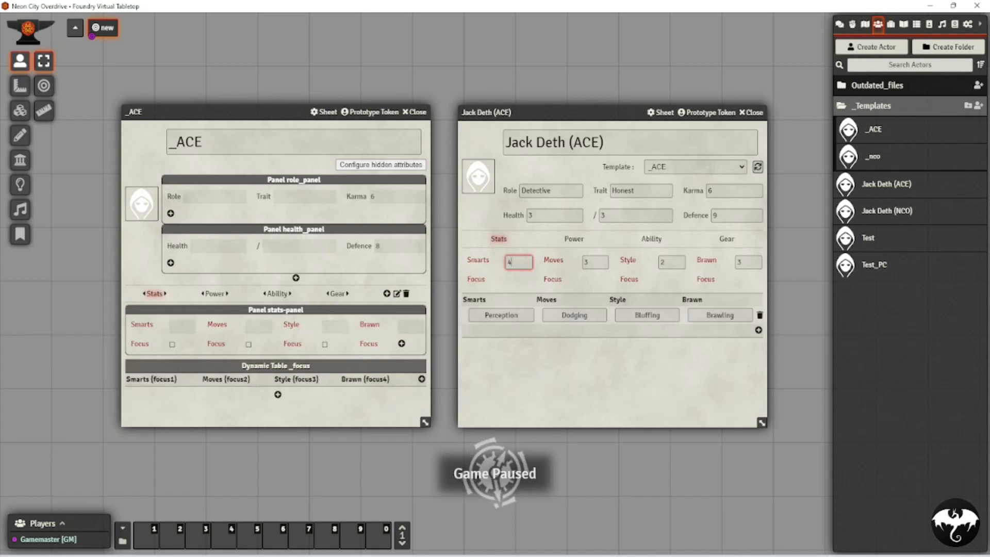
# - Examine the roll message formula of the _ACE template's Smarts label alongside the character's Smarts score
pyautogui.click(840, 25)
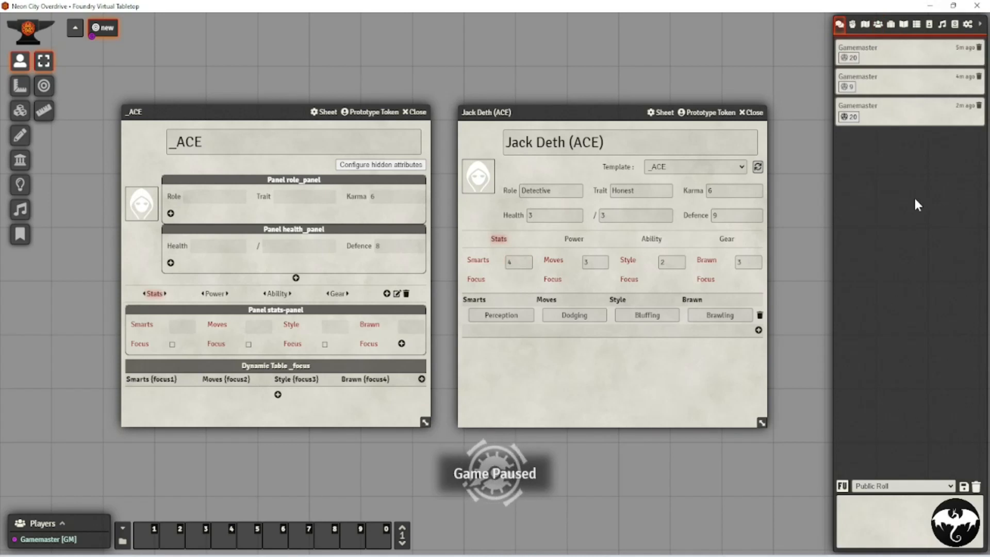
pyautogui.click(140, 332)
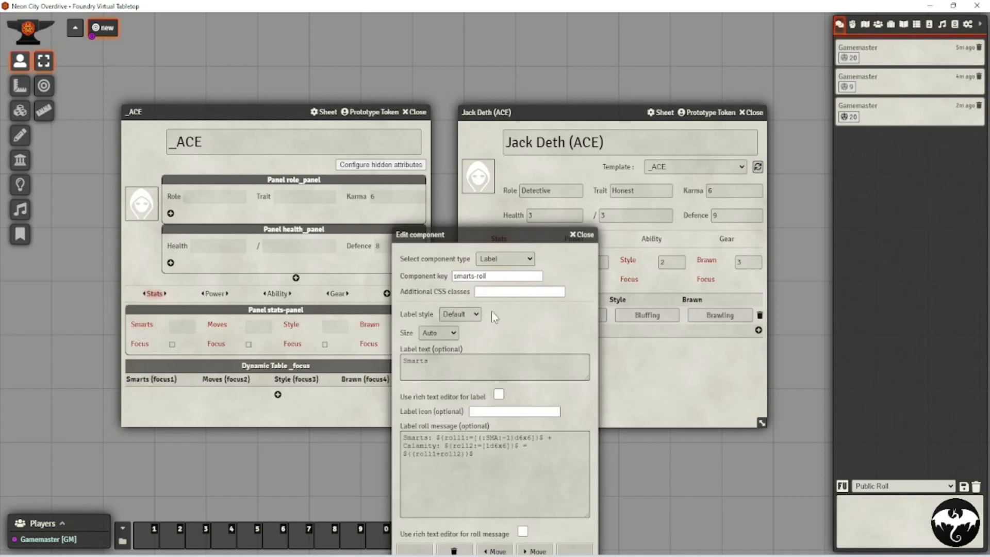
pyautogui.moveTo(455, 231); pyautogui.dragTo(237, 84)
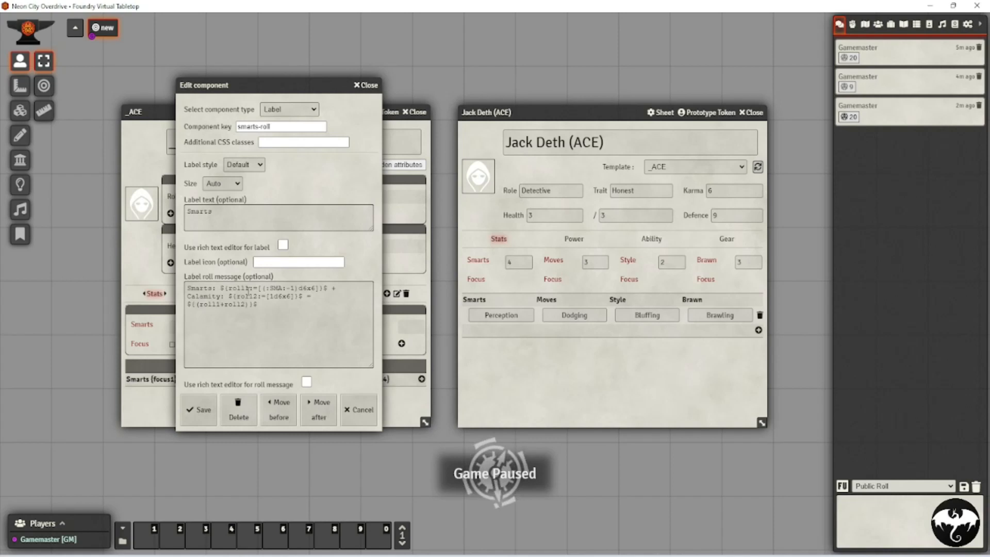
pyautogui.click(520, 263)
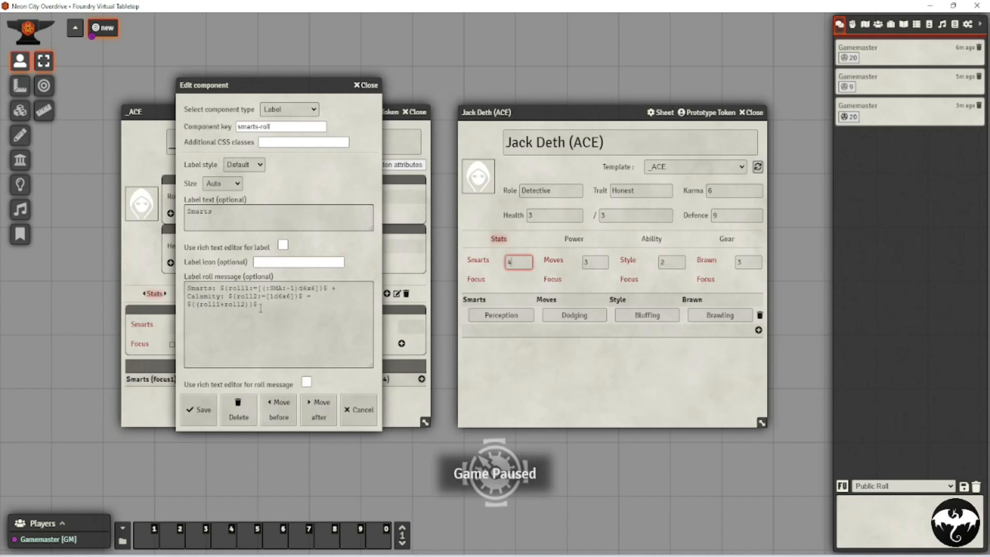
pyautogui.click(366, 86)
# - Roll Smarts twice from the ACE sample character and inspect the Smarts and Calamity dice formulas in the chat log
pyautogui.click(840, 23)
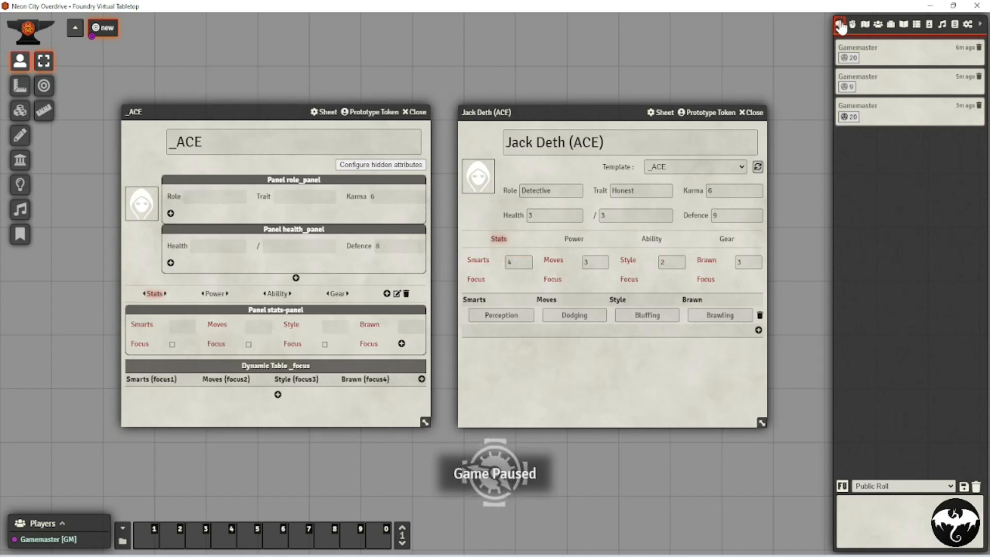
pyautogui.click(477, 261)
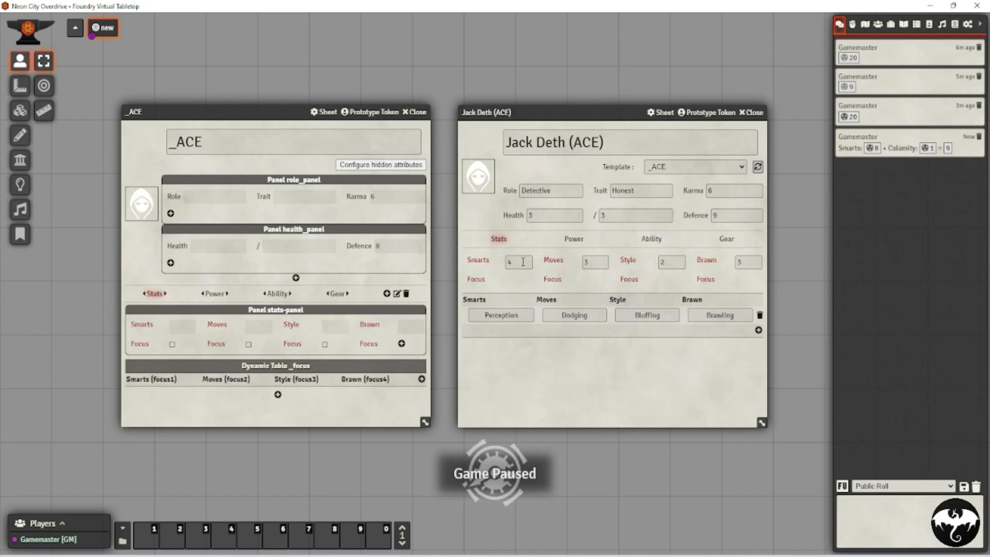
pyautogui.click(873, 148)
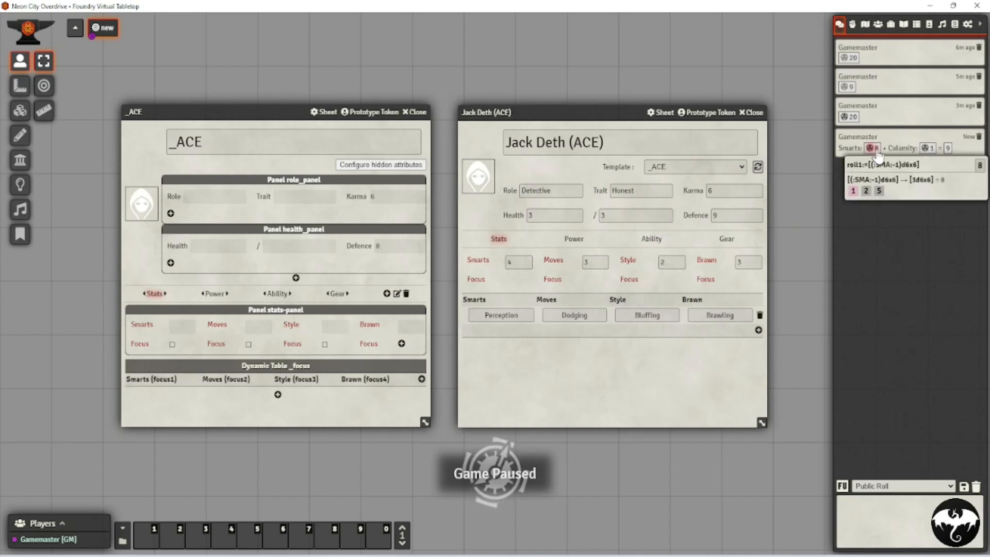
pyautogui.click(927, 148)
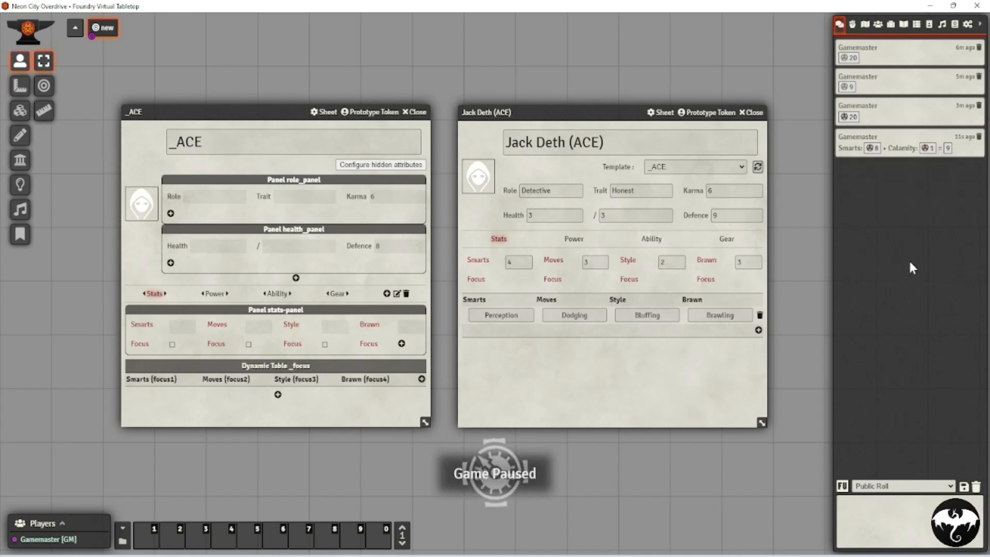
pyautogui.click(478, 261)
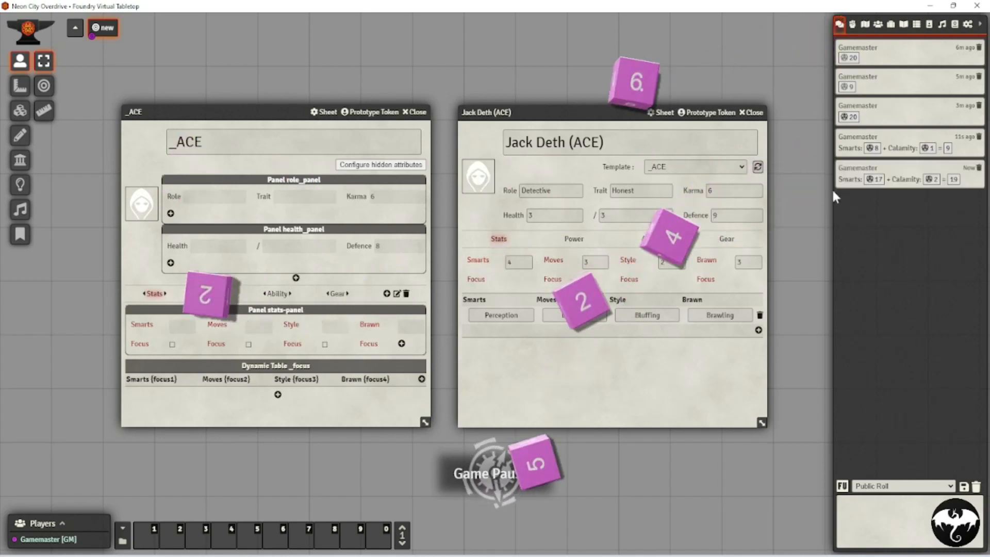
pyautogui.moveTo(883, 181)
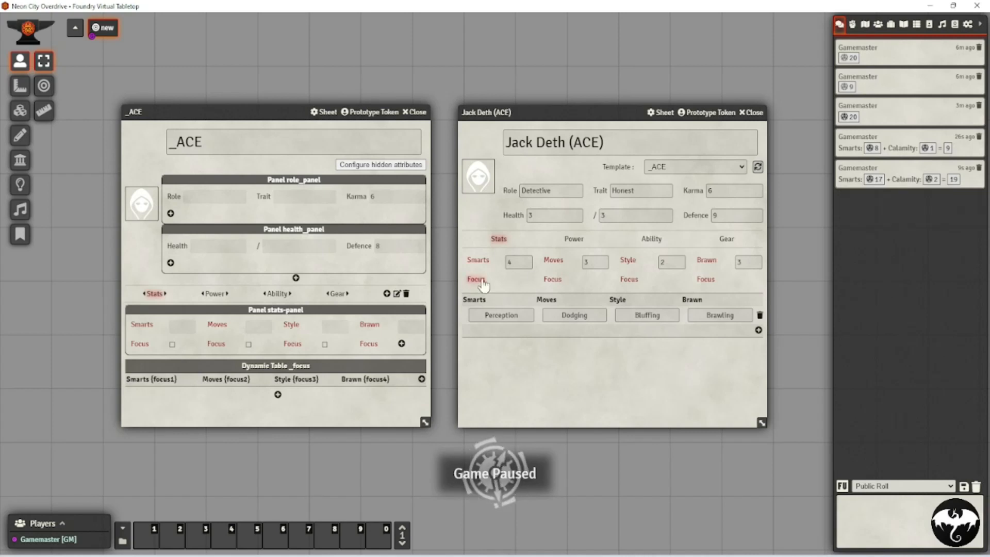
# - Check the roll message of the Focus label under Smarts, roll that Focus on the character and inspect its dice formulas
pyautogui.click(140, 344)
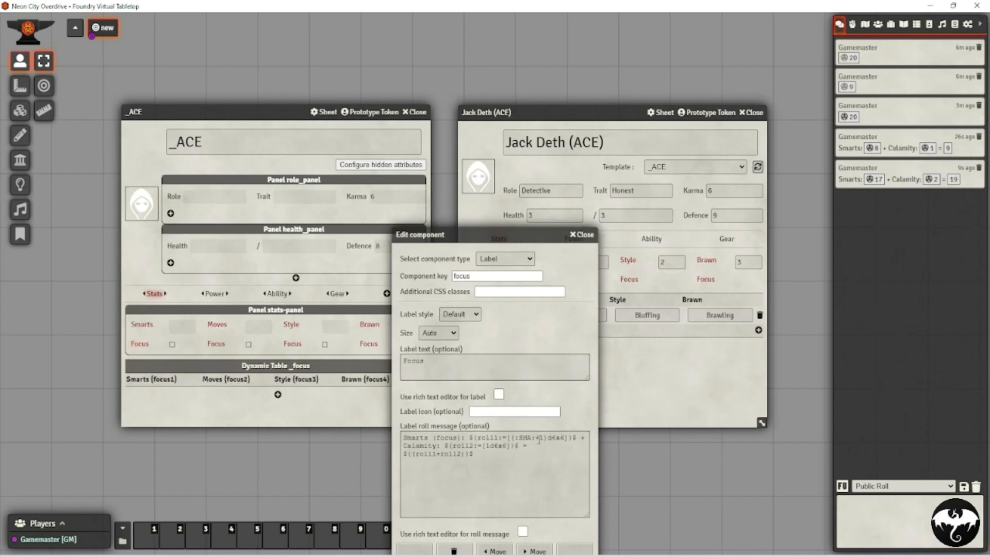
pyautogui.click(583, 234)
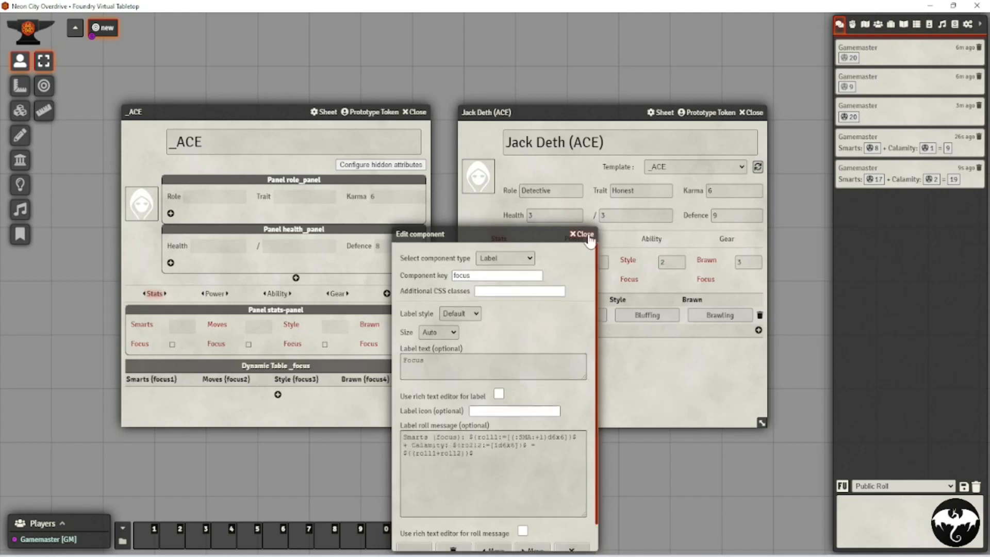
pyautogui.click(521, 263)
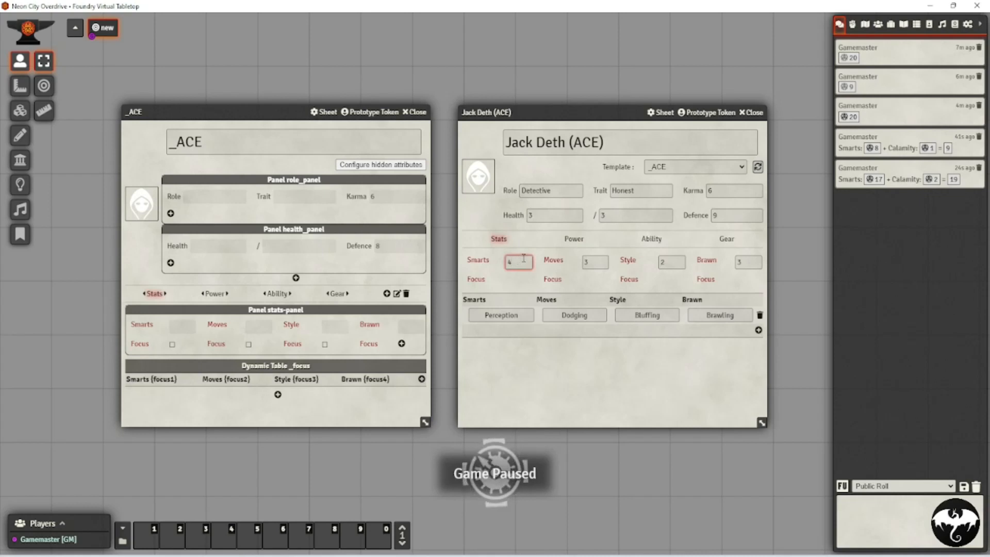
pyautogui.click(474, 279)
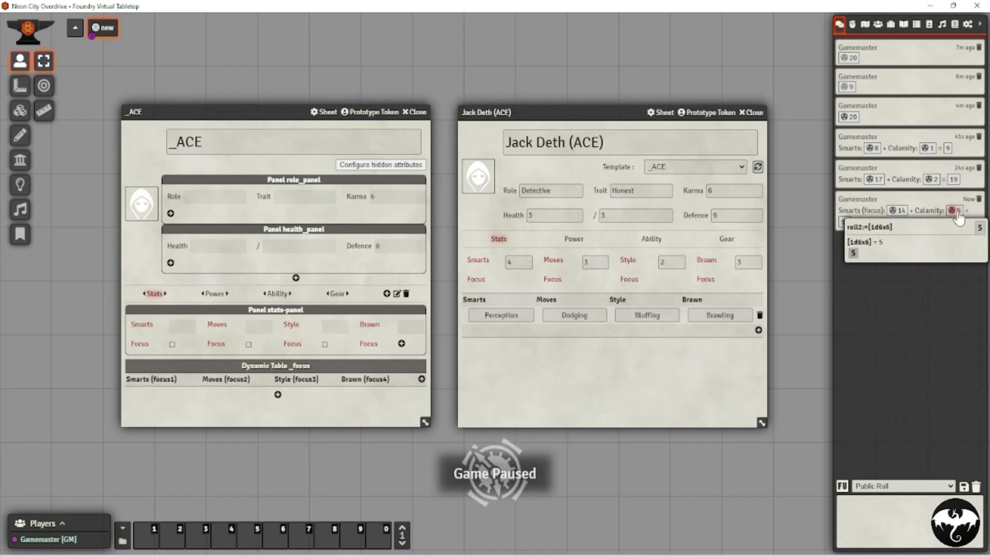
pyautogui.moveTo(902, 213)
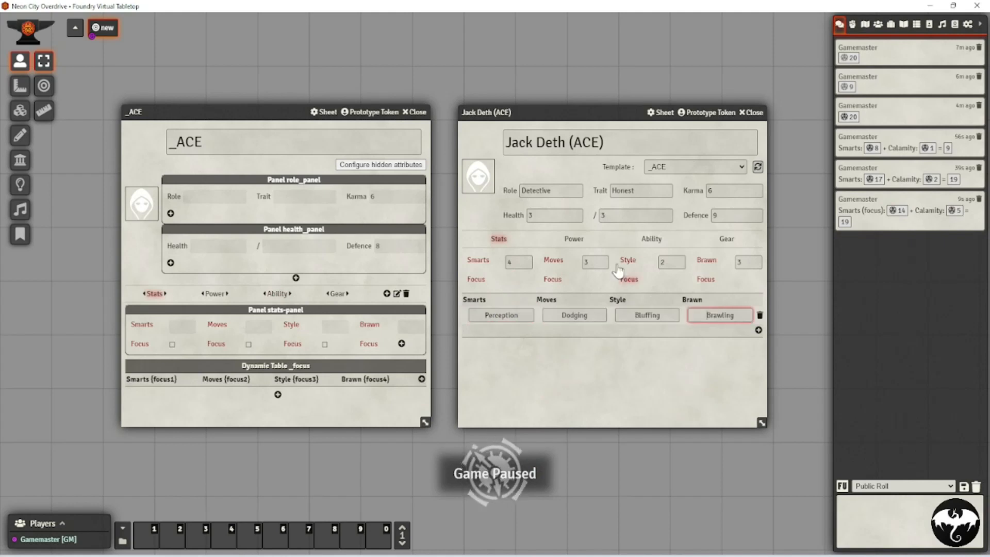
# - Go through the Power, Ability and Gear sections of the ACE sample character, trying out an extra gear row and removing it
pyautogui.click(574, 239)
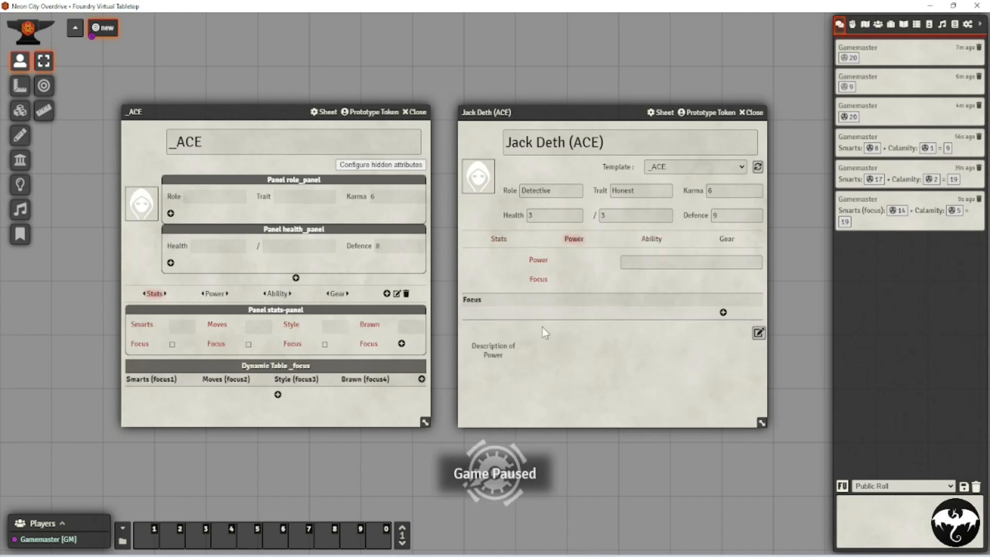
pyautogui.click(652, 242)
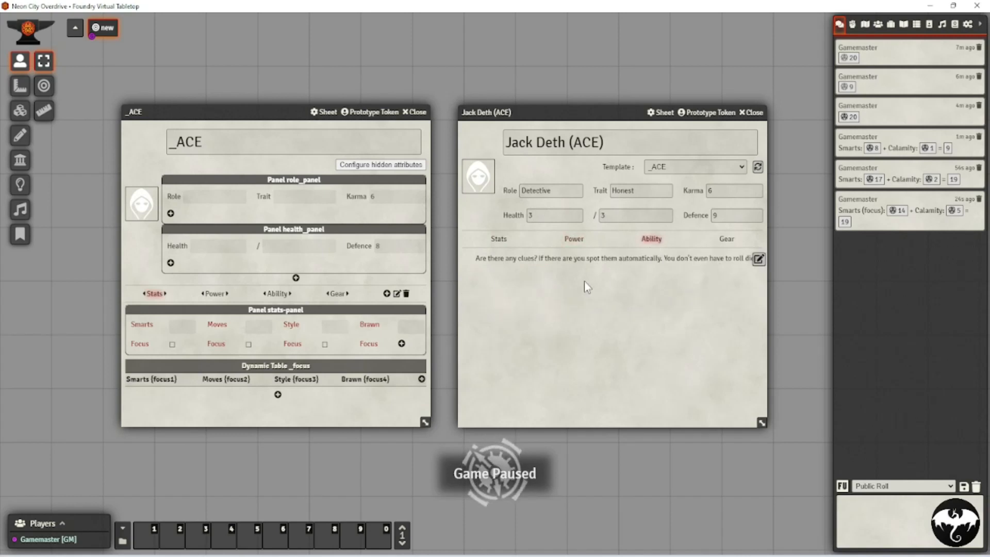
pyautogui.click(725, 239)
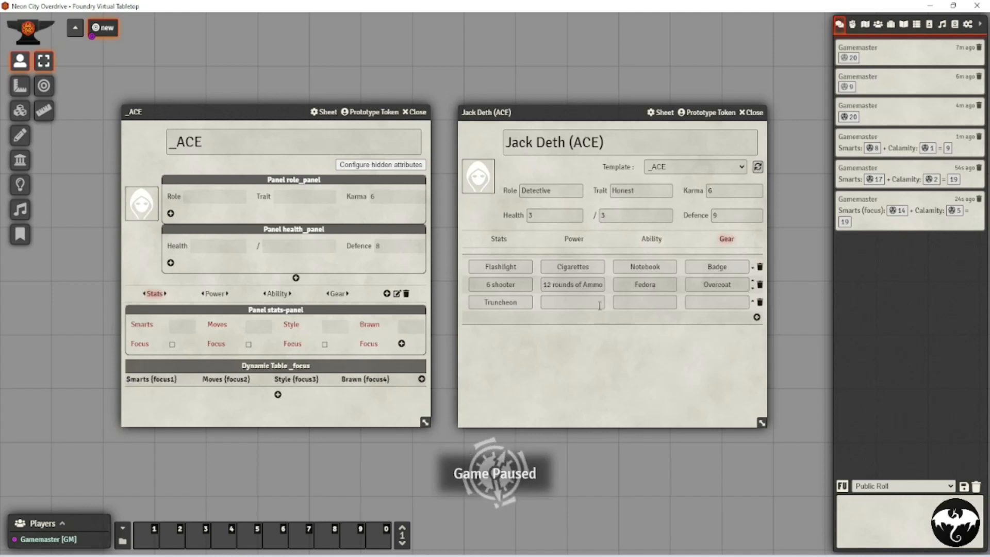
pyautogui.click(558, 302)
pyautogui.click(651, 303)
pyautogui.click(717, 303)
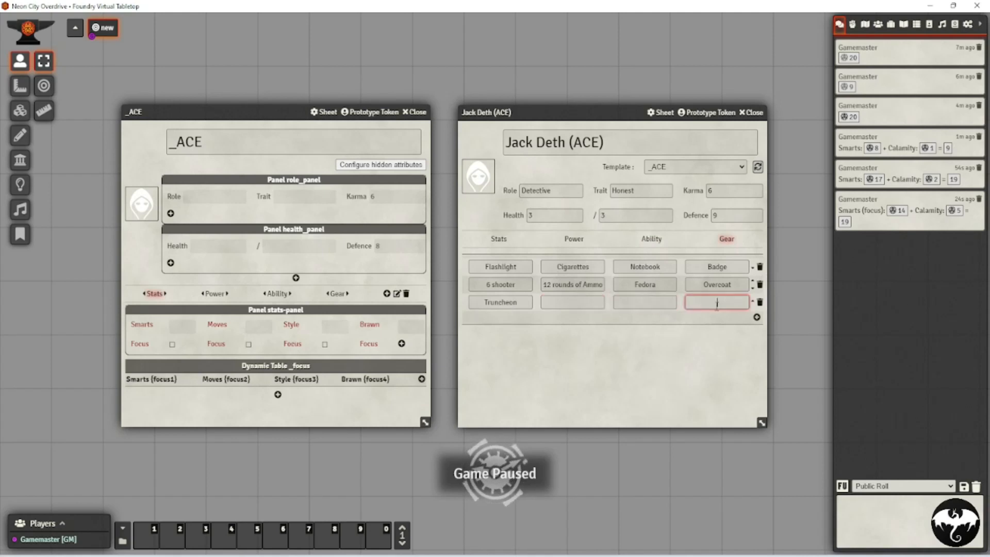
pyautogui.click(757, 316)
pyautogui.click(760, 320)
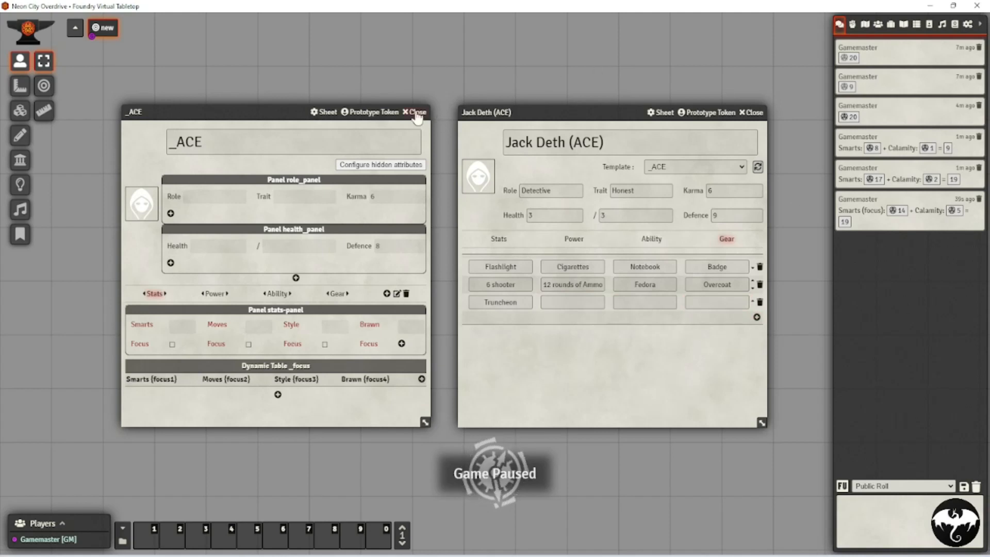
# - Close both ACE sheets, then open the _nco template and place it in the free area of the canvas
pyautogui.click(754, 113)
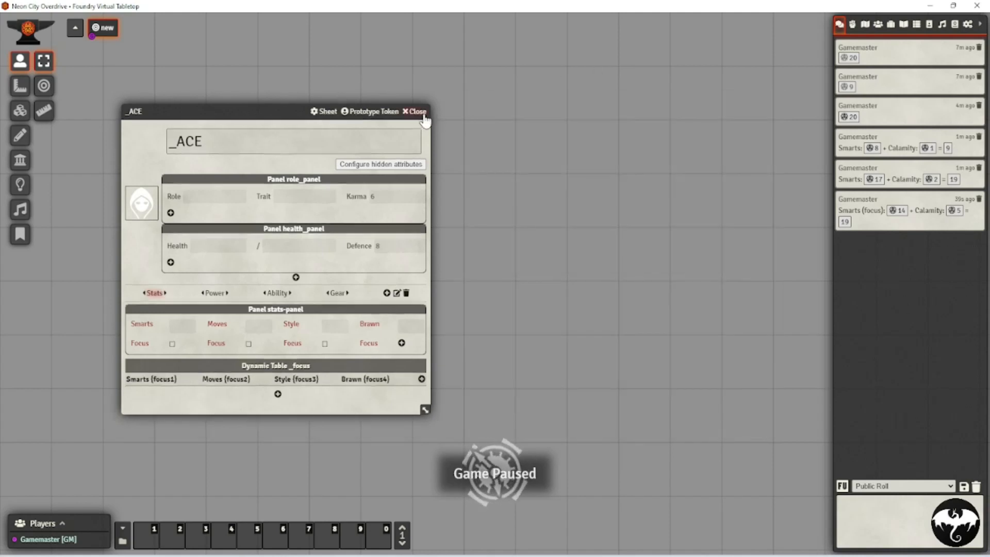
pyautogui.click(423, 113)
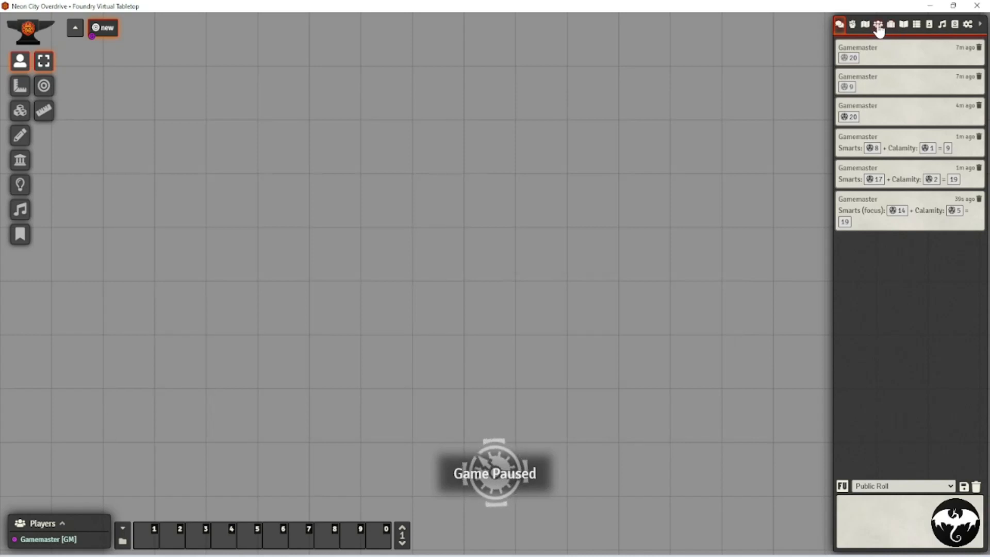
pyautogui.click(879, 27)
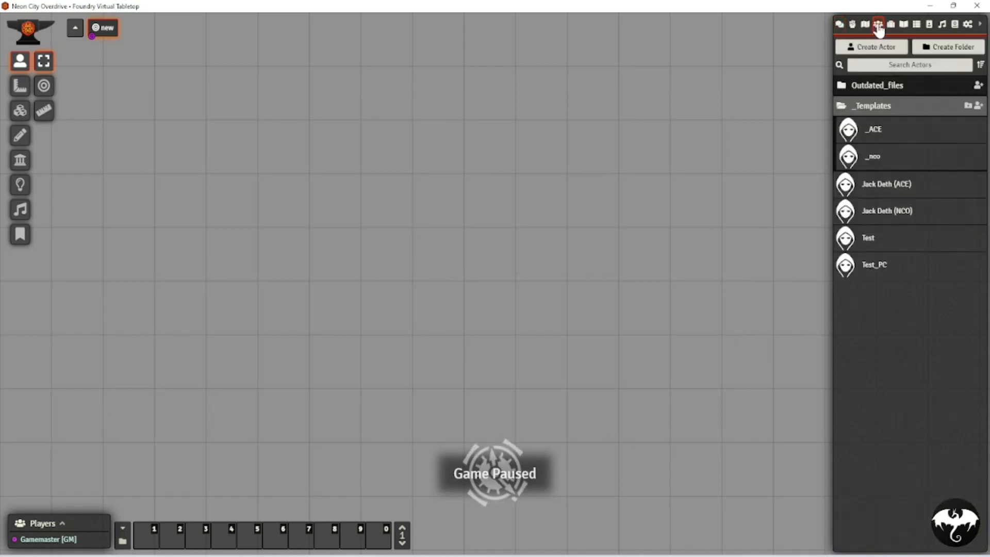
pyautogui.click(872, 161)
pyautogui.moveTo(439, 133); pyautogui.dragTo(214, 112)
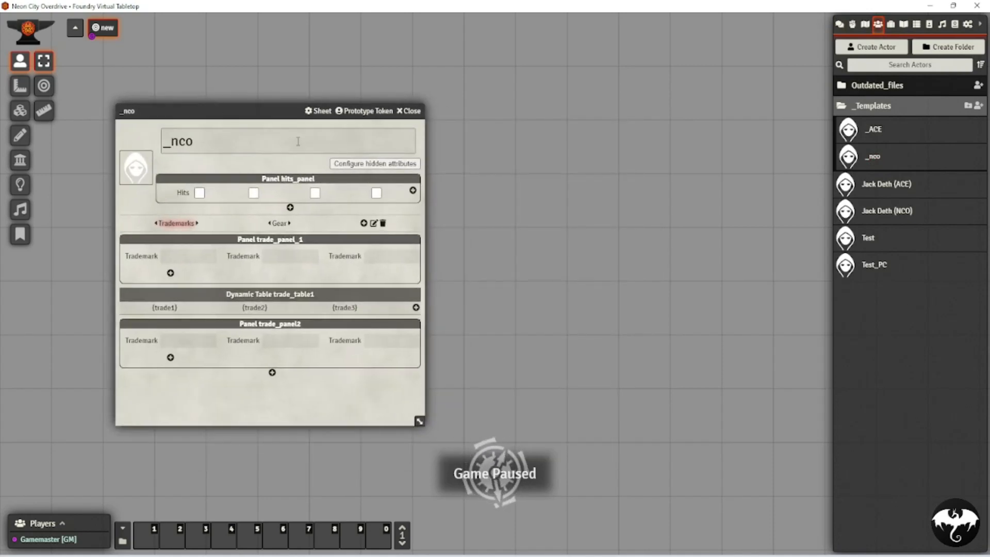
# - Look through the world's module list for the enabled Dice So Nice! and FUx Dice Roller modules
pyautogui.click(839, 24)
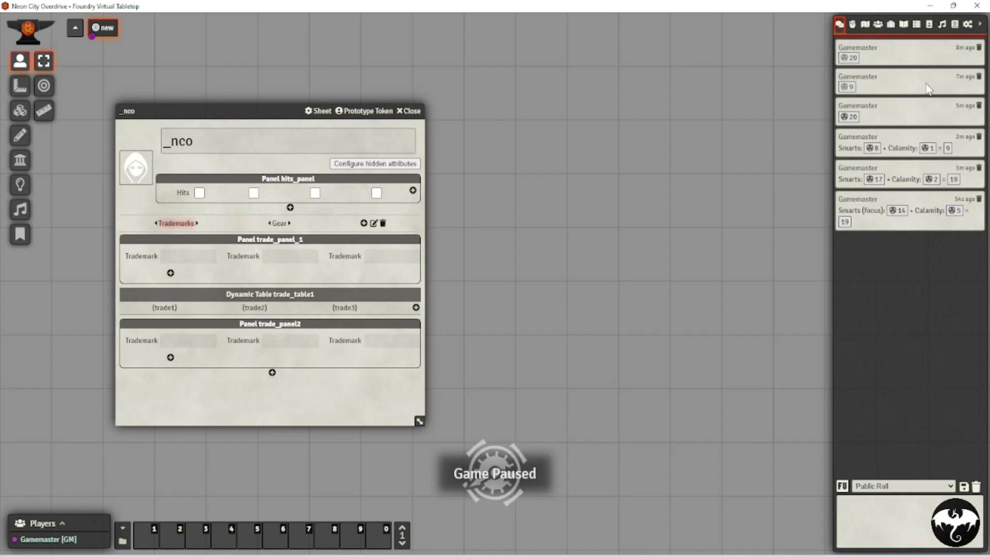
pyautogui.click(968, 24)
pyautogui.click(913, 187)
pyautogui.scroll(-2, 341, 382)
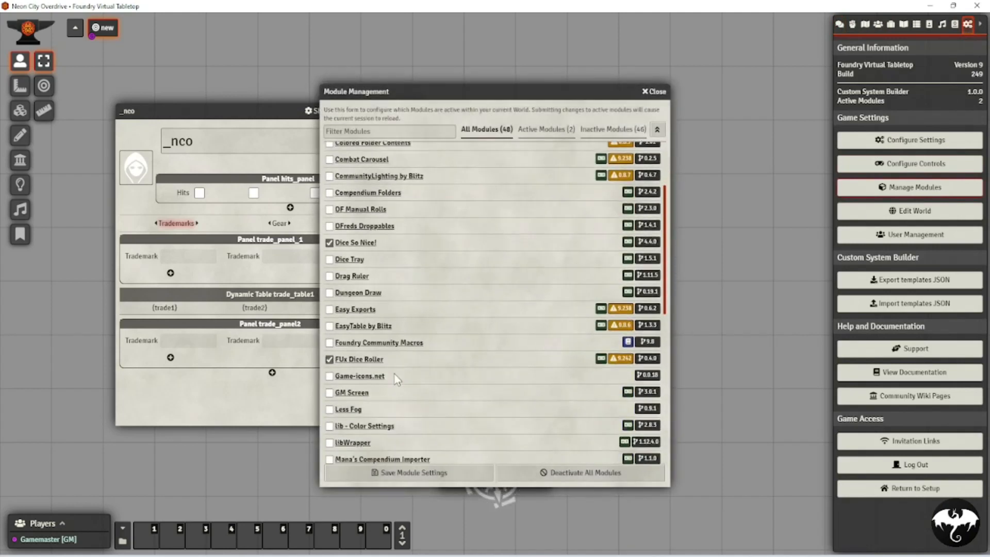
pyautogui.click(654, 92)
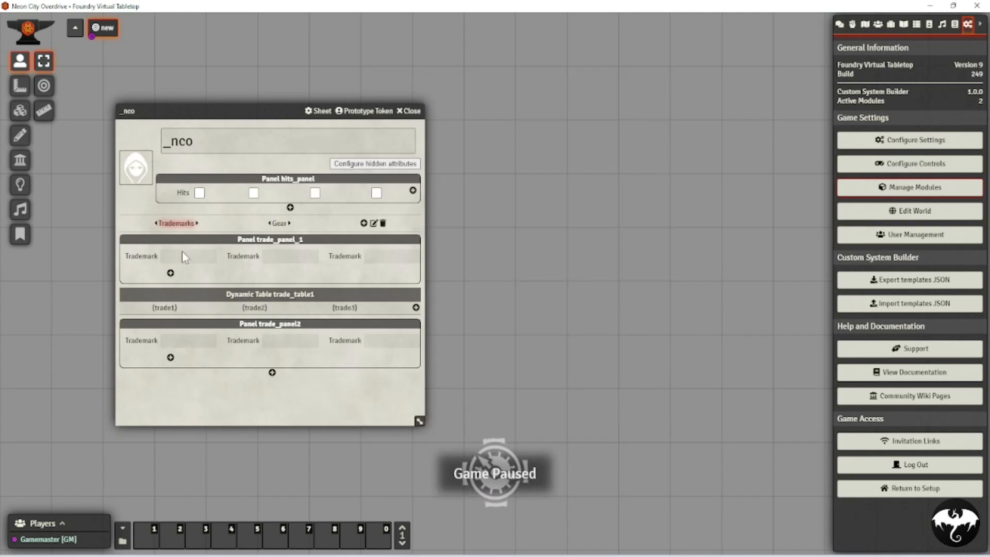
# - Look over the Gear and Trademarks sections of the _nco template and close its sheet
pyautogui.click(279, 223)
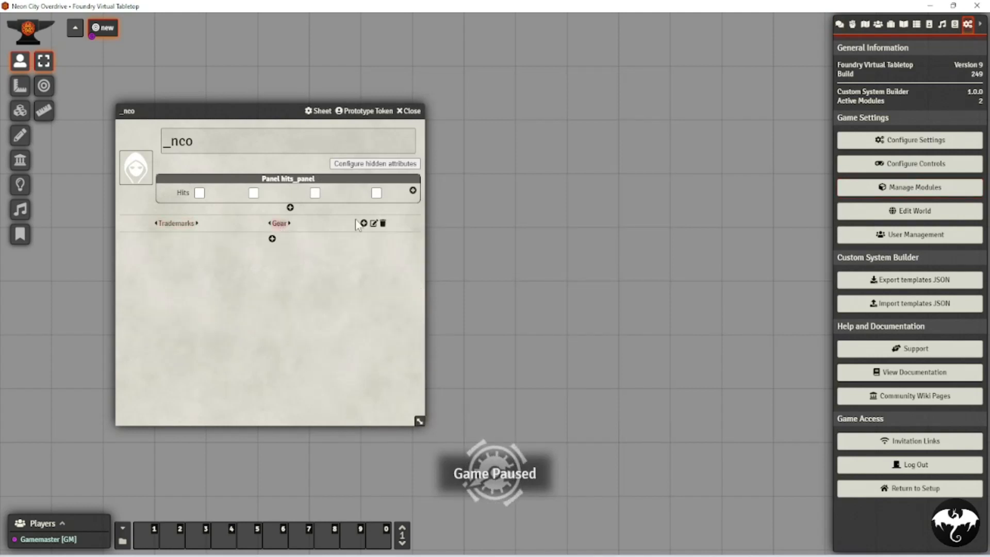
pyautogui.click(176, 223)
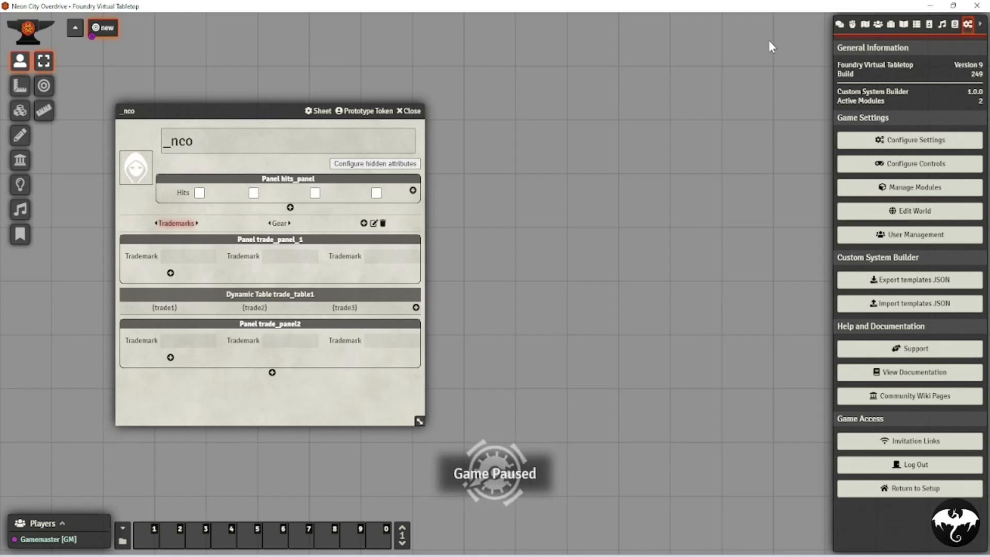
pyautogui.click(880, 26)
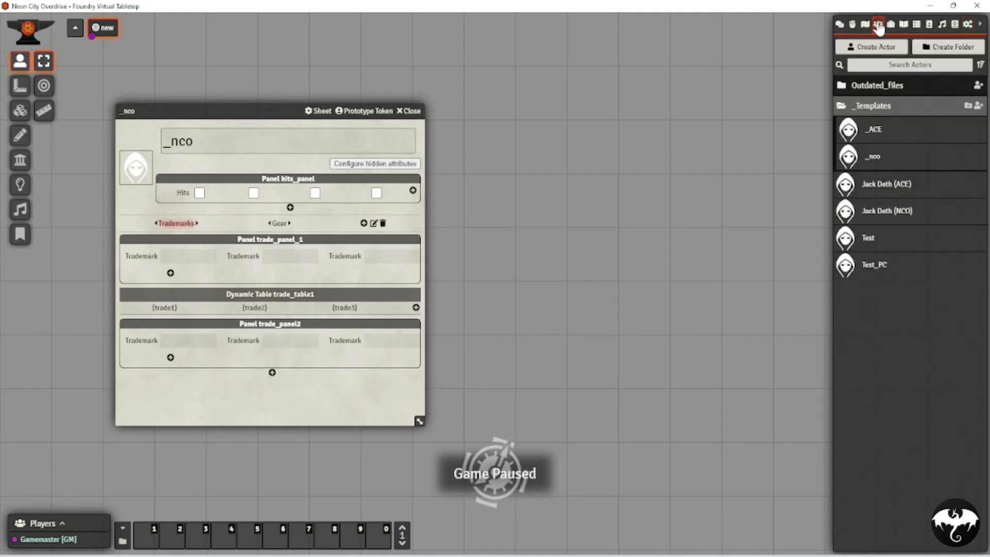
pyautogui.click(412, 111)
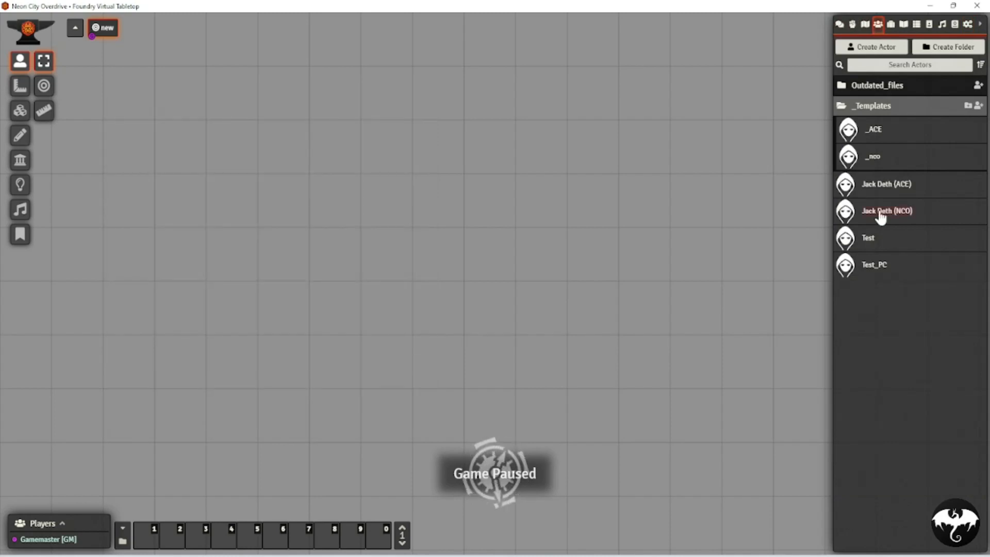
# - Open the NCO sample character's sheet and try its Hits checkboxes, leaving all four unchecked
pyautogui.click(880, 216)
pyautogui.moveTo(405, 125); pyautogui.dragTo(339, 72)
pyautogui.click(418, 154)
pyautogui.click(484, 154)
pyautogui.click(361, 154)
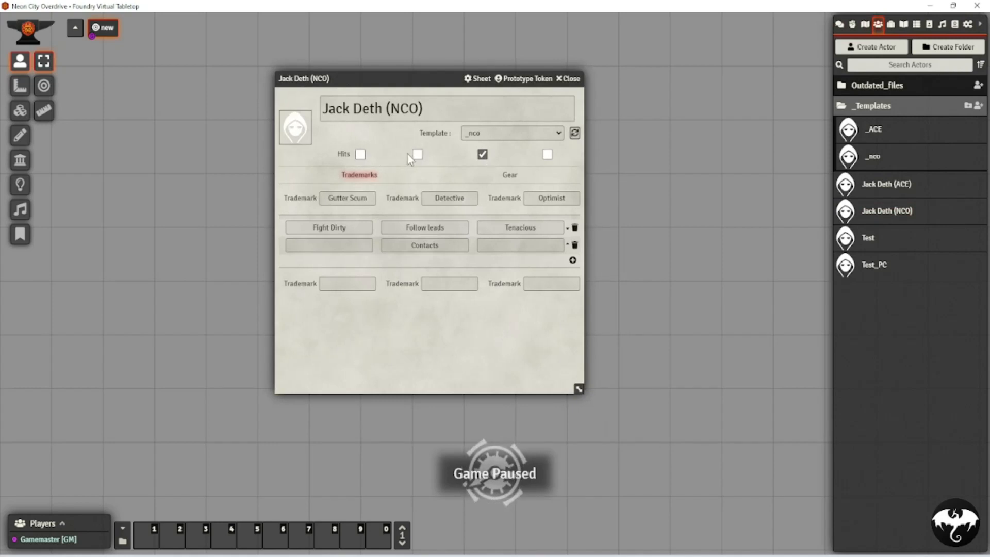
pyautogui.click(483, 154)
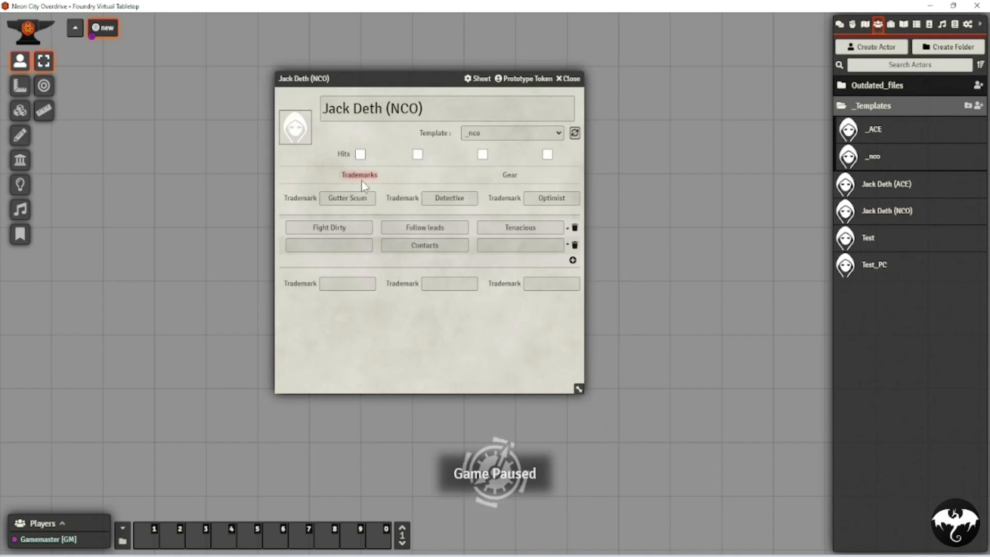
# - Review the NCO character's Trademarks and Gear sections and add an empty row to the table under the first trademarks
pyautogui.click(344, 227)
pyautogui.click(331, 244)
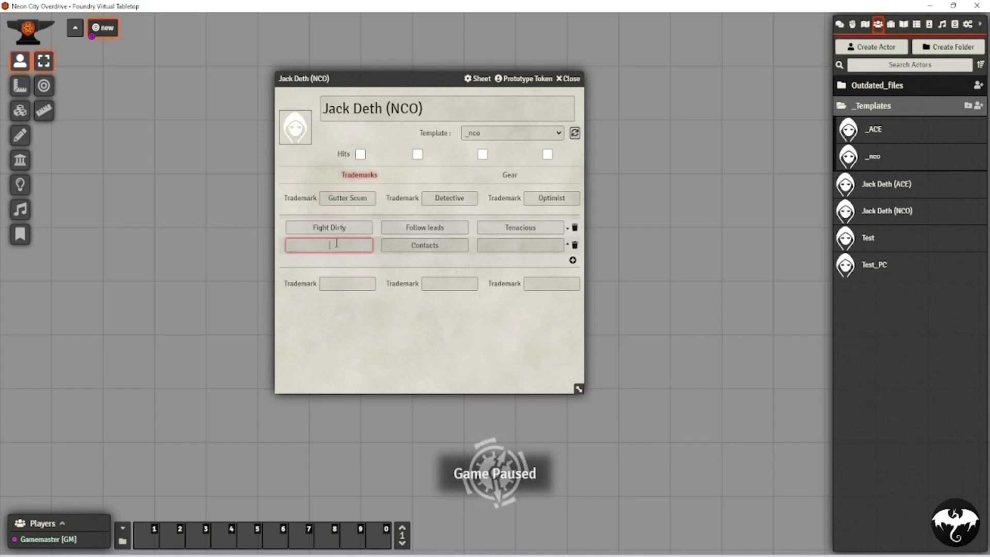
pyautogui.click(511, 176)
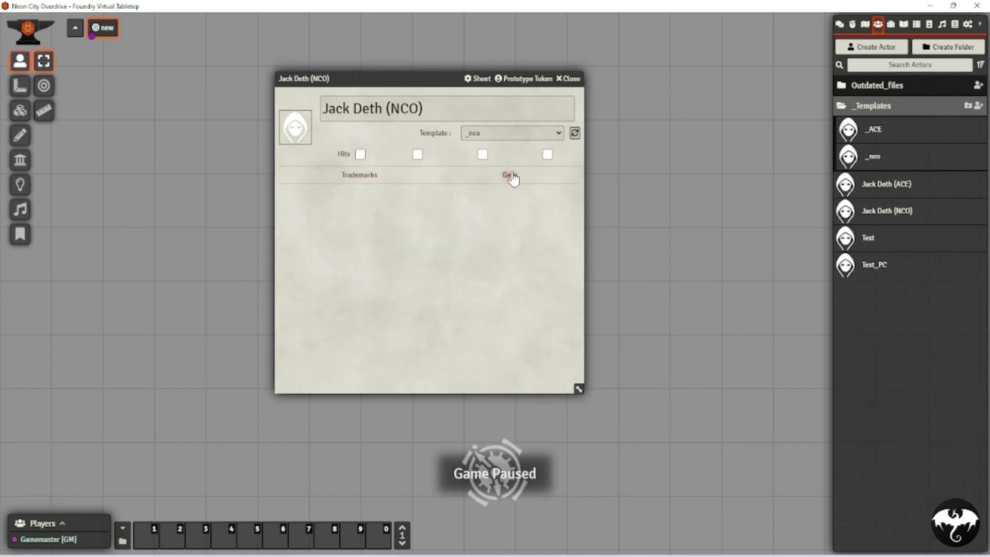
pyautogui.click(367, 175)
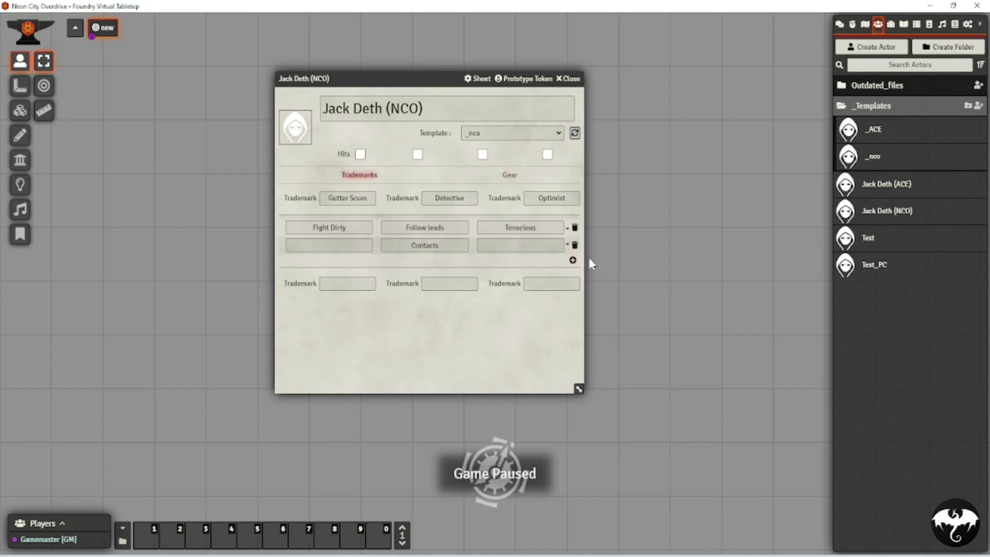
pyautogui.click(572, 261)
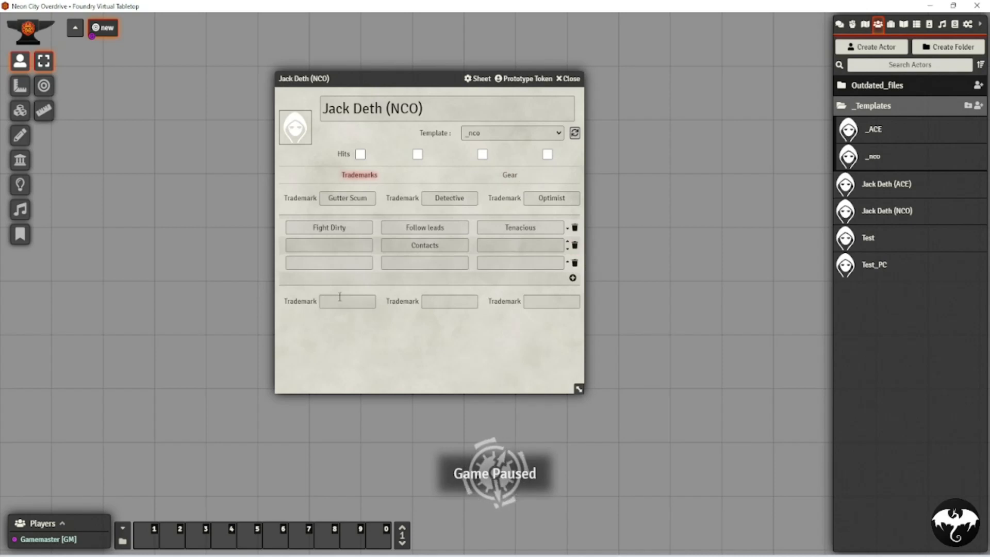
# - Open the FUx Dice Roller from the chat log and arrange it beside the NCO character's sheet
pyautogui.click(839, 25)
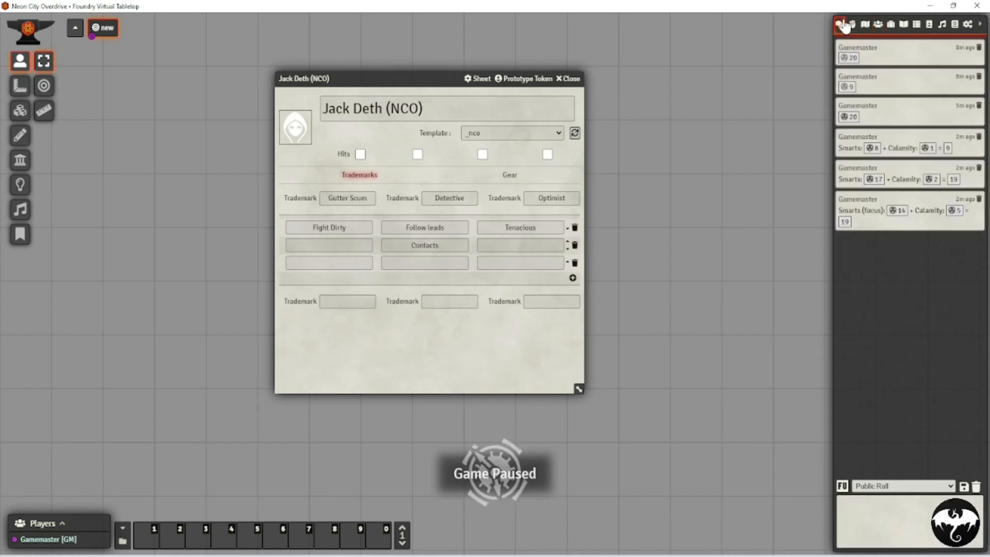
pyautogui.click(844, 488)
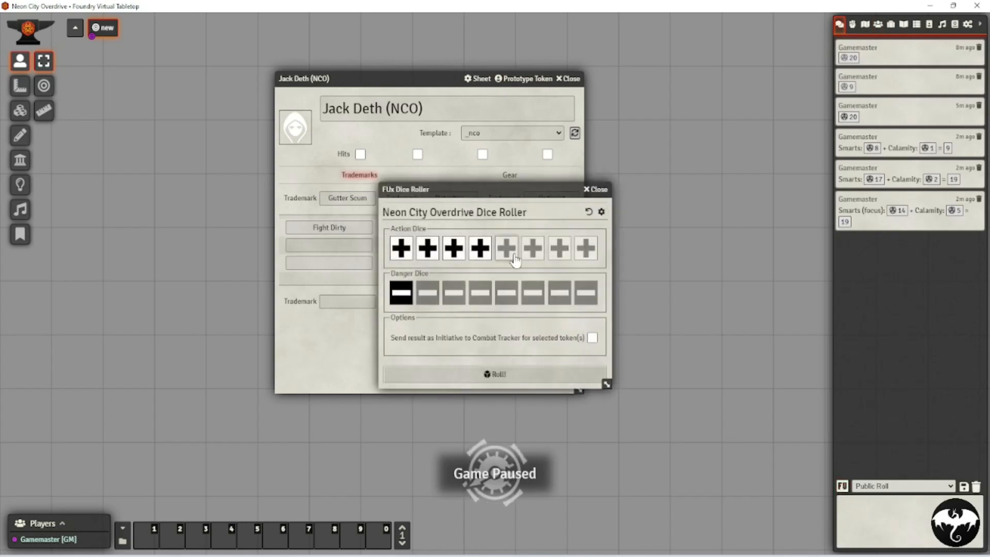
pyautogui.moveTo(458, 192); pyautogui.dragTo(624, 177)
pyautogui.moveTo(421, 82); pyautogui.dragTo(255, 109)
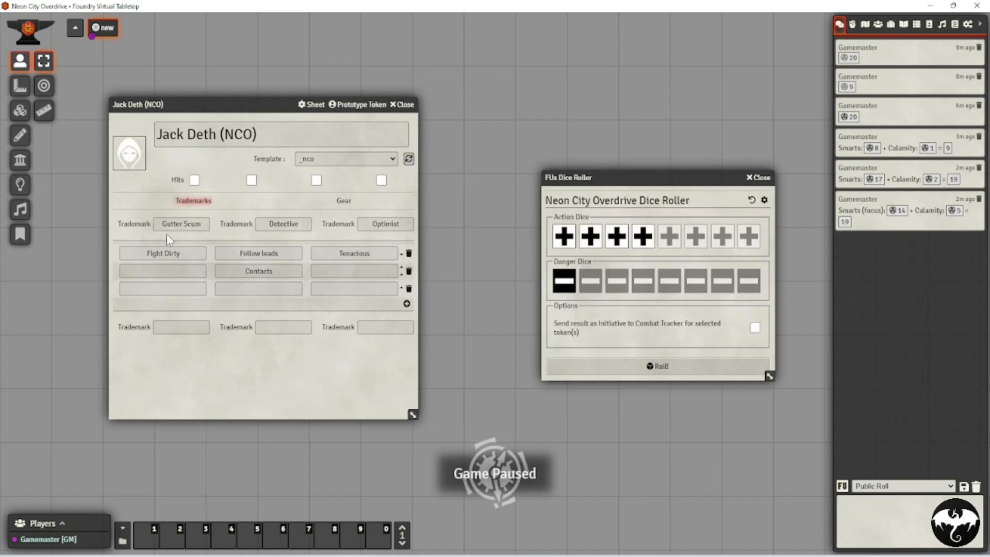
# - Clear the four preselected action dice and the danger die in the Neon City Overdrive Dice Roller
pyautogui.click(565, 241)
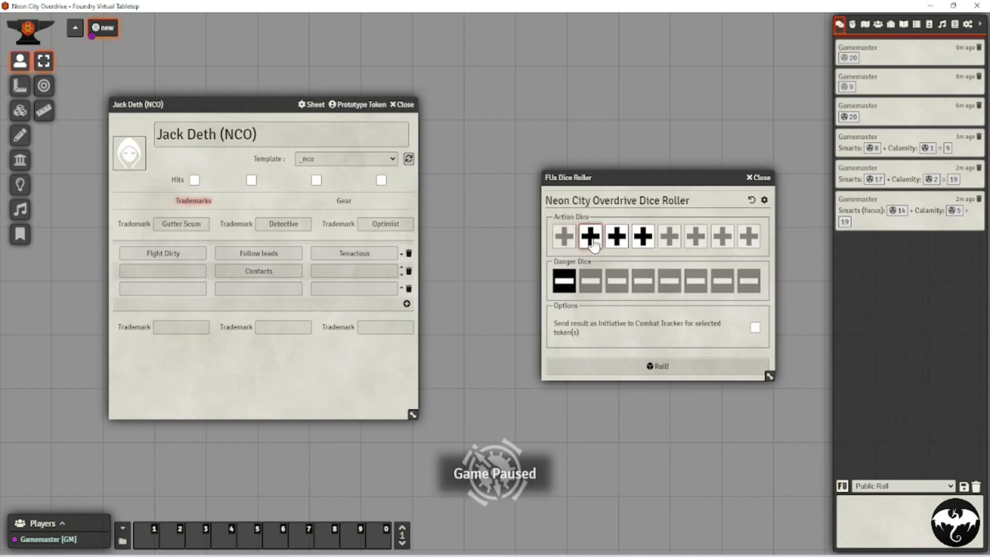
pyautogui.click(591, 242)
pyautogui.click(618, 242)
pyautogui.click(642, 238)
pyautogui.click(564, 281)
# - Select three action dice and one danger die in the dice roller and roll them
pyautogui.click(564, 236)
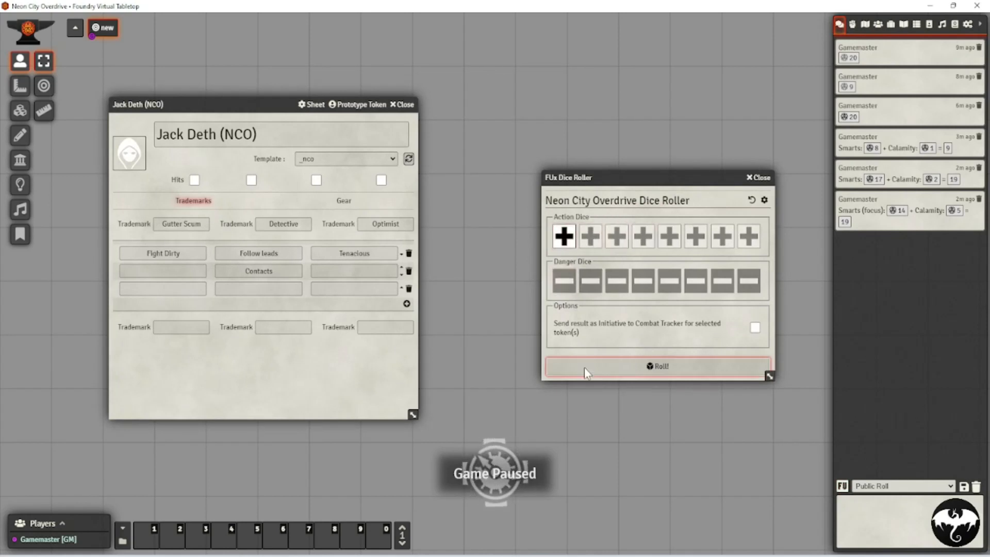
pyautogui.click(590, 240)
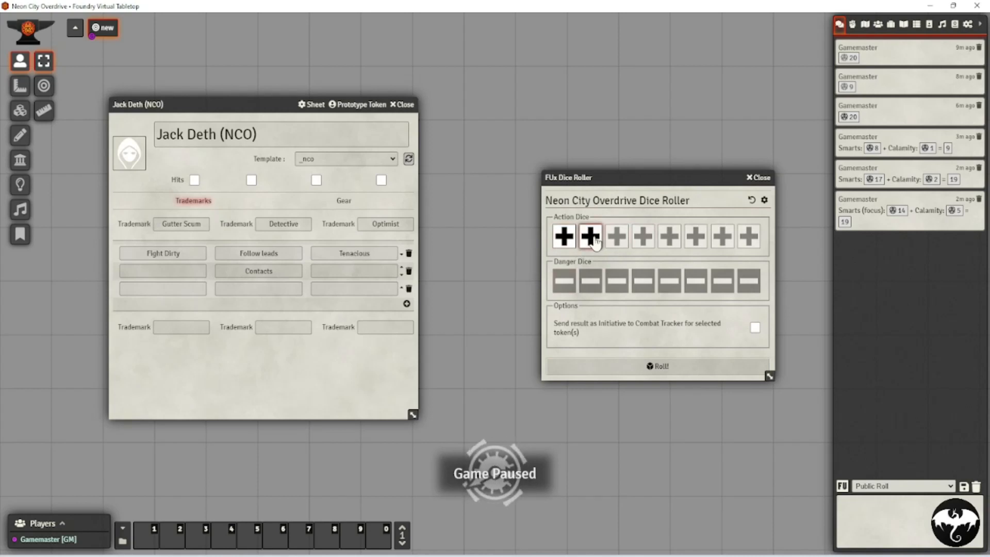
pyautogui.click(617, 237)
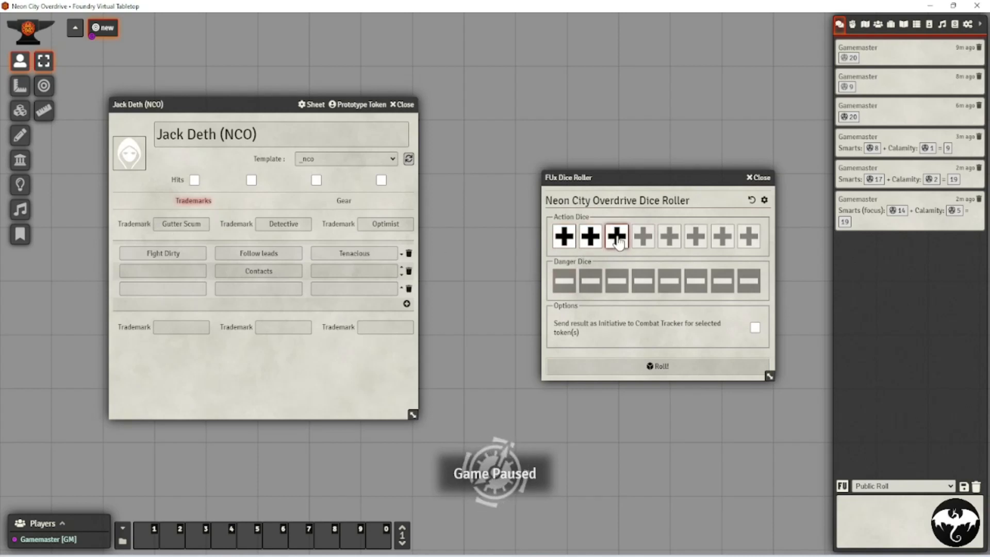
pyautogui.click(564, 281)
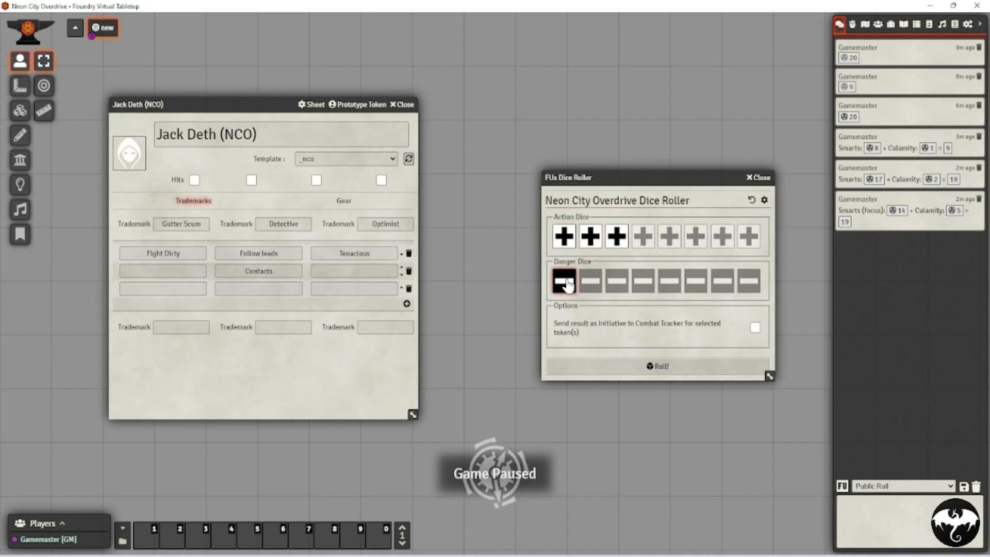
pyautogui.click(661, 368)
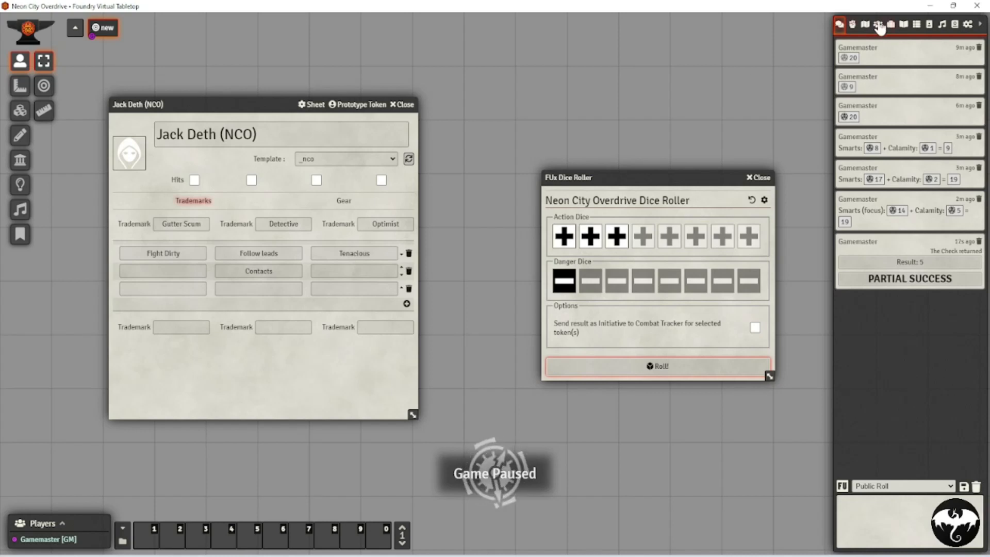
# - Create a new item named 123, close its sheet and return to the list of actors
pyautogui.click(878, 24)
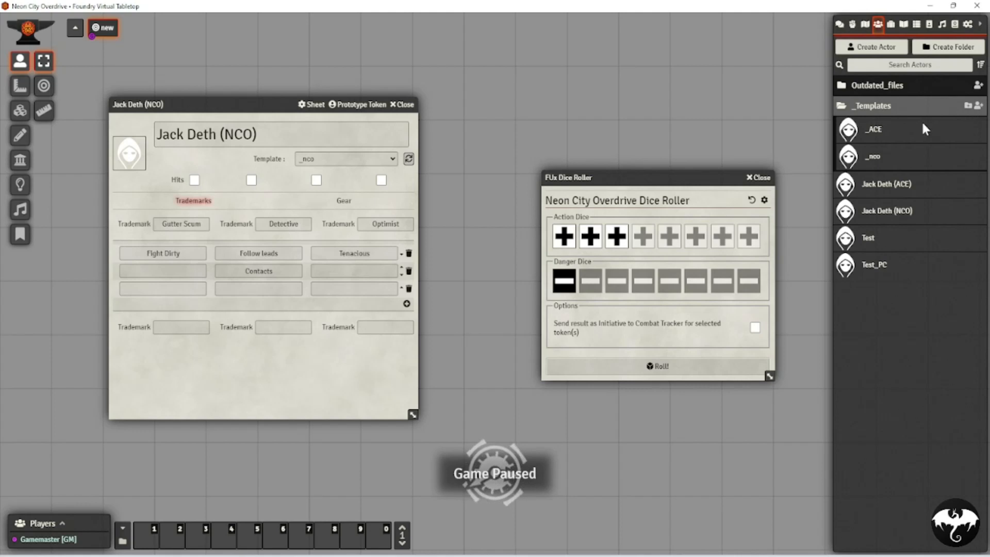
pyautogui.click(891, 24)
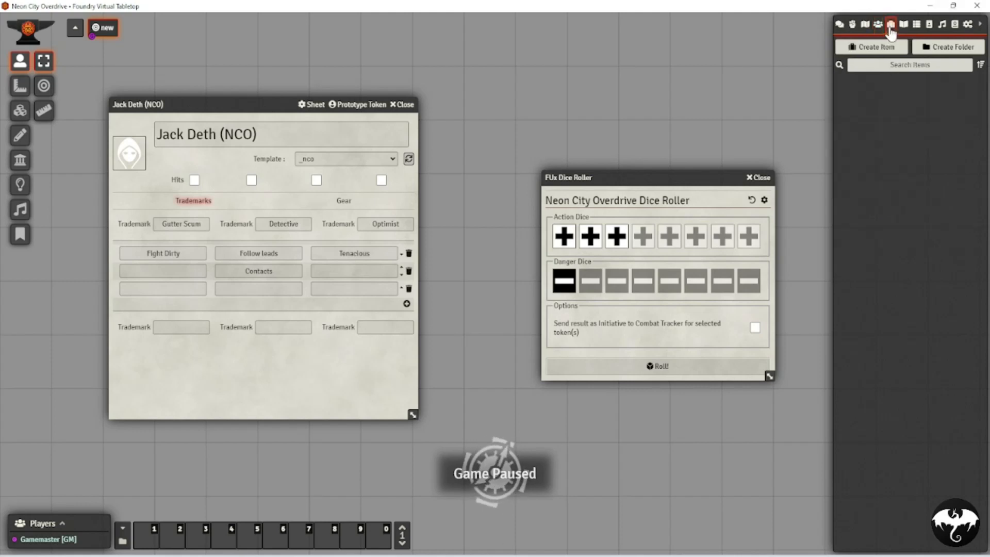
pyautogui.click(889, 52)
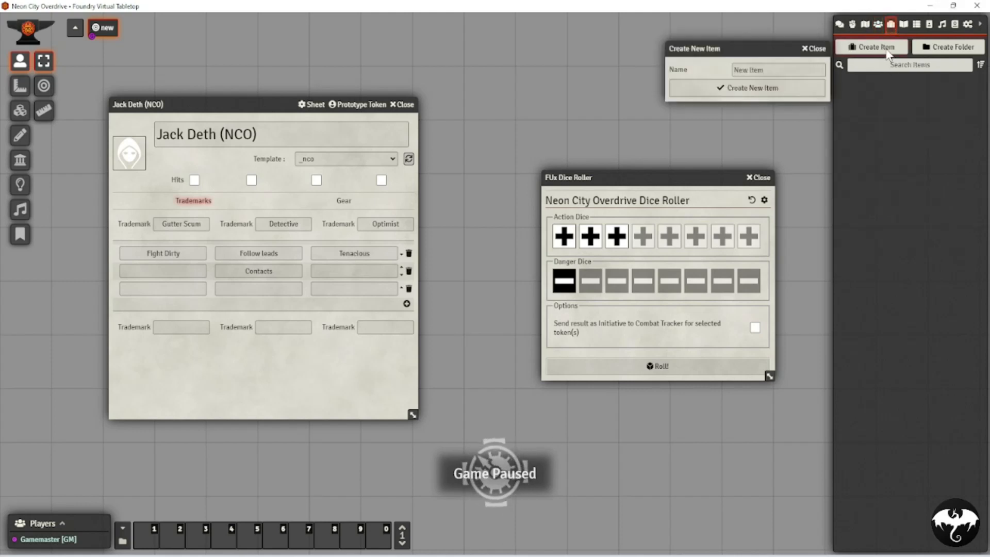
pyautogui.write('123')
pyautogui.click(774, 88)
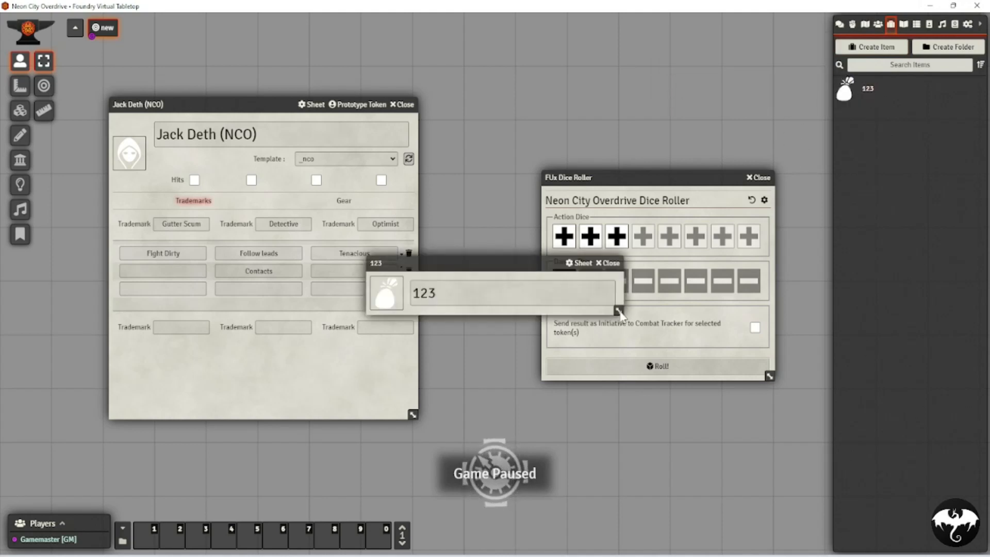
pyautogui.click(610, 264)
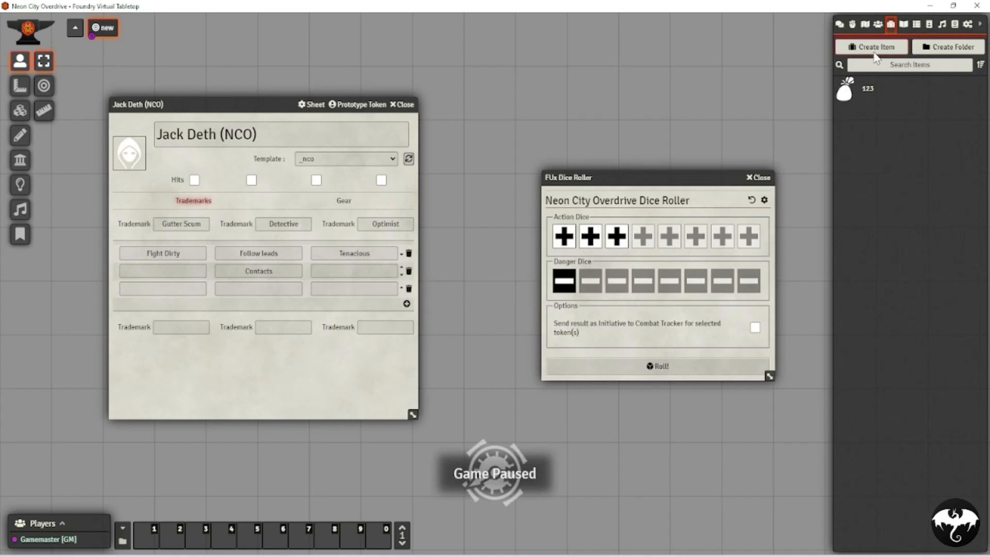
pyautogui.click(877, 26)
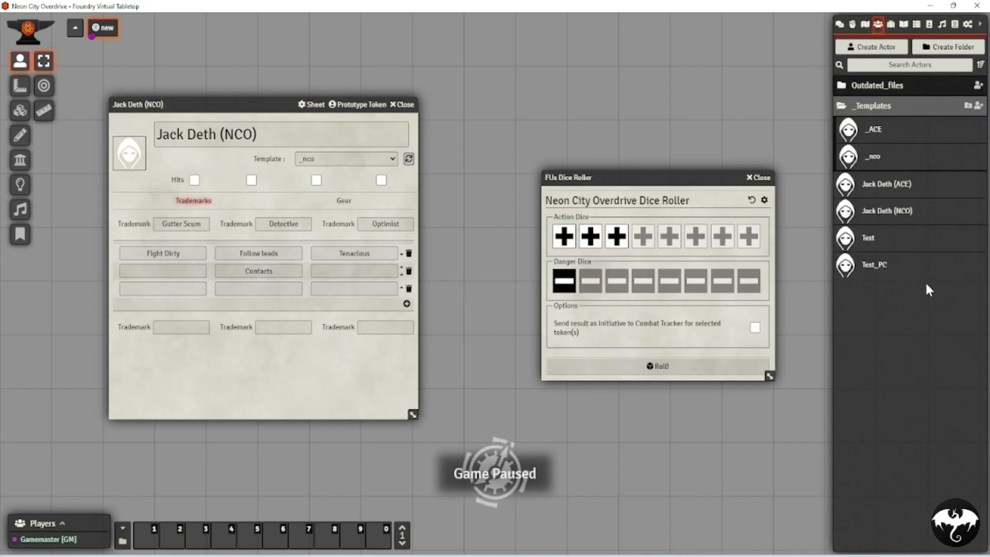